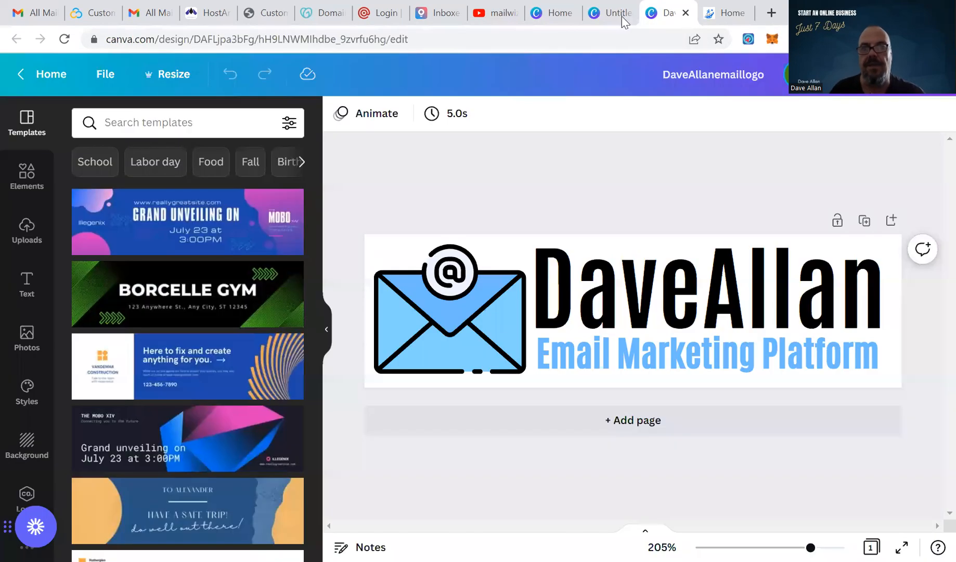
In the blank 350 × 100 px design, search the elements library for "affiliate marketing"
{"action": "left_click", "coordinate": [611, 17]}
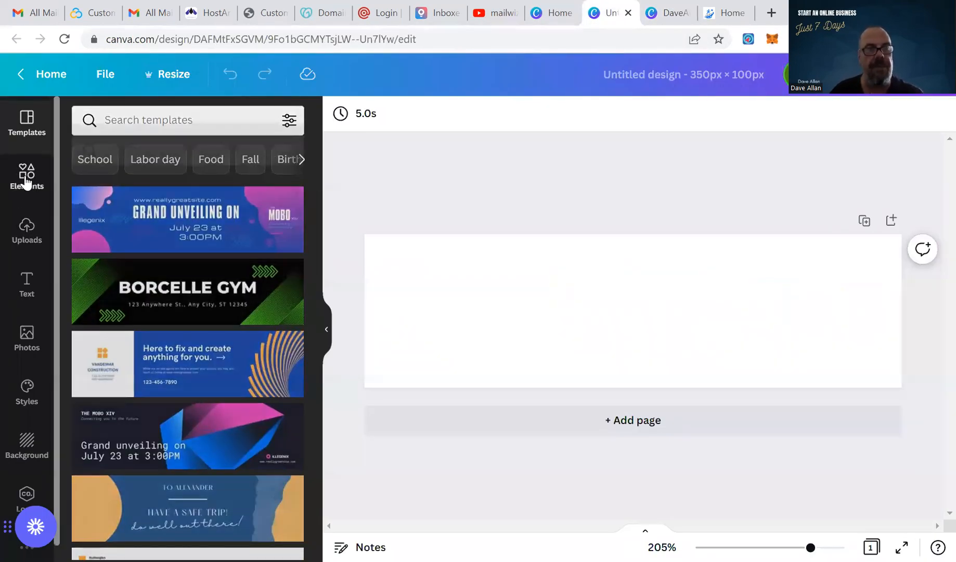
{"action": "left_click", "coordinate": [26, 181]}
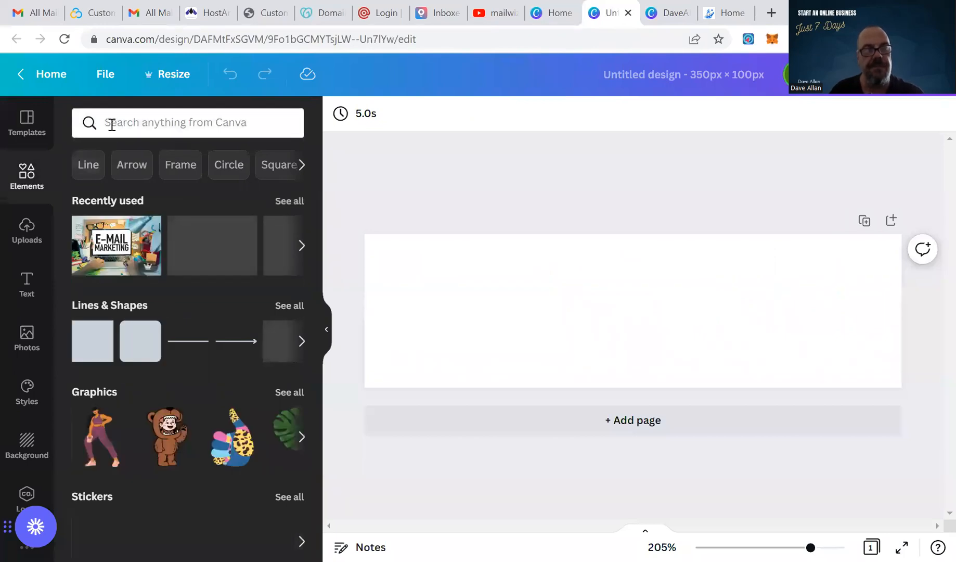
{"action": "left_click", "coordinate": [111, 124]}
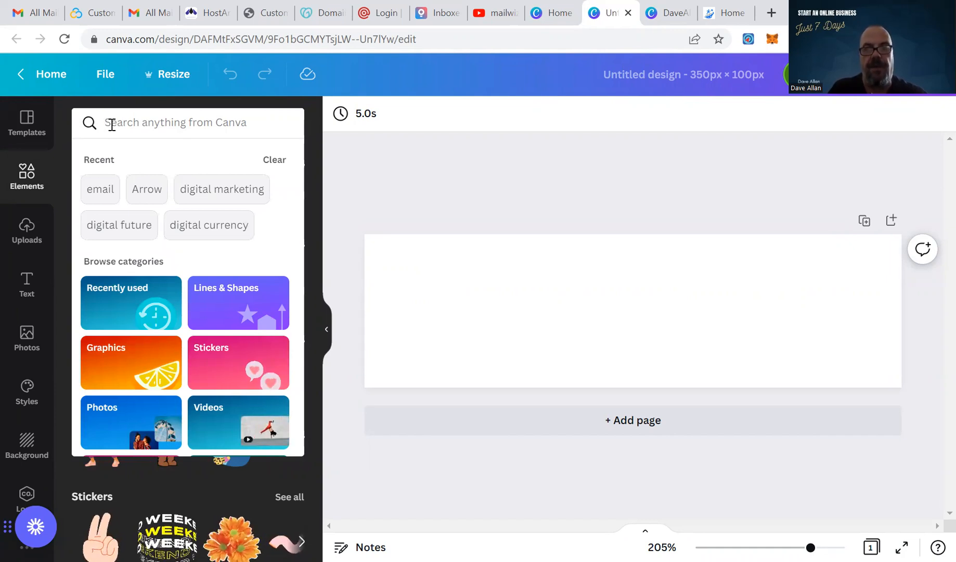
{"action": "type", "text": "affilia"}
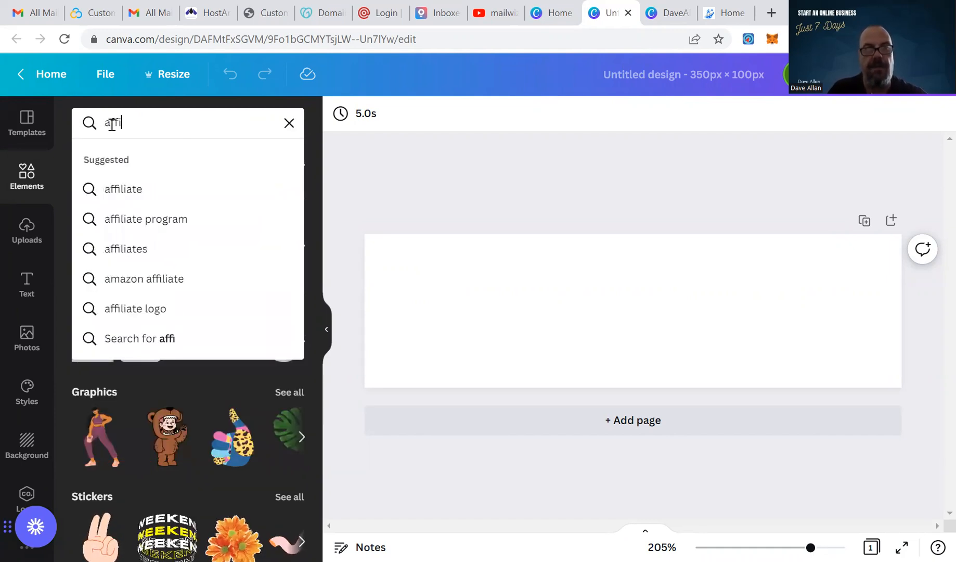
{"action": "key", "text": "BackSpace"}
{"action": "key", "text": "BackSpace"}
{"action": "key", "text": "BackSpace"}
{"action": "type", "text": "ffiliate"}
{"action": "key", "text": "BackSpace"}
{"action": "key", "text": "BackSpace"}
{"action": "key", "text": "BackSpace"}
{"action": "key", "text": "BackSpace"}
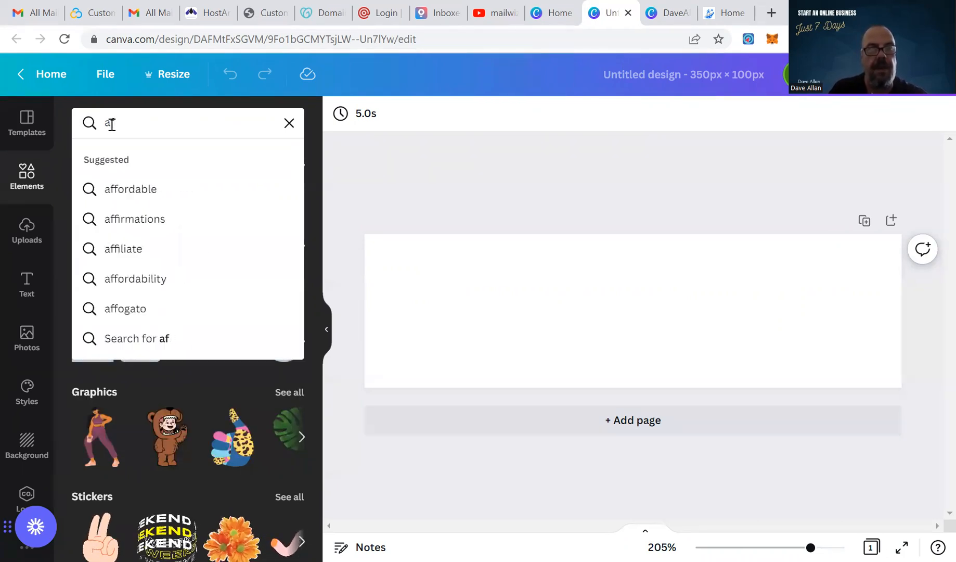
{"action": "type", "text": "ffiliate marketing"}
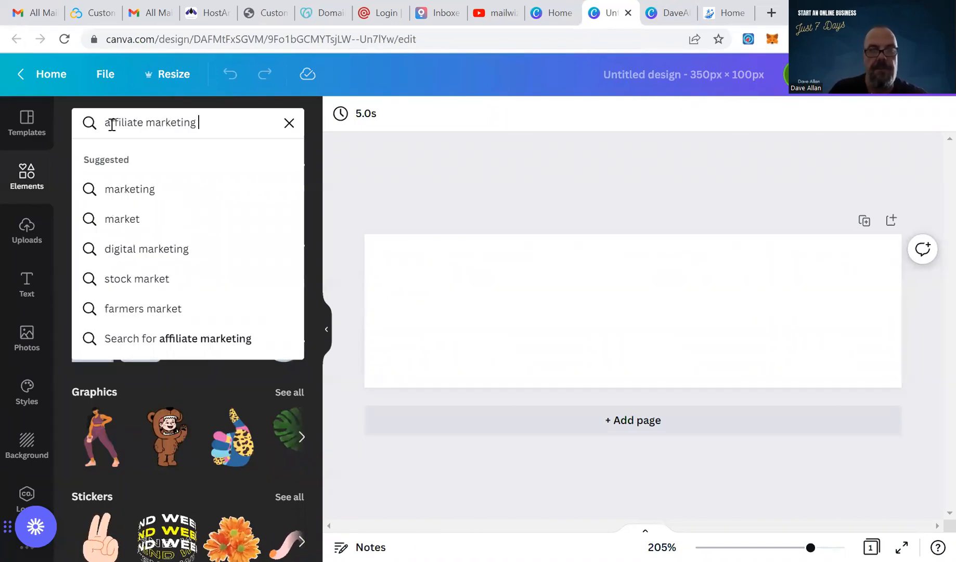
{"action": "key", "text": "Return"}
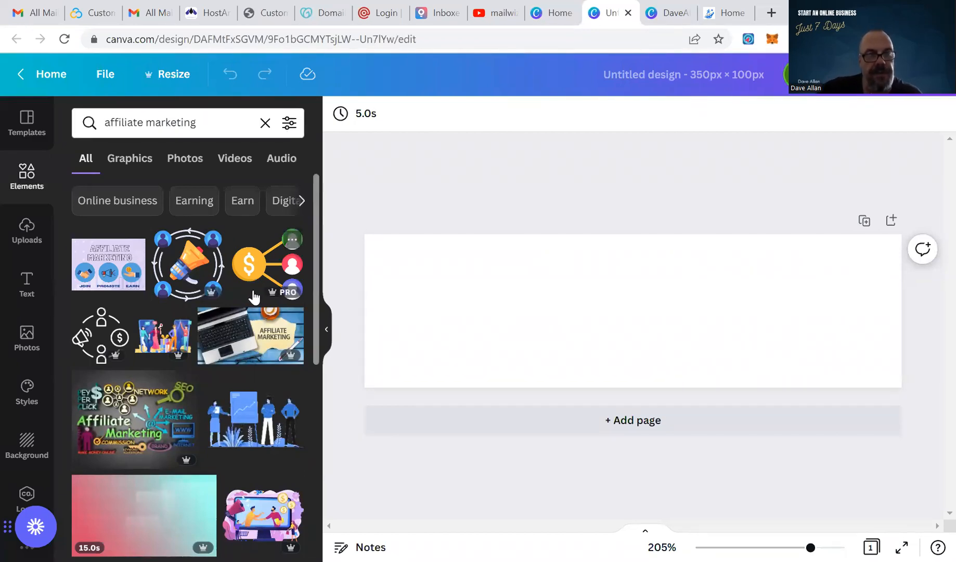
Browse the affiliate marketing search results for a graphic suited to the logo
{"action": "scroll", "coordinate": [253, 296], "scroll_direction": "down", "scroll_amount": 5}
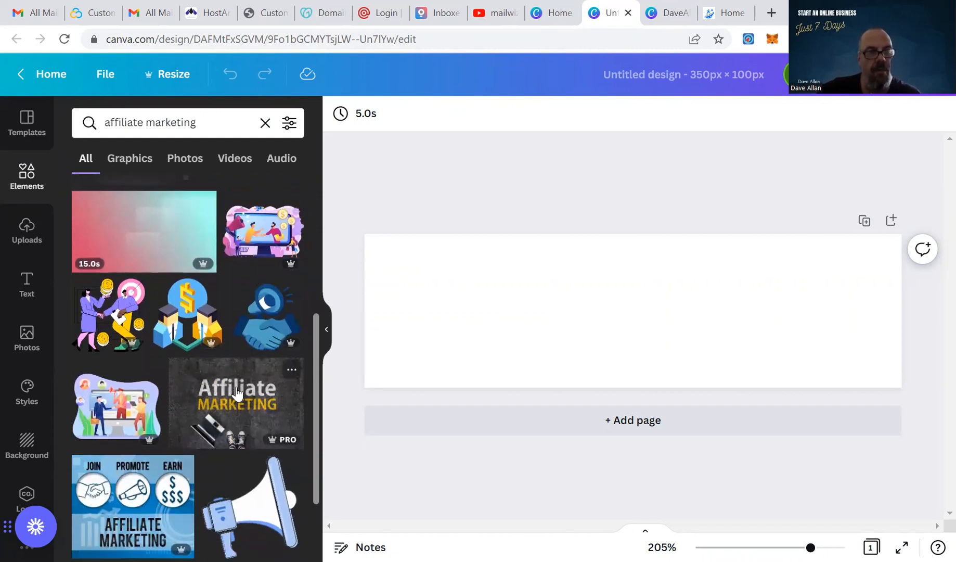
{"action": "scroll", "coordinate": [236, 394], "scroll_direction": "down", "scroll_amount": 1}
{"action": "scroll", "coordinate": [236, 394], "scroll_direction": "down", "scroll_amount": 3}
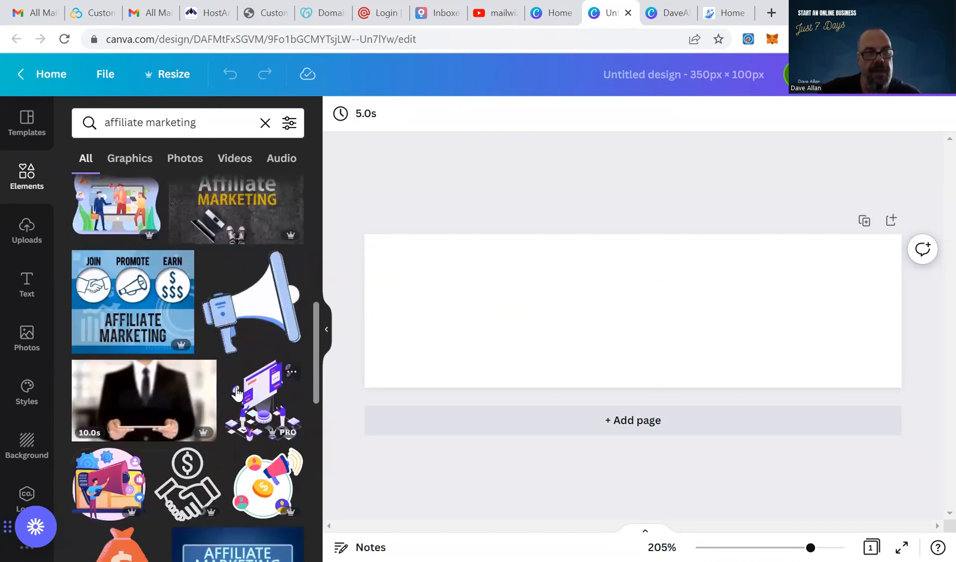
{"action": "scroll", "coordinate": [236, 394], "scroll_direction": "down", "scroll_amount": 2}
{"action": "scroll", "coordinate": [209, 425], "scroll_direction": "down", "scroll_amount": 3}
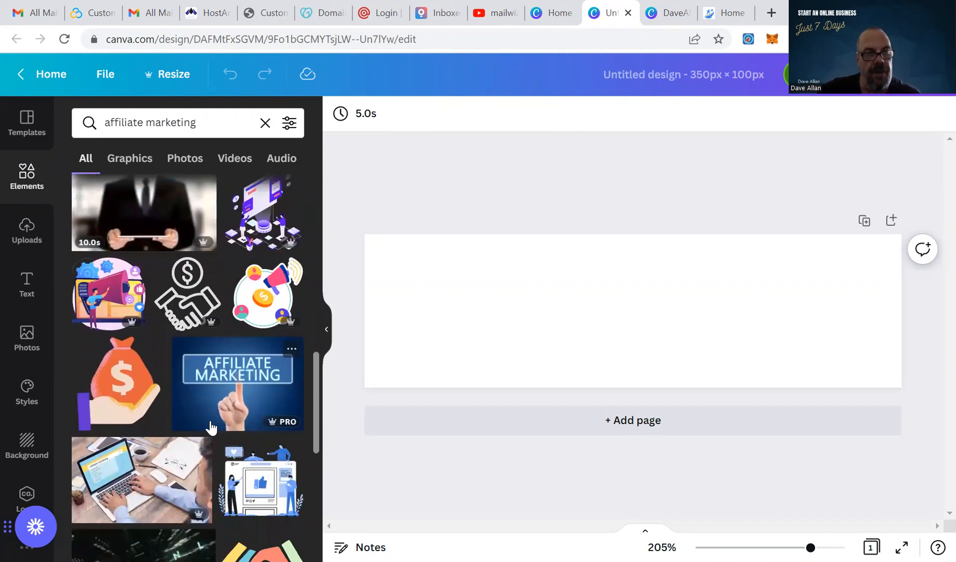
{"action": "scroll", "coordinate": [210, 427], "scroll_direction": "down", "scroll_amount": 2}
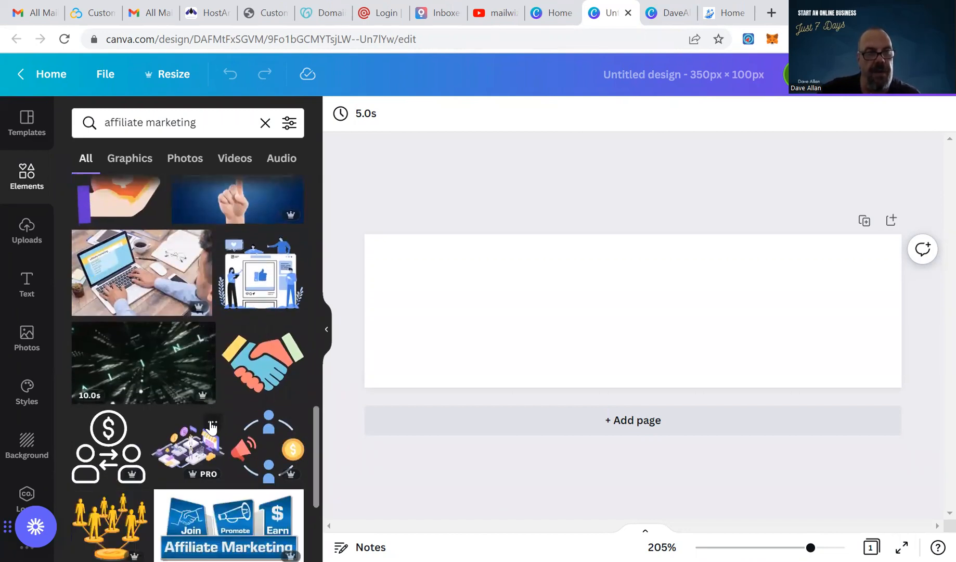
{"action": "scroll", "coordinate": [230, 427], "scroll_direction": "down", "scroll_amount": 2}
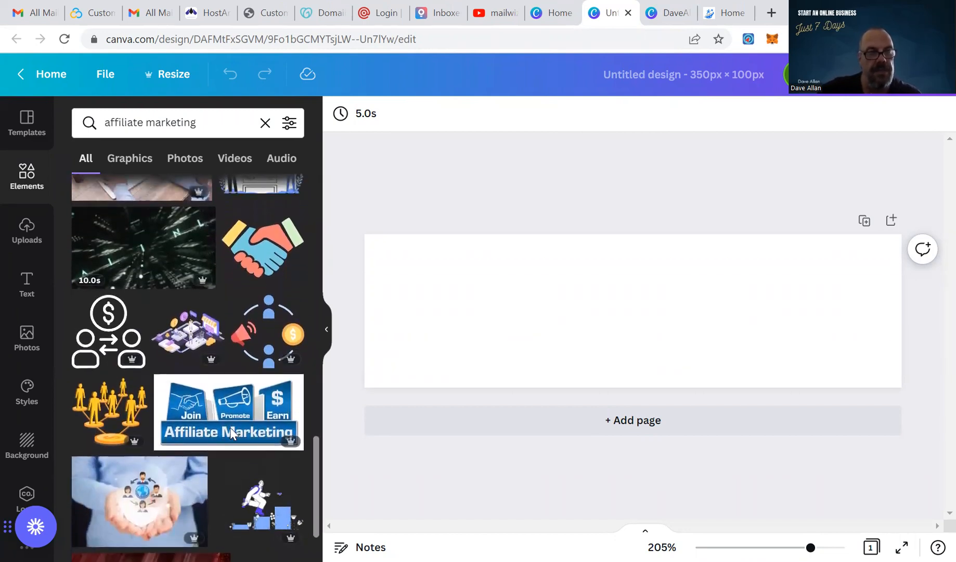
{"action": "scroll", "coordinate": [230, 427], "scroll_direction": "up", "scroll_amount": 2}
{"action": "scroll", "coordinate": [230, 427], "scroll_direction": "down", "scroll_amount": 4}
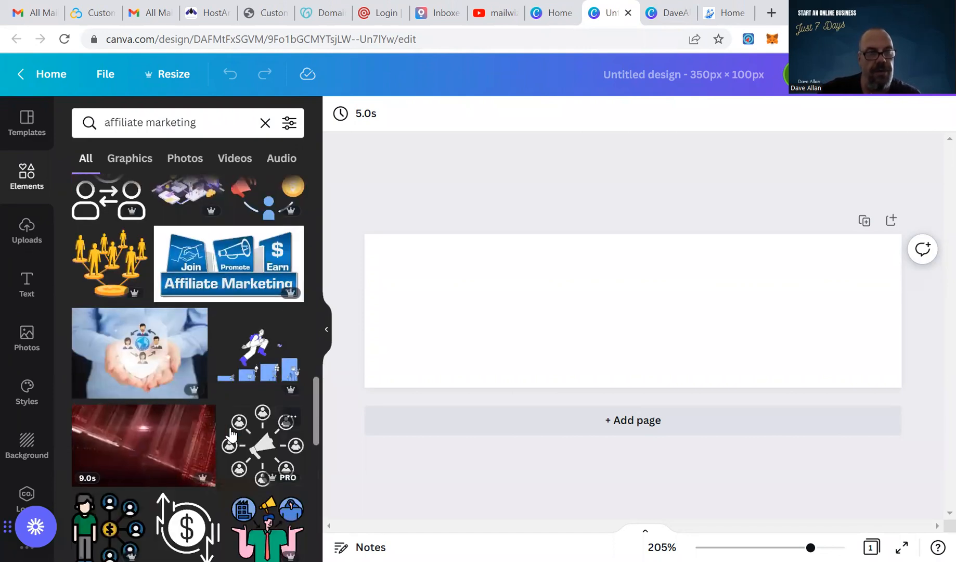
{"action": "scroll", "coordinate": [230, 431], "scroll_direction": "down", "scroll_amount": 5}
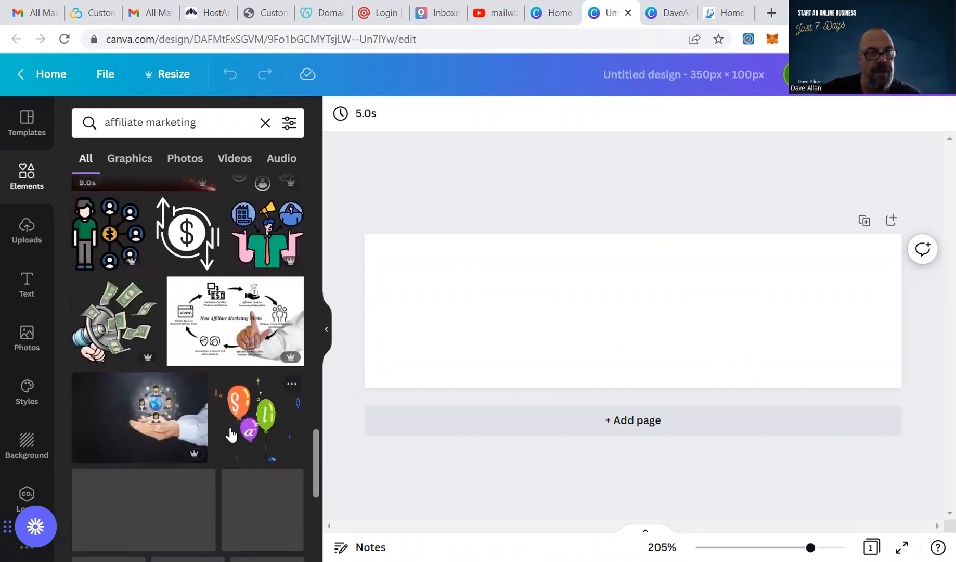
{"action": "scroll", "coordinate": [231, 430], "scroll_direction": "down", "scroll_amount": 3}
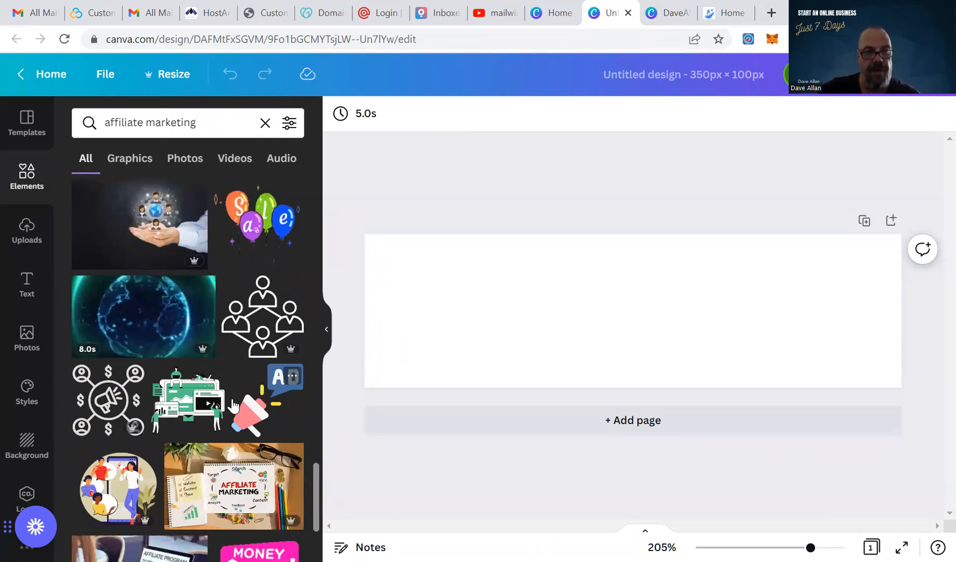
{"action": "scroll", "coordinate": [239, 364], "scroll_direction": "down", "scroll_amount": 5}
{"action": "scroll", "coordinate": [233, 405], "scroll_direction": "down", "scroll_amount": 4}
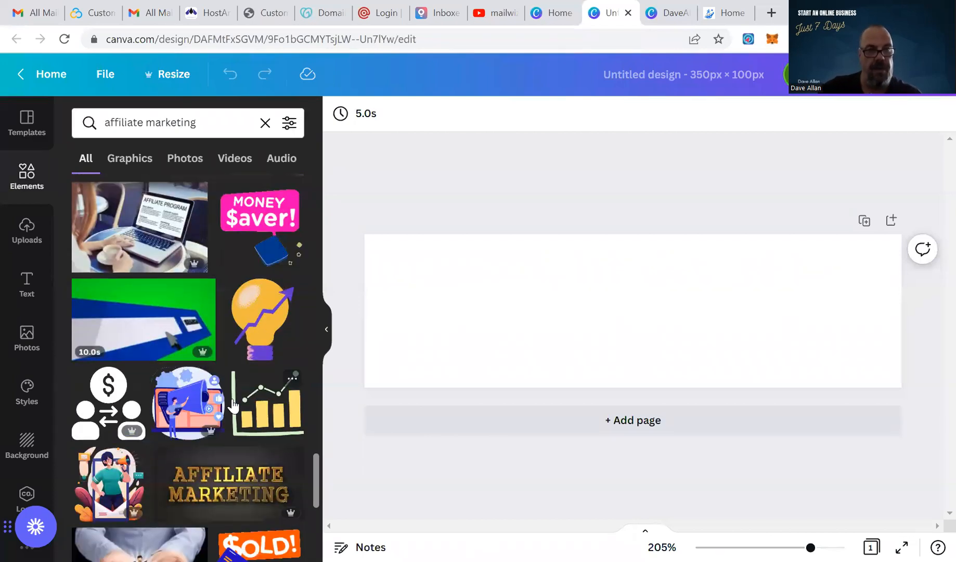
{"action": "scroll", "coordinate": [232, 404], "scroll_direction": "down", "scroll_amount": 4}
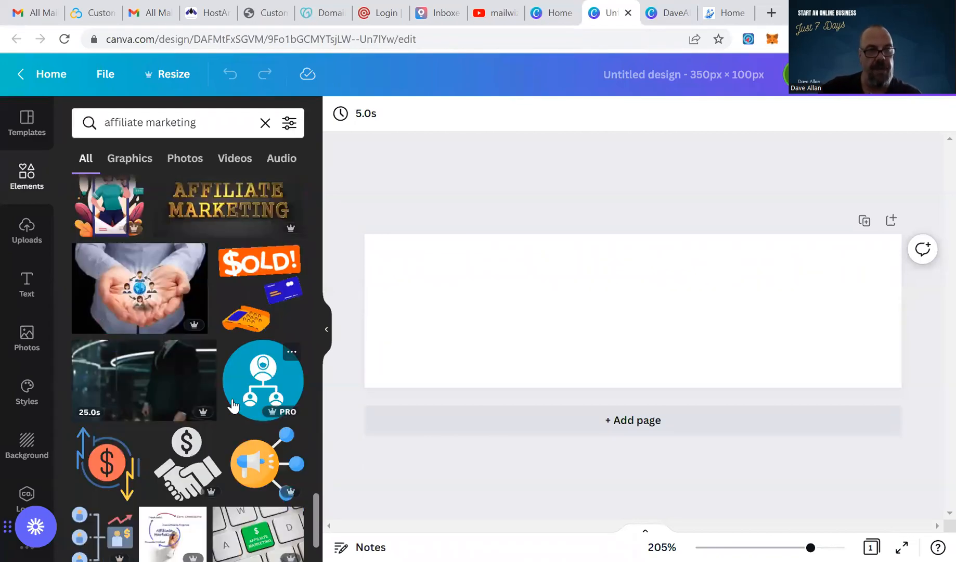
{"action": "scroll", "coordinate": [233, 405], "scroll_direction": "down", "scroll_amount": 2}
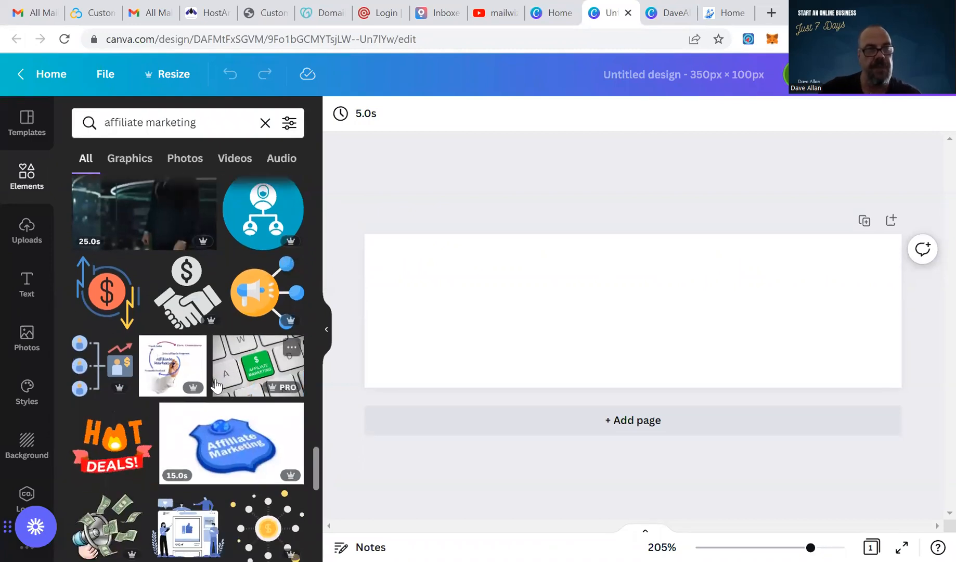
{"action": "scroll", "coordinate": [217, 386], "scroll_direction": "down", "scroll_amount": 3}
{"action": "scroll", "coordinate": [216, 386], "scroll_direction": "down", "scroll_amount": 6}
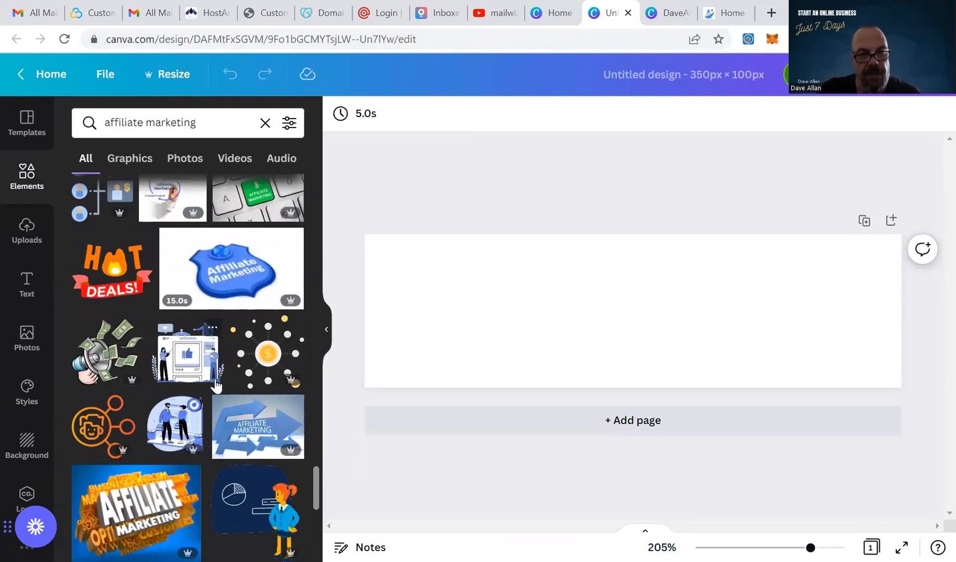
{"action": "scroll", "coordinate": [215, 385], "scroll_direction": "down", "scroll_amount": 5}
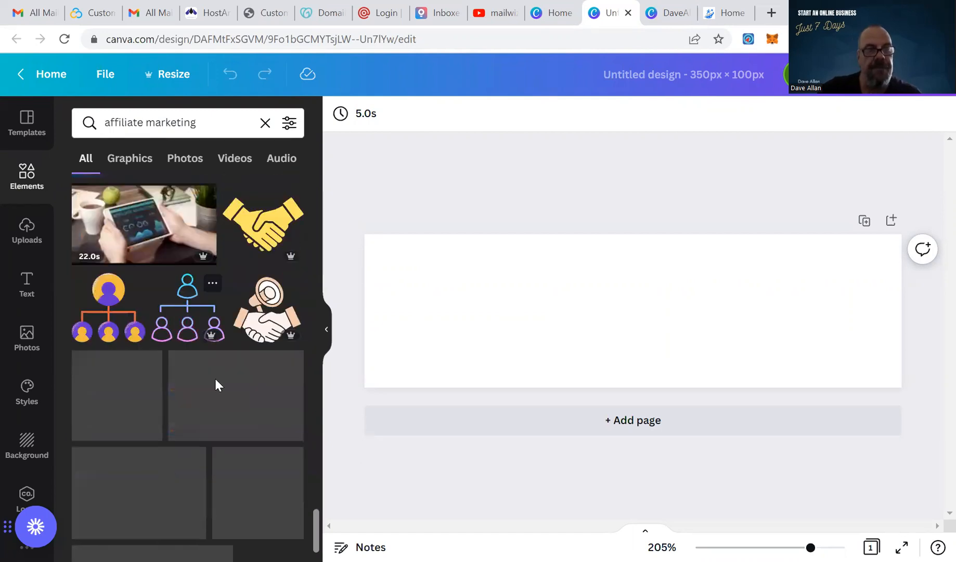
{"action": "scroll", "coordinate": [215, 379], "scroll_direction": "up", "scroll_amount": 15}
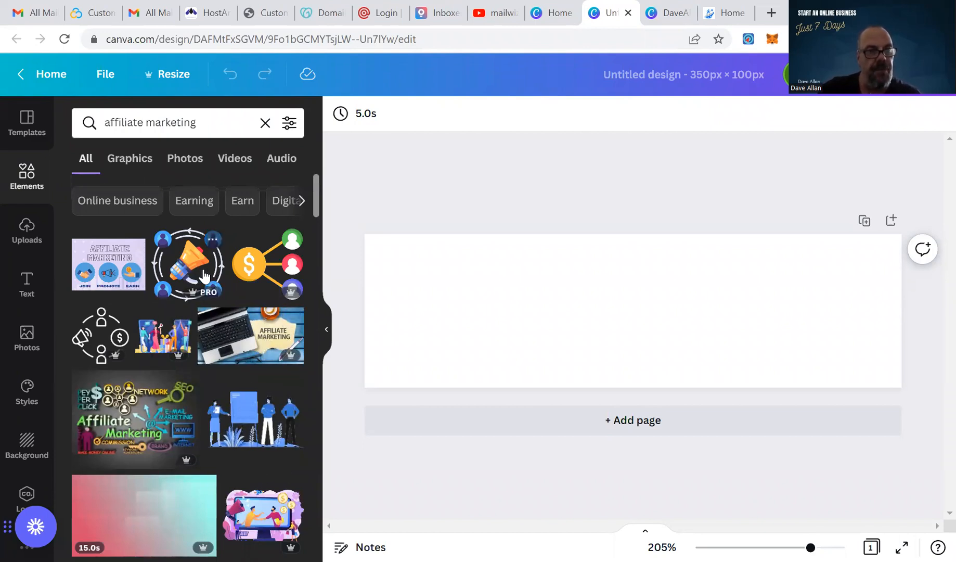
Add the orange megaphone graphic ringed by four people icons and enlarge it to nearly the full page height at the page's left end
{"action": "left_click", "coordinate": [187, 264]}
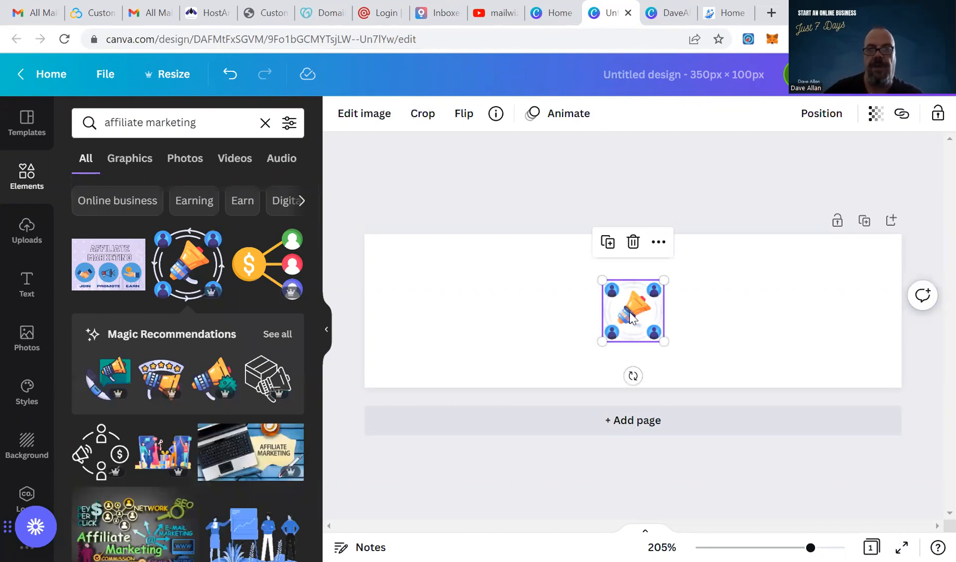
{"action": "left_click_drag", "start_coordinate": [611, 306], "coordinate": [389, 300]}
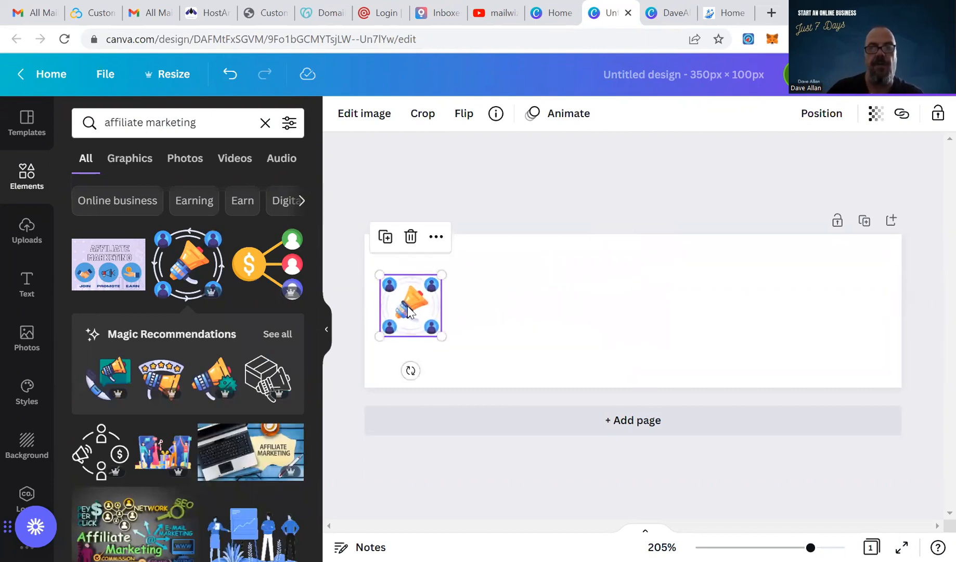
{"action": "left_click_drag", "start_coordinate": [442, 275], "coordinate": [482, 252]}
{"action": "left_click_drag", "start_coordinate": [474, 336], "coordinate": [513, 388]}
{"action": "left_click_drag", "start_coordinate": [377, 382], "coordinate": [376, 380]}
{"action": "left_click_drag", "start_coordinate": [413, 282], "coordinate": [407, 262]}
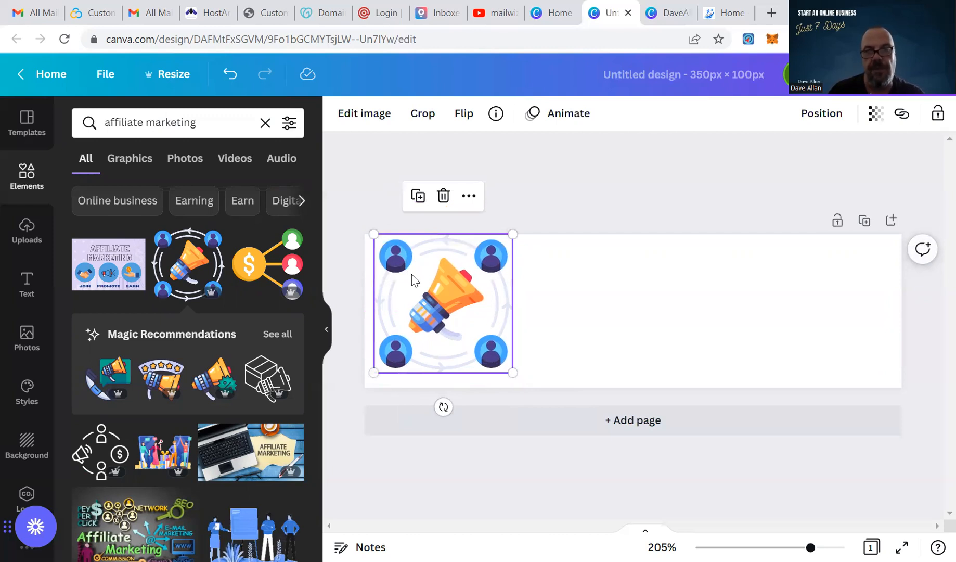
{"action": "left_click_drag", "start_coordinate": [412, 275], "coordinate": [411, 283]}
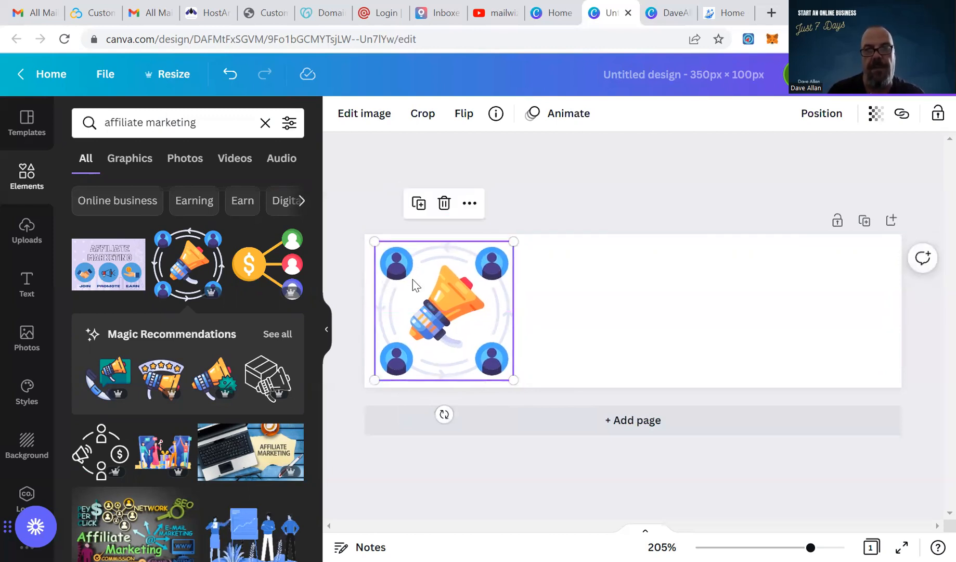
Add a heading text box to the design and reduce its font size to 27.5
{"action": "left_click", "coordinate": [24, 286]}
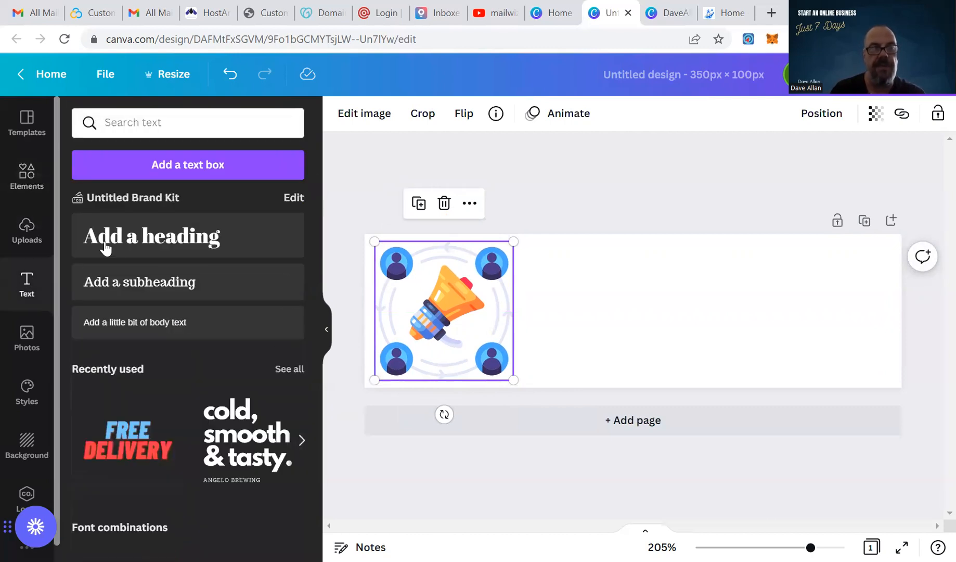
{"action": "left_click", "coordinate": [137, 241]}
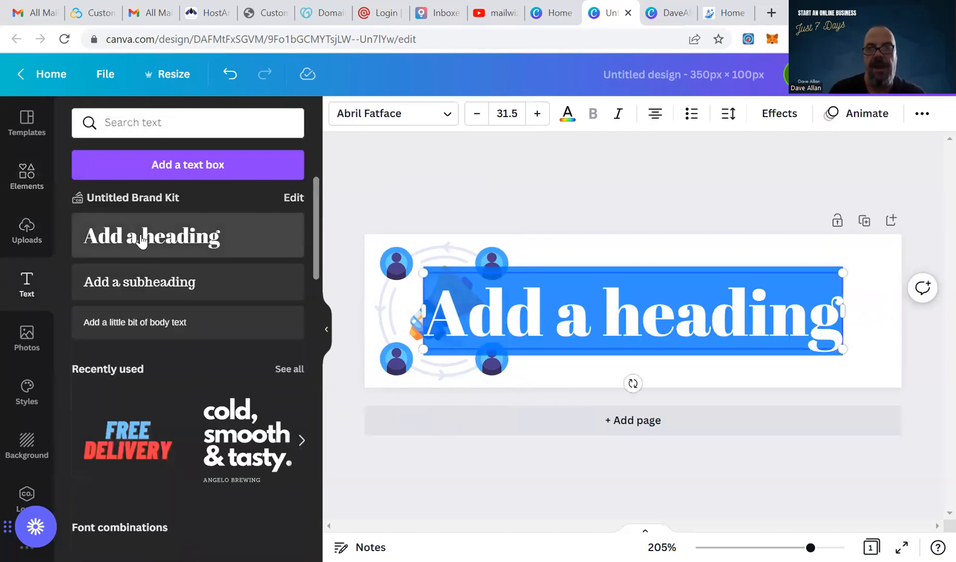
{"action": "left_click", "coordinate": [656, 280]}
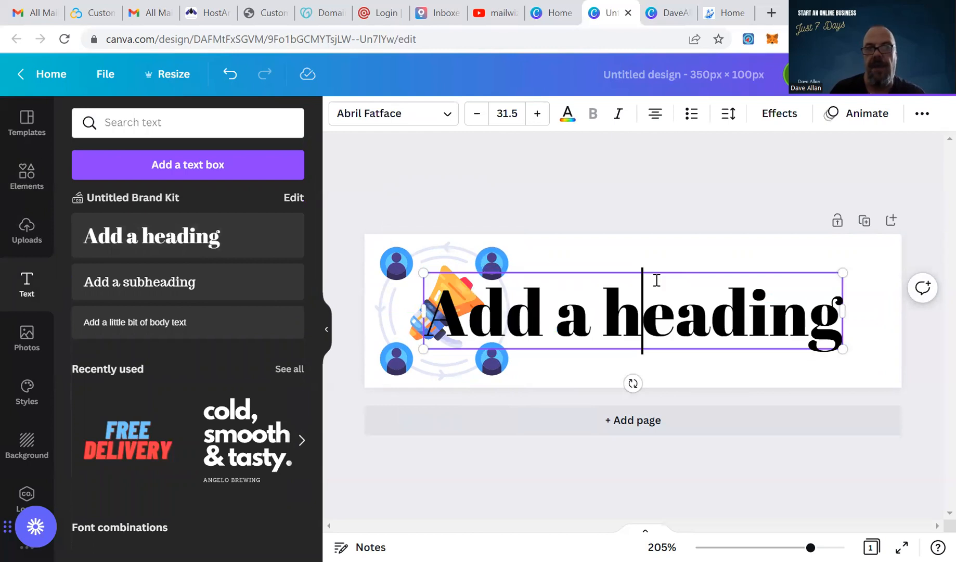
{"action": "left_click", "coordinate": [472, 113]}
{"action": "left_click", "coordinate": [472, 113]}
{"action": "left_click", "coordinate": [472, 113]}
{"action": "left_click", "coordinate": [472, 114]}
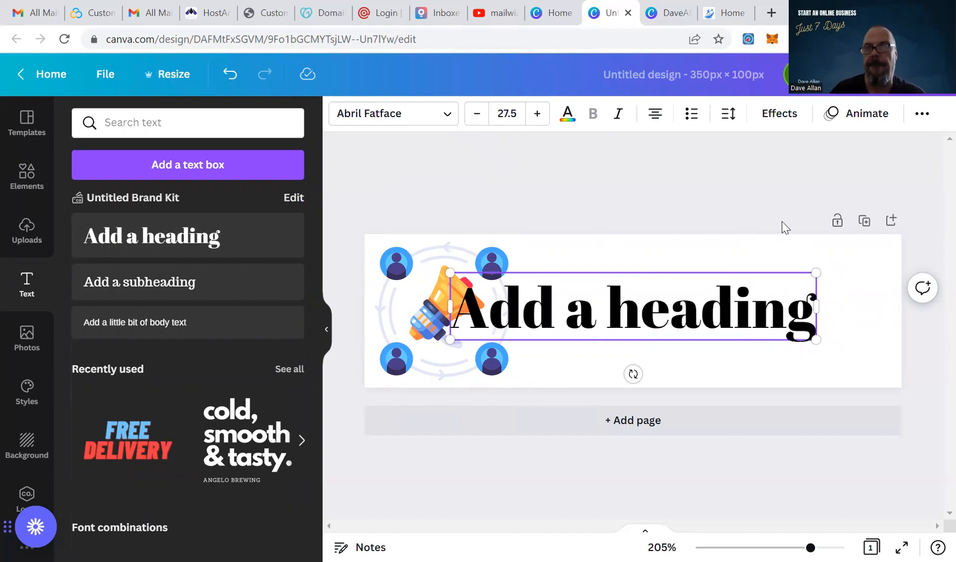
Move the heading beside the megaphone graphic, into the upper part of the page's empty area
{"action": "left_click", "coordinate": [723, 248]}
{"action": "left_click", "coordinate": [697, 312]}
{"action": "left_click_drag", "start_coordinate": [697, 312], "coordinate": [756, 293]}
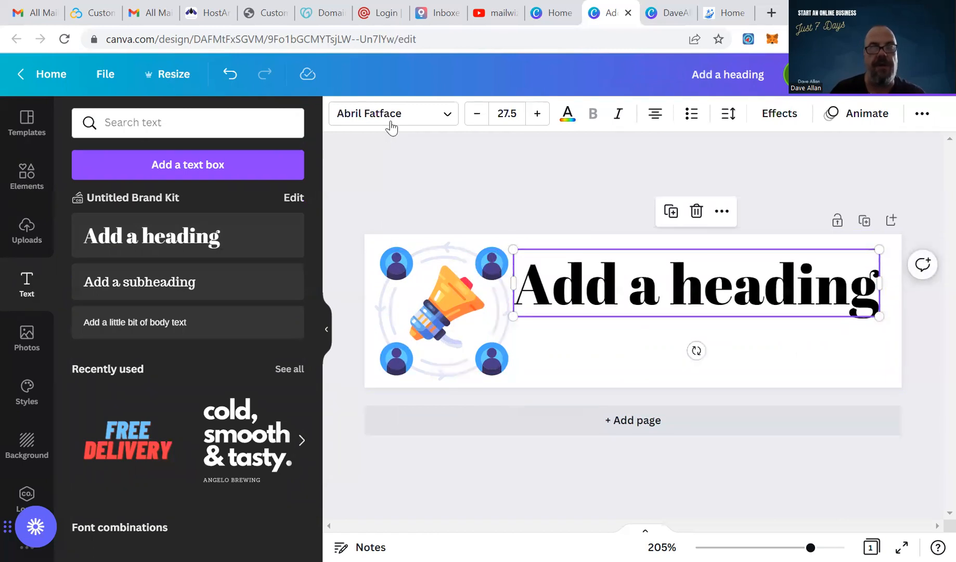
Try Now Bold and Anton on the heading, and set its font to Antonio Bold
{"action": "left_click", "coordinate": [437, 121]}
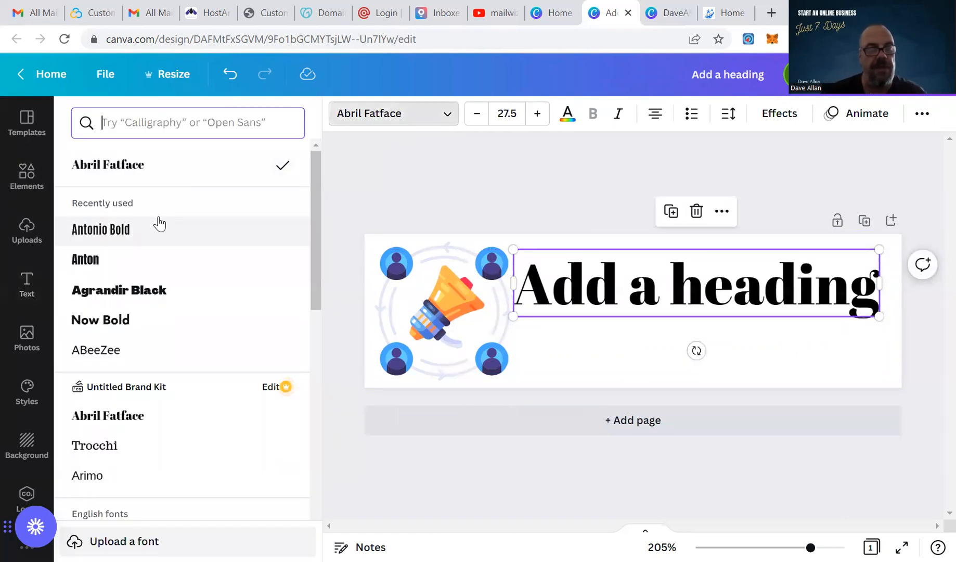
{"action": "left_click", "coordinate": [123, 239]}
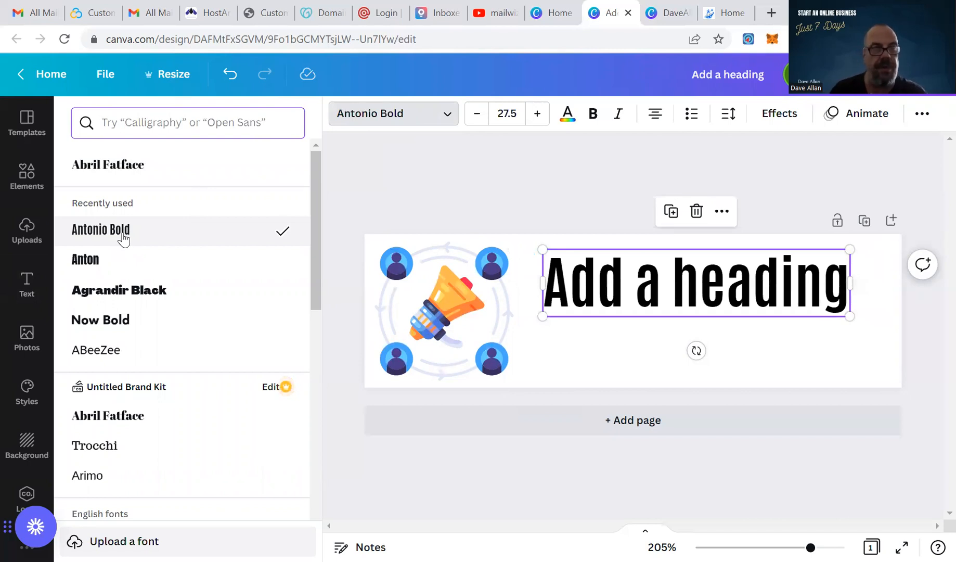
{"action": "left_click", "coordinate": [101, 325]}
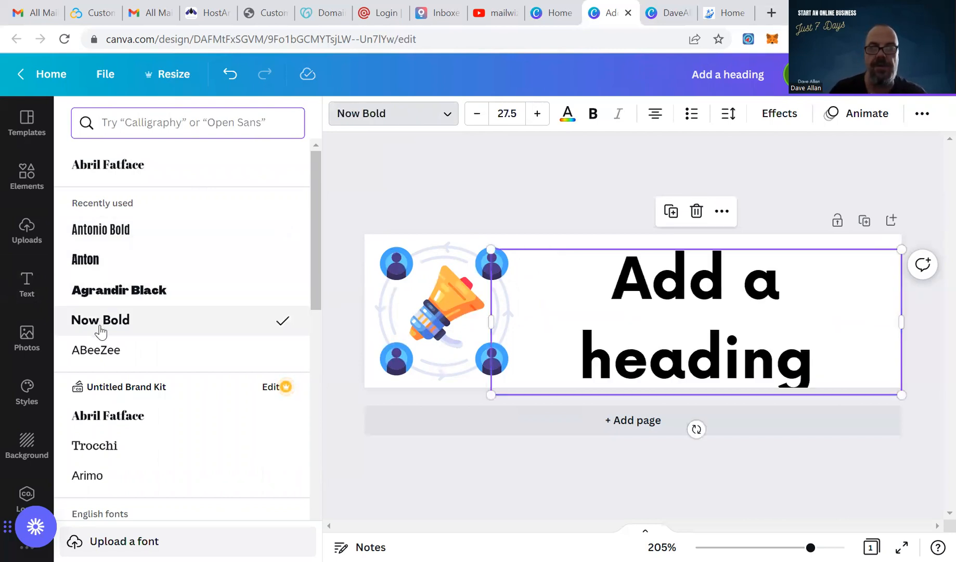
{"action": "left_click", "coordinate": [111, 237]}
{"action": "left_click", "coordinate": [84, 263]}
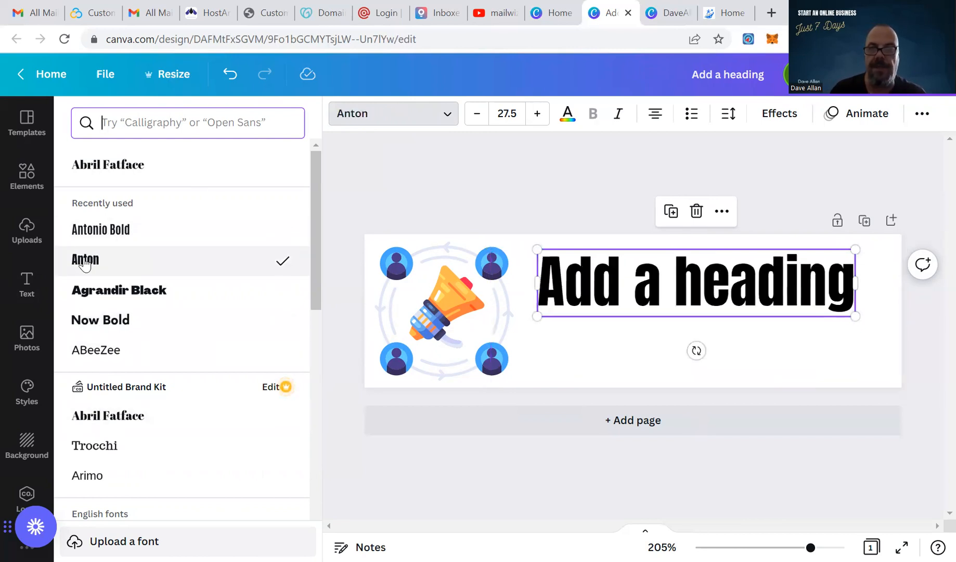
{"action": "left_click", "coordinate": [96, 237]}
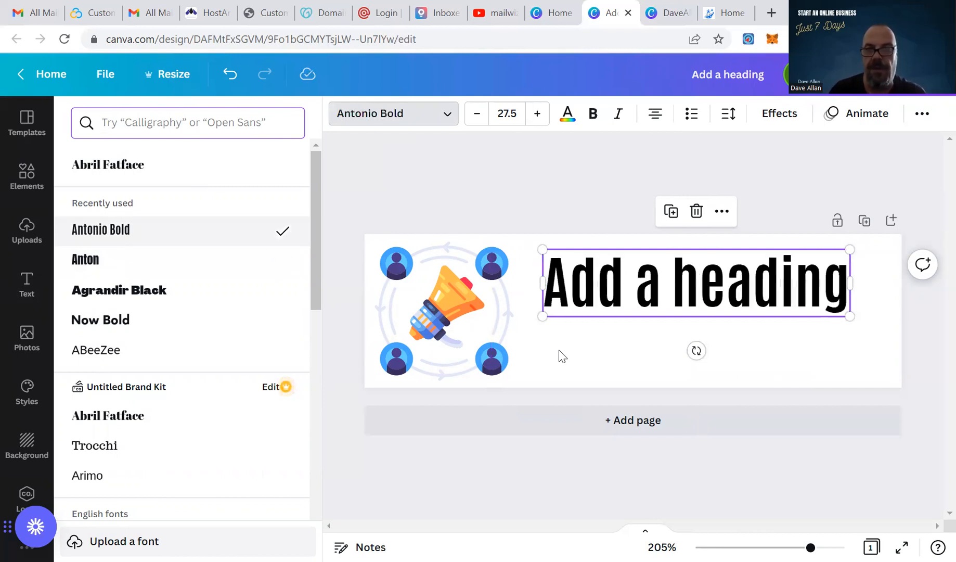
Clear the heading's placeholder text and check the website's domain name in the open WordPress customizer
{"action": "double_click", "coordinate": [844, 271]}
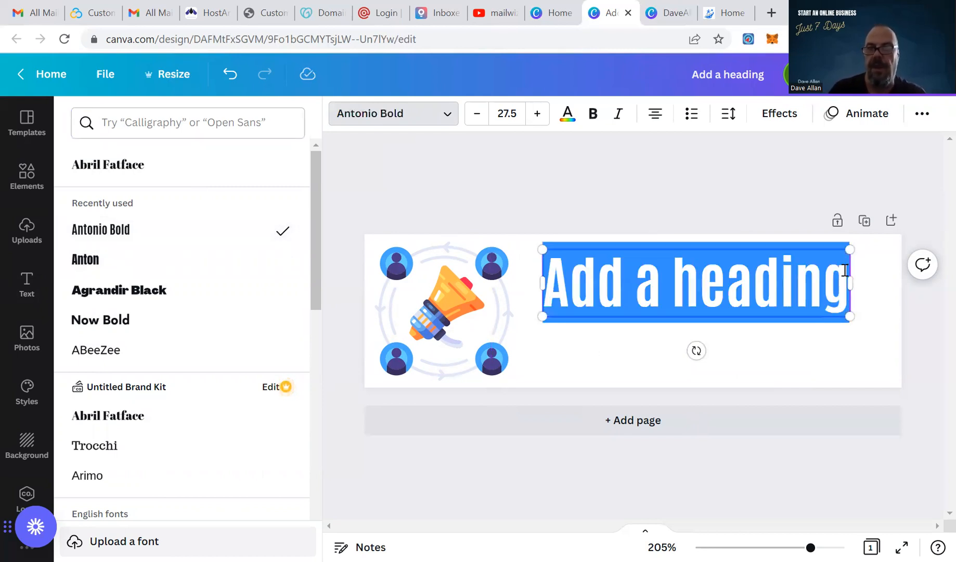
{"action": "key", "text": "BackSpace"}
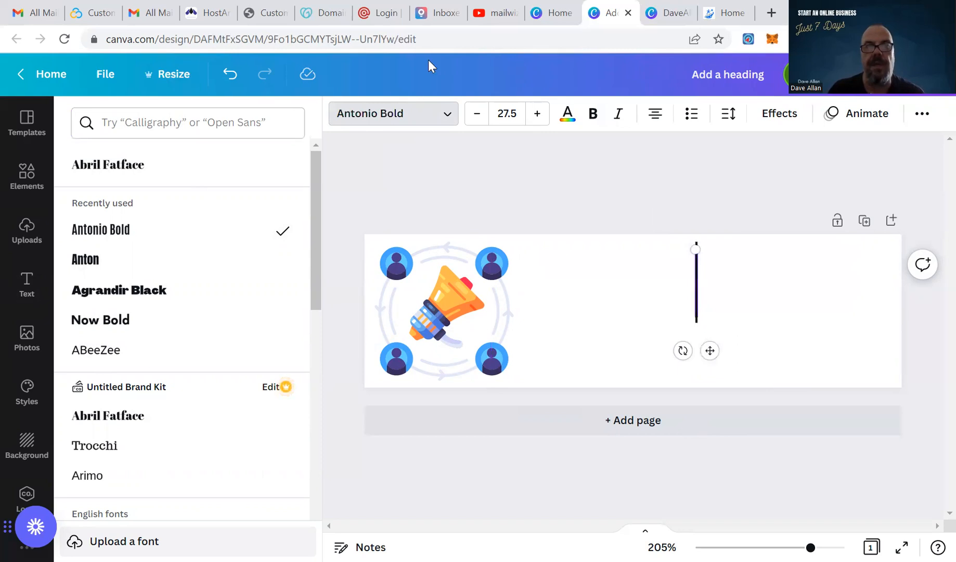
{"action": "left_click", "coordinate": [266, 14]}
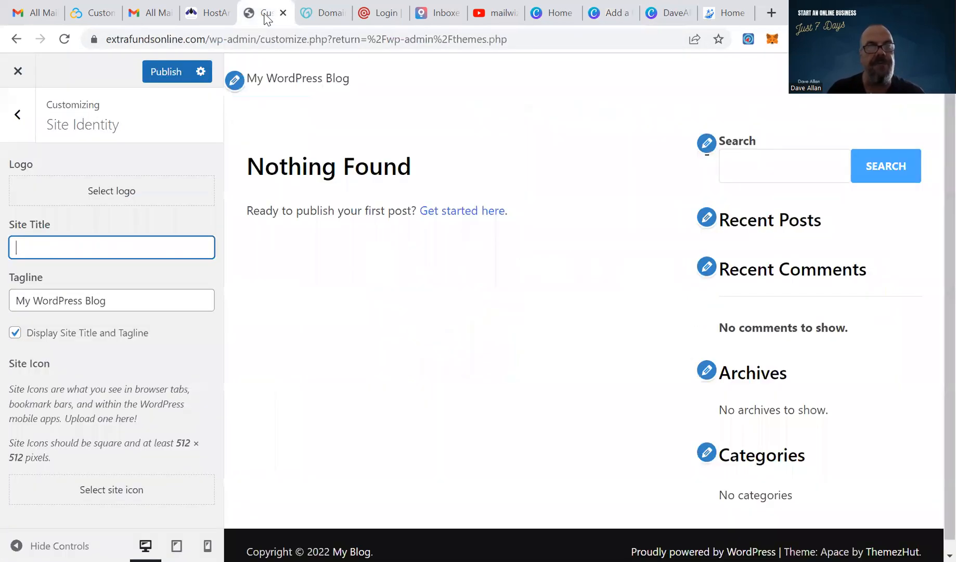
View the earlier email marketing logo design, close it, and return to the 350 × 100 px design
{"action": "left_click", "coordinate": [669, 15]}
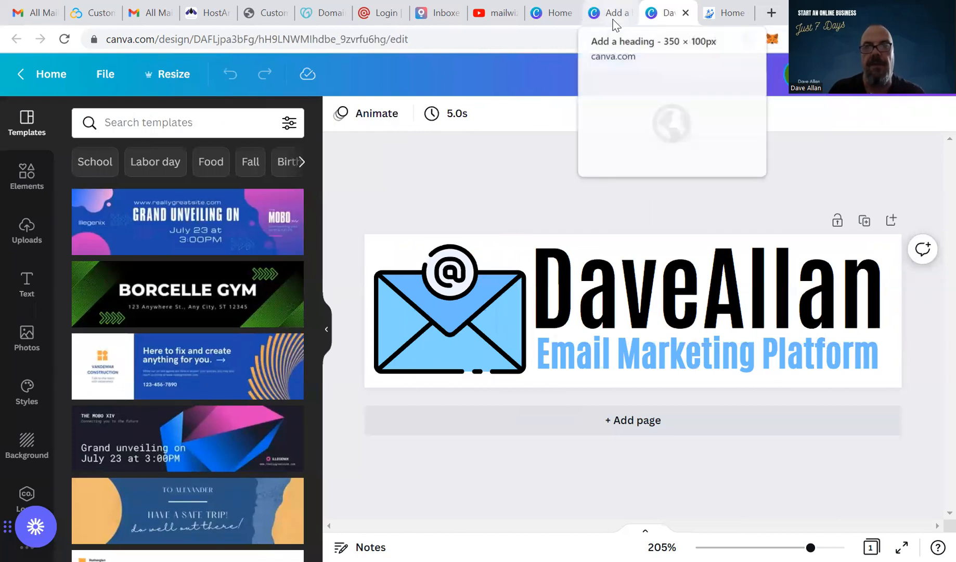
{"action": "left_click", "coordinate": [613, 16]}
{"action": "left_click", "coordinate": [661, 19]}
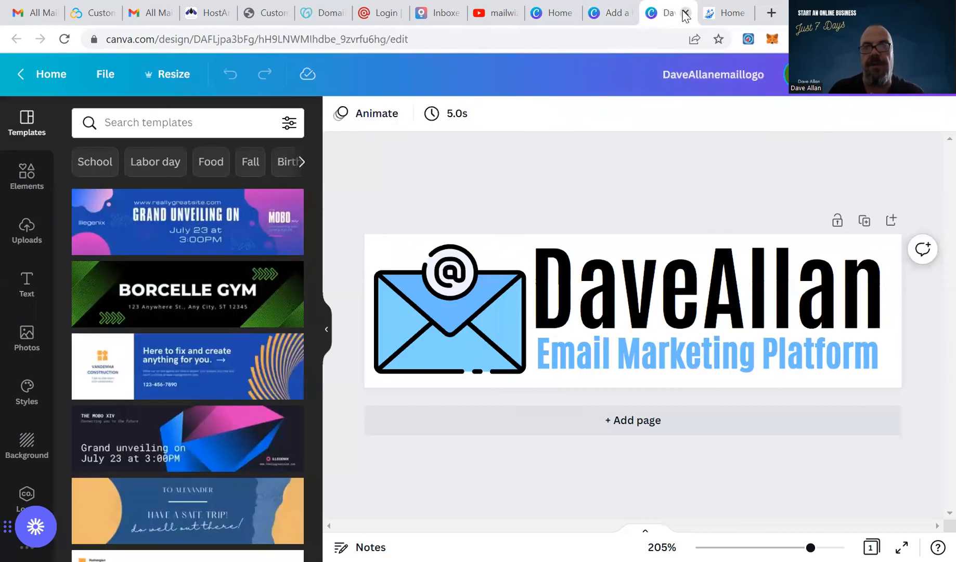
{"action": "left_click", "coordinate": [686, 15]}
{"action": "left_click", "coordinate": [611, 17]}
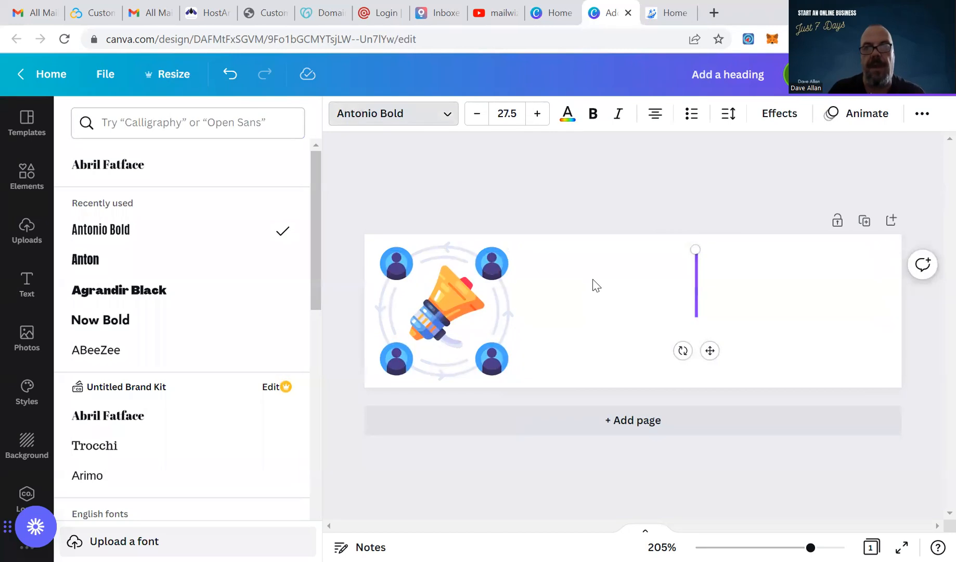
Enter "Extra Funds Online" as the heading text, checking the website's domain name in WordPress for the wording
{"action": "type", "text": "Extr"}
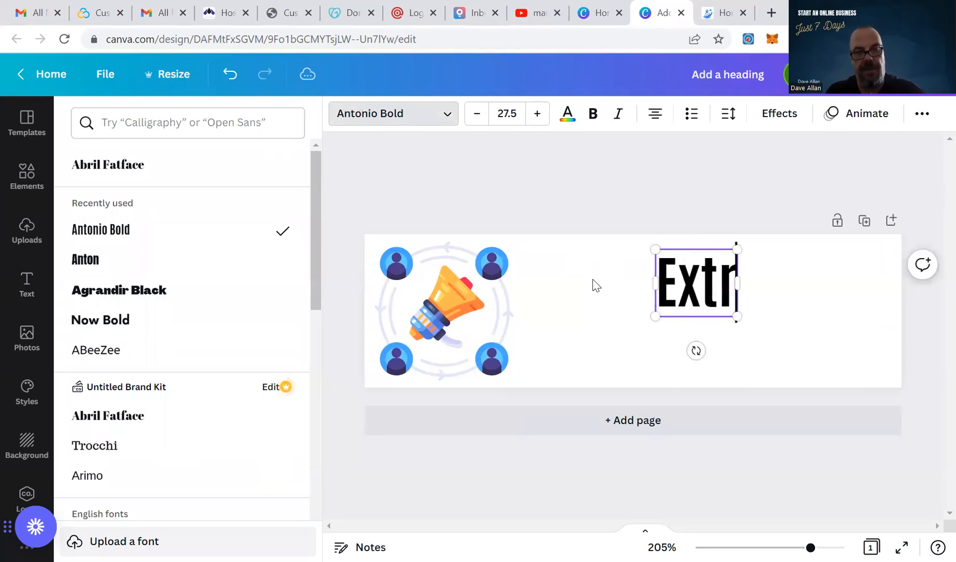
{"action": "type", "text": "aFu"}
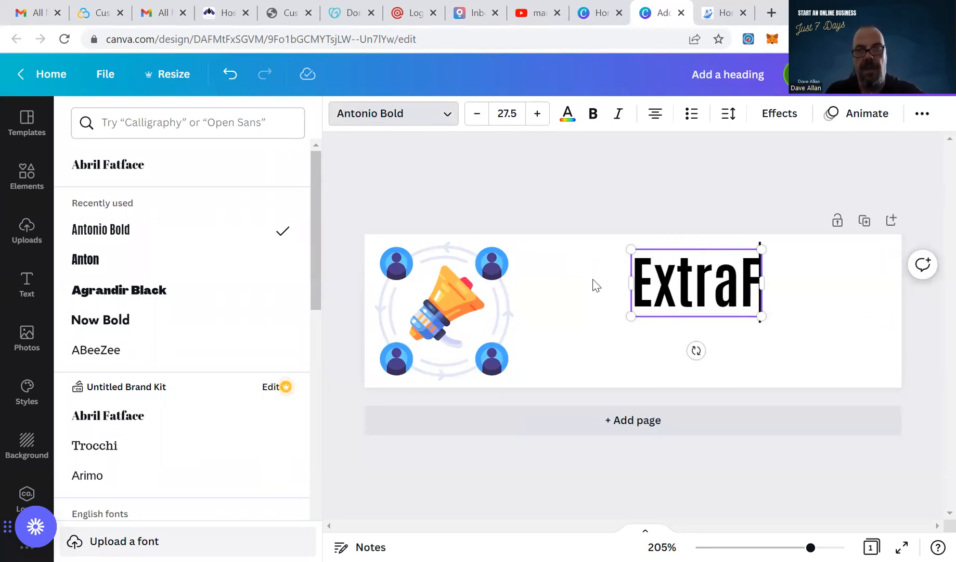
{"action": "key", "text": "BackSpace"}
{"action": "key", "text": "BackSpace"}
{"action": "type", "text": "Fin"}
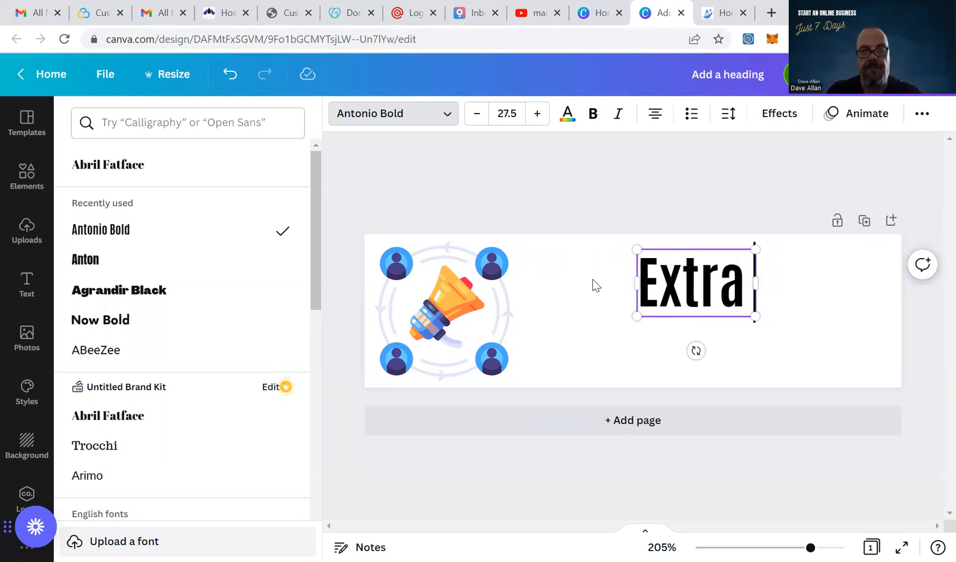
{"action": "key", "text": "BackSpace"}
{"action": "key", "text": "BackSpace"}
{"action": "type", "text": "unds"}
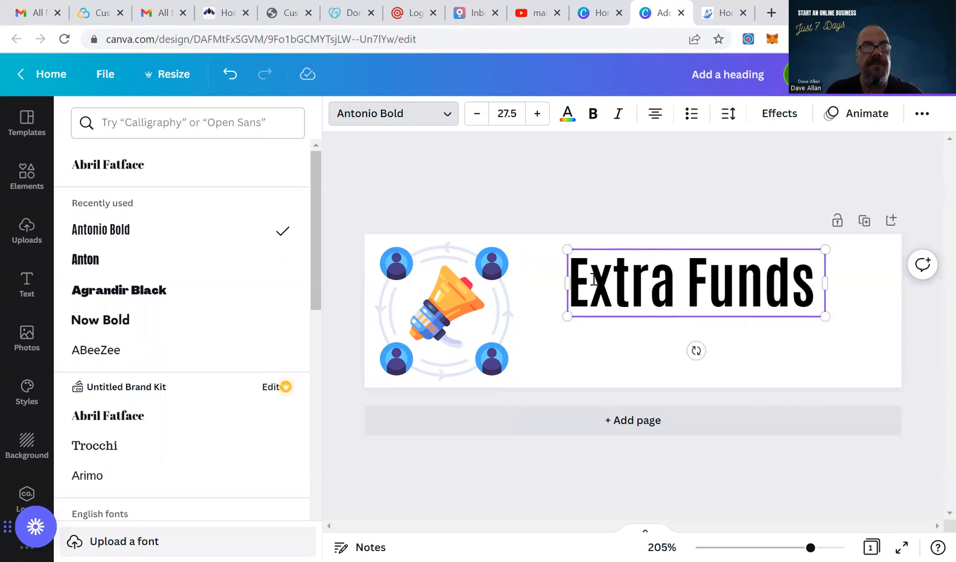
{"action": "left_click", "coordinate": [281, 13]}
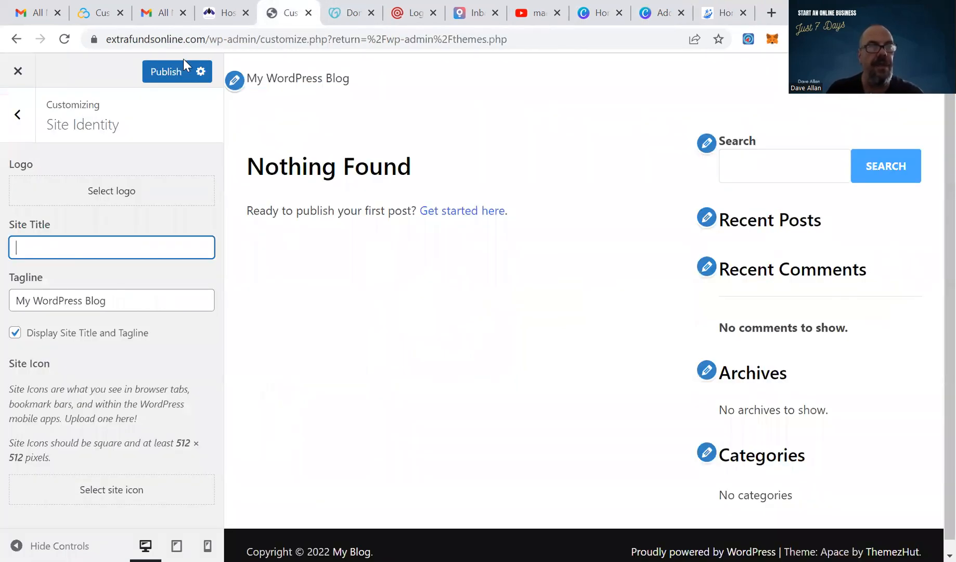
{"action": "left_click", "coordinate": [648, 14]}
{"action": "type", "text": "Online"}
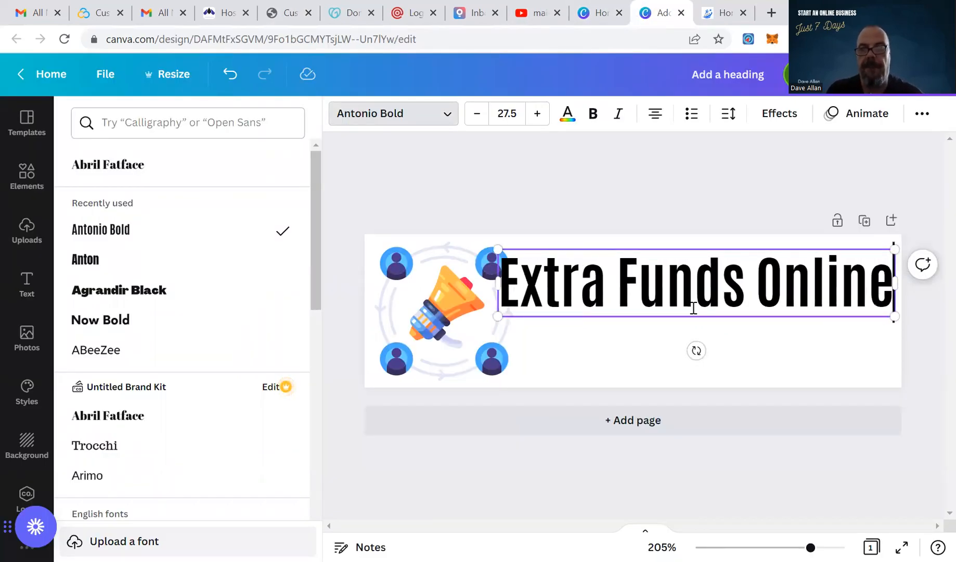
Reduce the heading's font size to 26.5 and shift the heading slightly right and up, clear of the megaphone graphic
{"action": "left_click", "coordinate": [473, 114]}
{"action": "left_click", "coordinate": [718, 288]}
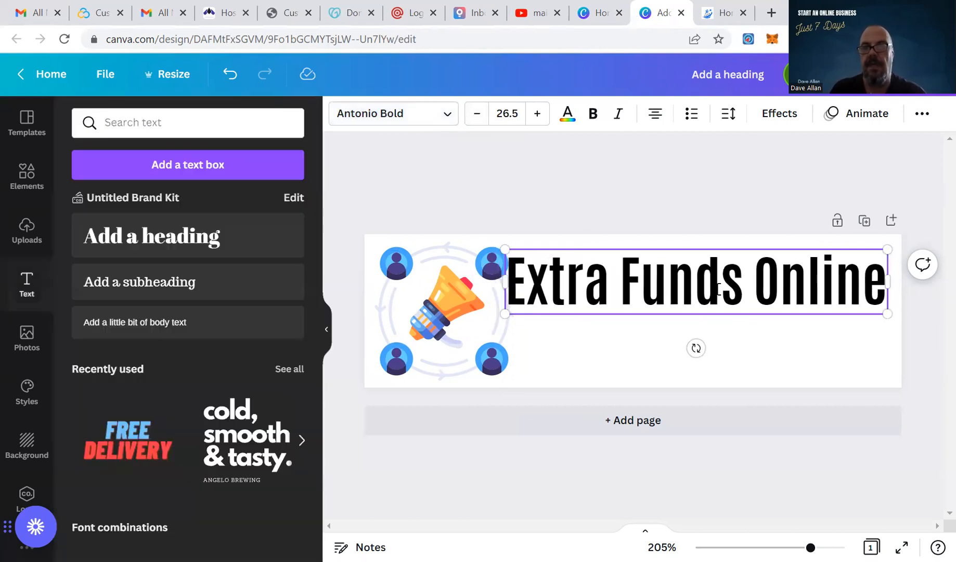
{"action": "left_click", "coordinate": [755, 329]}
{"action": "left_click", "coordinate": [757, 301]}
{"action": "left_click_drag", "start_coordinate": [760, 294], "coordinate": [768, 290]}
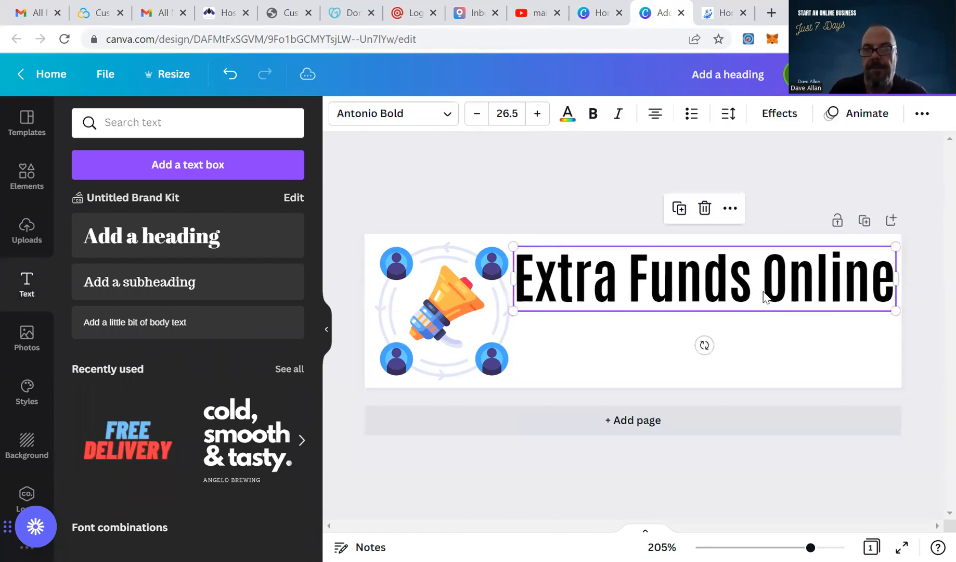
{"action": "left_click", "coordinate": [799, 359]}
Nudge the megaphone graphic slightly toward the page's left edge, away from the heading
{"action": "left_click", "coordinate": [478, 314]}
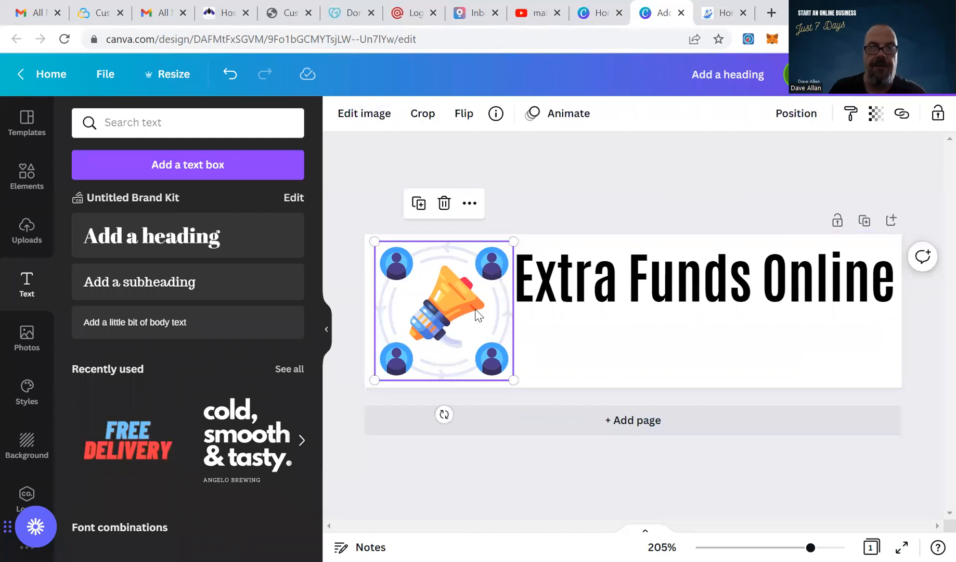
{"action": "left_click_drag", "start_coordinate": [476, 312], "coordinate": [470, 309]}
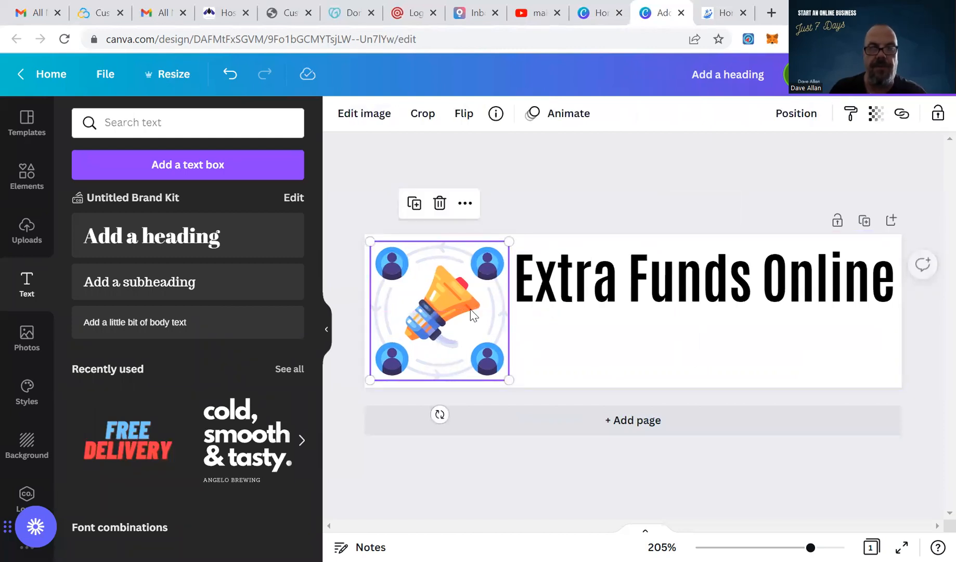
{"action": "left_click", "coordinate": [546, 334]}
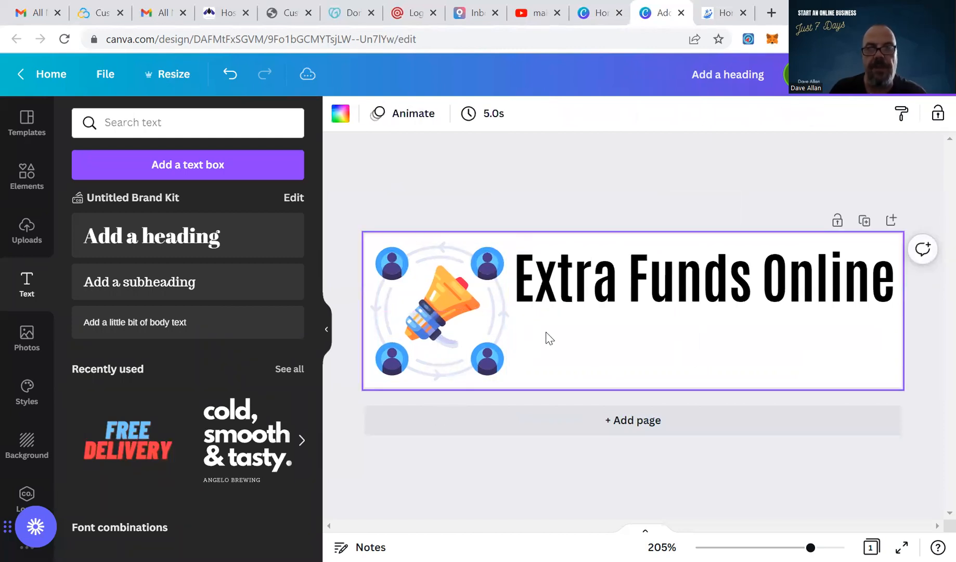
Add a subheading text box below the "Extra Funds Online" heading and clear its placeholder text
{"action": "left_click", "coordinate": [152, 284]}
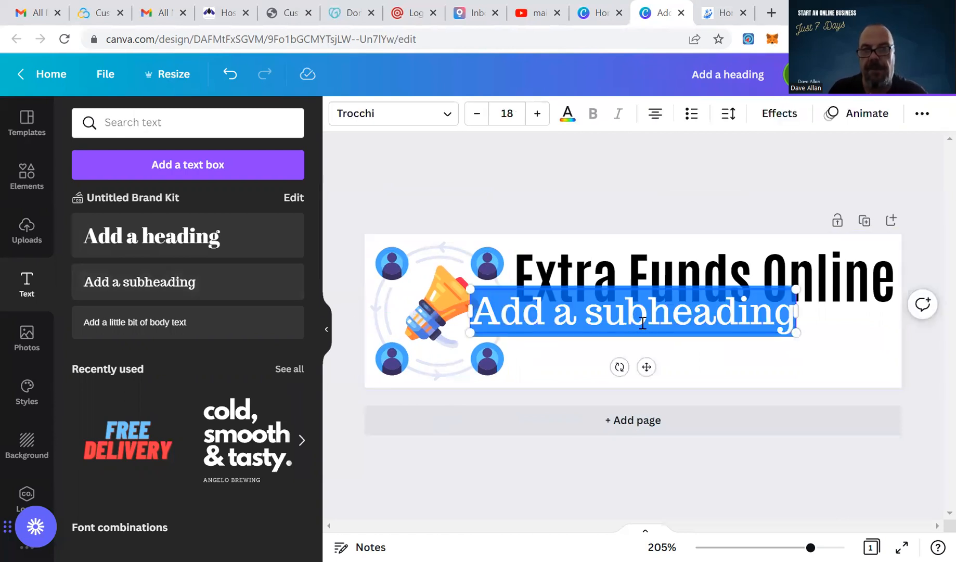
{"action": "left_click_drag", "start_coordinate": [663, 336], "coordinate": [737, 361]}
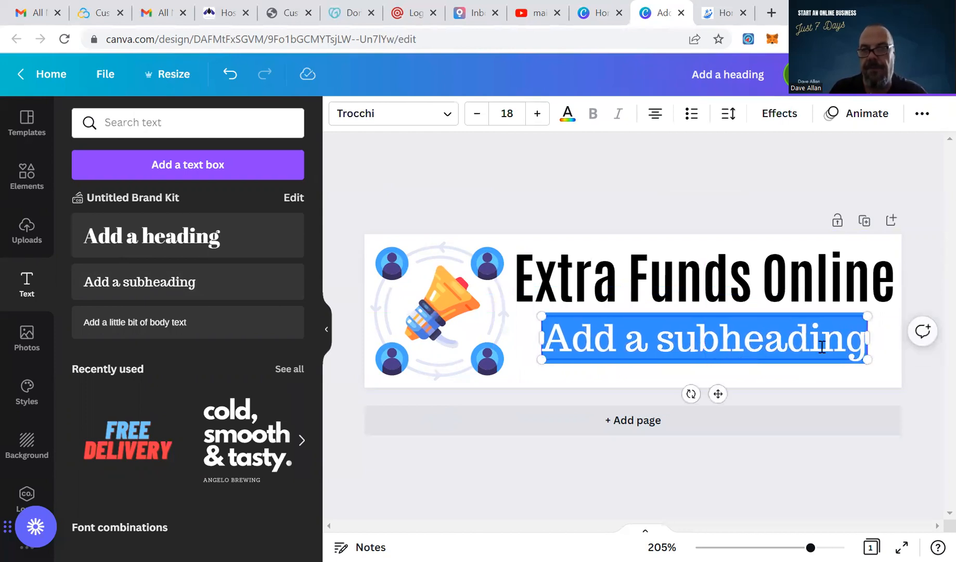
{"action": "left_click", "coordinate": [863, 335]}
{"action": "key", "text": "BackSpace"}
{"action": "key", "text": "BackSpace"}
{"action": "key", "text": "BackSpace"}
{"action": "key", "text": "BackSpace"}
{"action": "key", "text": "BackSpace"}
{"action": "key", "text": "BackSpace"}
{"action": "key", "text": "BackSpace"}
{"action": "key", "text": "BackSpace"}
{"action": "key", "text": "BackSpace"}
{"action": "key", "text": "BackSpace"}
{"action": "key", "text": "BackSpace"}
{"action": "key", "text": "BackSpace"}
{"action": "key", "text": "BackSpace"}
{"action": "key", "text": "BackSpace"}
{"action": "key", "text": "BackSpace"}
{"action": "key", "text": "BackSpace"}
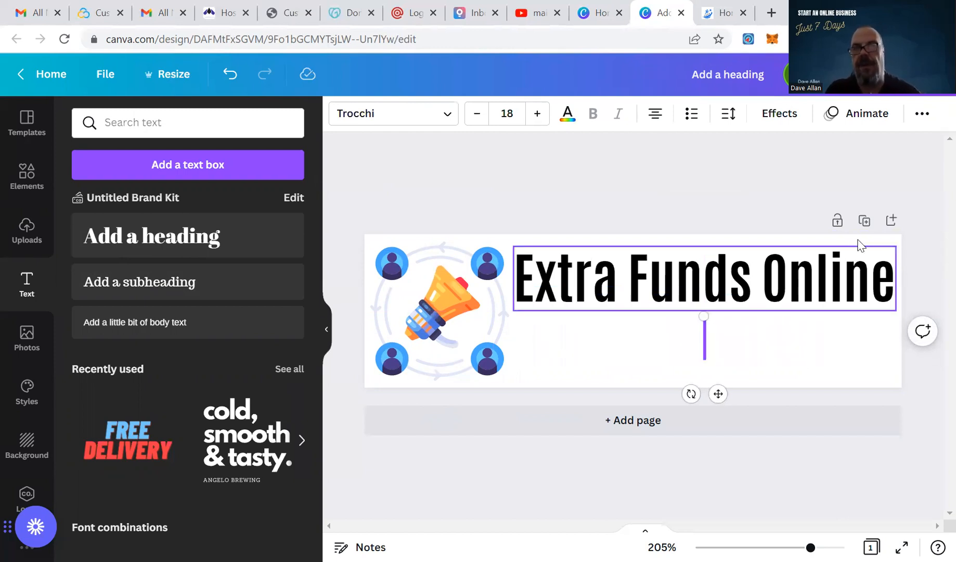
Check the tagline on the existing website's home page, and try "Create" as the start of the subheading
{"action": "left_click", "coordinate": [722, 11]}
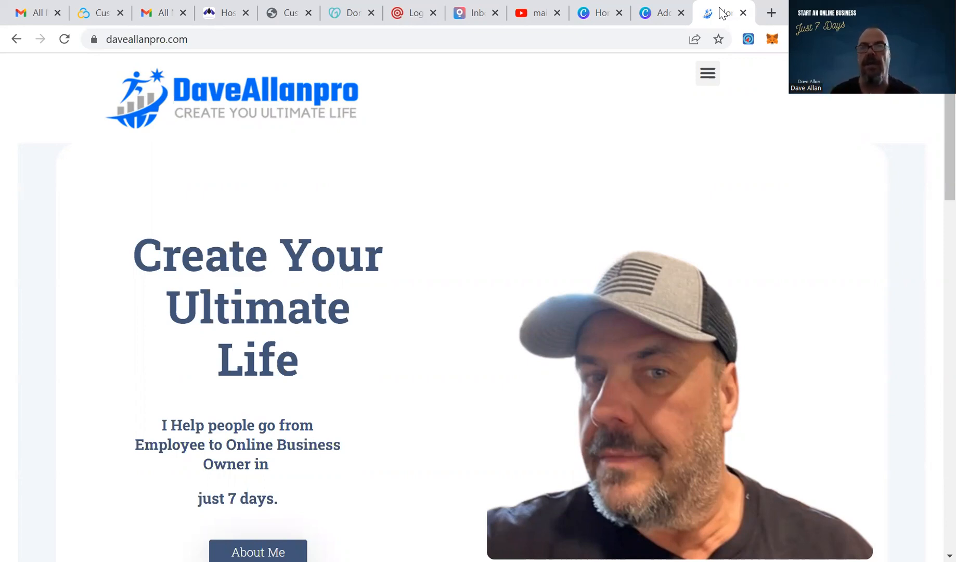
{"action": "left_click", "coordinate": [660, 14]}
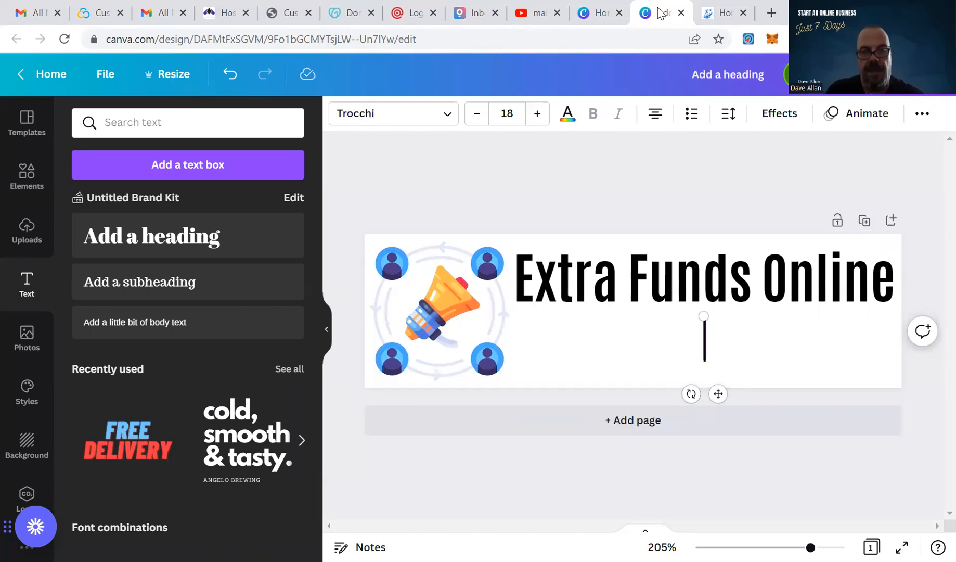
{"action": "type", "text": "St="}
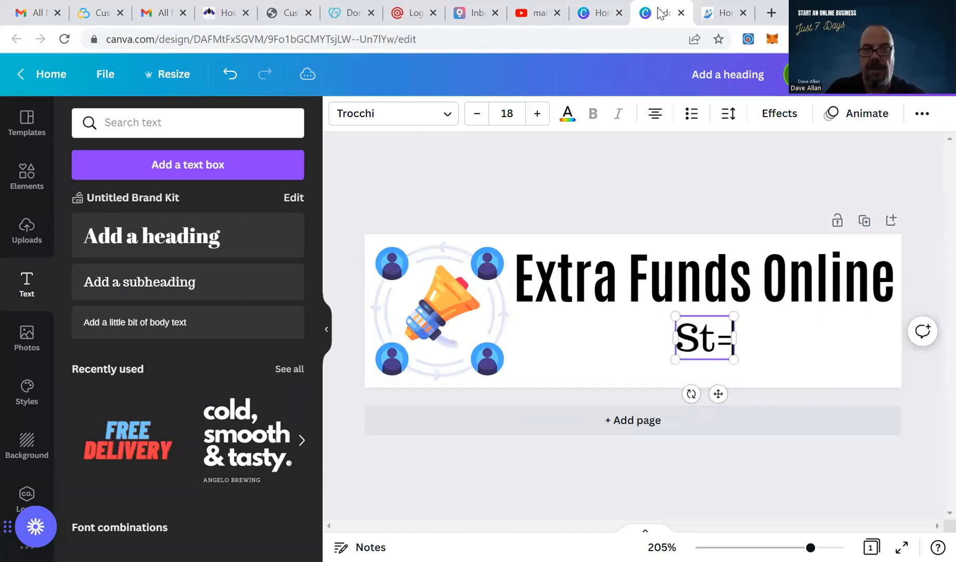
{"action": "key", "text": "BackSpace"}
{"action": "key", "text": "BackSpace"}
{"action": "type", "text": "Cr"}
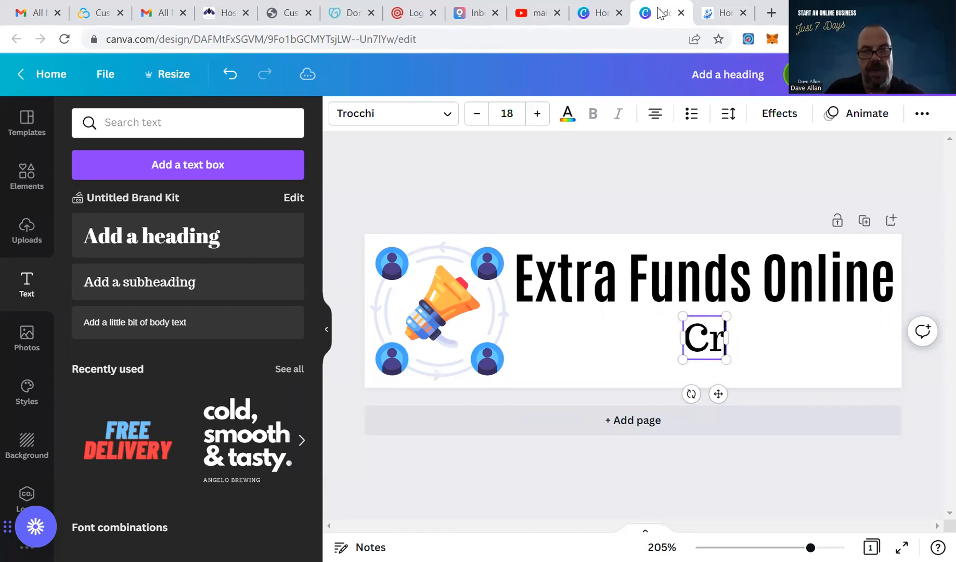
{"action": "type", "text": "eate"}
{"action": "key", "text": "BackSpace"}
{"action": "key", "text": "BackSpace"}
{"action": "key", "text": "BackSpace"}
{"action": "key", "text": "BackSpace"}
{"action": "key", "text": "BackSpace"}
{"action": "key", "text": "BackSpace"}
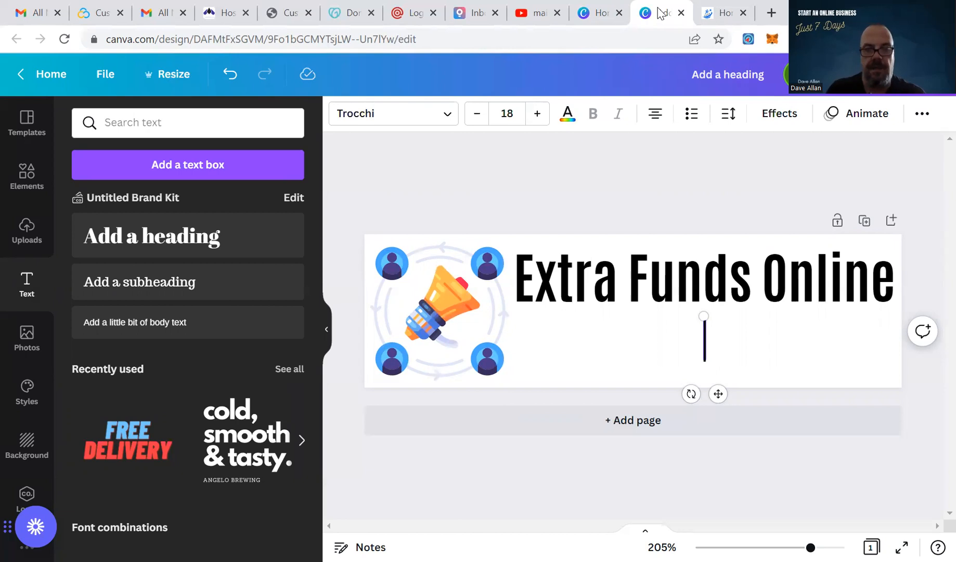
Try "Start your online" as the subheading wording, and clear the text again
{"action": "type", "text": "STart"}
{"action": "key", "text": "BackSpace"}
{"action": "key", "text": "BackSpace"}
{"action": "key", "text": "BackSpace"}
{"action": "key", "text": "BackSpace"}
{"action": "type", "text": "tar"}
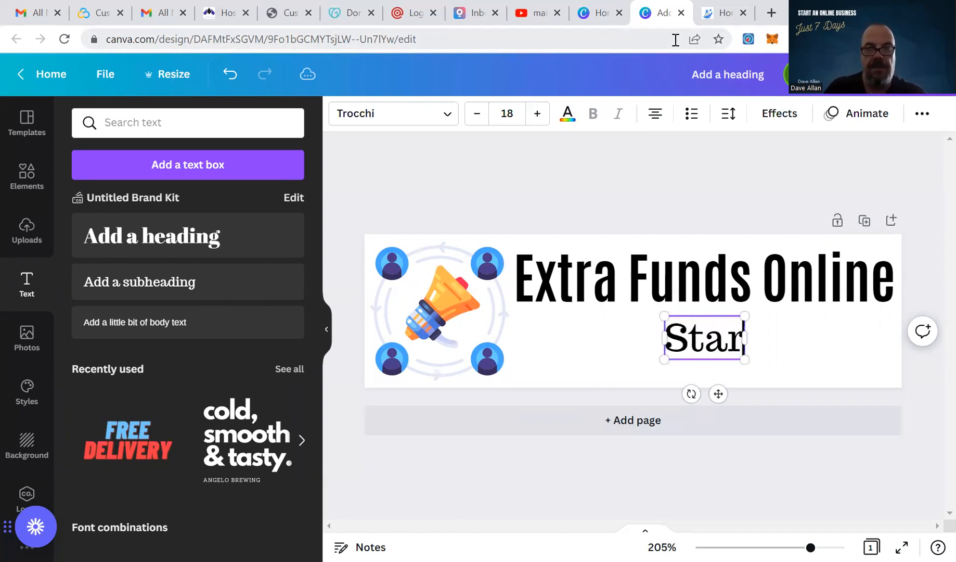
{"action": "type", "text": "t you"}
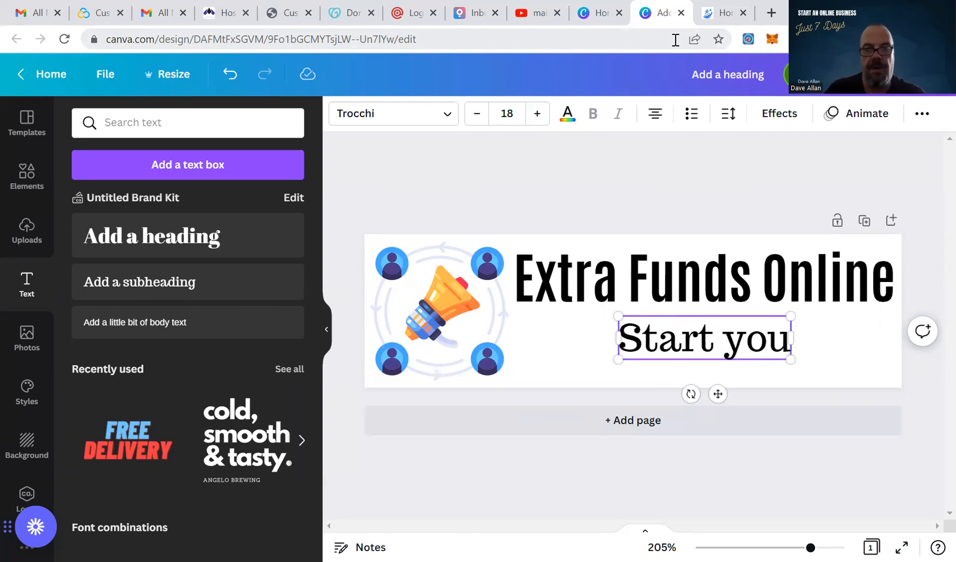
{"action": "type", "text": "r"}
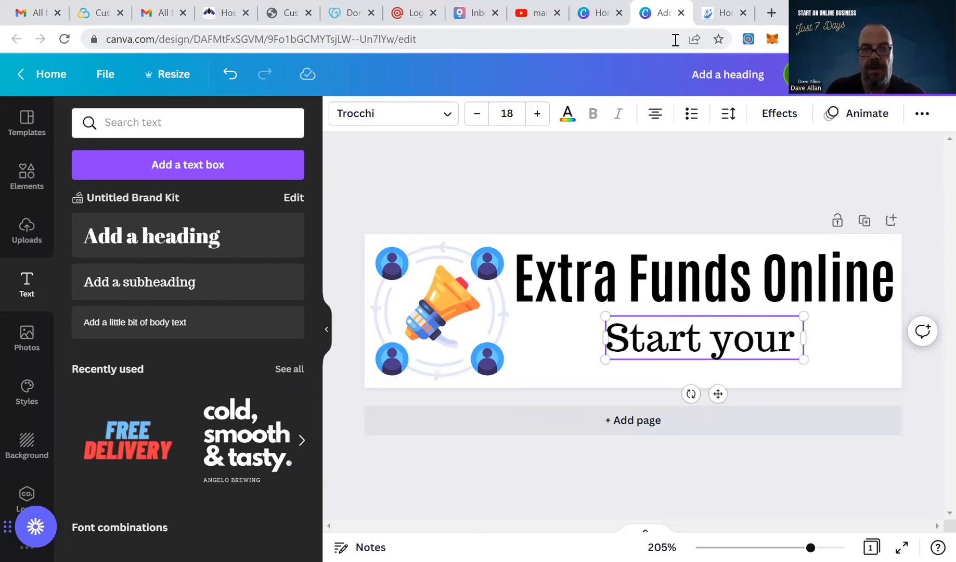
{"action": "type", "text": " joutney"}
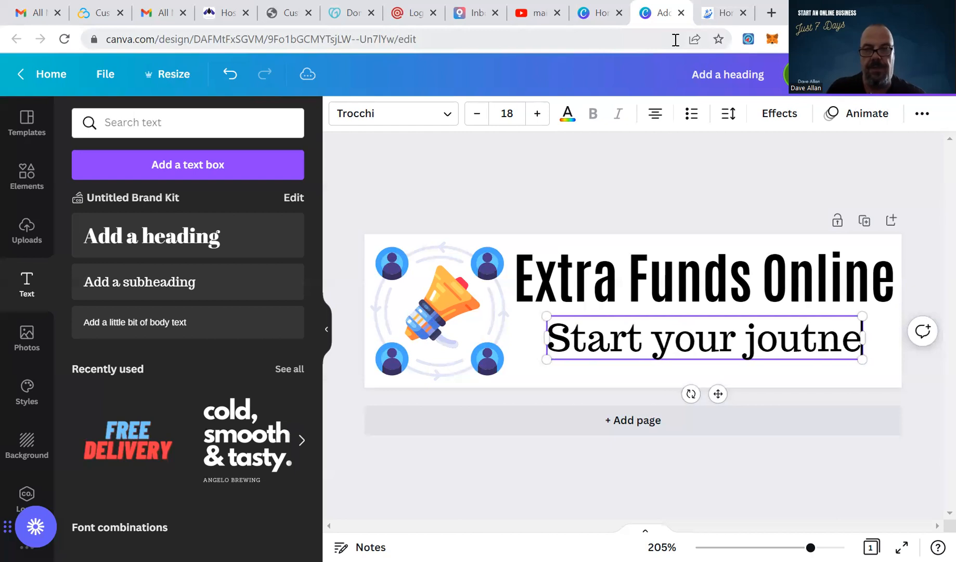
{"action": "key", "text": "BackSpace"}
{"action": "key", "text": "BackSpace"}
{"action": "key", "text": "BackSpace"}
{"action": "key", "text": "BackSpace"}
{"action": "key", "text": "BackSpace"}
{"action": "key", "text": "BackSpace"}
{"action": "key", "text": "BackSpace"}
{"action": "type", "text": "online"}
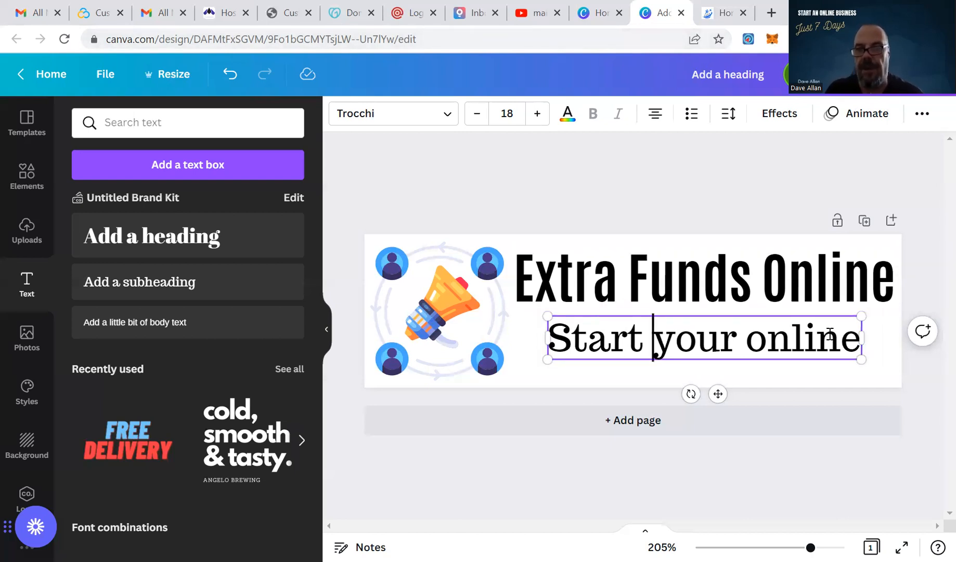
{"action": "left_click", "coordinate": [853, 333]}
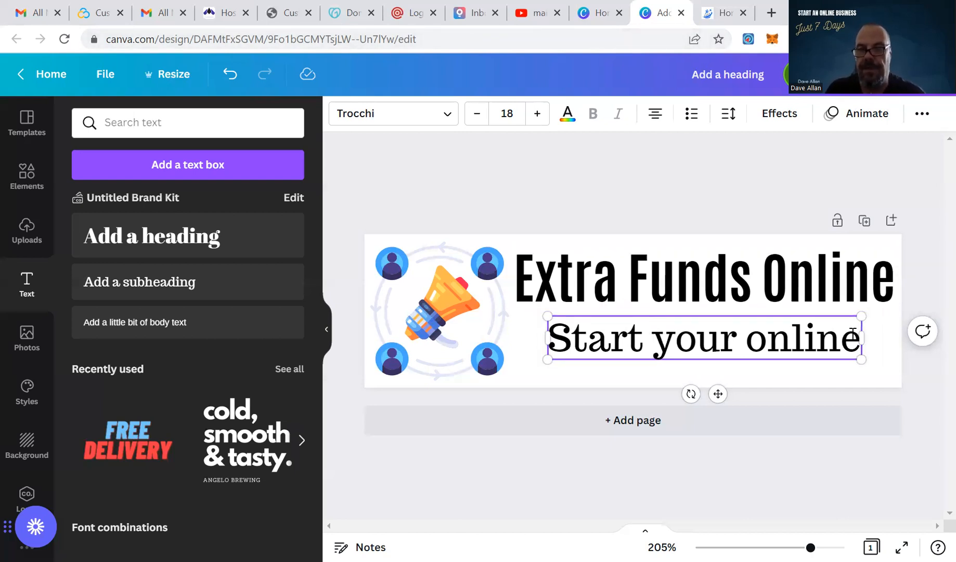
{"action": "key", "text": "BackSpace"}
{"action": "key", "text": "BackSpace"}
{"action": "key", "text": "BackSpace"}
{"action": "key", "text": "BackSpace"}
{"action": "key", "text": "BackSpace"}
{"action": "key", "text": "BackSpace"}
{"action": "key", "text": "BackSpace"}
{"action": "key", "text": "BackSpace"}
{"action": "key", "text": "BackSpace"}
{"action": "key", "text": "BackSpace"}
{"action": "key", "text": "BackSpace"}
{"action": "key", "text": "BackSpace"}
{"action": "key", "text": "BackSpace"}
{"action": "key", "text": "BackSpace"}
{"action": "key", "text": "BackSpace"}
{"action": "key", "text": "BackSpace"}
{"action": "key", "text": "BackSpace"}
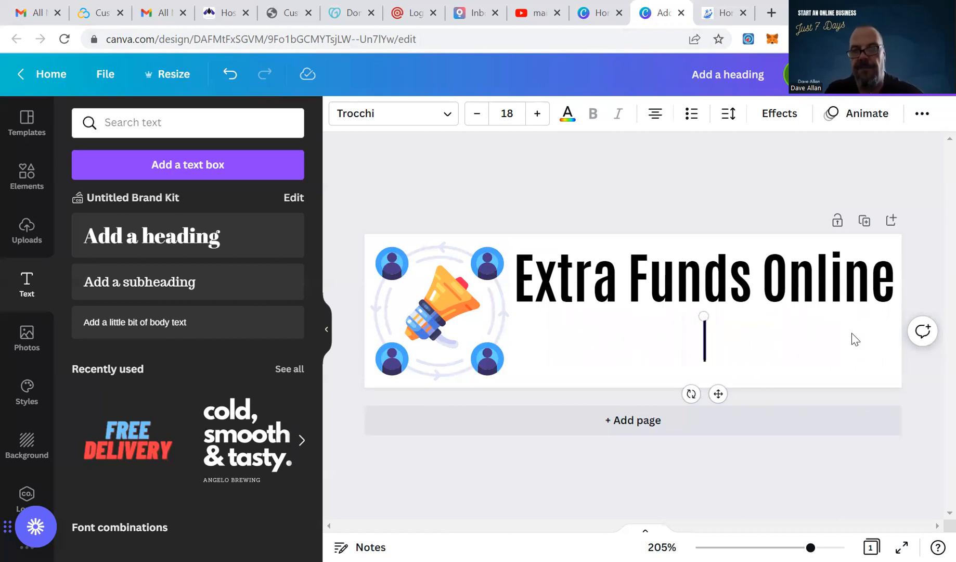
Enter "Create The Best Side Gig" as the subheading text below the heading
{"action": "type", "text": "Crea"}
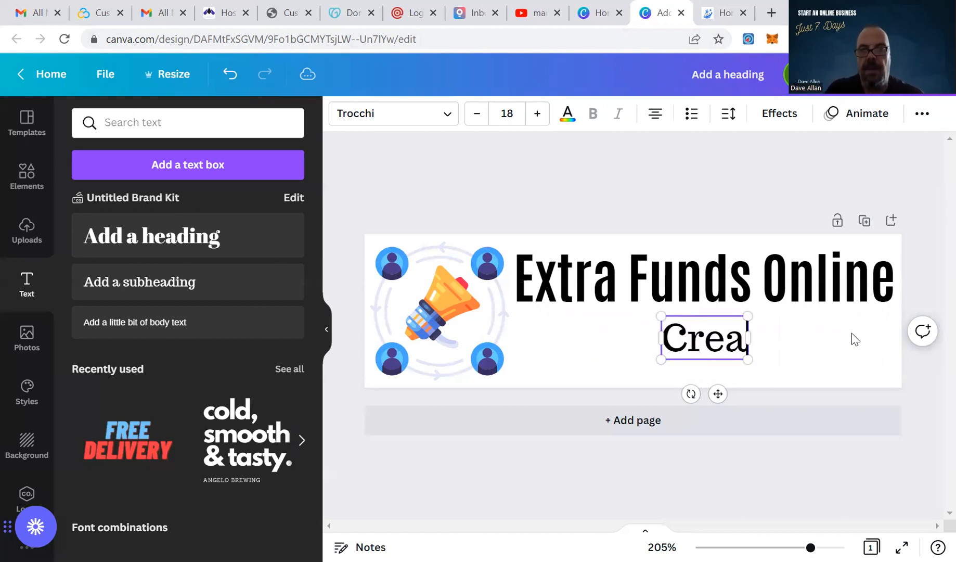
{"action": "type", "text": "te The"}
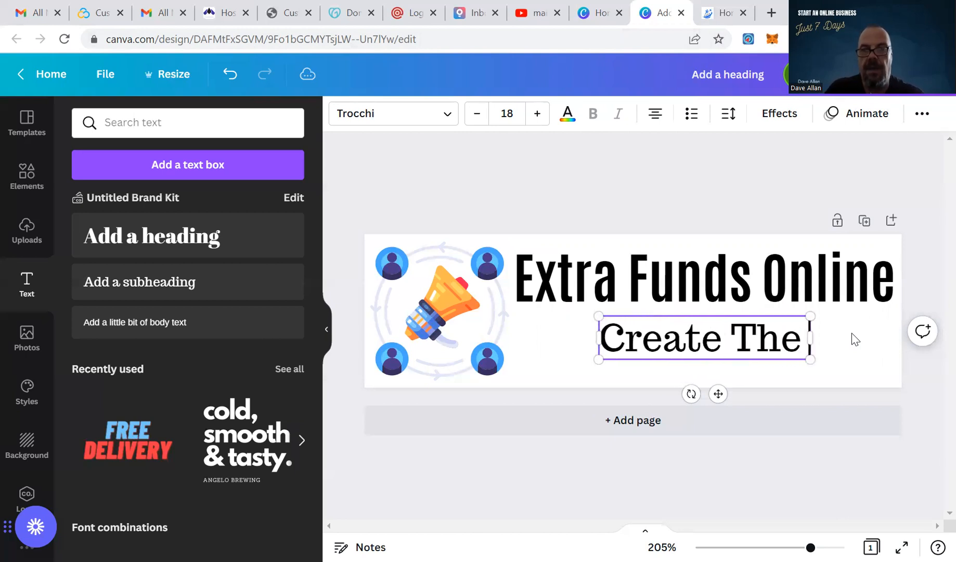
{"action": "type", "text": " Best "}
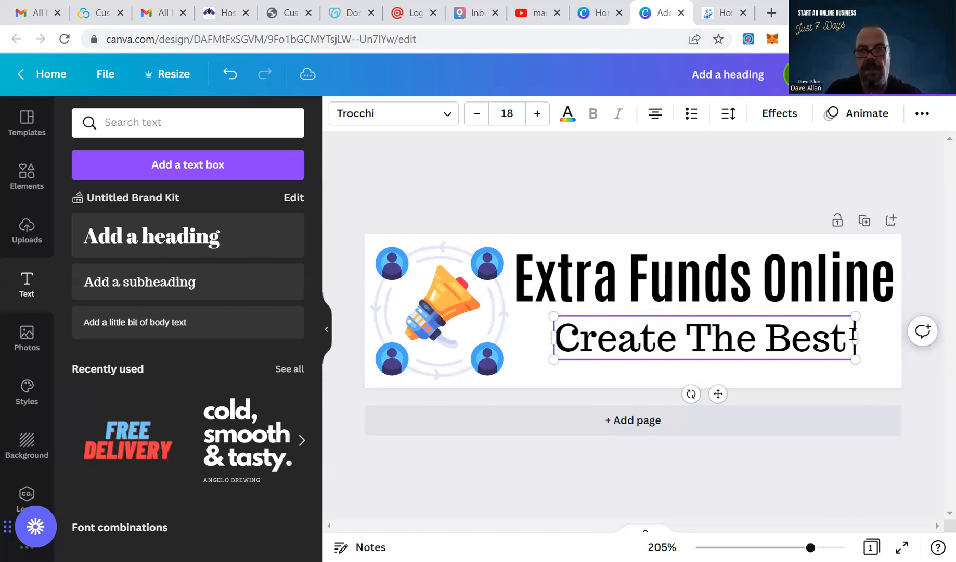
{"action": "type", "text": "Side G"}
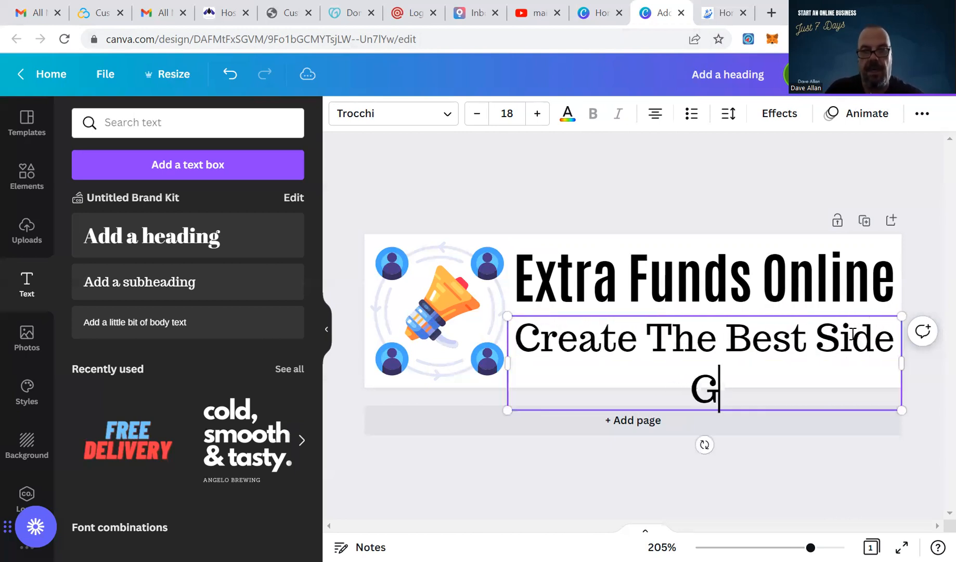
{"action": "type", "text": "ig"}
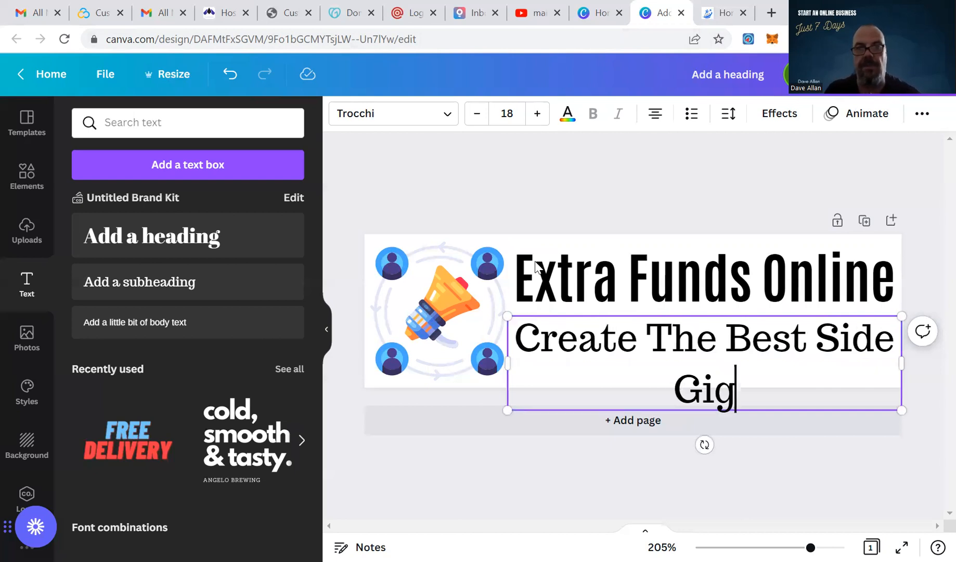
Remove the word "Create" from the start of the subheading, leaving "The Best Side Gig"
{"action": "left_click", "coordinate": [648, 333]}
{"action": "key", "text": "BackSpace"}
{"action": "key", "text": "BackSpace"}
{"action": "key", "text": "BackSpace"}
{"action": "key", "text": "BackSpace"}
{"action": "key", "text": "BackSpace"}
{"action": "key", "text": "BackSpace"}
{"action": "key", "text": "BackSpace"}
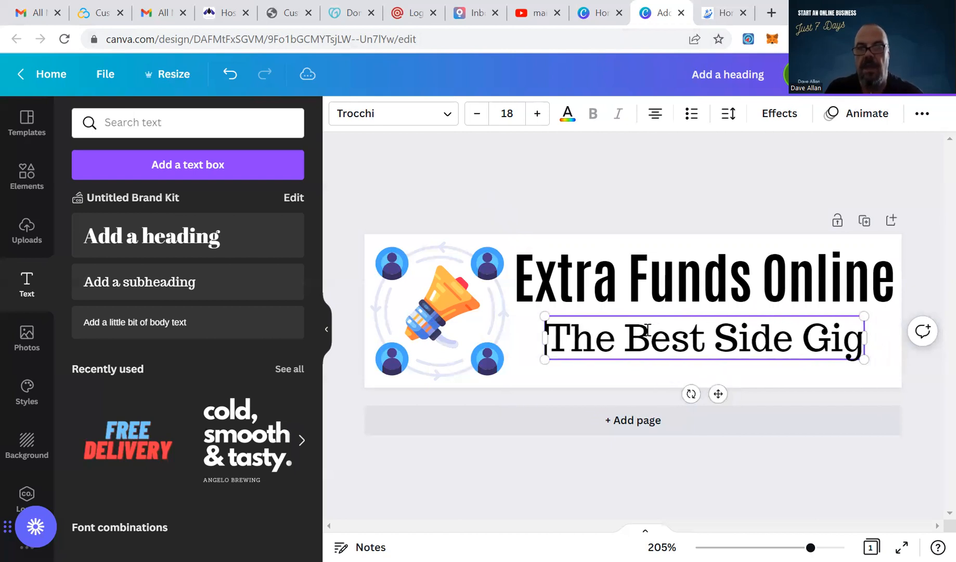
Change the font of the "The Best Side Gig" subheading to Antonio Bold
{"action": "left_click", "coordinate": [776, 386]}
{"action": "left_click", "coordinate": [771, 349]}
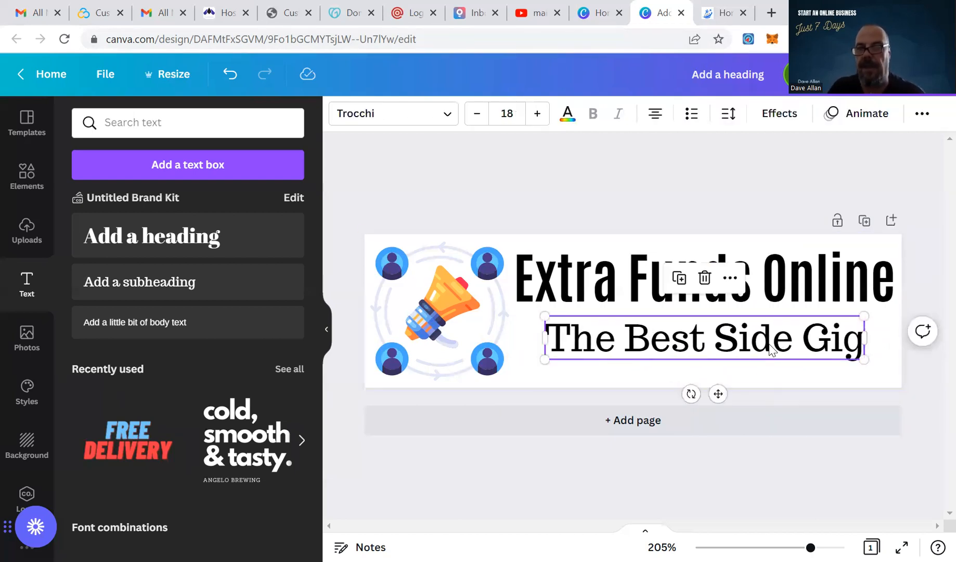
{"action": "left_click", "coordinate": [446, 119]}
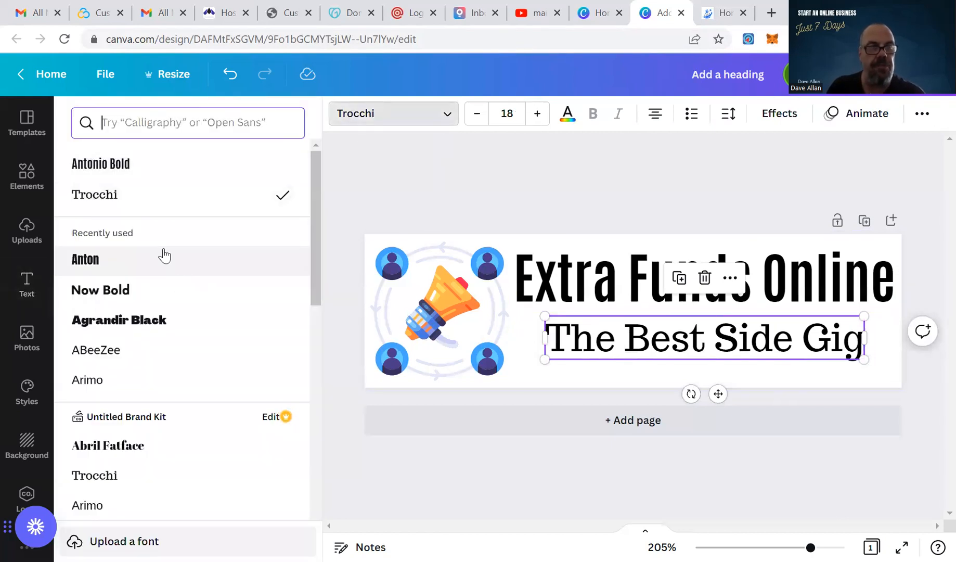
{"action": "left_click", "coordinate": [129, 173]}
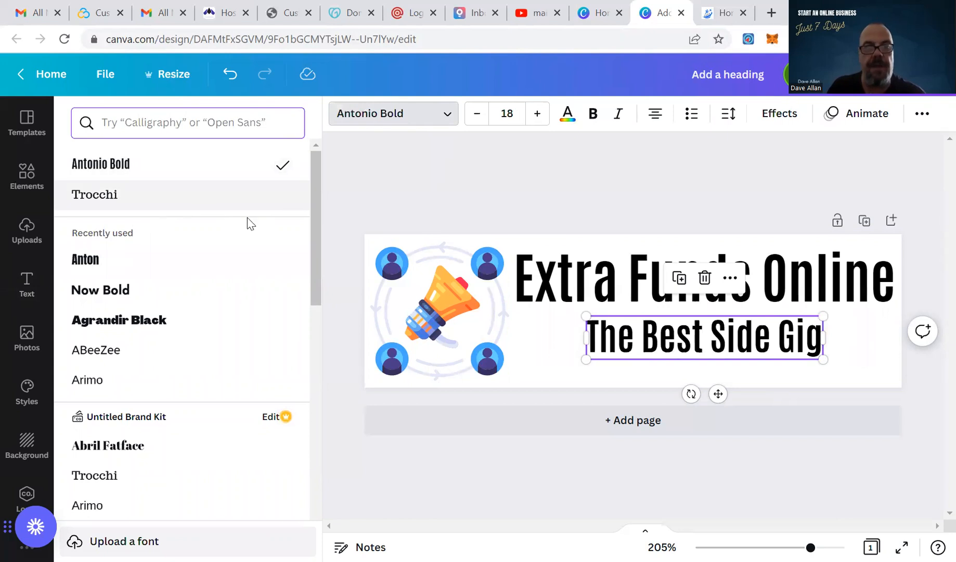
Add "Start" before "The Best Side Gig" and widen the text box on both sides so the tagline fits on one line
{"action": "left_click_drag", "start_coordinate": [822, 336], "coordinate": [836, 338]}
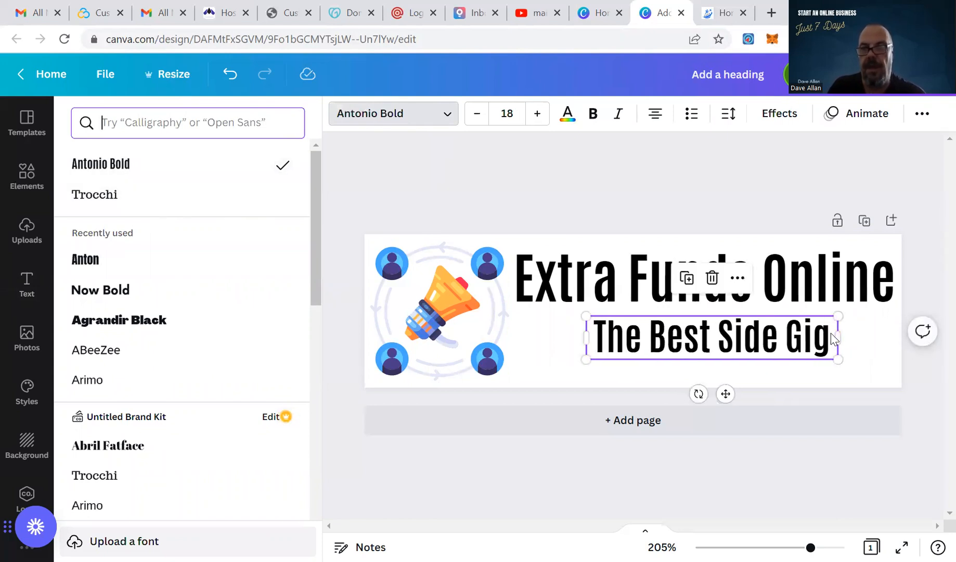
{"action": "left_click", "coordinate": [596, 337]}
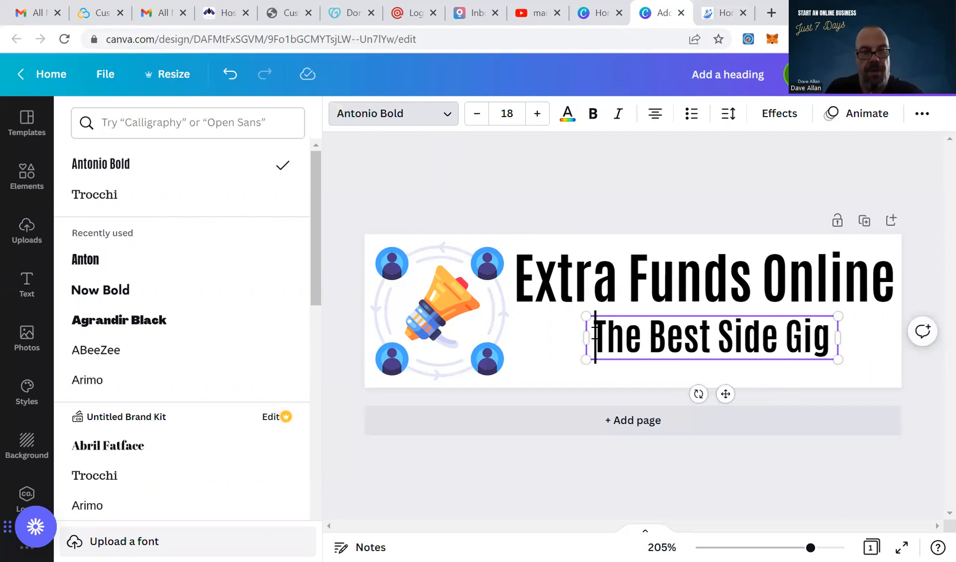
{"action": "type", "text": "Start"}
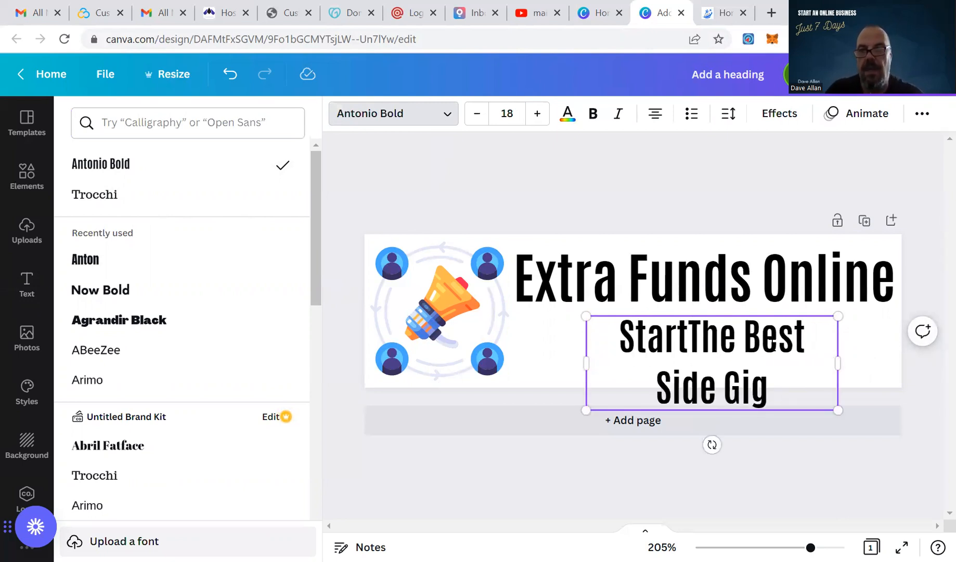
{"action": "left_click_drag", "start_coordinate": [839, 361], "coordinate": [883, 360]}
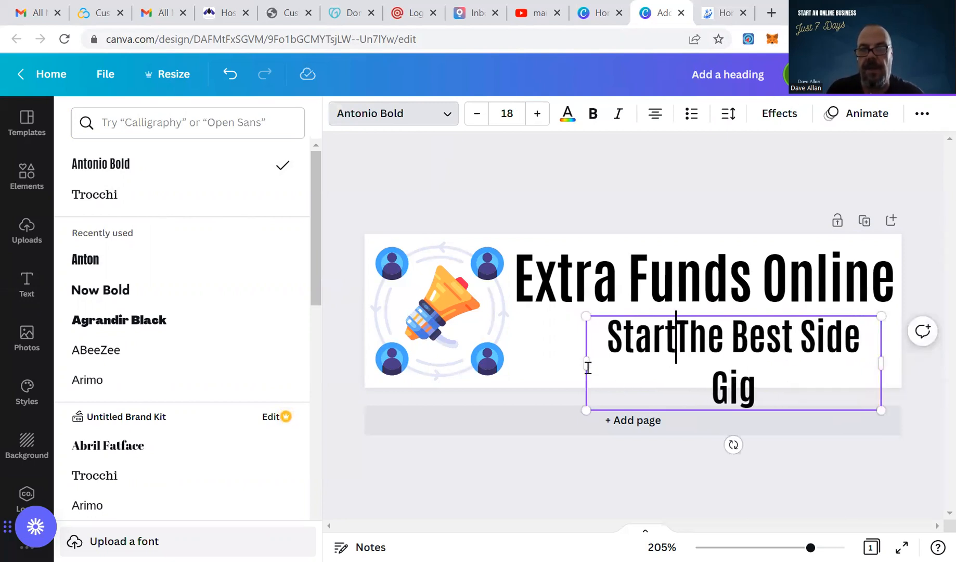
{"action": "left_click_drag", "start_coordinate": [585, 362], "coordinate": [539, 348]}
{"action": "left_click", "coordinate": [675, 355]}
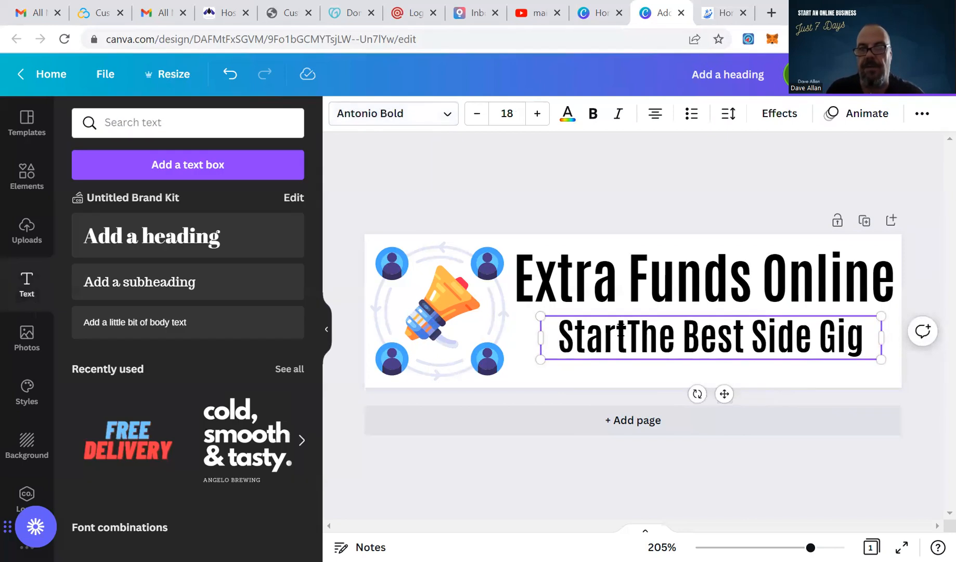
{"action": "left_click", "coordinate": [625, 325]}
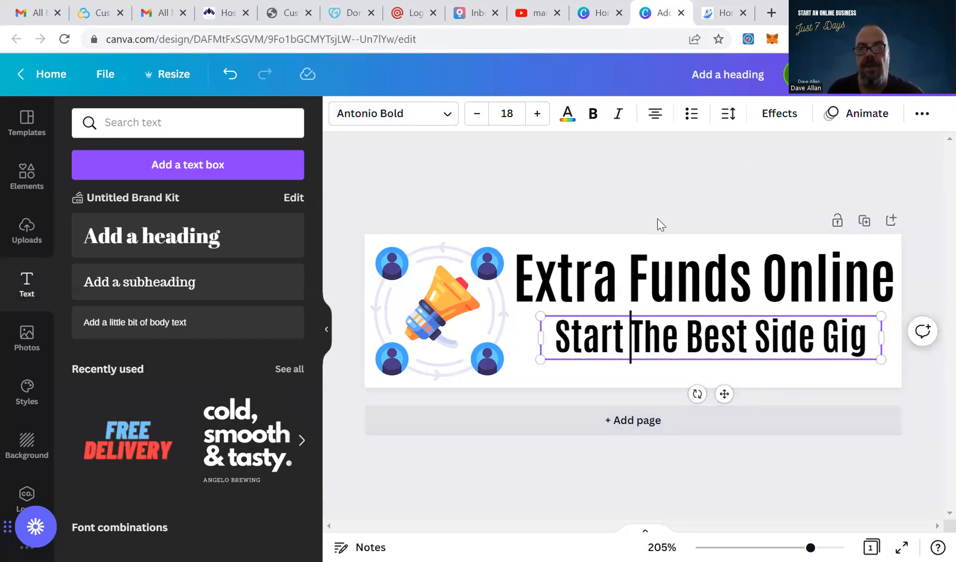
Rename the design as "extra funds online logo"
{"action": "left_click", "coordinate": [765, 74]}
{"action": "key", "text": "BackSpace"}
{"action": "key", "text": "BackSpace"}
{"action": "key", "text": "BackSpace"}
{"action": "key", "text": "BackSpace"}
{"action": "key", "text": "BackSpace"}
{"action": "key", "text": "BackSpace"}
{"action": "key", "text": "BackSpace"}
{"action": "key", "text": "BackSpace"}
{"action": "key", "text": "BackSpace"}
{"action": "key", "text": "BackSpace"}
{"action": "key", "text": "BackSpace"}
{"action": "key", "text": "BackSpace"}
{"action": "key", "text": "BackSpace"}
{"action": "type", "text": "extra f"}
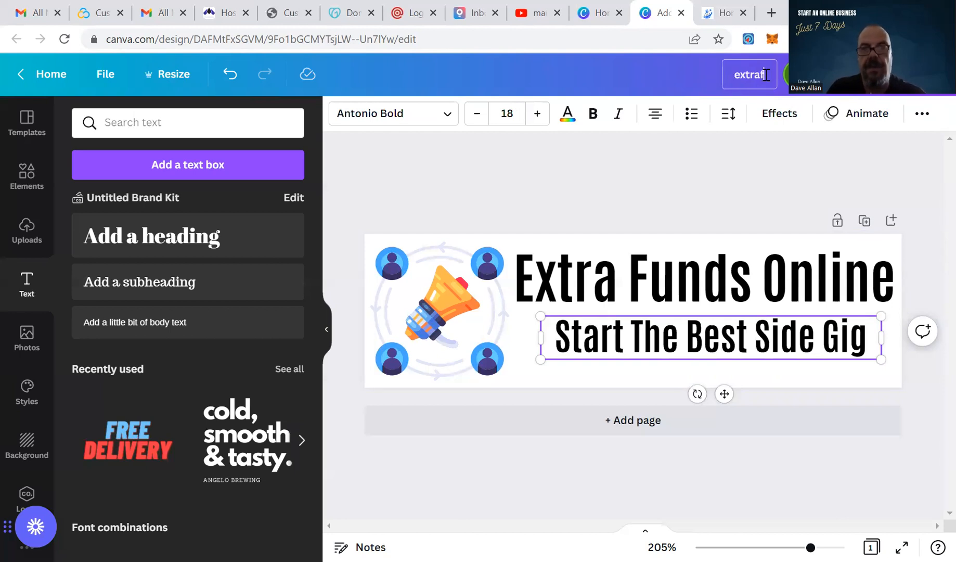
{"action": "type", "text": "unds online"}
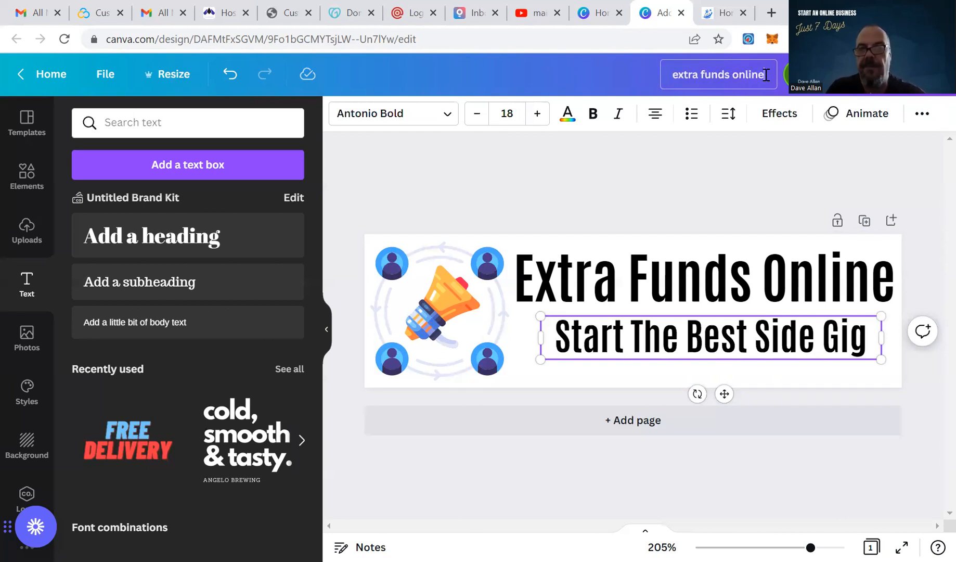
{"action": "type", "text": " logo"}
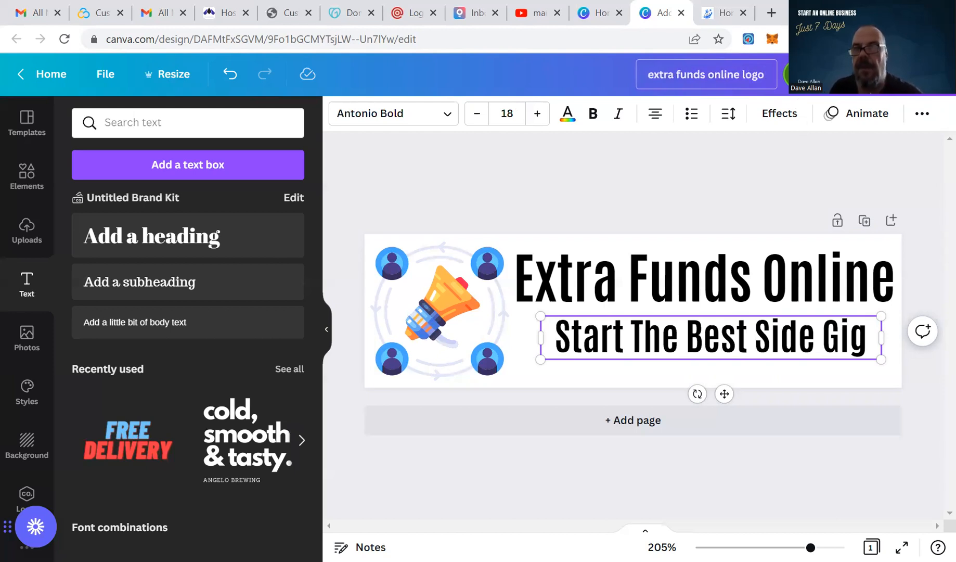
{"action": "left_click", "coordinate": [919, 74]}
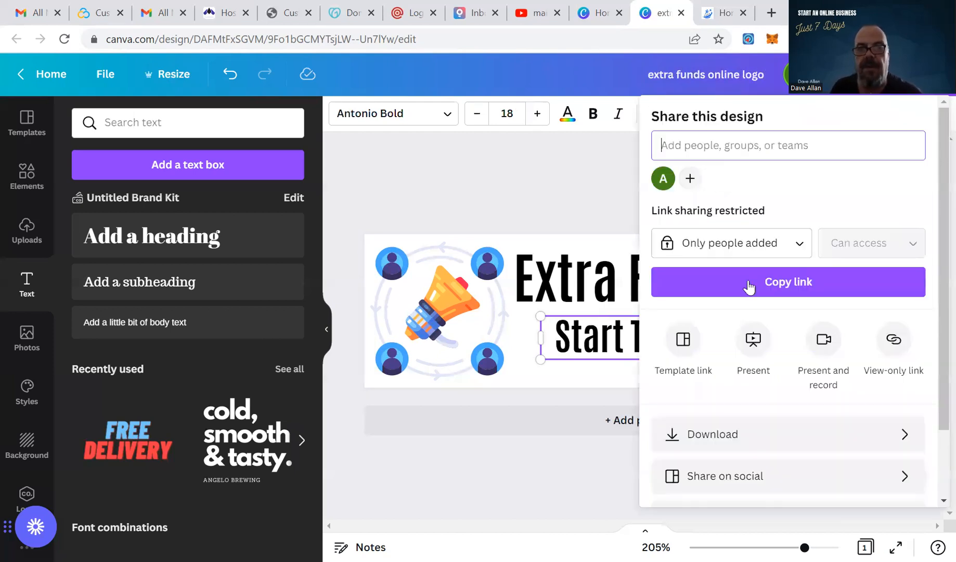
{"action": "left_click", "coordinate": [576, 184]}
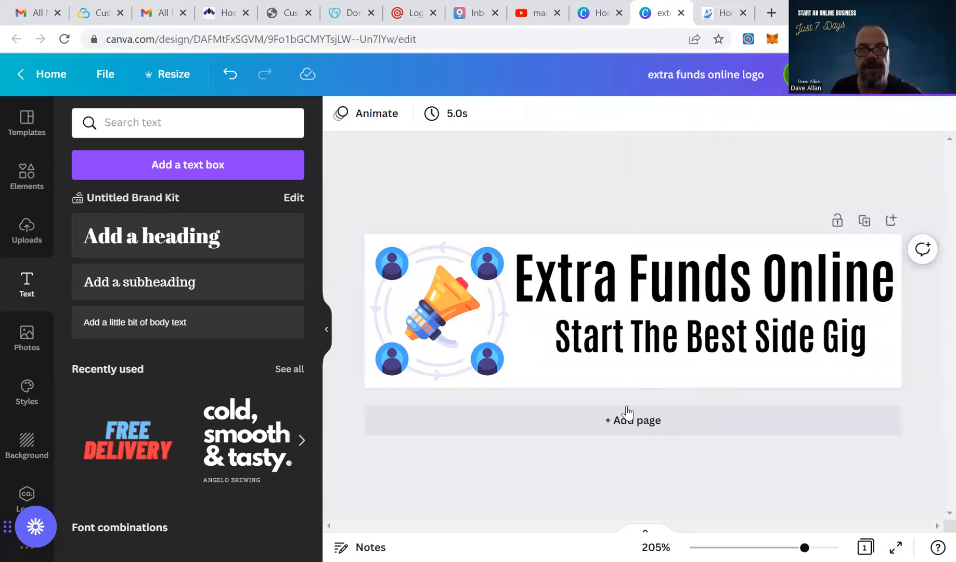
{"action": "left_click", "coordinate": [650, 346]}
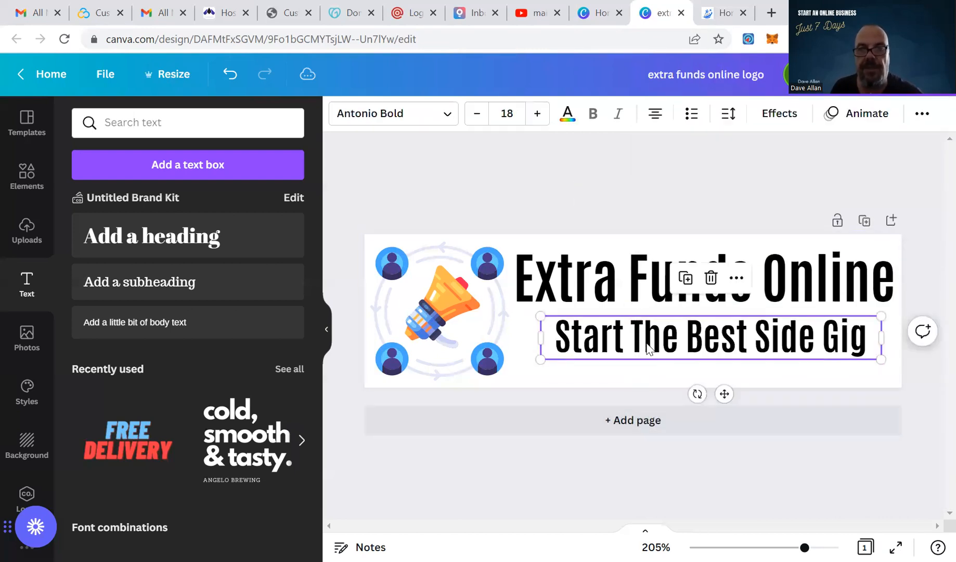
{"action": "left_click", "coordinate": [478, 265]}
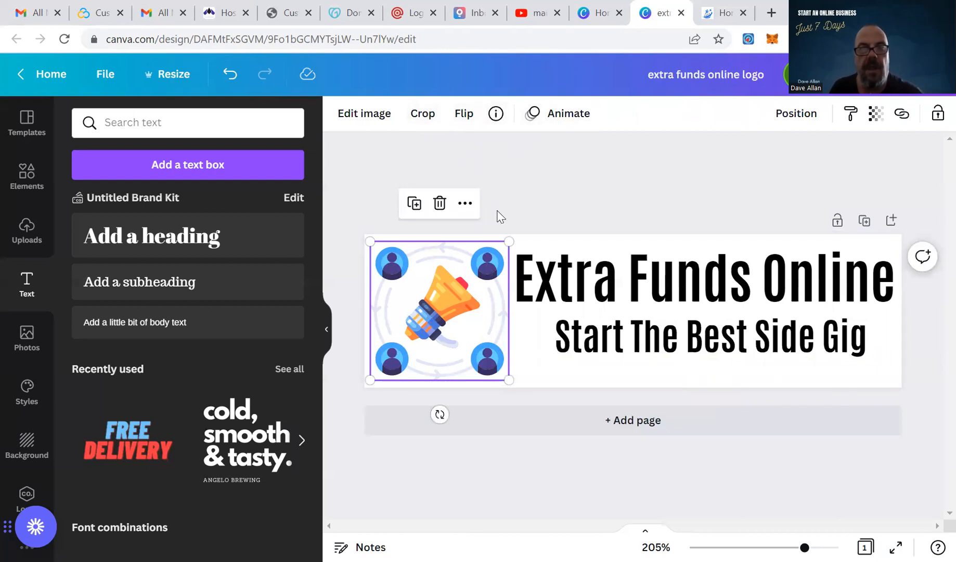
{"action": "left_click", "coordinate": [530, 115]}
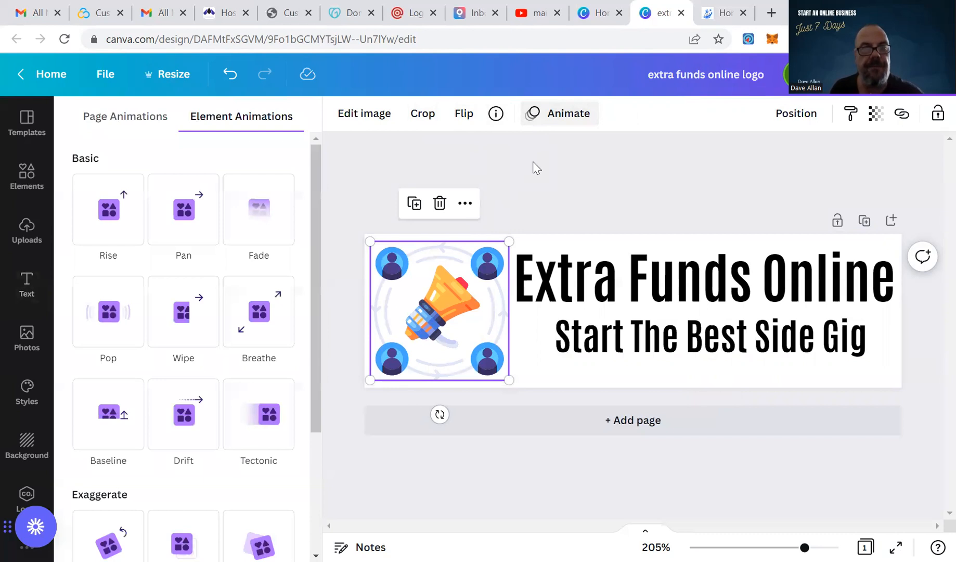
{"action": "left_click", "coordinate": [541, 184]}
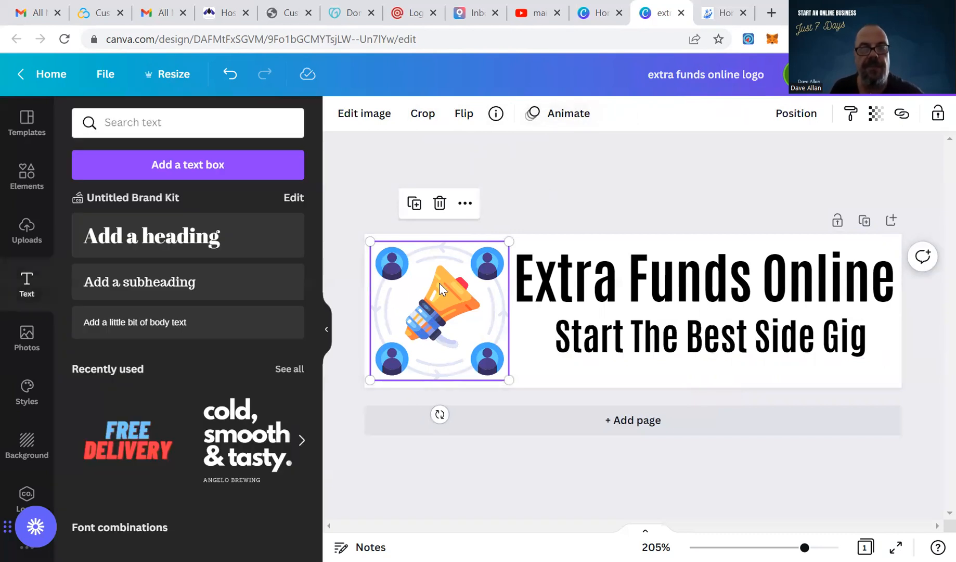
Try light blue, royal blue, dark blue and red as the text color of the "Start The Best Side Gig" tagline
{"action": "left_click", "coordinate": [615, 335]}
{"action": "left_click", "coordinate": [566, 116]}
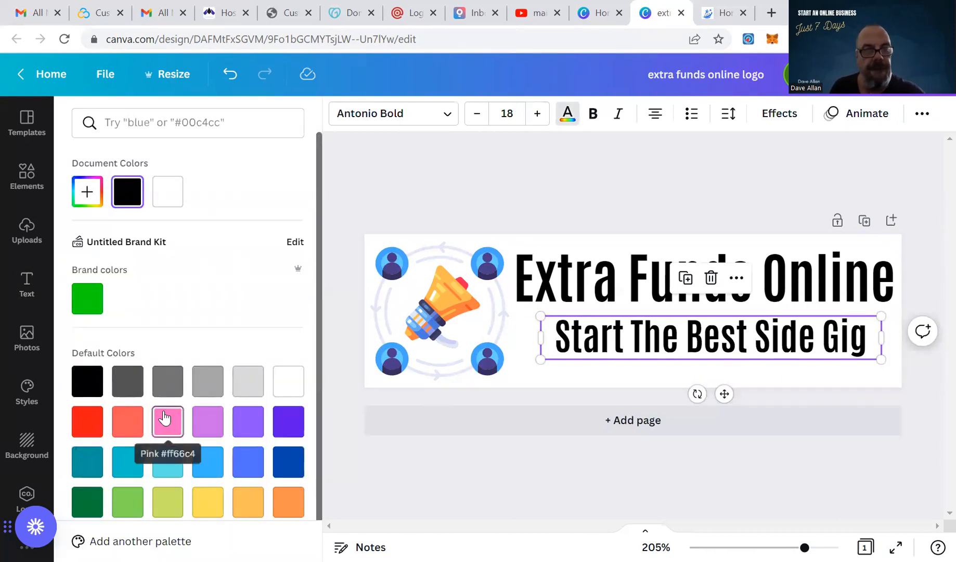
{"action": "left_click", "coordinate": [208, 466]}
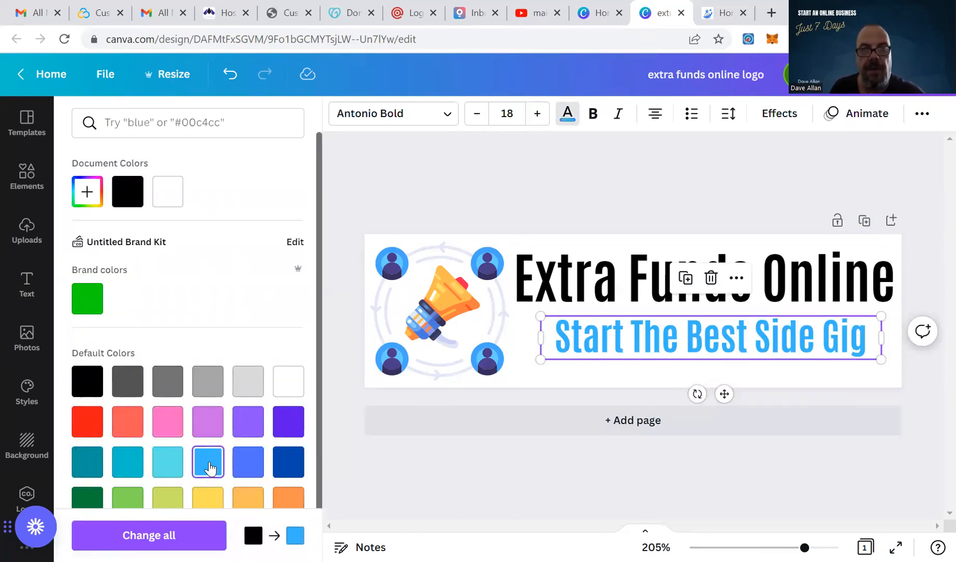
{"action": "left_click", "coordinate": [244, 467]}
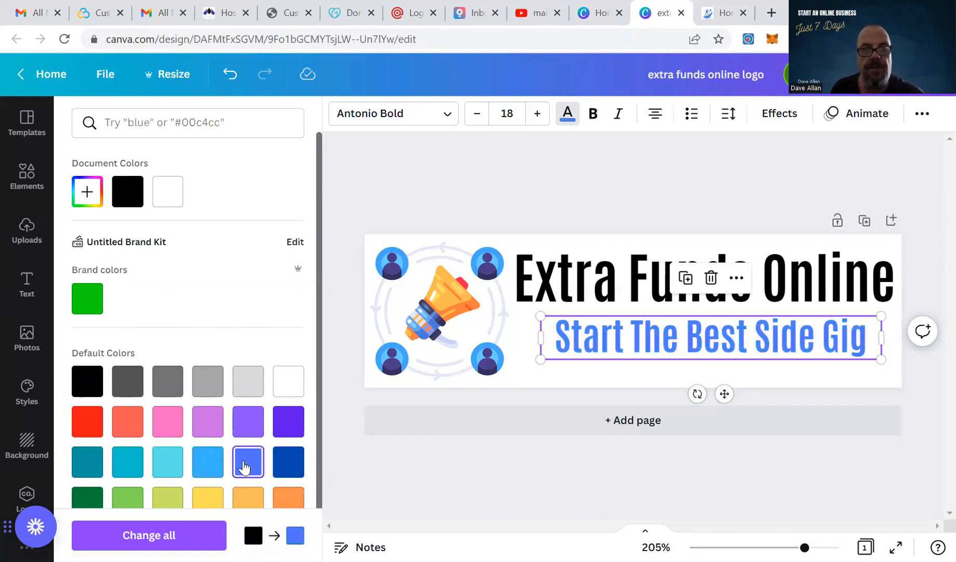
{"action": "left_click", "coordinate": [280, 466]}
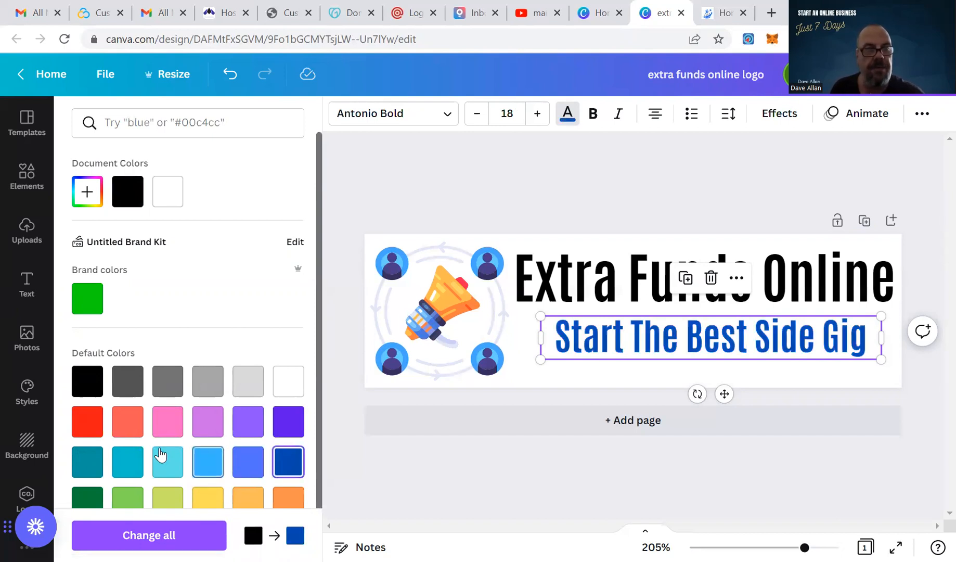
{"action": "left_click", "coordinate": [91, 424]}
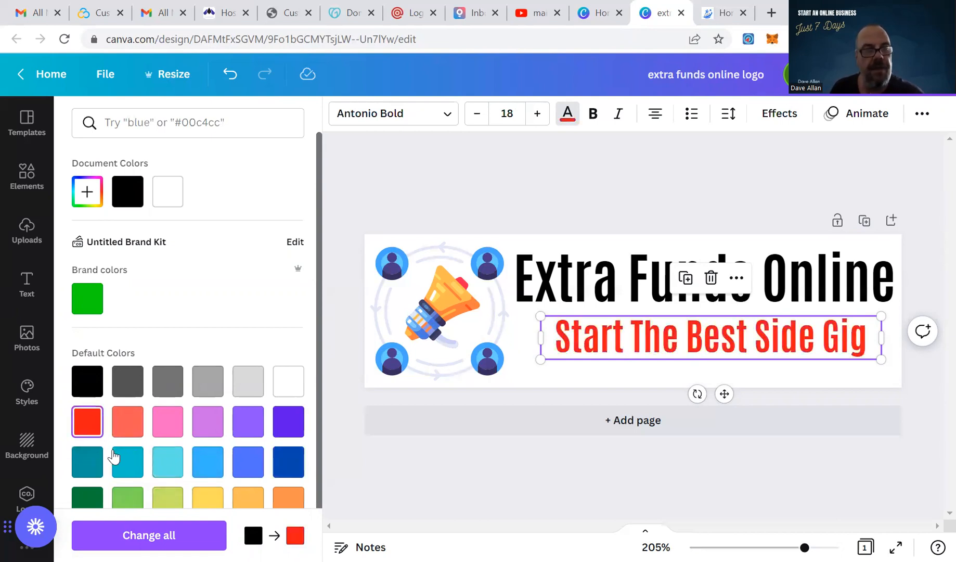
Compare the two orange default colors on the tagline, apply the darker orange, and deselect the text
{"action": "scroll", "coordinate": [224, 459], "scroll_direction": "down", "scroll_amount": 1}
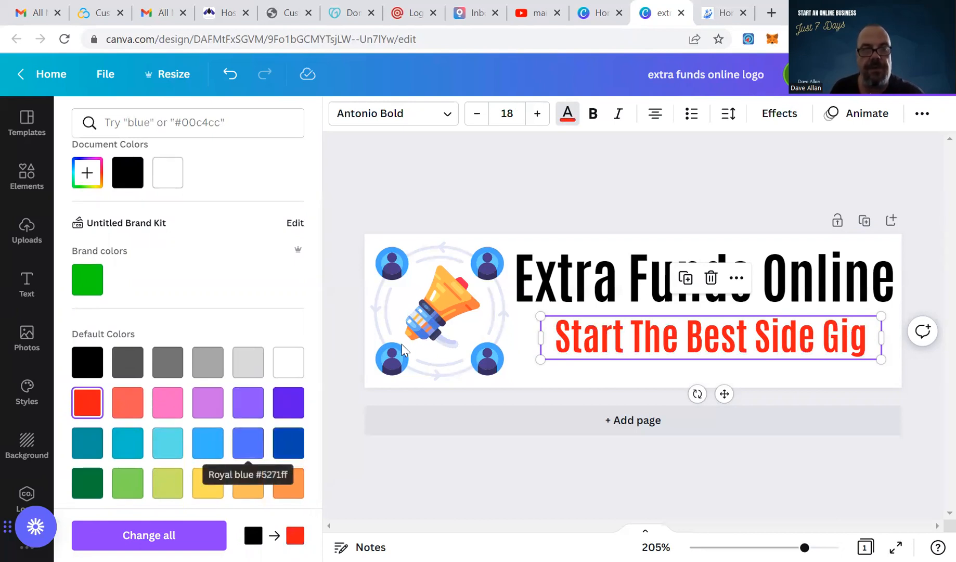
{"action": "left_click", "coordinate": [245, 485]}
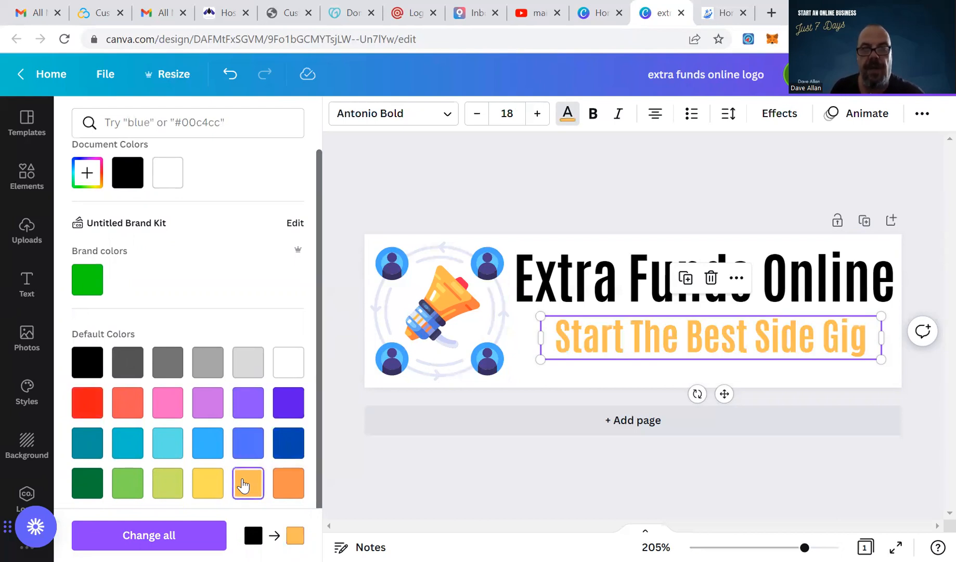
{"action": "left_click", "coordinate": [288, 483]}
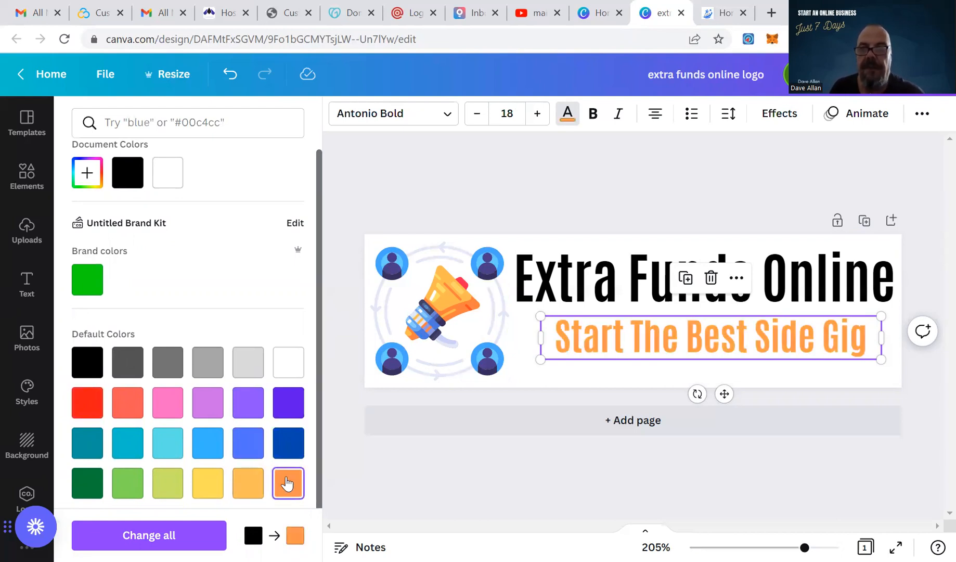
{"action": "left_click", "coordinate": [666, 207]}
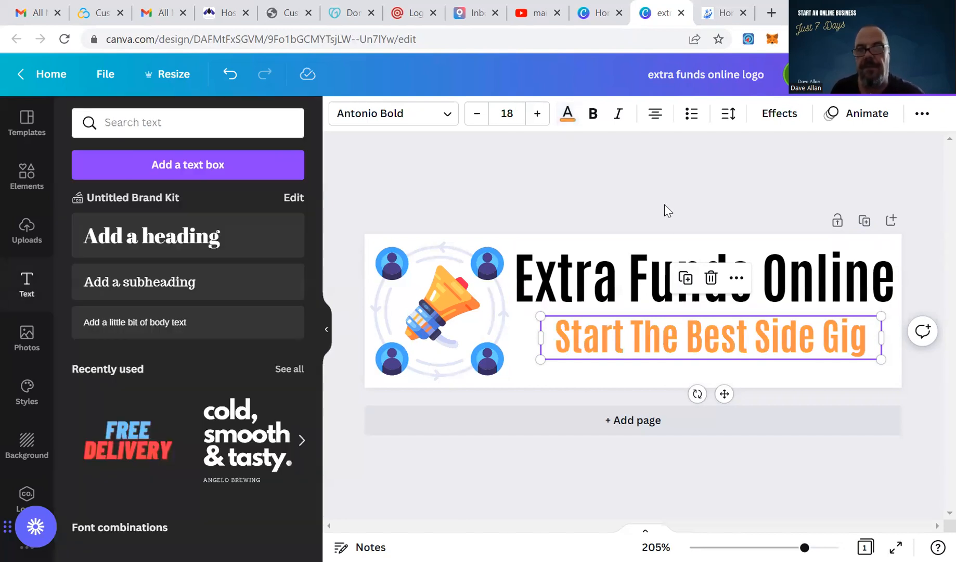
{"action": "left_click", "coordinate": [714, 246]}
{"action": "left_click", "coordinate": [631, 215]}
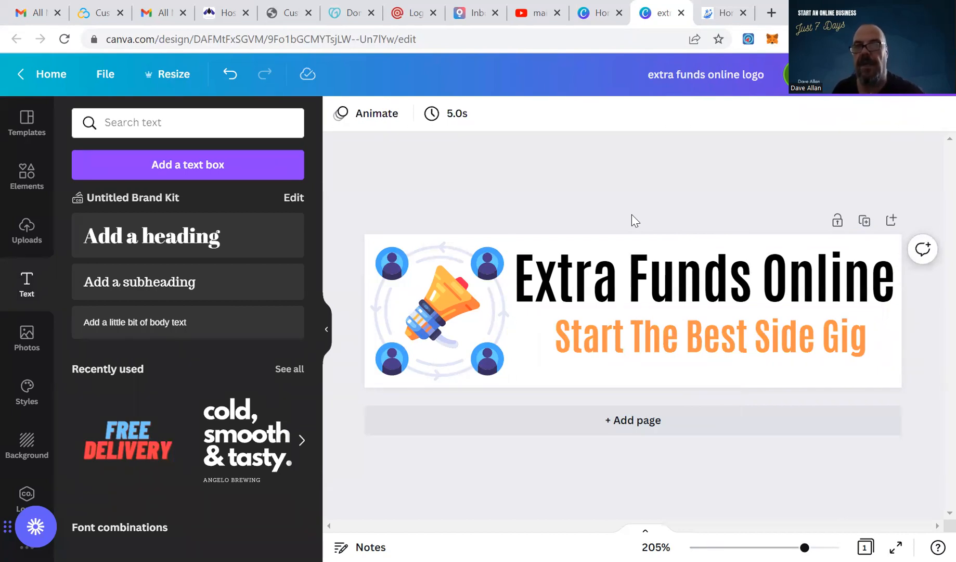
Download the logo design as a PNG at 350 × 100 px
{"action": "left_click", "coordinate": [923, 74]}
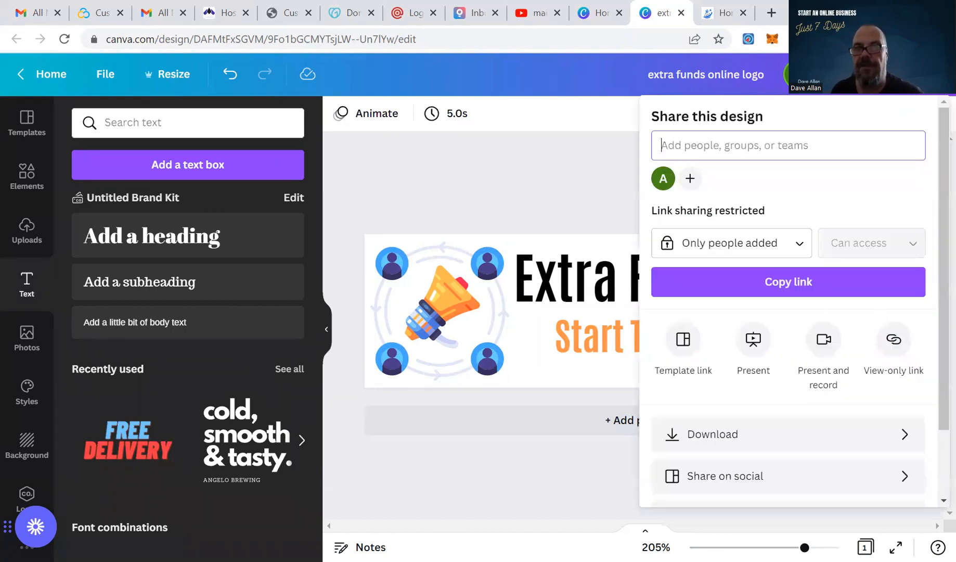
{"action": "left_click", "coordinate": [732, 433]}
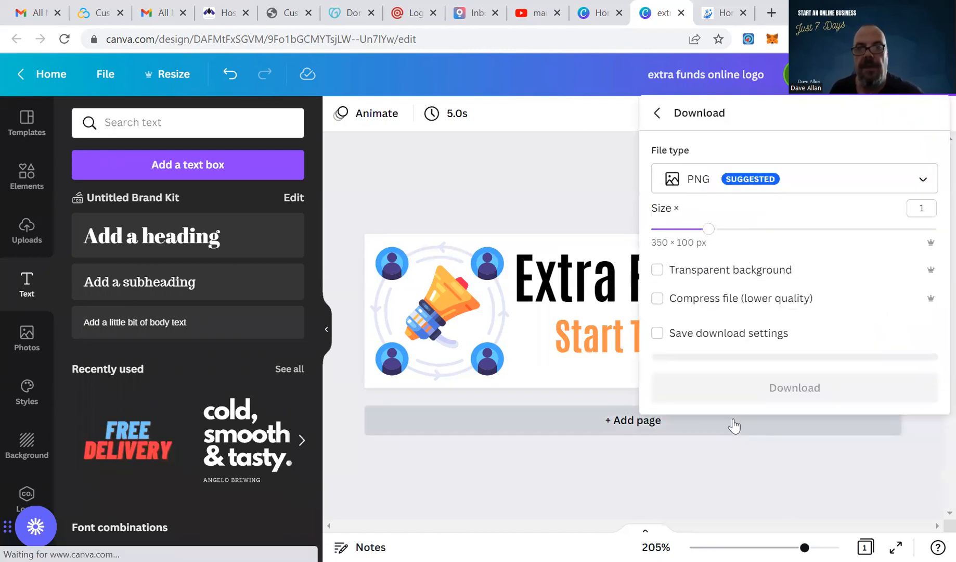
{"action": "left_click", "coordinate": [761, 390]}
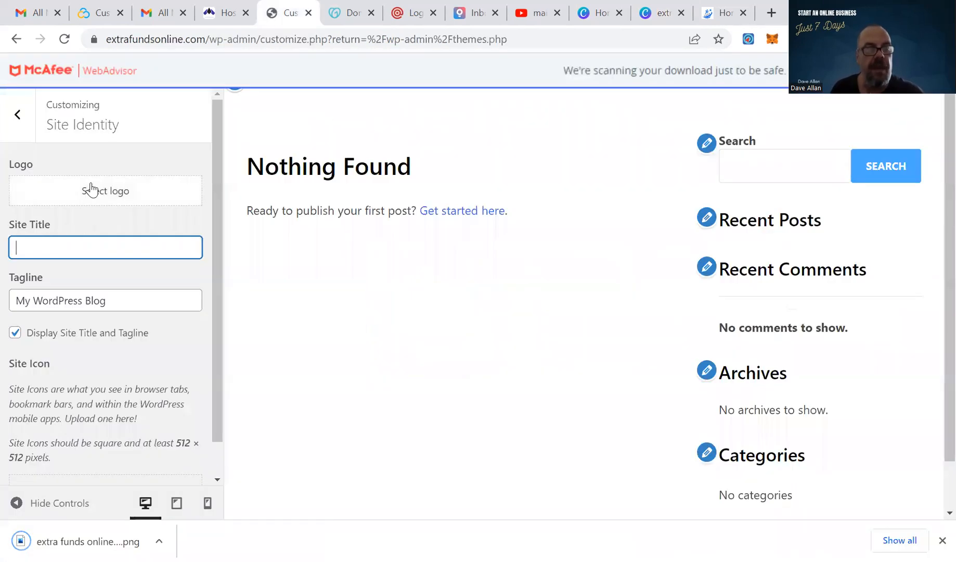
In the WordPress customizer's Site Identity settings, upload the "extra funds online logo" PNG from Downloads as the logo image
{"action": "left_click", "coordinate": [92, 185]}
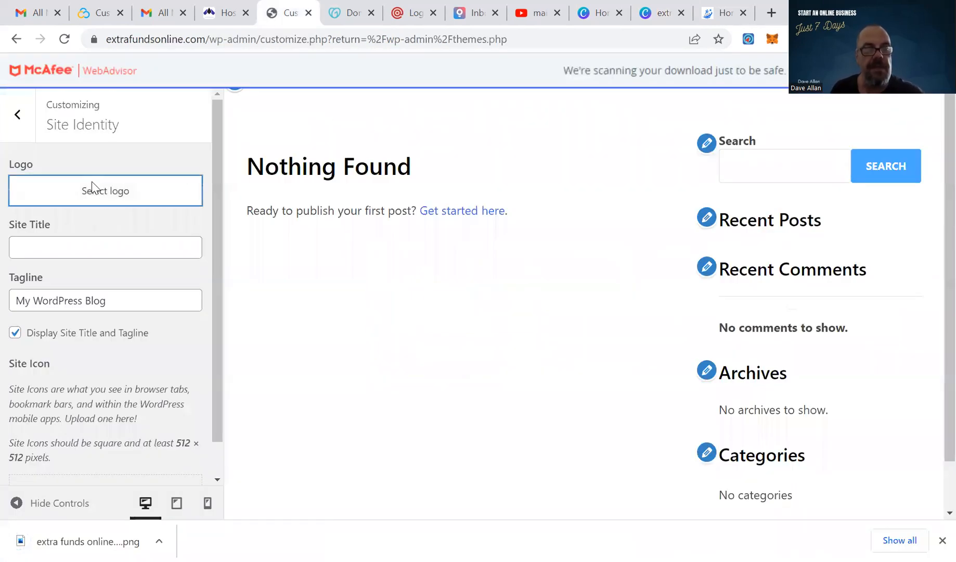
{"action": "left_click", "coordinate": [465, 323]}
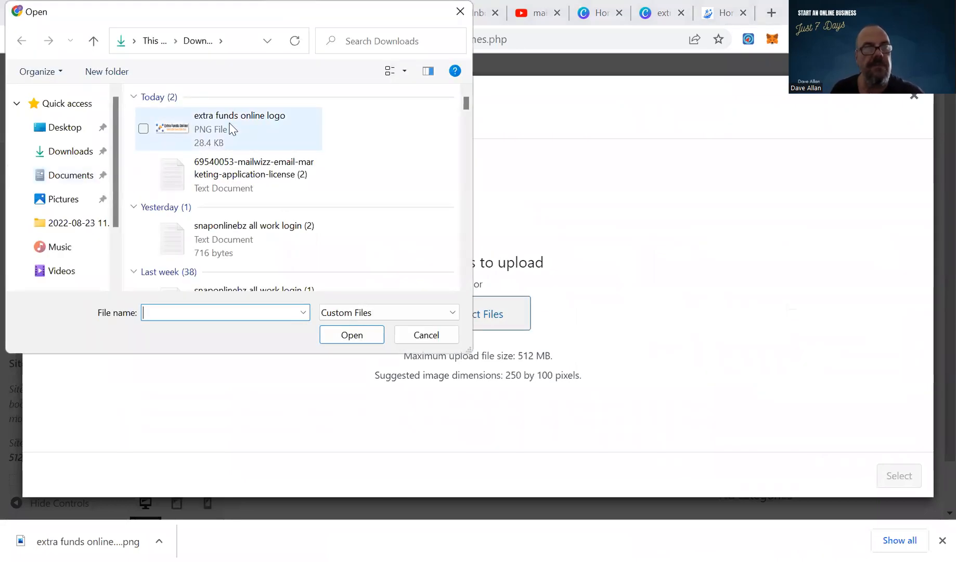
{"action": "left_click", "coordinate": [231, 128]}
{"action": "left_click", "coordinate": [338, 339]}
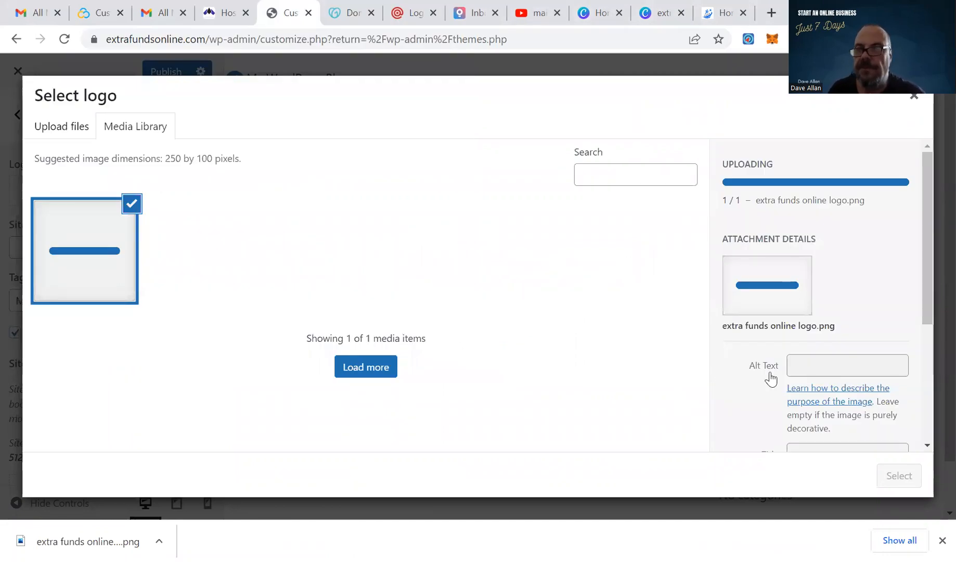
{"action": "scroll", "coordinate": [770, 377], "scroll_direction": "down", "scroll_amount": 2}
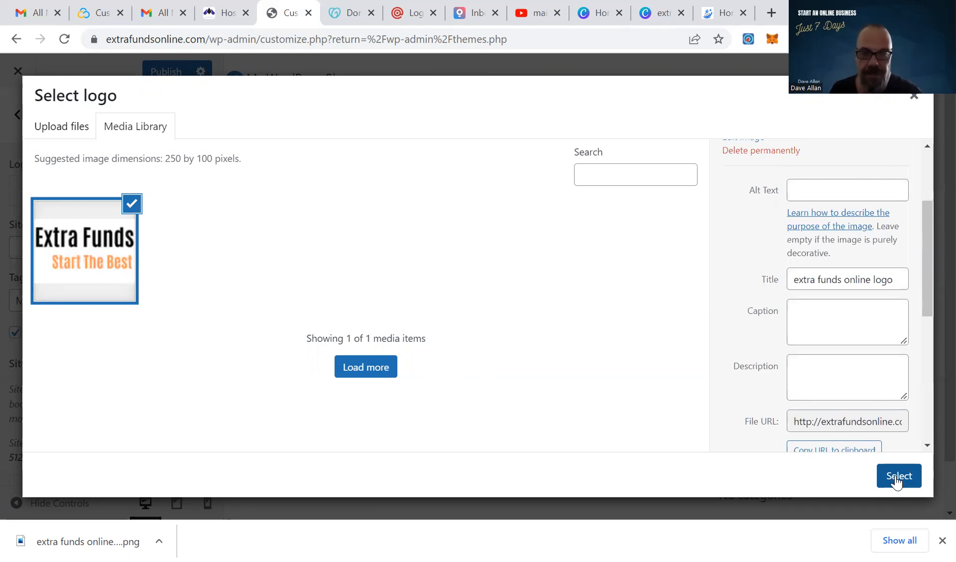
Select the uploaded logo and crop it with the crop frame extended over the entire image, including the megaphone graphic
{"action": "left_click", "coordinate": [896, 481]}
{"action": "left_click_drag", "start_coordinate": [571, 156], "coordinate": [614, 157]}
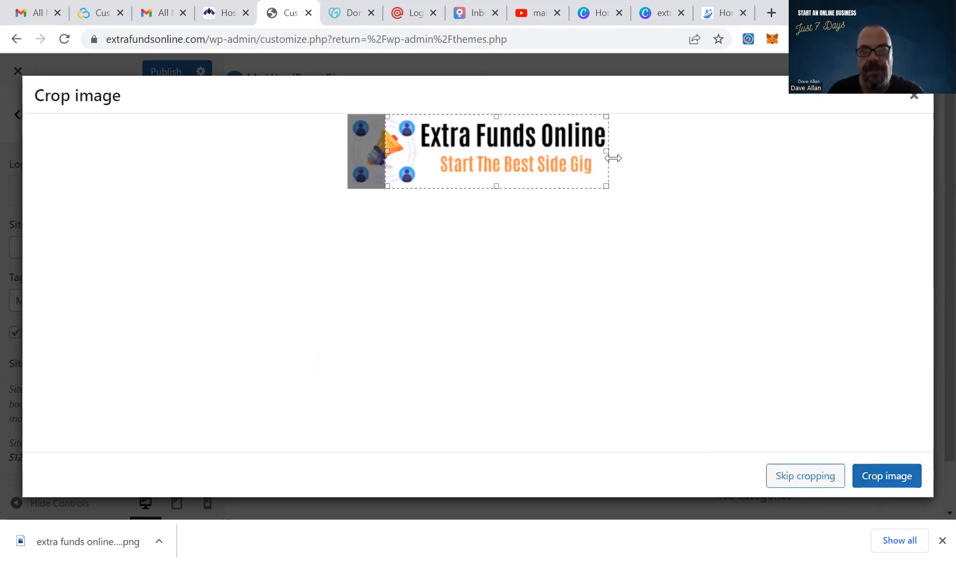
{"action": "left_click_drag", "start_coordinate": [385, 154], "coordinate": [348, 154]}
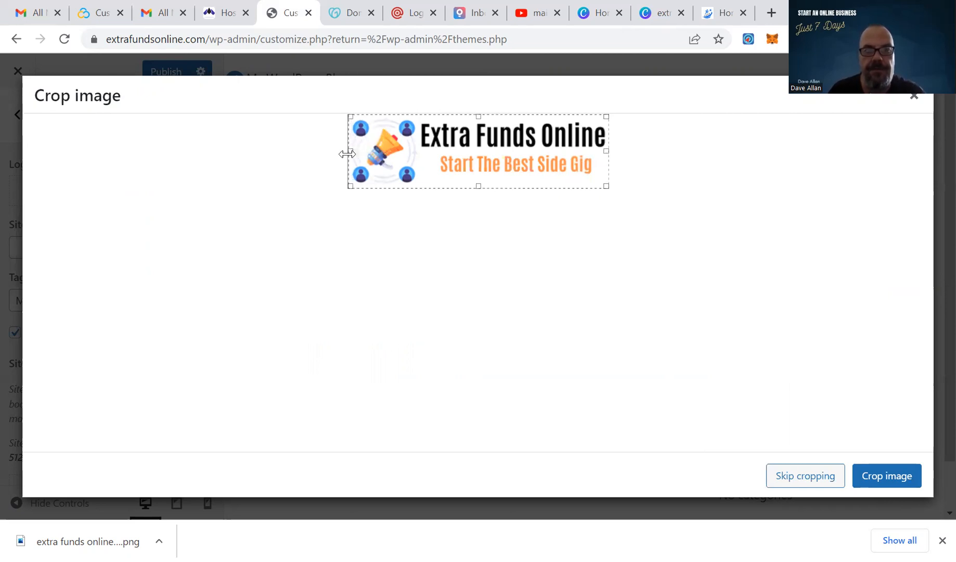
{"action": "left_click", "coordinate": [889, 477]}
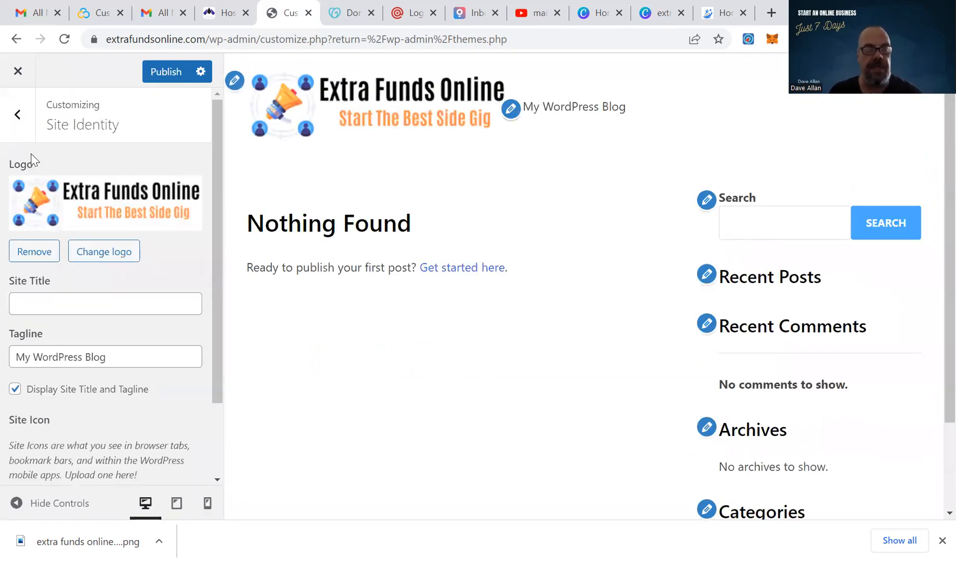
Clear the site's "My WordPress Blog" tagline and turn off the display of the site title and tagline
{"action": "left_click", "coordinate": [114, 354]}
{"action": "key", "text": "BackSpace"}
{"action": "key", "text": "BackSpace"}
{"action": "key", "text": "BackSpace"}
{"action": "key", "text": "BackSpace"}
{"action": "key", "text": "BackSpace"}
{"action": "key", "text": "BackSpace"}
{"action": "key", "text": "BackSpace"}
{"action": "key", "text": "BackSpace"}
{"action": "key", "text": "BackSpace"}
{"action": "key", "text": "BackSpace"}
{"action": "key", "text": "BackSpace"}
{"action": "key", "text": "BackSpace"}
{"action": "key", "text": "BackSpace"}
{"action": "key", "text": "BackSpace"}
{"action": "key", "text": "BackSpace"}
{"action": "key", "text": "BackSpace"}
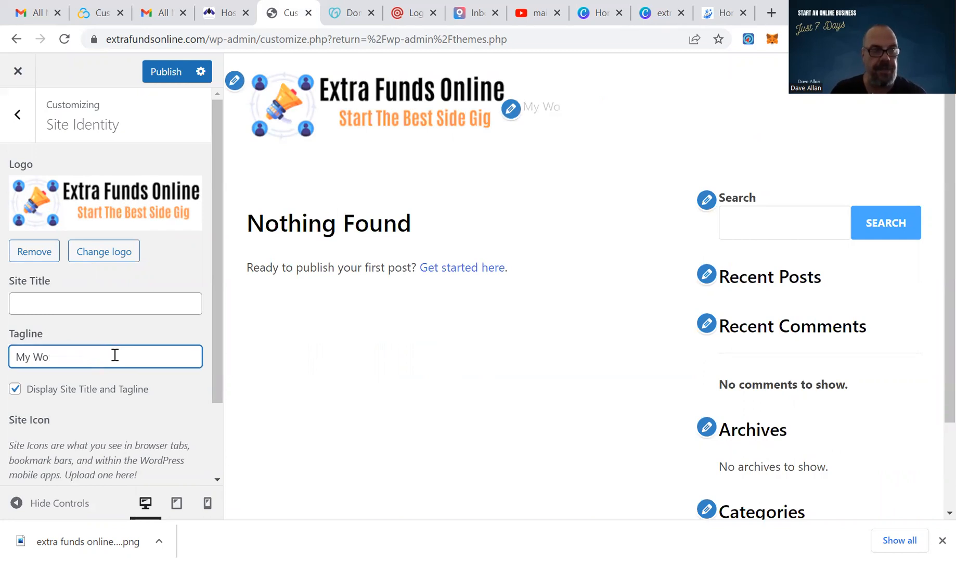
{"action": "scroll", "coordinate": [126, 411], "scroll_direction": "down", "scroll_amount": 1}
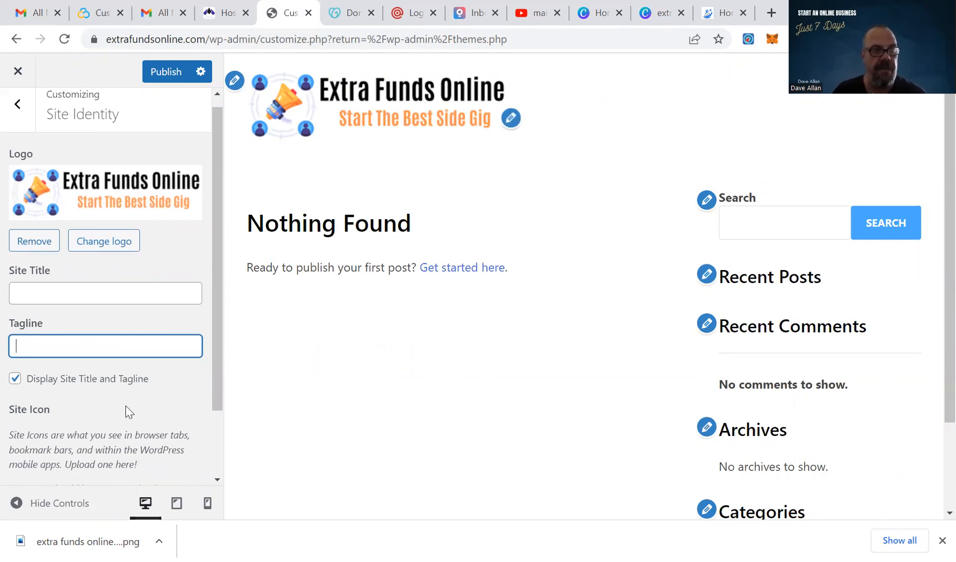
{"action": "left_click", "coordinate": [15, 379]}
Switch to Canva, copy the megaphone graphic from the logo design, and create a new 512 × 512 px design for the site icon
{"action": "scroll", "coordinate": [111, 383], "scroll_direction": "down", "scroll_amount": 3}
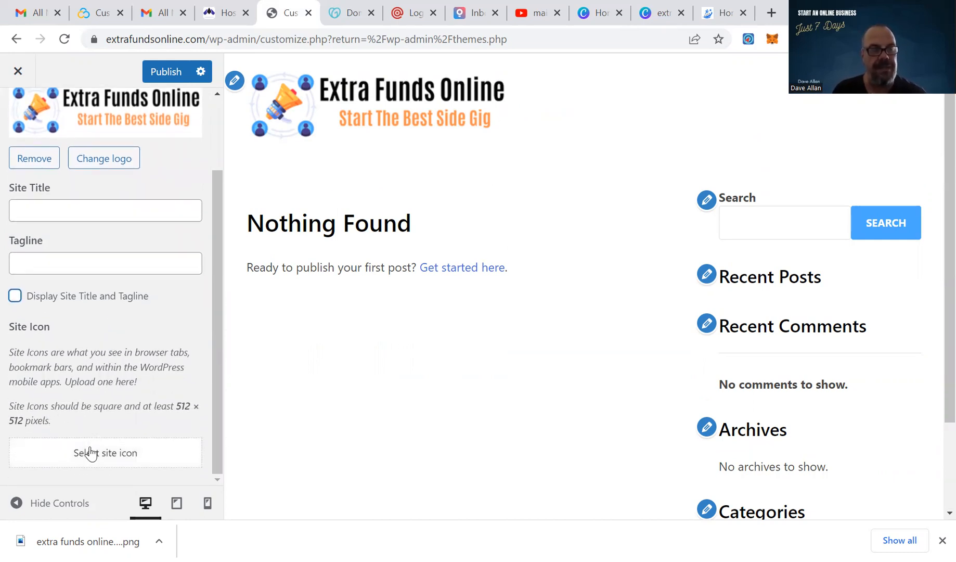
{"action": "left_click", "coordinate": [661, 13]}
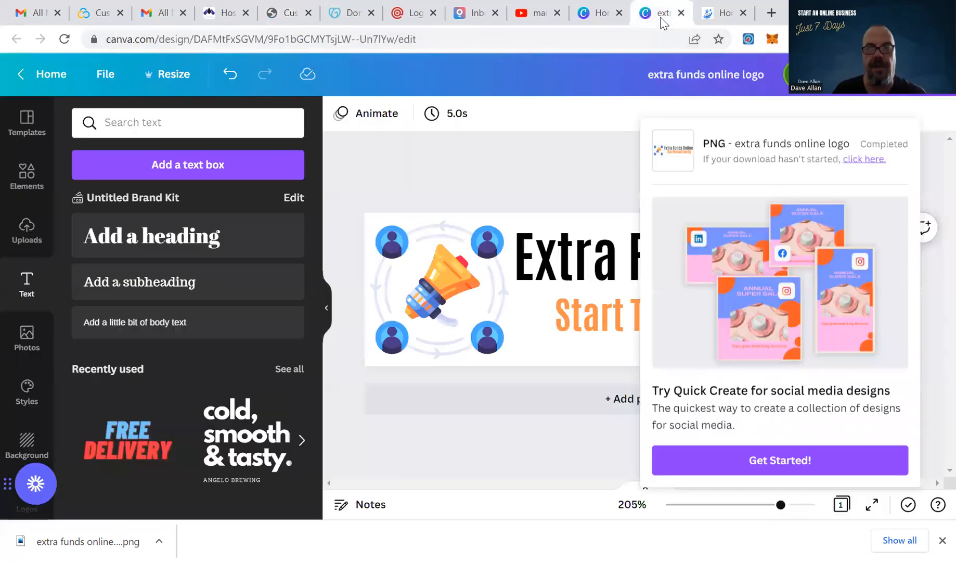
{"action": "left_click", "coordinate": [452, 269]}
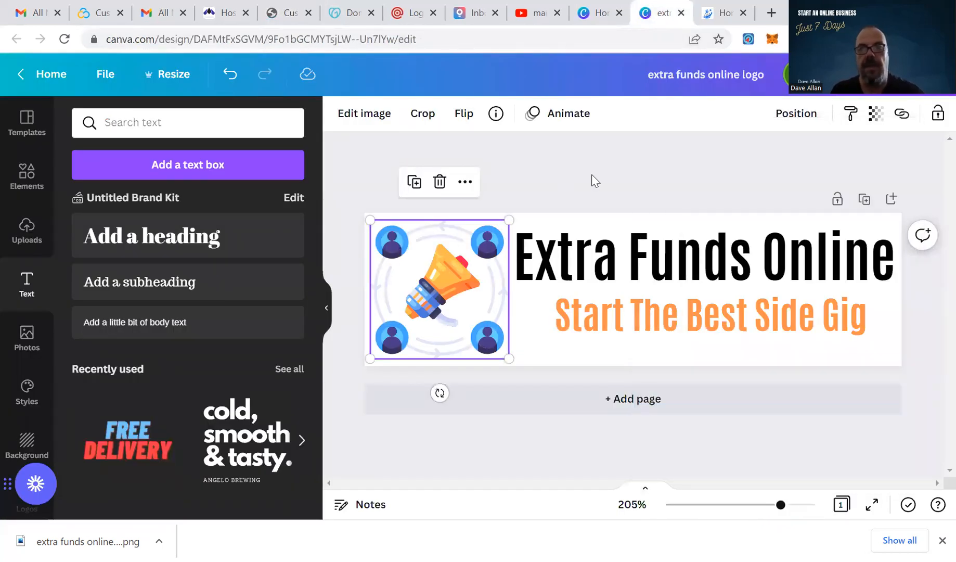
{"action": "mouse_move", "coordinate": [720, 18]}
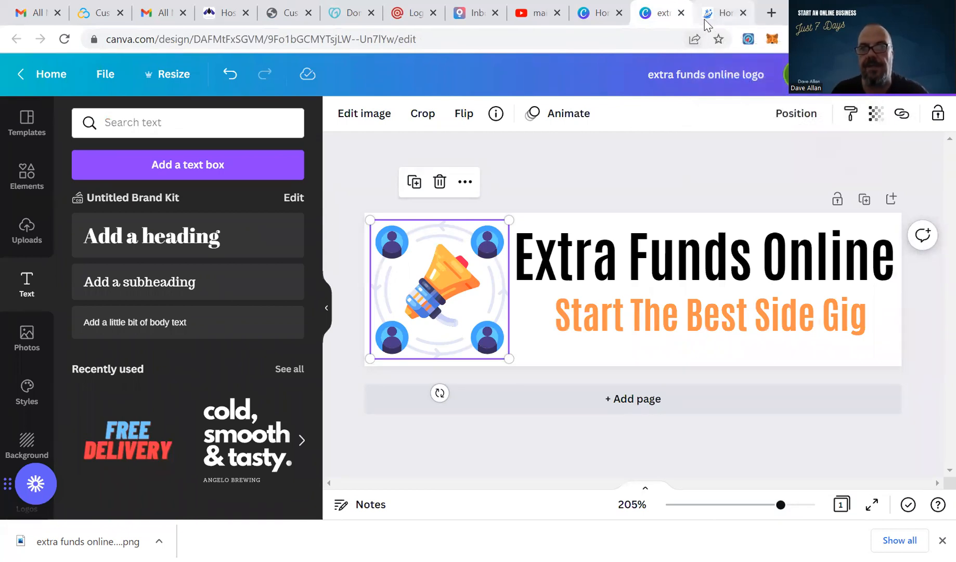
{"action": "left_click", "coordinate": [598, 15]}
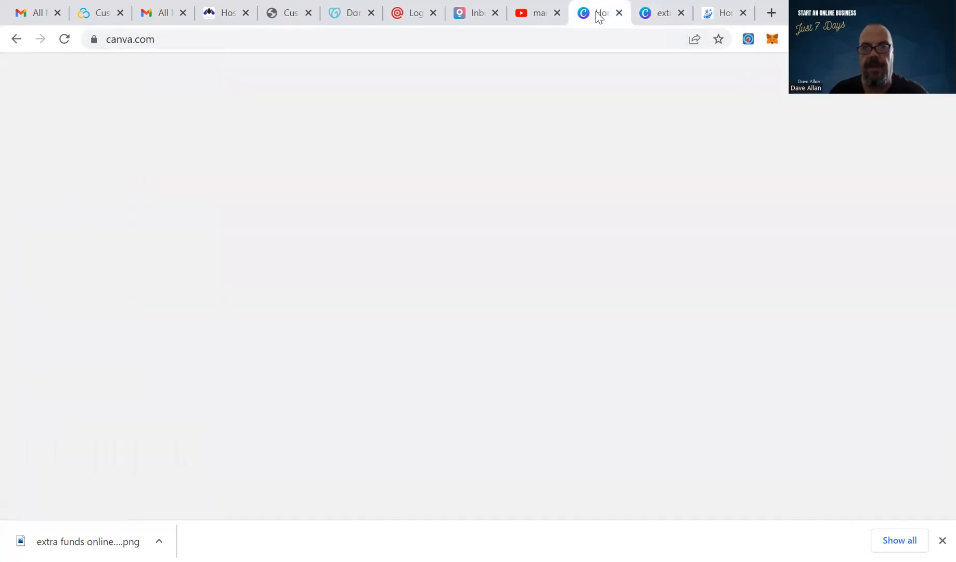
{"action": "left_click", "coordinate": [654, 289]}
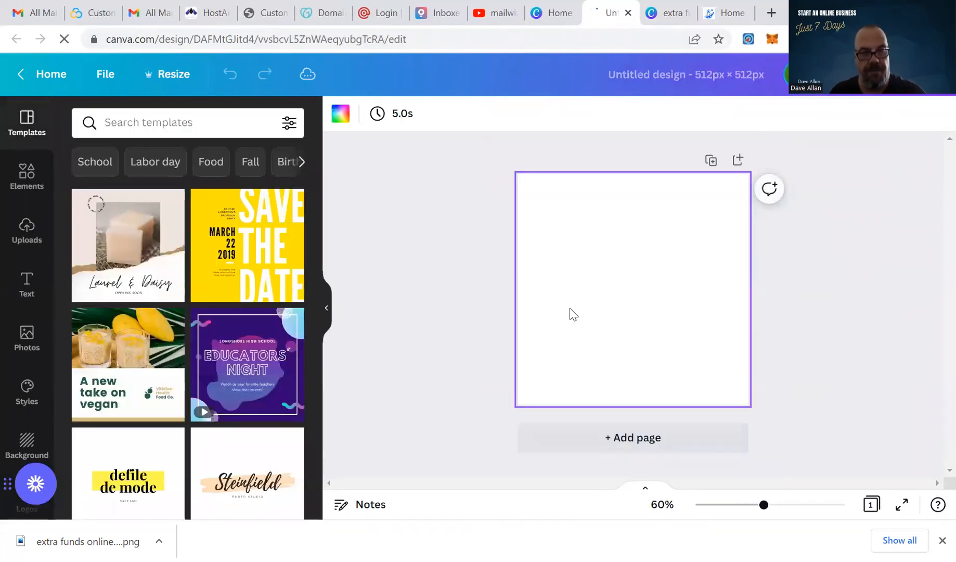
Paste the megaphone graphic into the blank design, enlarge it to about 462 × 462 px, centre it on the page and deselect it
{"action": "left_click_drag", "start_coordinate": [543, 208], "coordinate": [734, 373]}
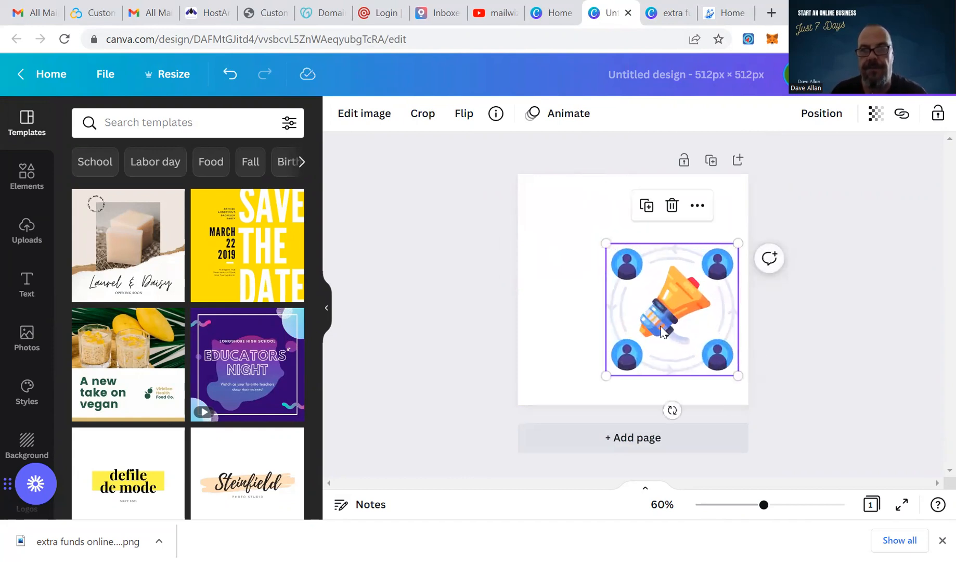
{"action": "left_click_drag", "start_coordinate": [606, 243], "coordinate": [540, 189]}
{"action": "left_click_drag", "start_coordinate": [614, 246], "coordinate": [605, 254]}
{"action": "left_click_drag", "start_coordinate": [727, 381], "coordinate": [736, 391]}
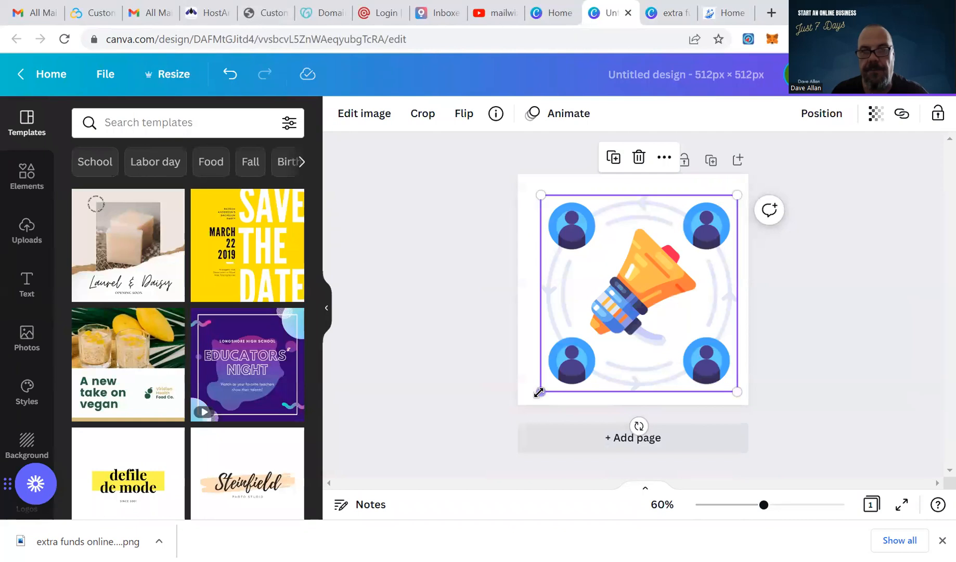
{"action": "left_click_drag", "start_coordinate": [538, 394], "coordinate": [533, 400]}
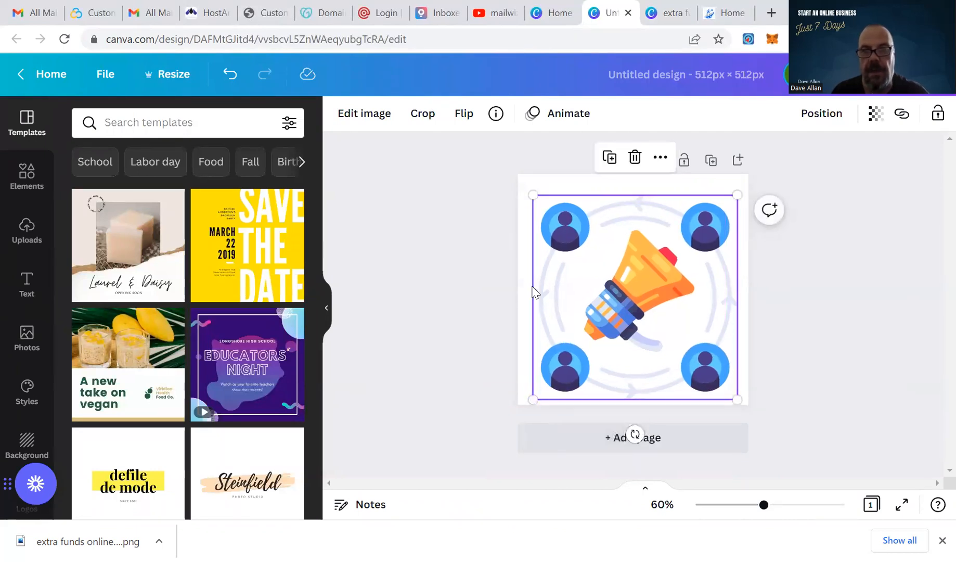
{"action": "left_click_drag", "start_coordinate": [532, 194], "coordinate": [528, 191]}
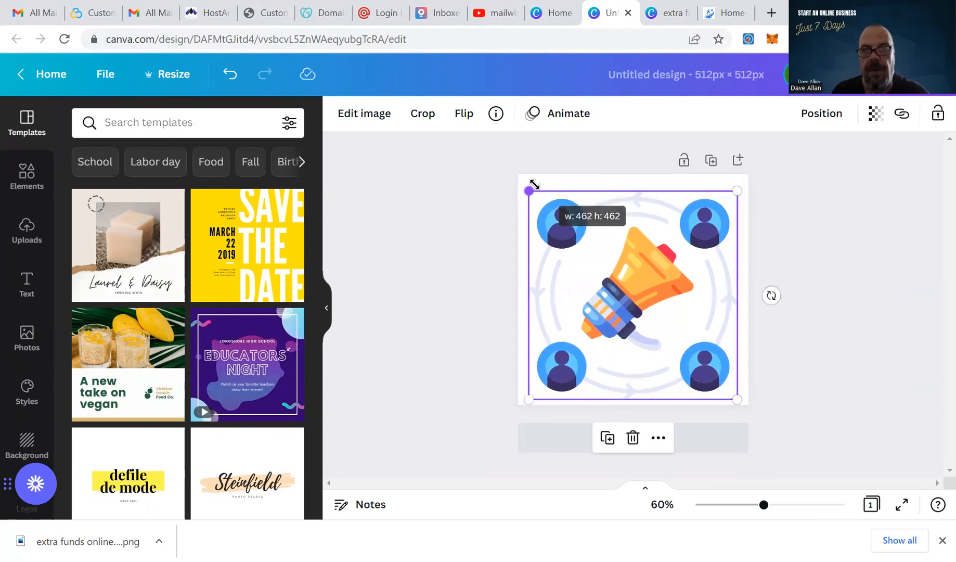
{"action": "left_click_drag", "start_coordinate": [613, 231], "coordinate": [615, 230]}
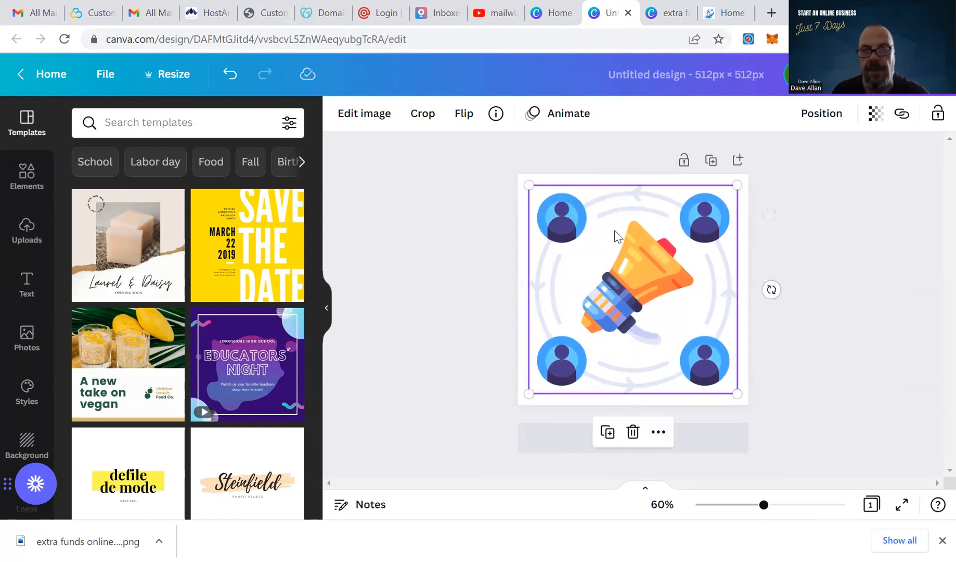
{"action": "left_click", "coordinate": [844, 341]}
Name the new square design "extrafundsonline favicon"
{"action": "left_click", "coordinate": [765, 75]}
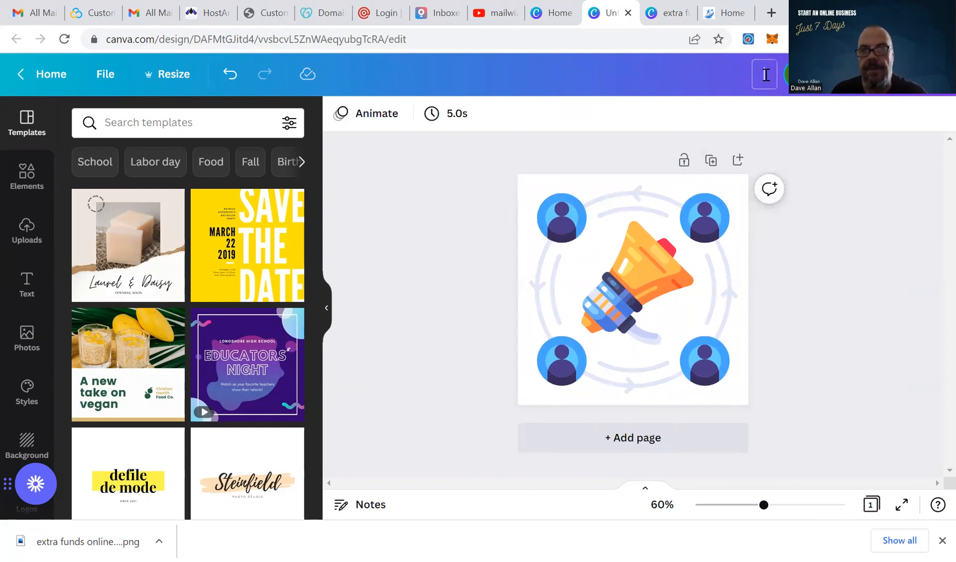
{"action": "type", "text": "ext"}
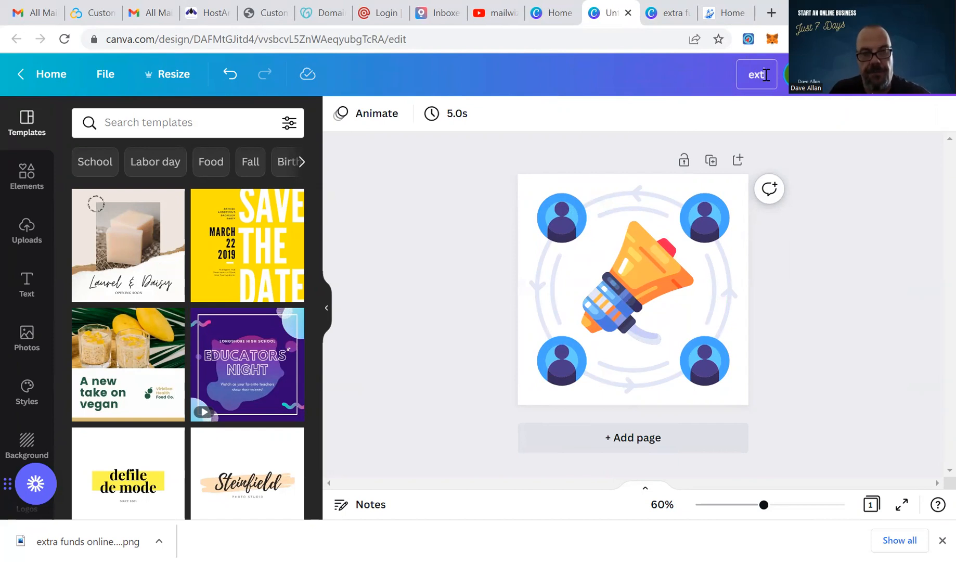
{"action": "type", "text": "rafundsonline"}
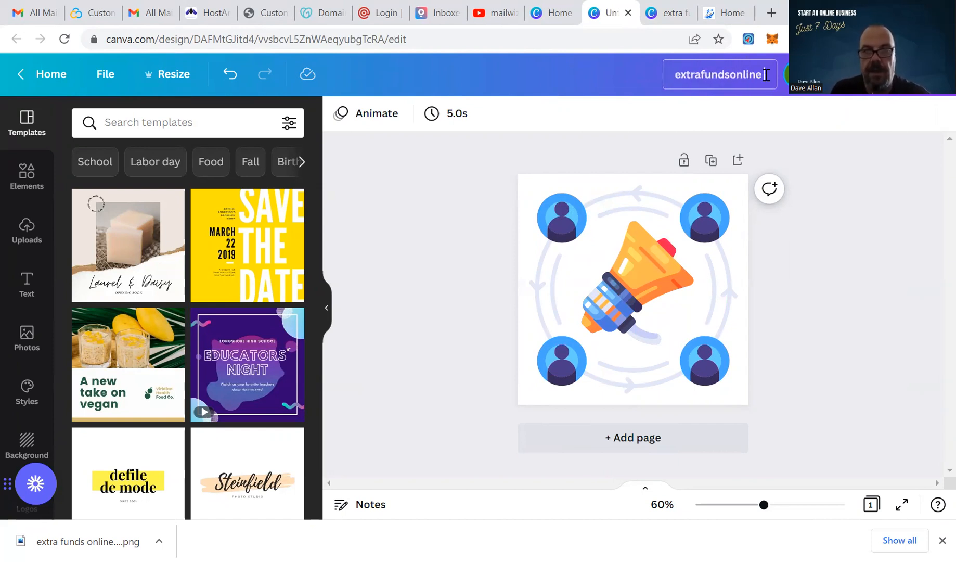
{"action": "type", "text": " favicon"}
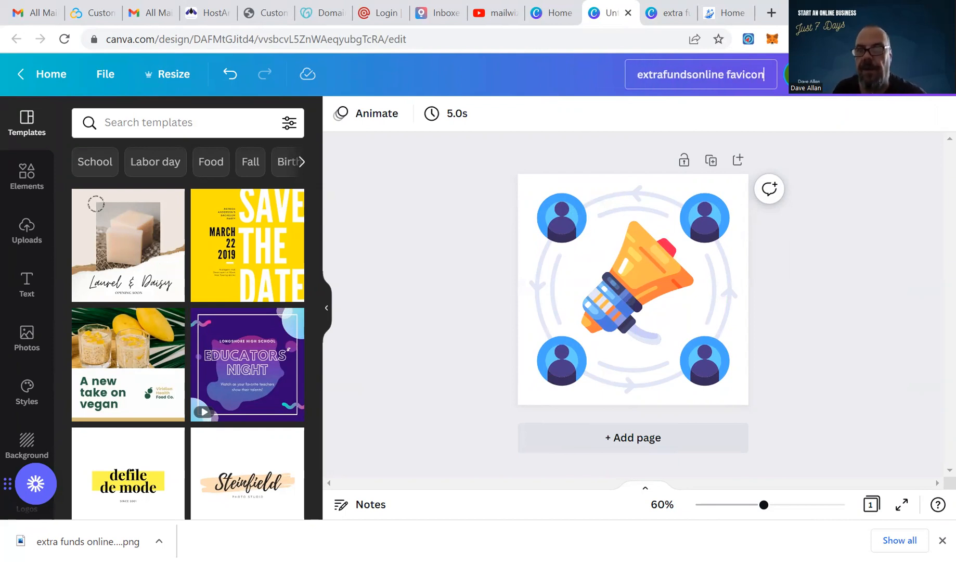
Download the favicon design as a PNG at 512 × 512 px
{"action": "left_click", "coordinate": [918, 74]}
{"action": "left_click", "coordinate": [729, 428]}
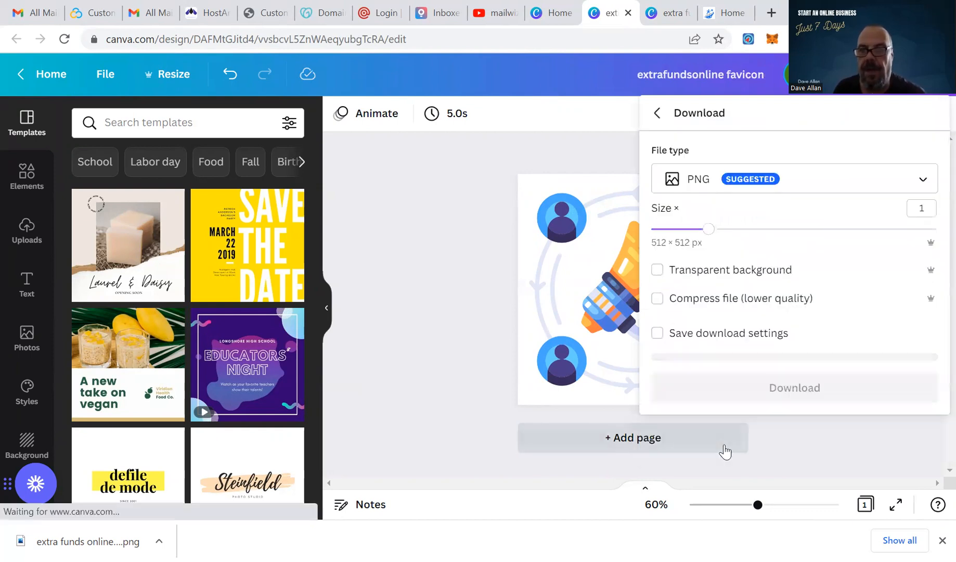
{"action": "left_click", "coordinate": [776, 388]}
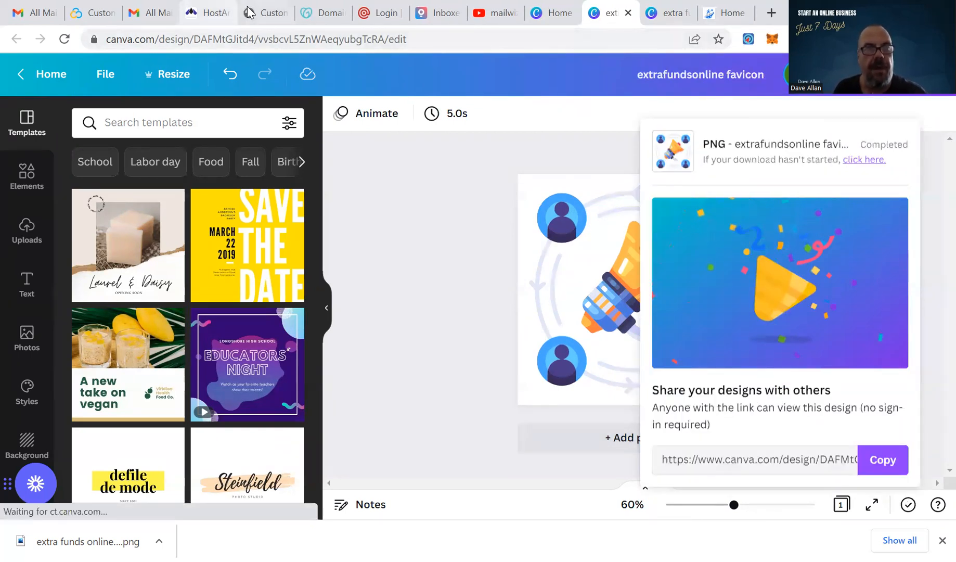
Switch to the WordPress customizer and upload the "extrafundsonline favicon" PNG from Downloads for the site icon
{"action": "left_click", "coordinate": [263, 14]}
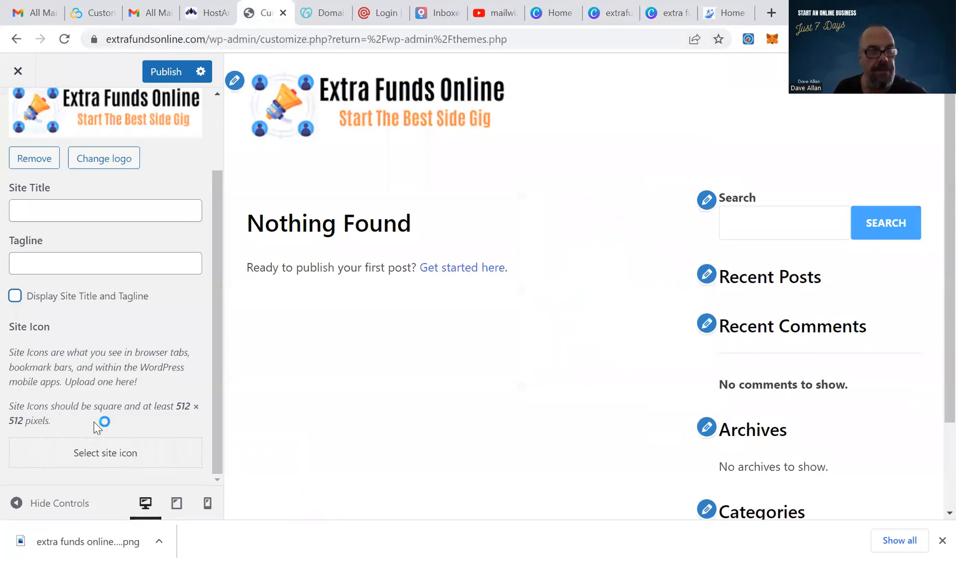
{"action": "left_click", "coordinate": [101, 455]}
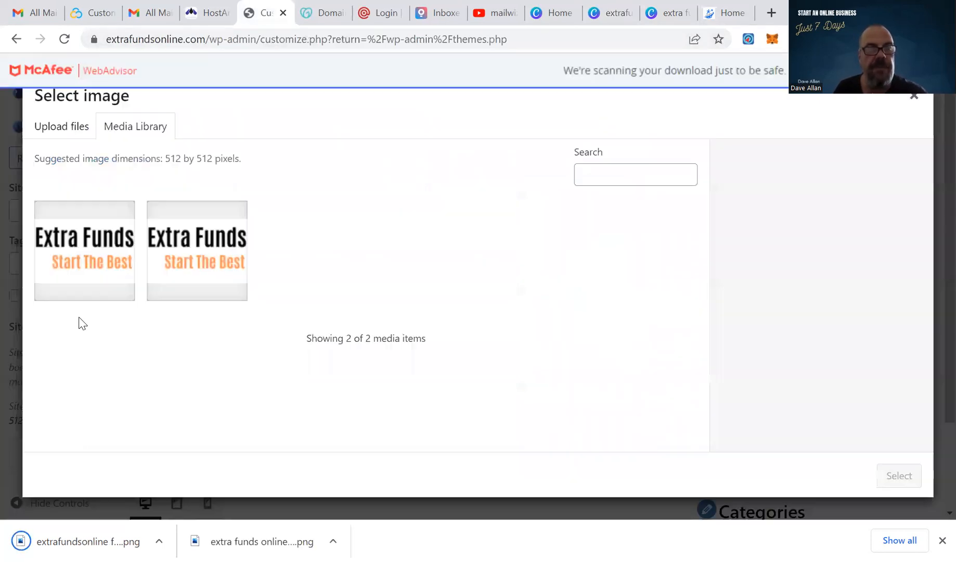
{"action": "left_click", "coordinate": [59, 128]}
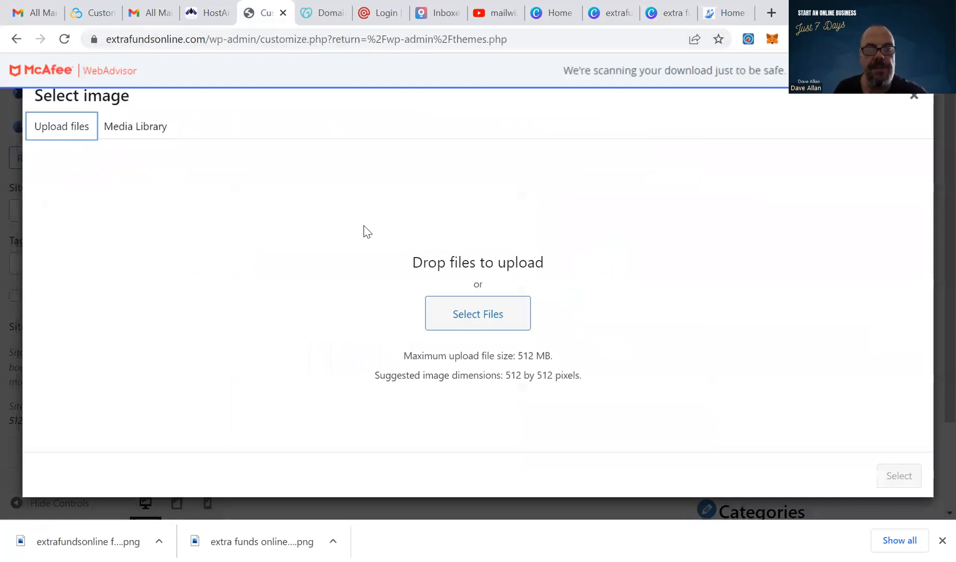
{"action": "left_click", "coordinate": [472, 322]}
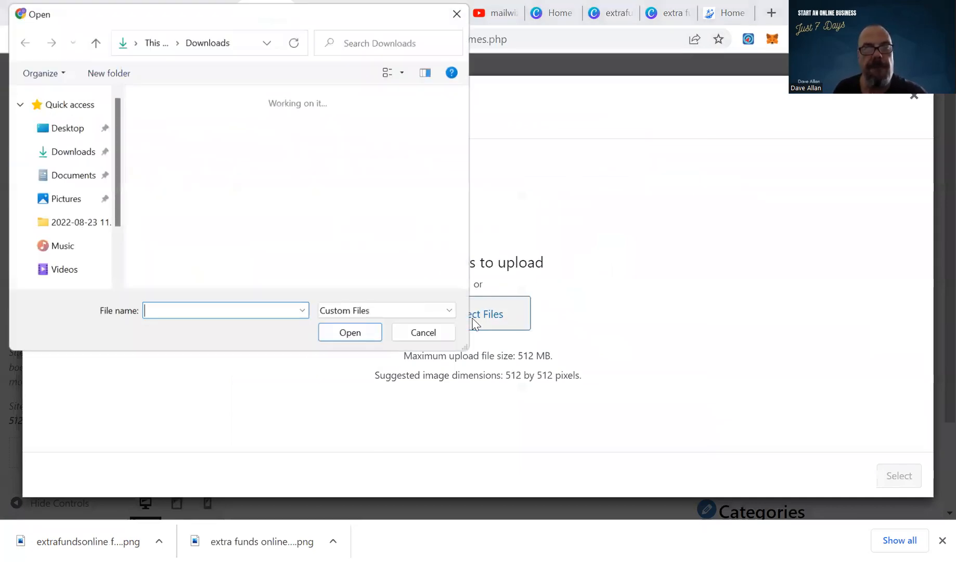
{"action": "left_click", "coordinate": [229, 137]}
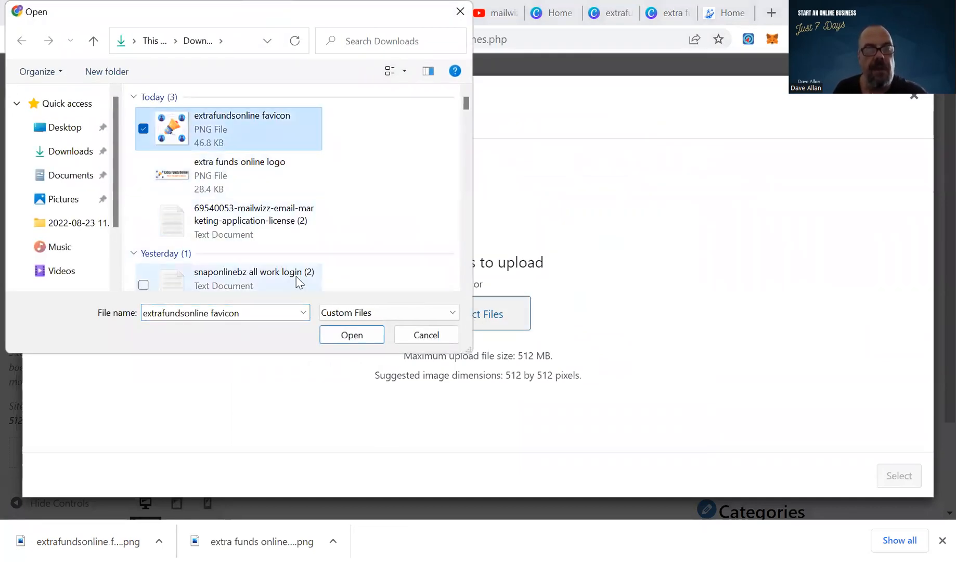
{"action": "left_click", "coordinate": [338, 334]}
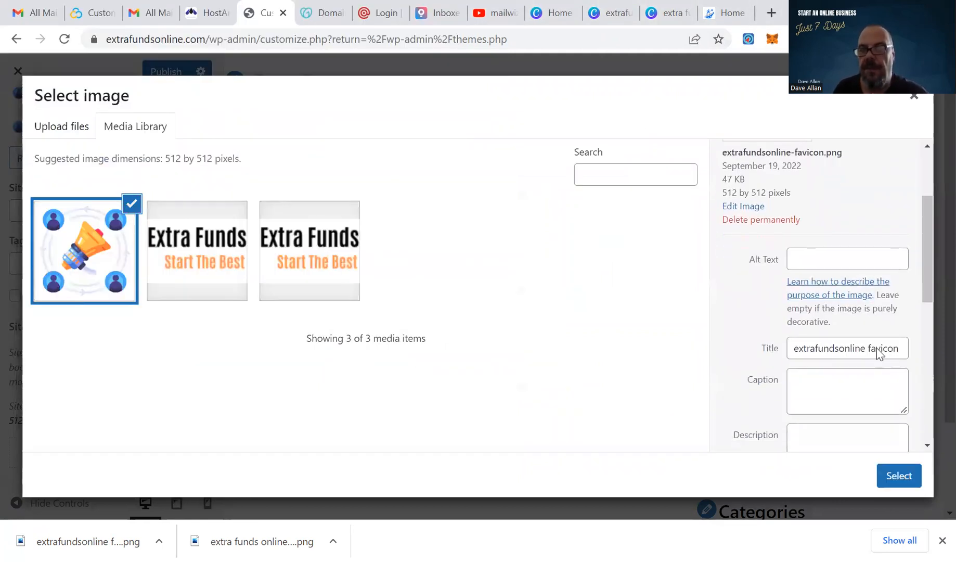
Set the uploaded "extrafundsonline favicon" image as the site icon
{"action": "left_click", "coordinate": [905, 477]}
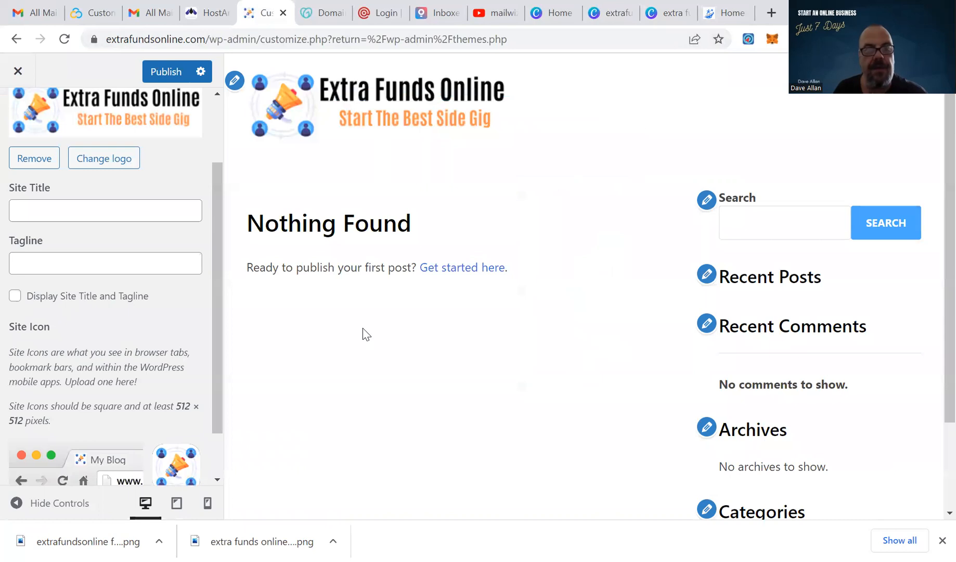
{"action": "scroll", "coordinate": [101, 298], "scroll_direction": "down", "scroll_amount": 1}
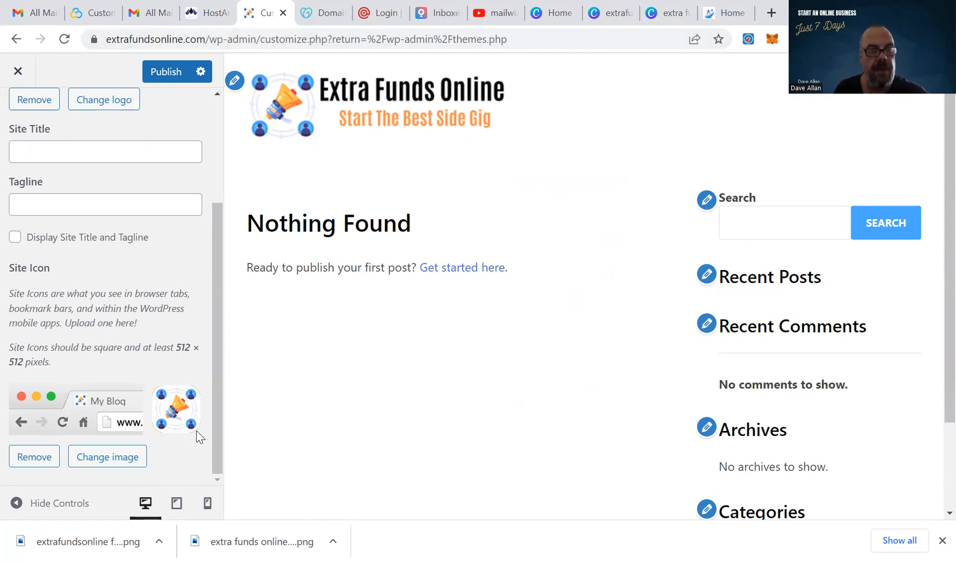
Preview the site in tablet, mobile and desktop sizes, finishing on the mobile preview
{"action": "left_click", "coordinate": [180, 485]}
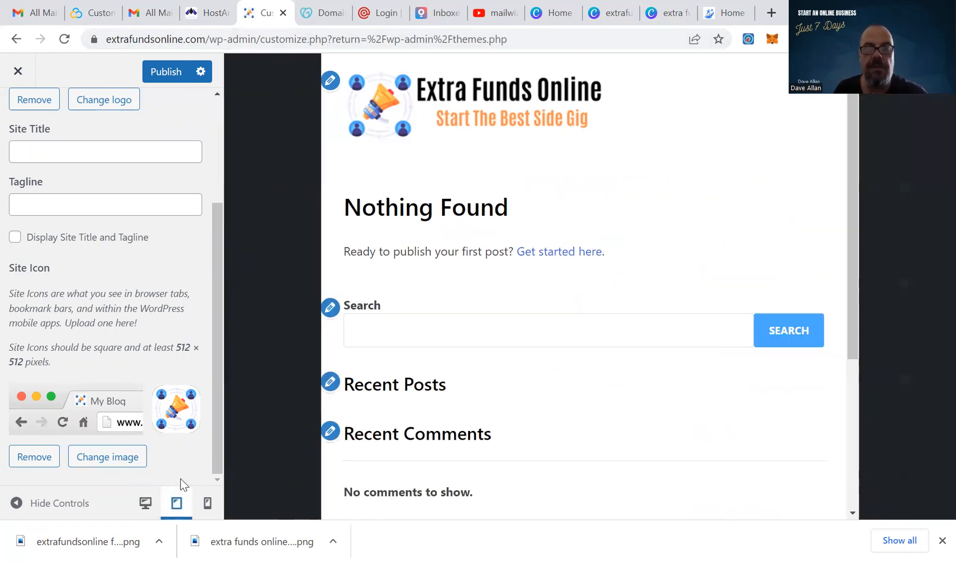
{"action": "left_click", "coordinate": [207, 502]}
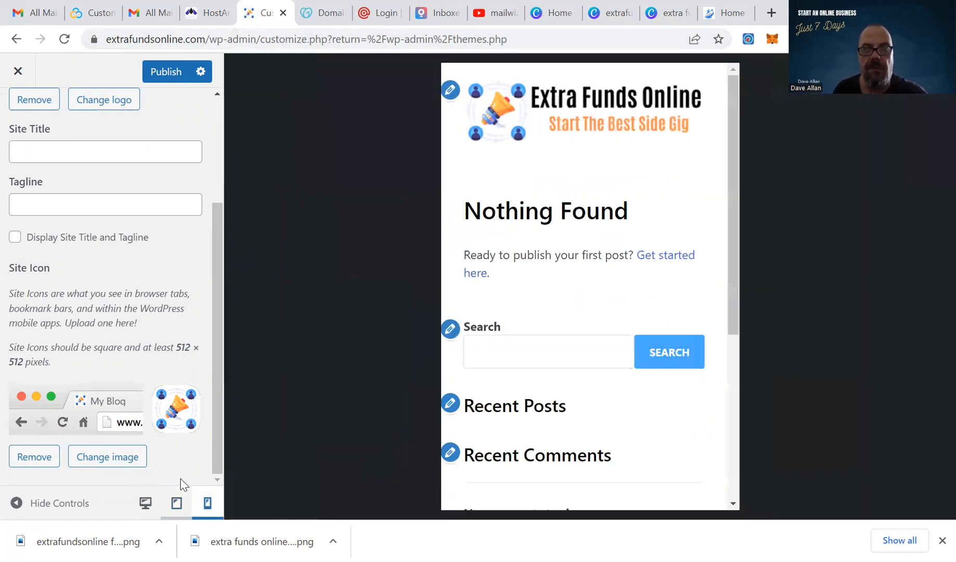
{"action": "left_click", "coordinate": [176, 502]}
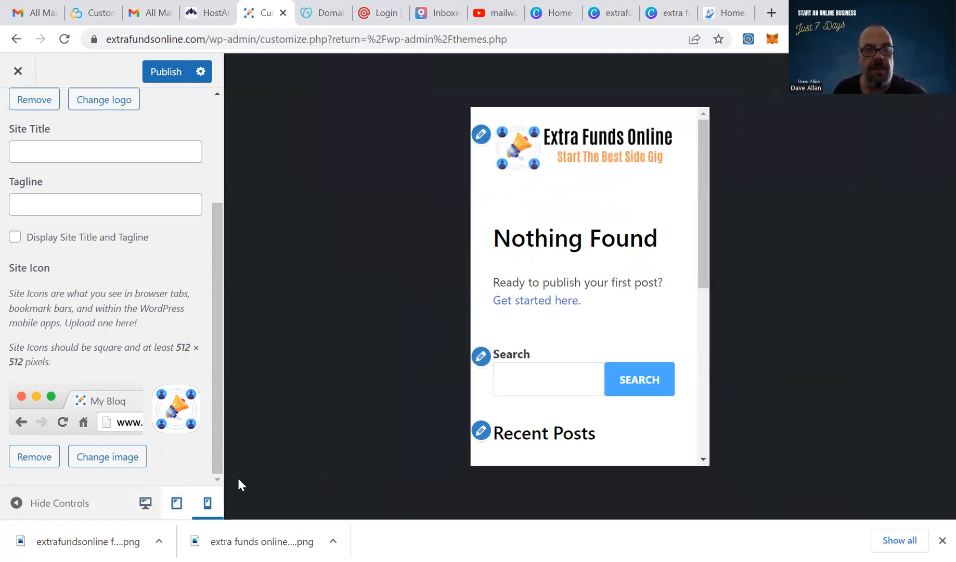
{"action": "left_click", "coordinate": [145, 502]}
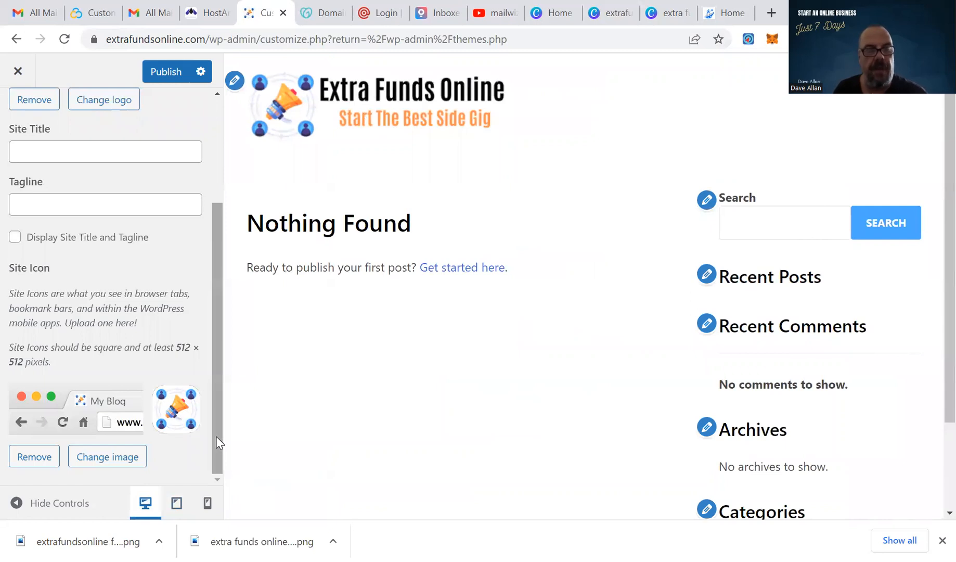
{"action": "left_click", "coordinate": [207, 502]}
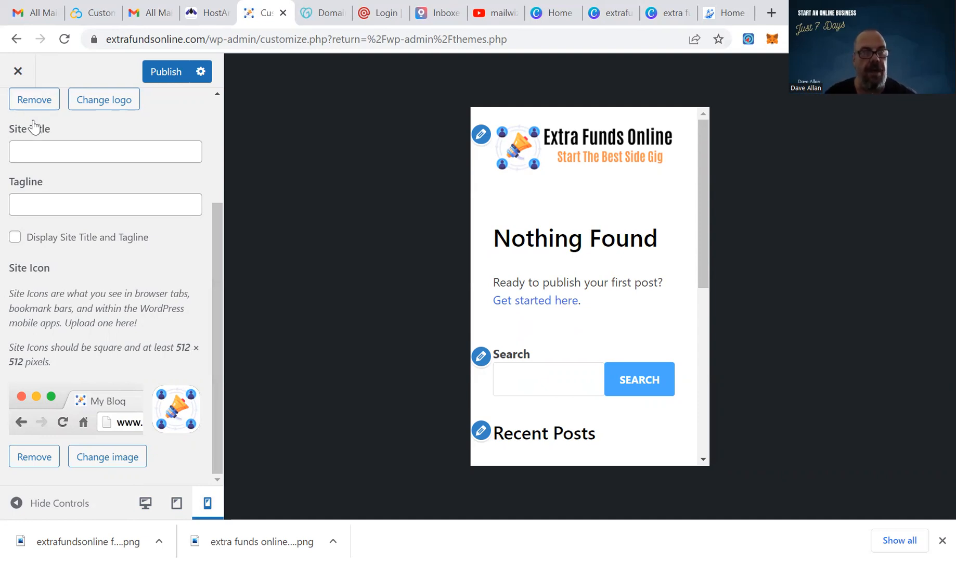
Try red #dd3333 as the site's background color and set it back to white #ffffff
{"action": "scroll", "coordinate": [135, 185], "scroll_direction": "up", "scroll_amount": 3}
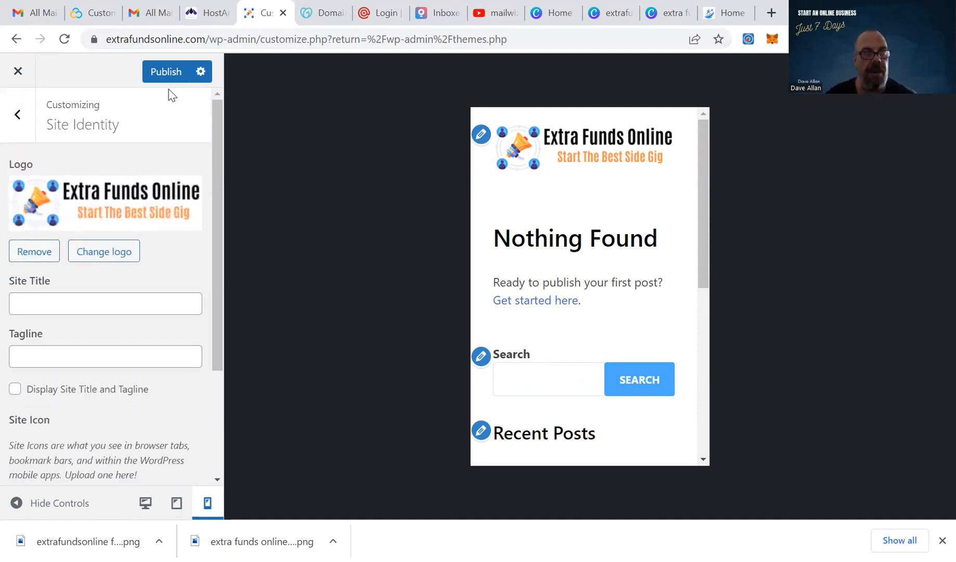
{"action": "left_click", "coordinate": [16, 119]}
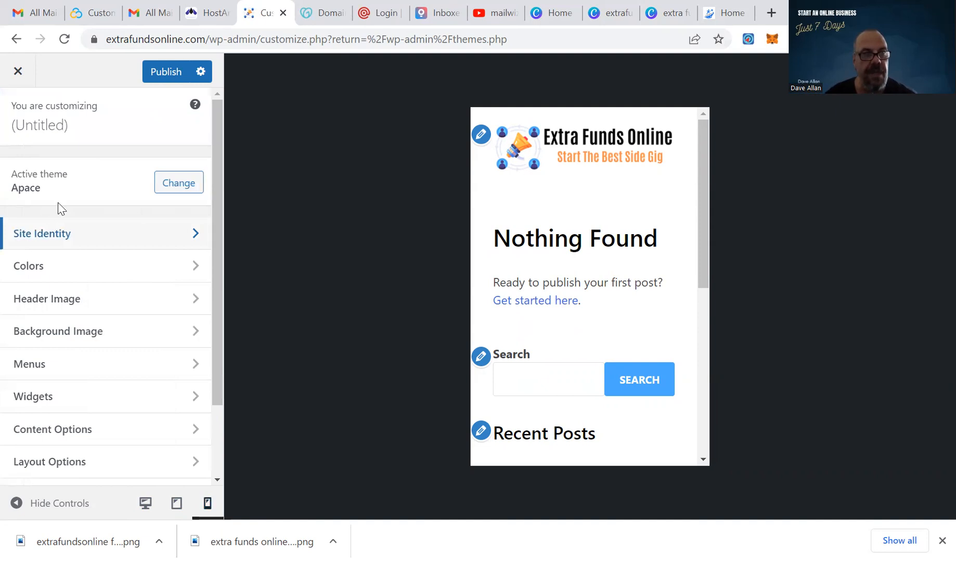
{"action": "left_click", "coordinate": [82, 276]}
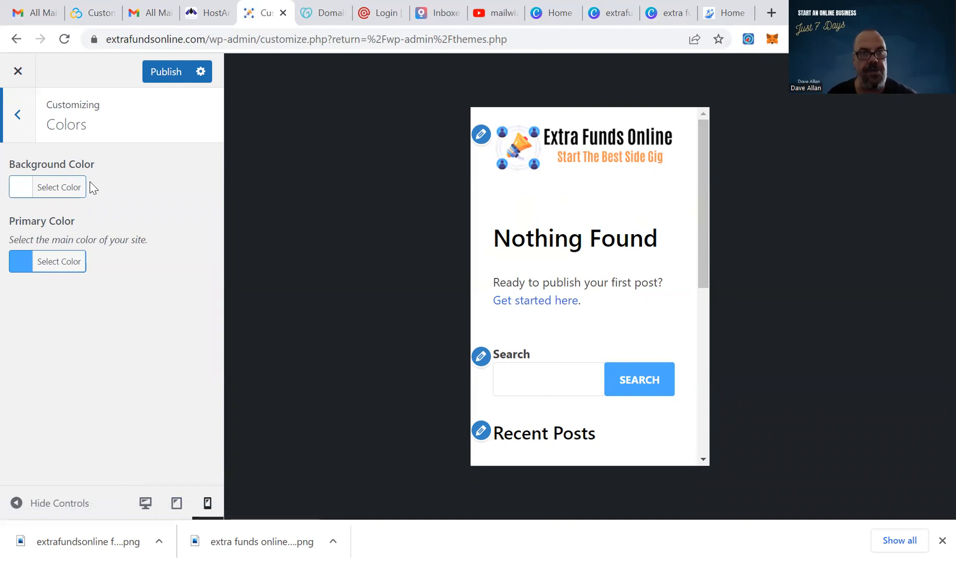
{"action": "left_click", "coordinate": [49, 187]}
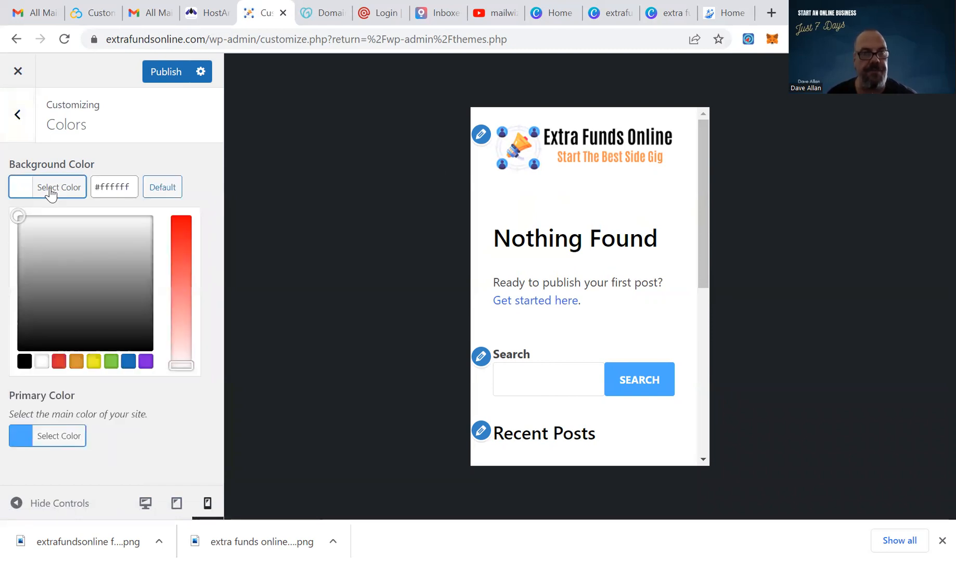
{"action": "left_click", "coordinate": [59, 361]}
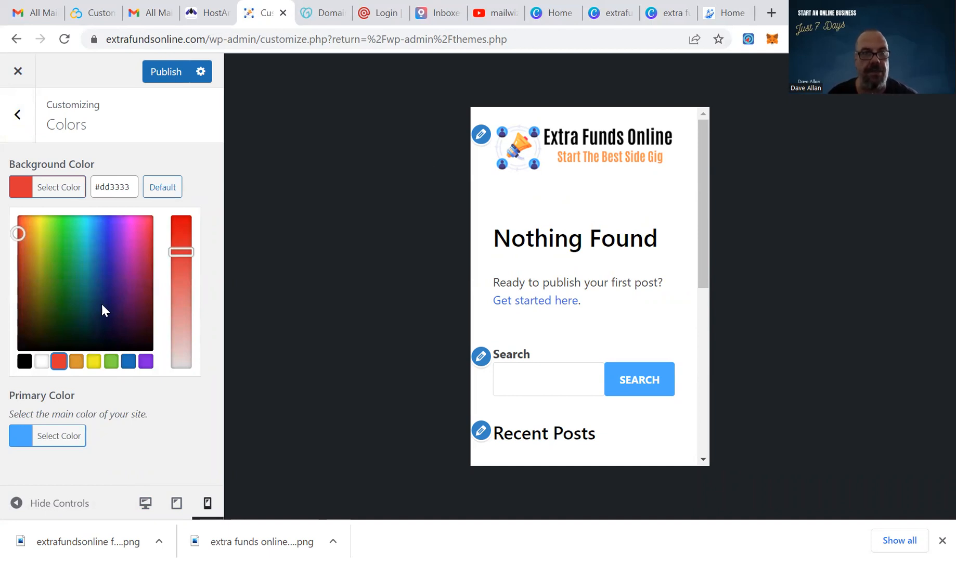
{"action": "left_click", "coordinate": [41, 361]}
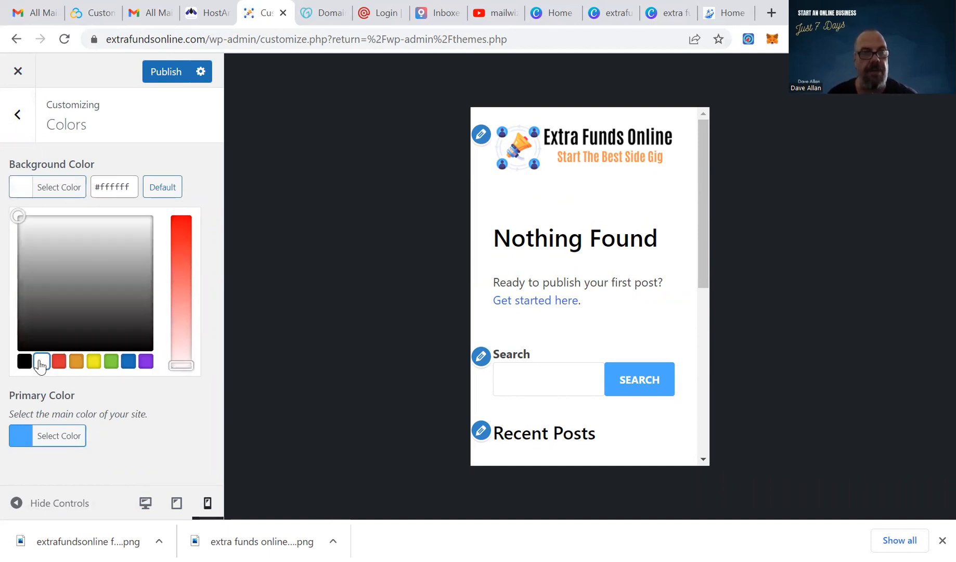
{"action": "left_click", "coordinate": [15, 116]}
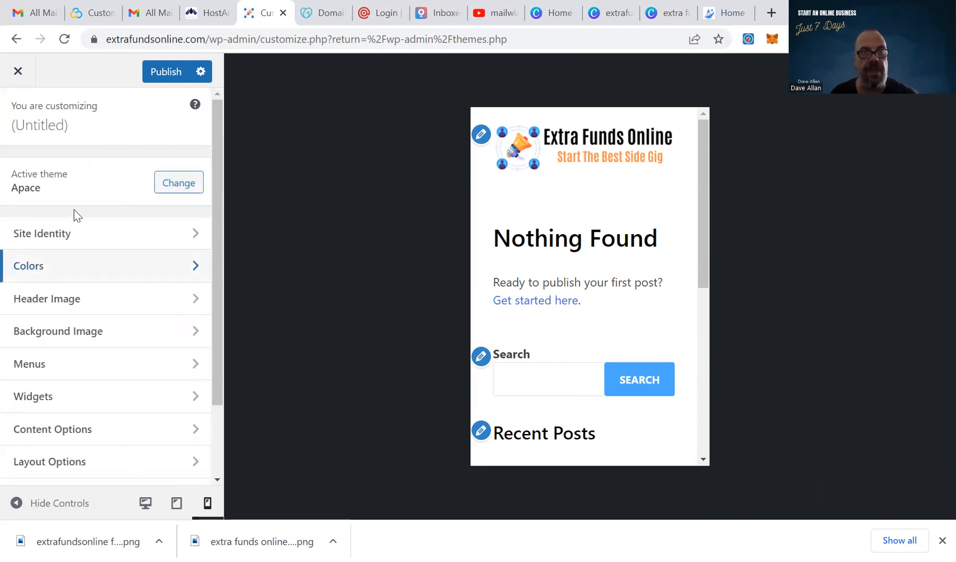
Set the site's primary color to the preset blue #1e73be and return to the list of customizer sections
{"action": "left_click", "coordinate": [79, 270]}
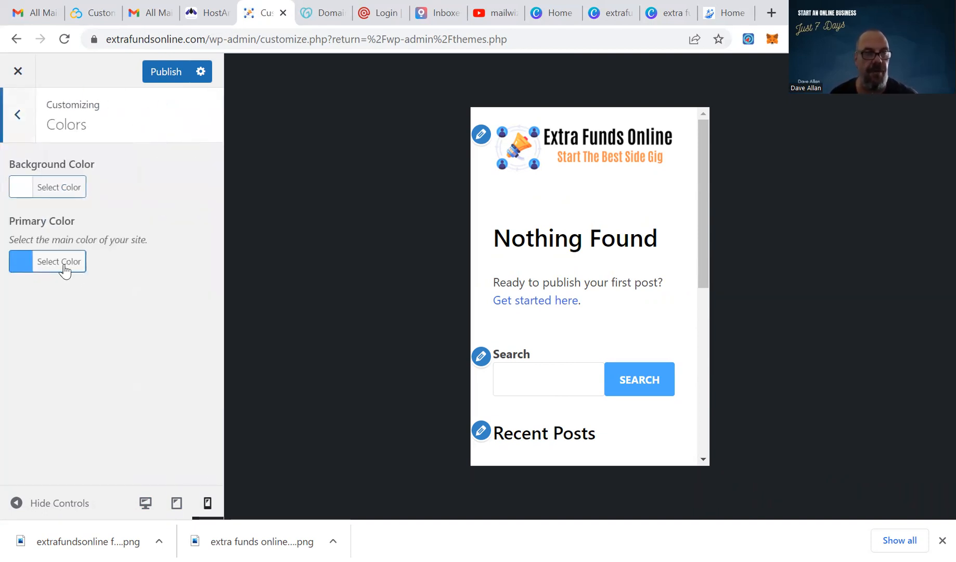
{"action": "left_click", "coordinate": [60, 262]}
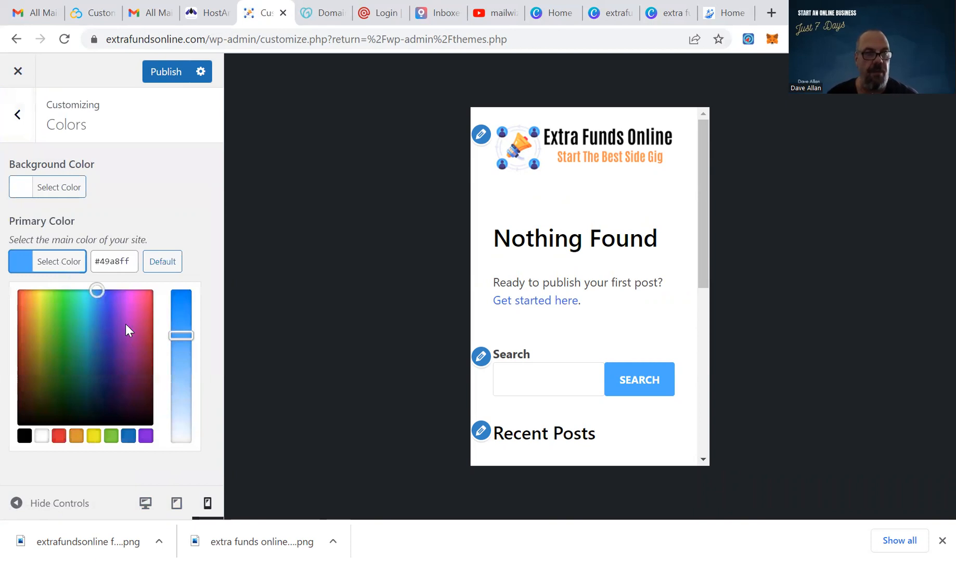
{"action": "left_click", "coordinate": [128, 436]}
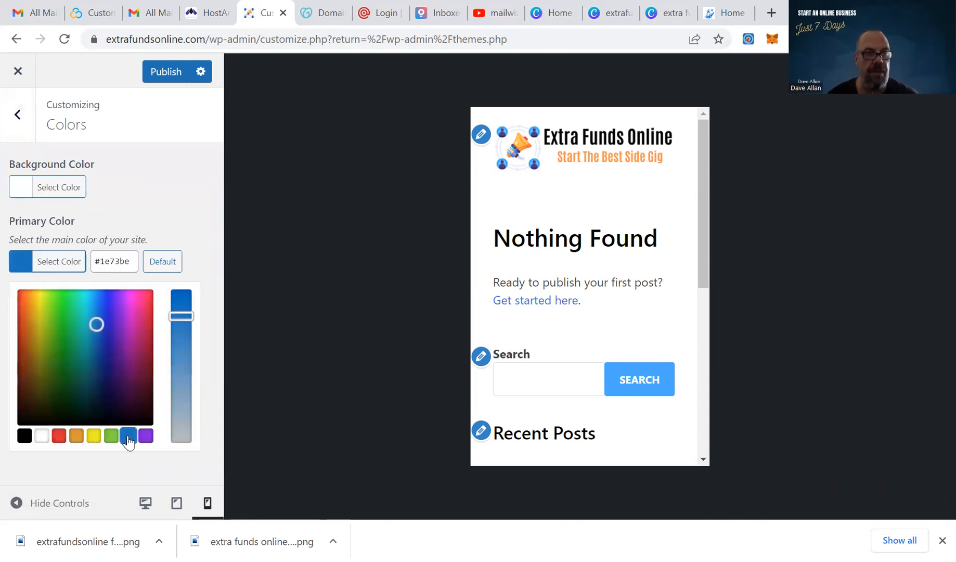
{"action": "left_click", "coordinate": [14, 113]}
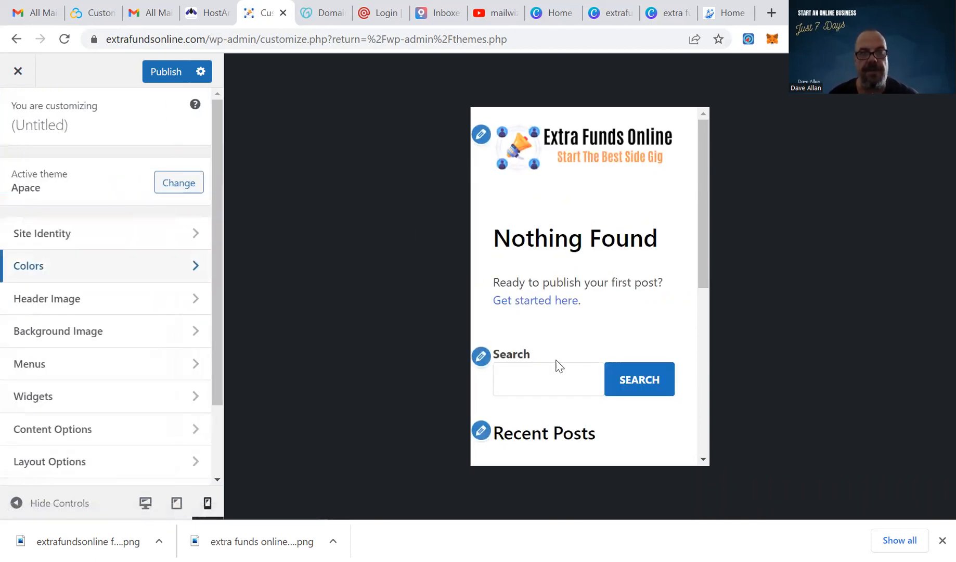
Look at the Header Image and Background Image settings without adding an image
{"action": "left_click", "coordinate": [109, 314]}
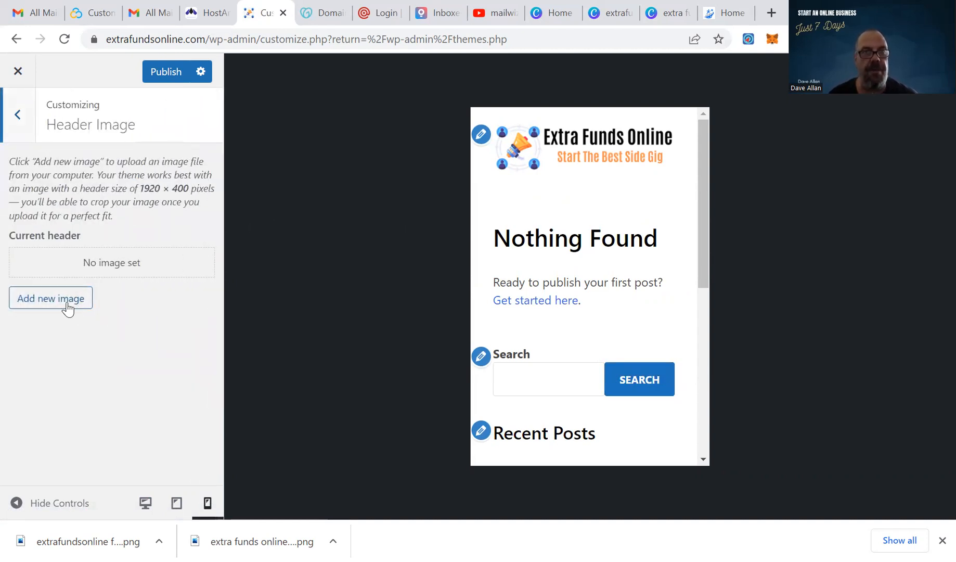
{"action": "left_click", "coordinate": [15, 117]}
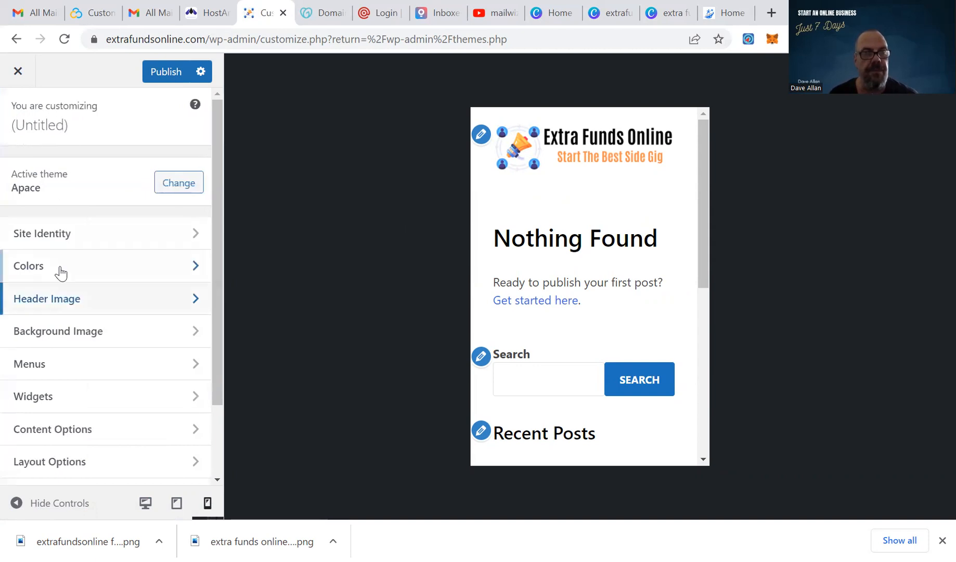
{"action": "left_click", "coordinate": [79, 333]}
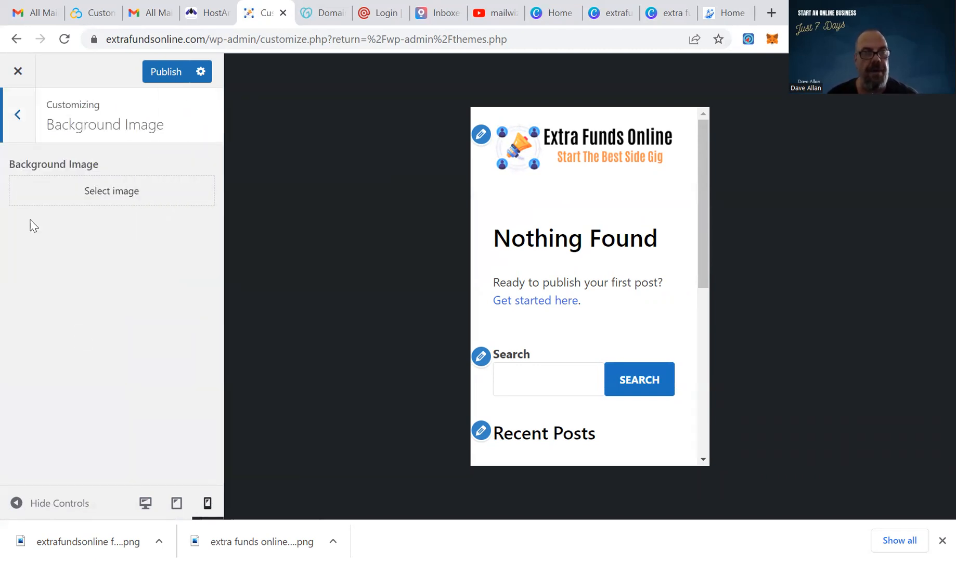
{"action": "left_click", "coordinate": [15, 116]}
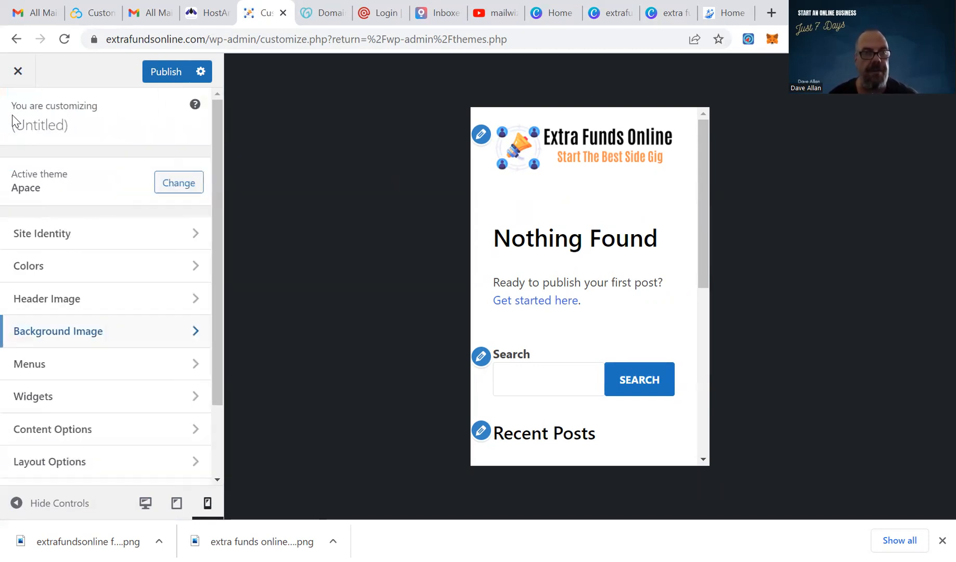
Create a new menu named "main" and assign it to the Main Menu and AMP Menu locations
{"action": "left_click", "coordinate": [72, 371]}
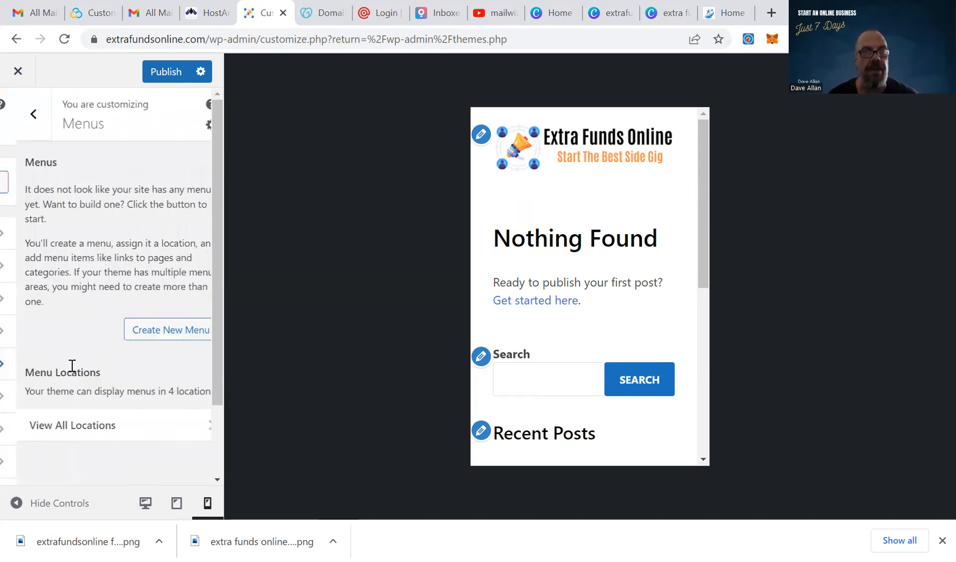
{"action": "left_click", "coordinate": [167, 315]}
{"action": "left_click", "coordinate": [102, 190]}
{"action": "left_click", "coordinate": [16, 355]}
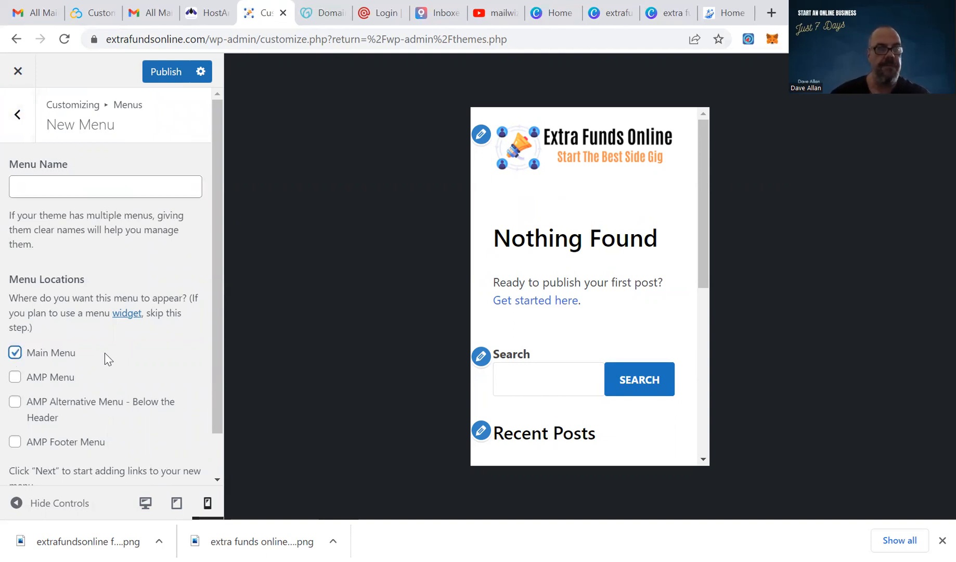
{"action": "scroll", "coordinate": [105, 353], "scroll_direction": "down", "scroll_amount": 1}
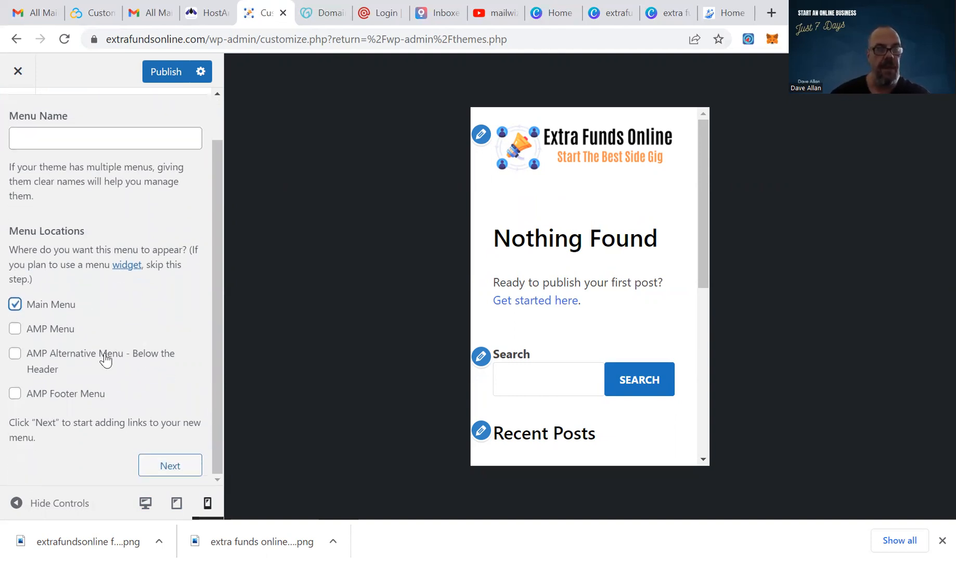
{"action": "left_click", "coordinate": [15, 332]}
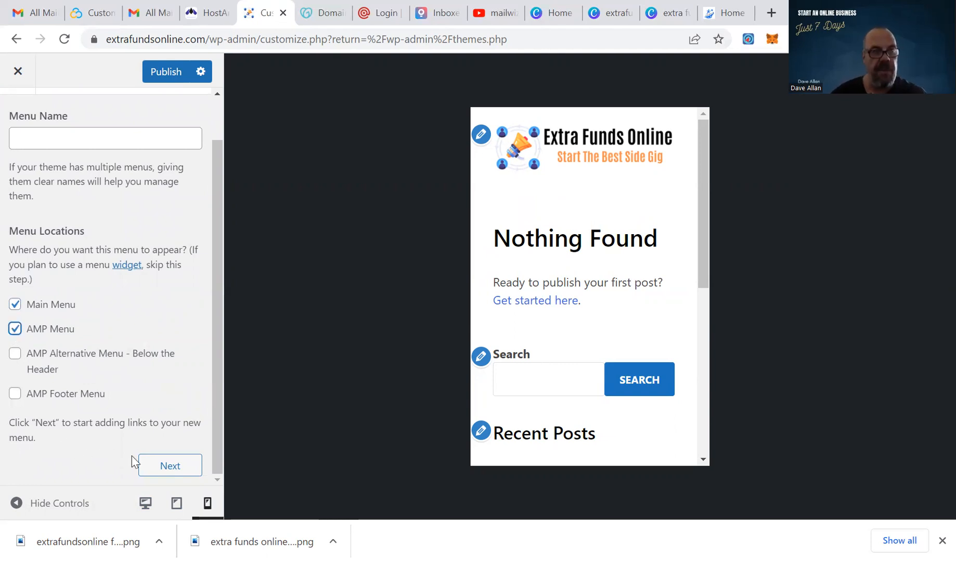
{"action": "left_click", "coordinate": [151, 464]}
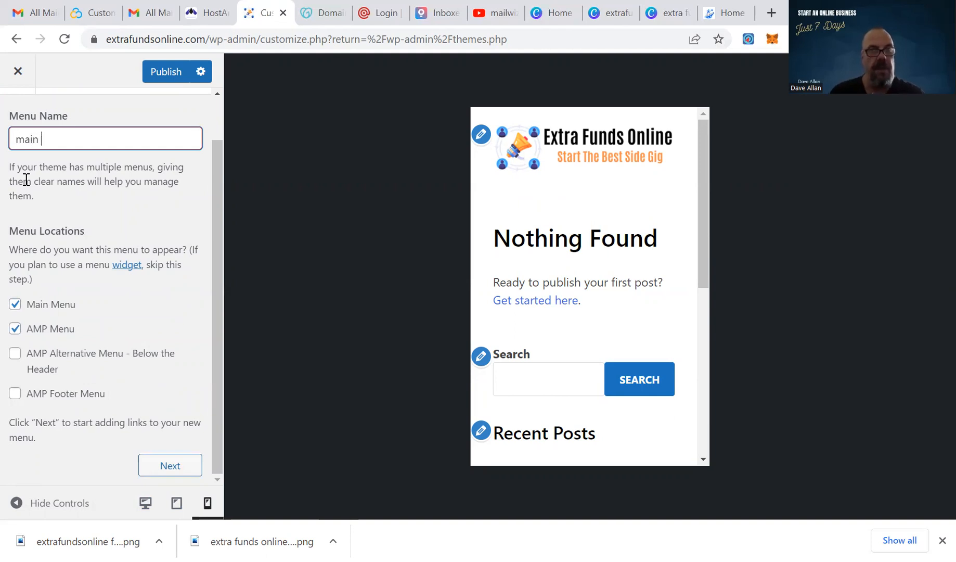
{"action": "left_click", "coordinate": [158, 465]}
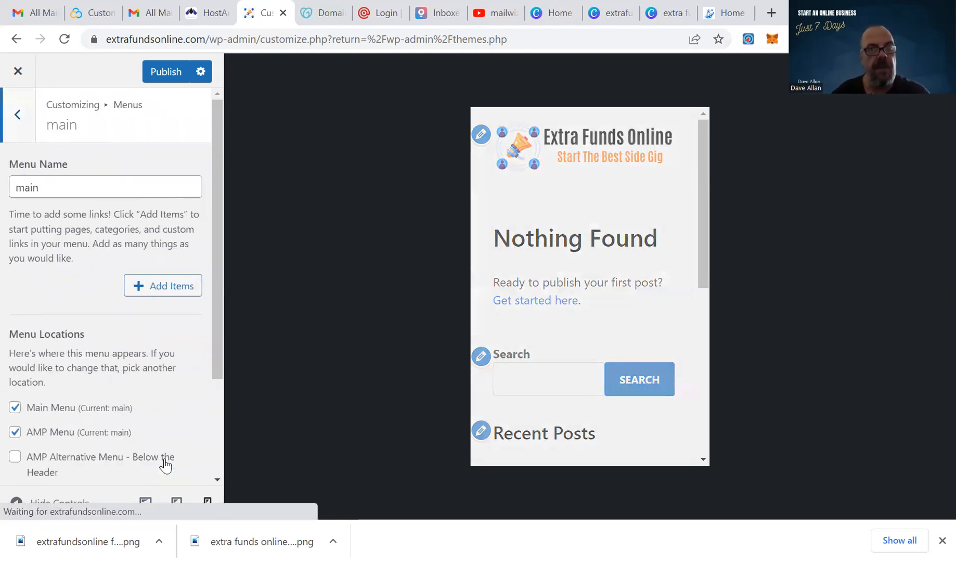
Add the Home custom link to the "main" menu and return to the list of customizer sections
{"action": "left_click", "coordinate": [164, 287]}
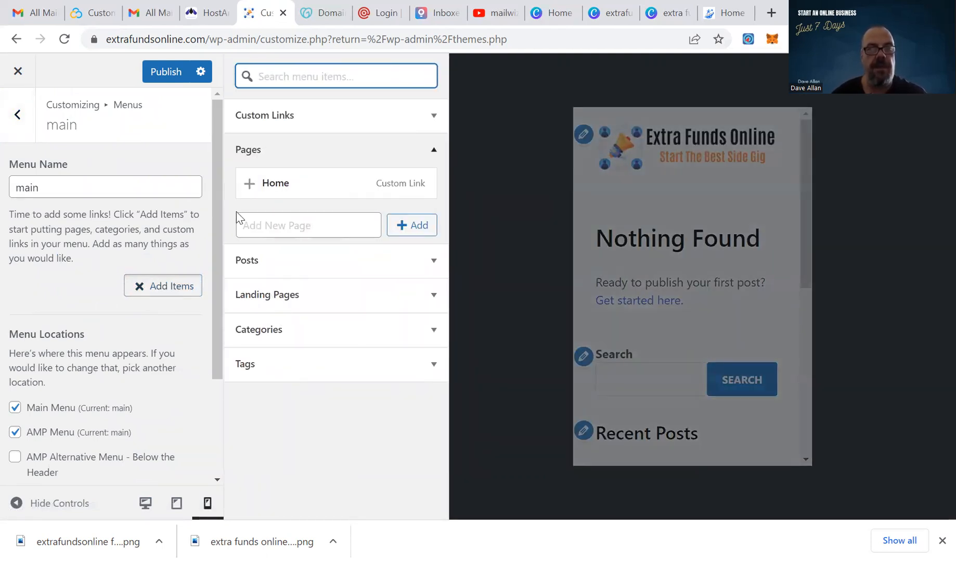
{"action": "left_click", "coordinate": [278, 193]}
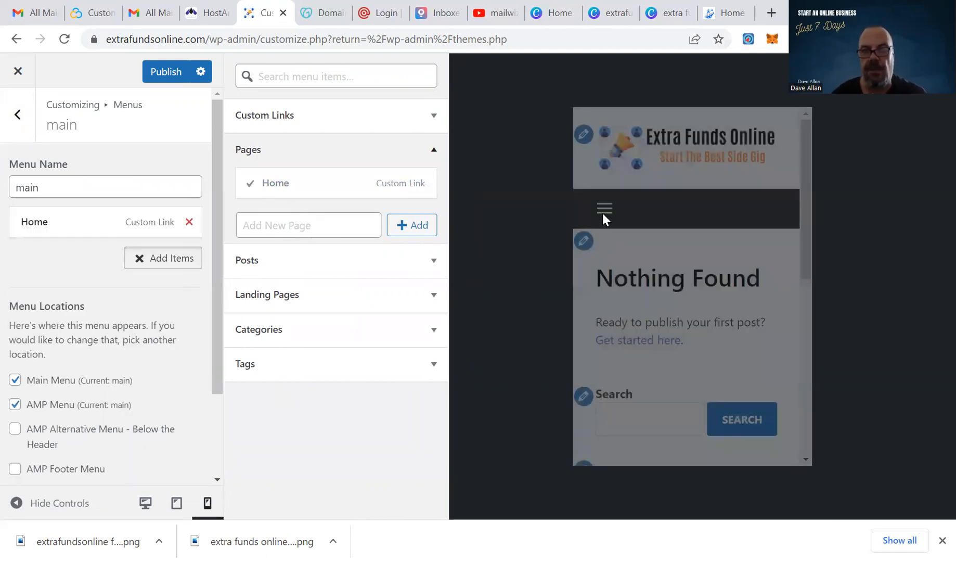
{"action": "left_click", "coordinate": [14, 117]}
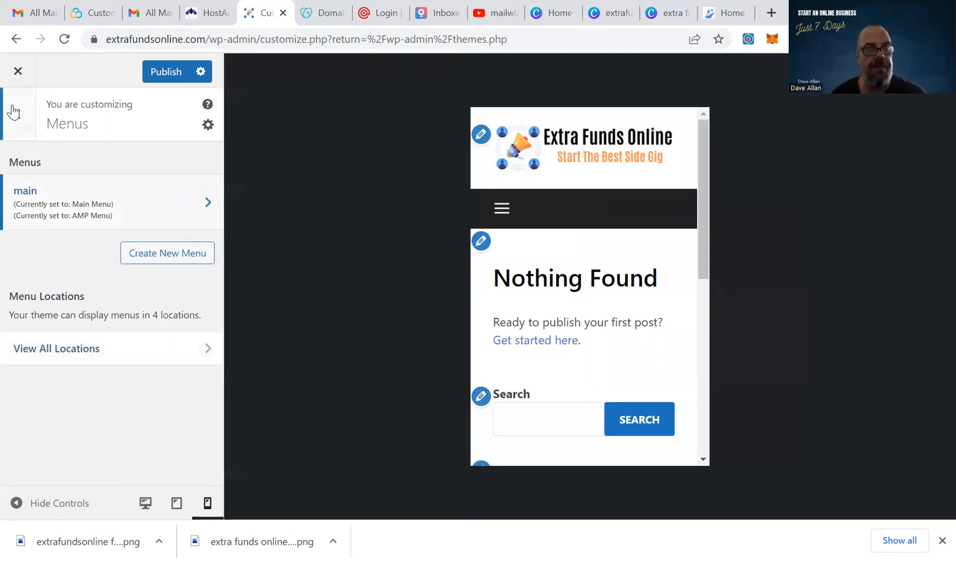
{"action": "left_click", "coordinate": [15, 113]}
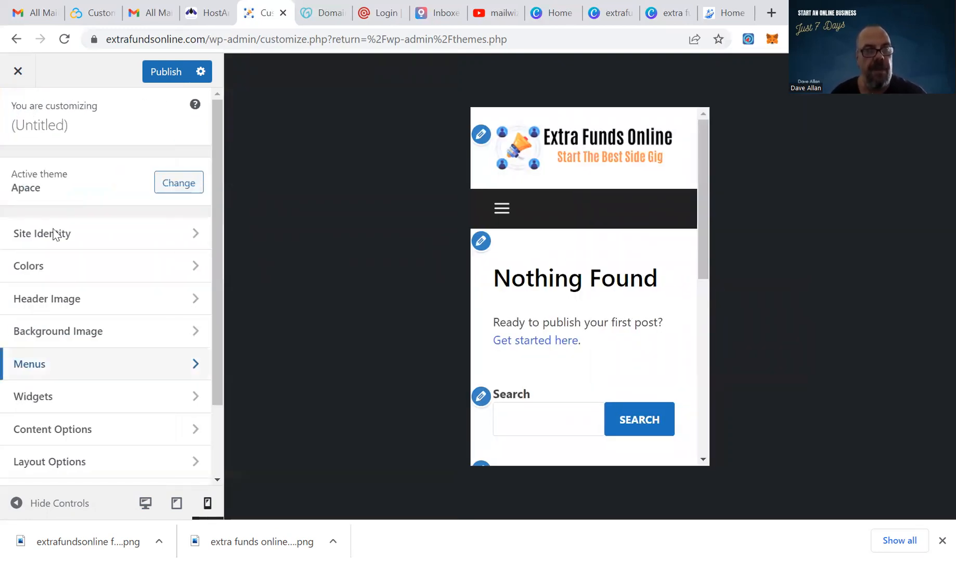
Look through the available Widgets areas and the Content Options settings
{"action": "left_click", "coordinate": [112, 397]}
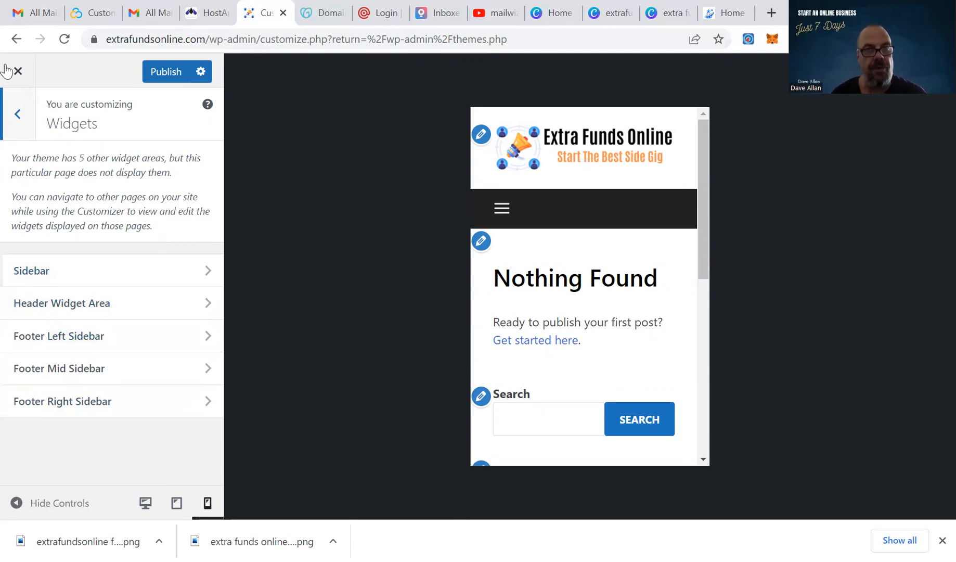
{"action": "left_click", "coordinate": [19, 115]}
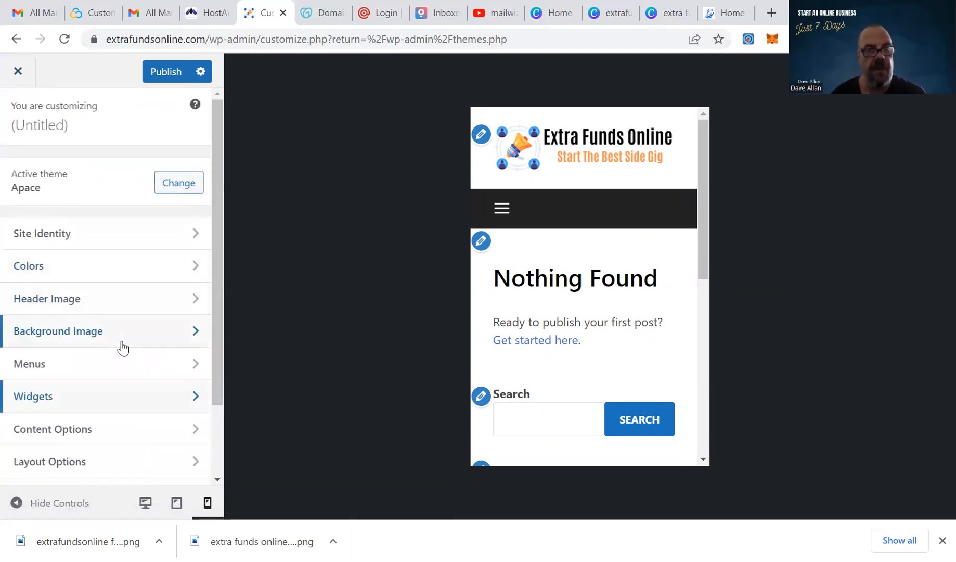
{"action": "left_click", "coordinate": [137, 429]}
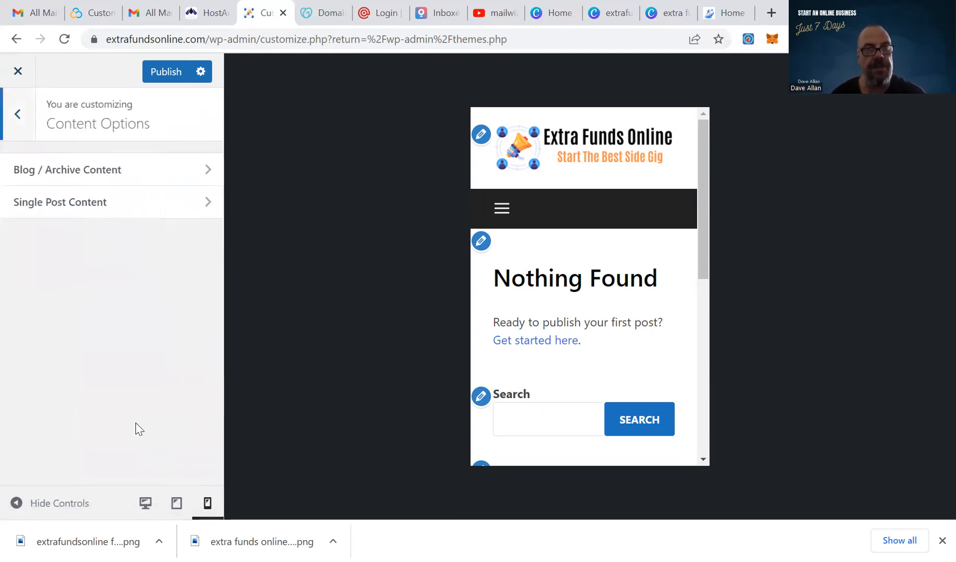
Compare the Wide Layout and Boxed Layout site options in the desktop preview, ending on Boxed Layout
{"action": "left_click", "coordinate": [17, 126]}
{"action": "left_click", "coordinate": [64, 464]}
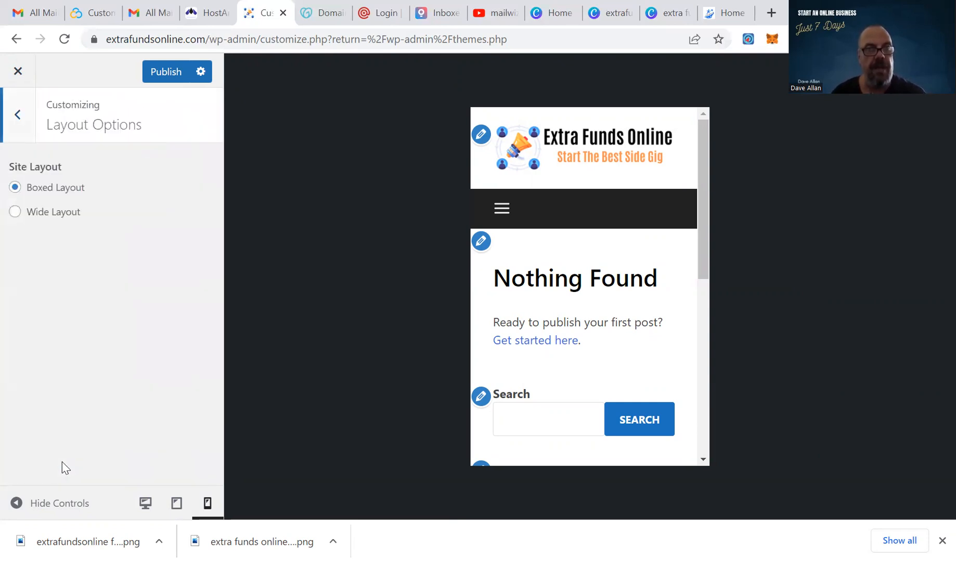
{"action": "left_click", "coordinate": [15, 213]}
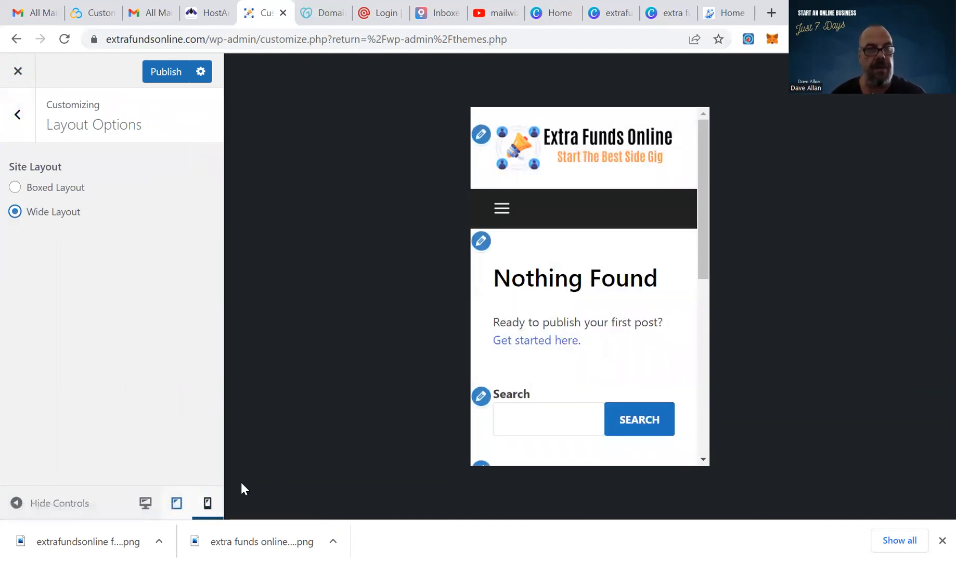
{"action": "left_click", "coordinate": [145, 502]}
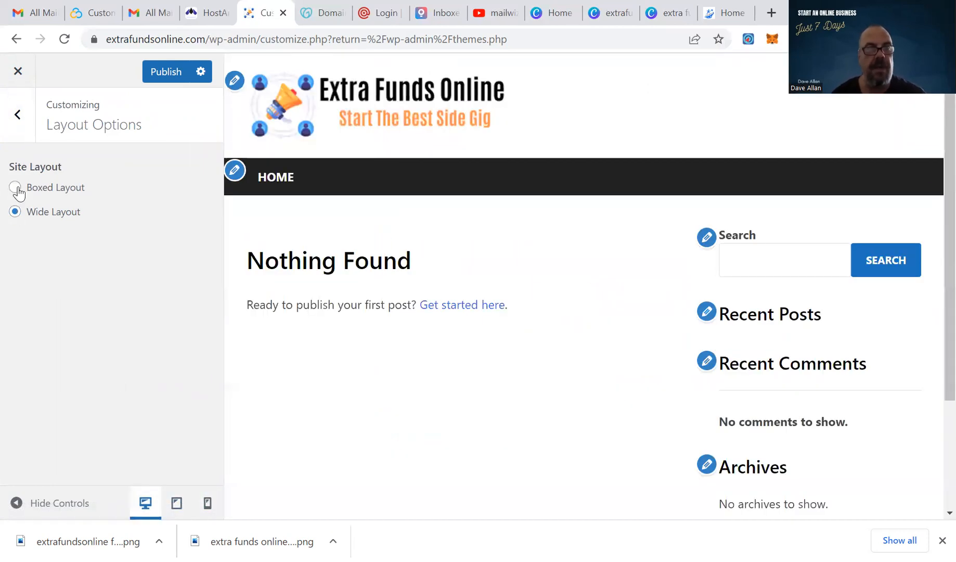
{"action": "left_click", "coordinate": [15, 188]}
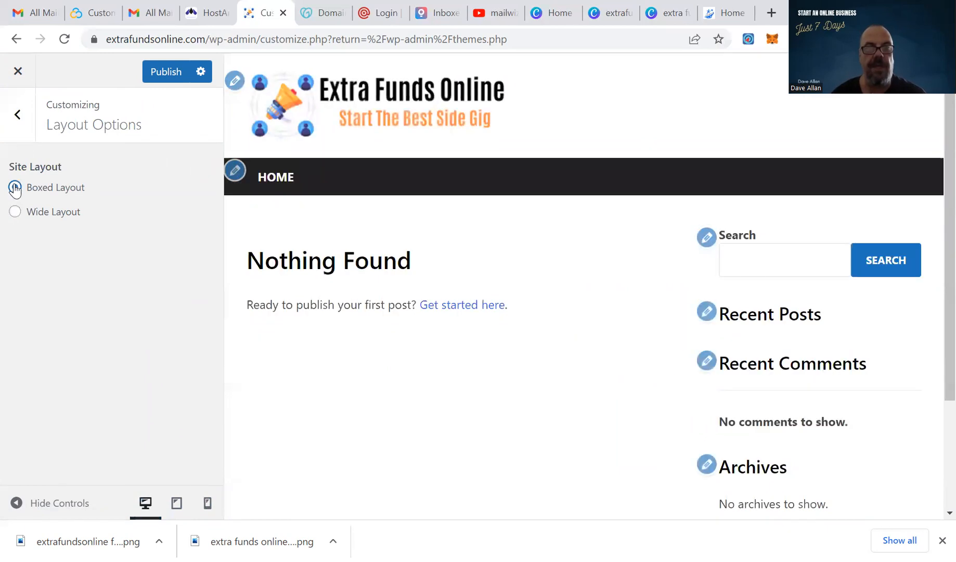
{"action": "left_click", "coordinate": [15, 212]}
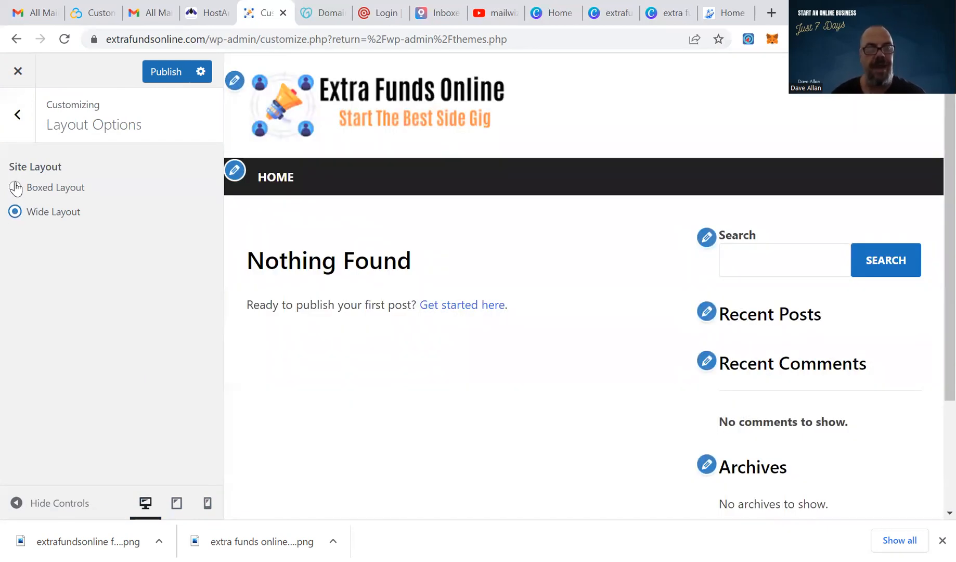
{"action": "left_click", "coordinate": [16, 187]}
{"action": "left_click", "coordinate": [17, 115]}
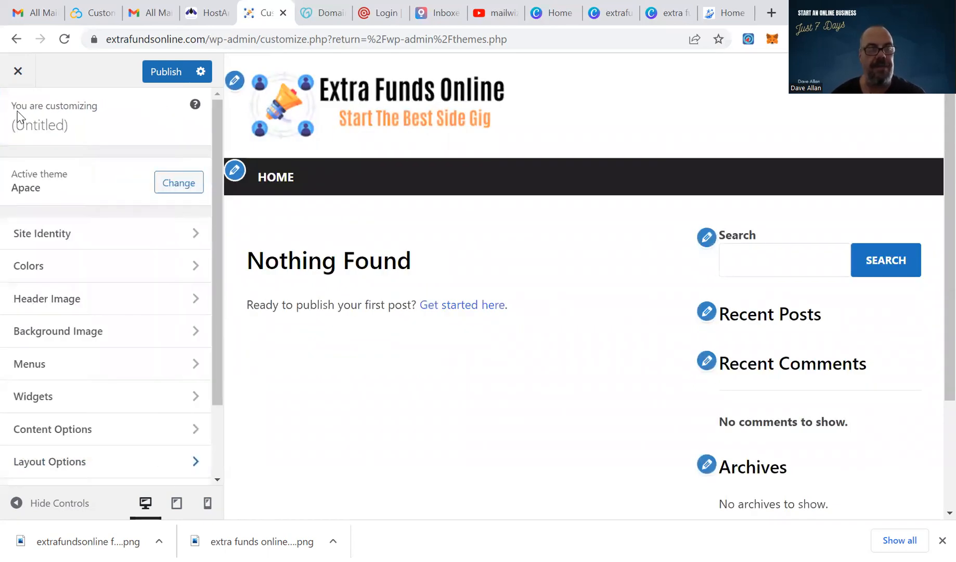
Publish the theme customizations and close the customizer to return to the Themes page
{"action": "scroll", "coordinate": [162, 386], "scroll_direction": "down", "scroll_amount": 2}
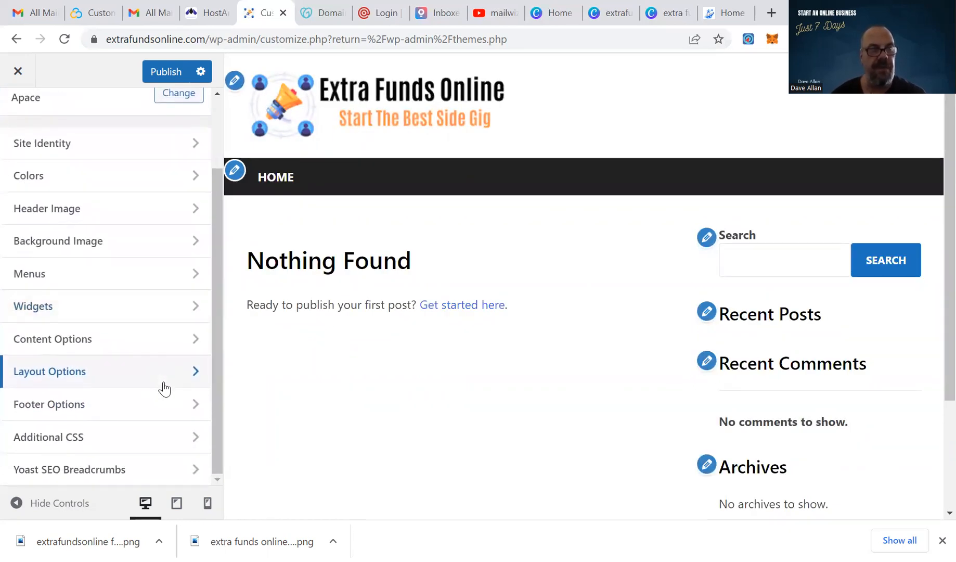
{"action": "scroll", "coordinate": [141, 346], "scroll_direction": "up", "scroll_amount": 2}
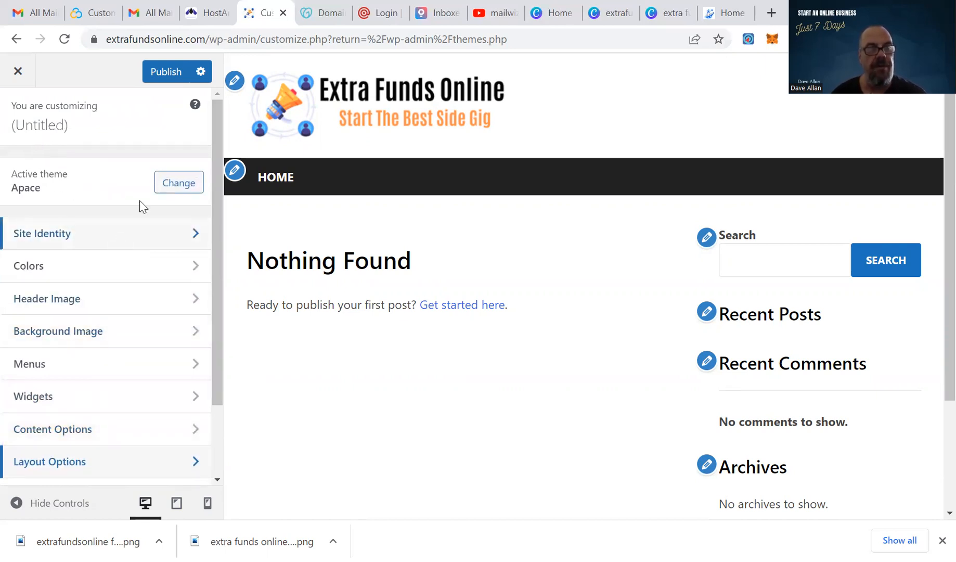
{"action": "left_click", "coordinate": [170, 74]}
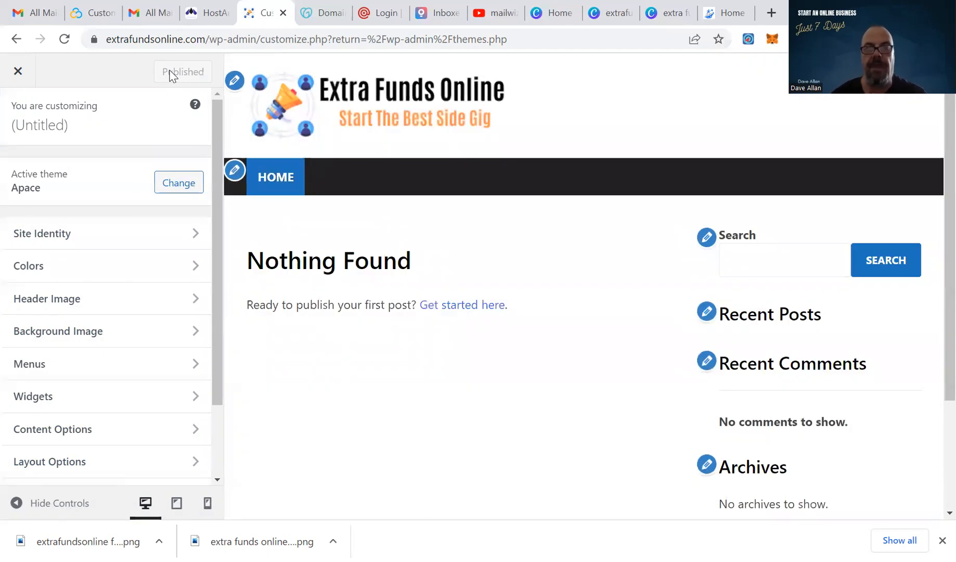
{"action": "left_click", "coordinate": [18, 71]}
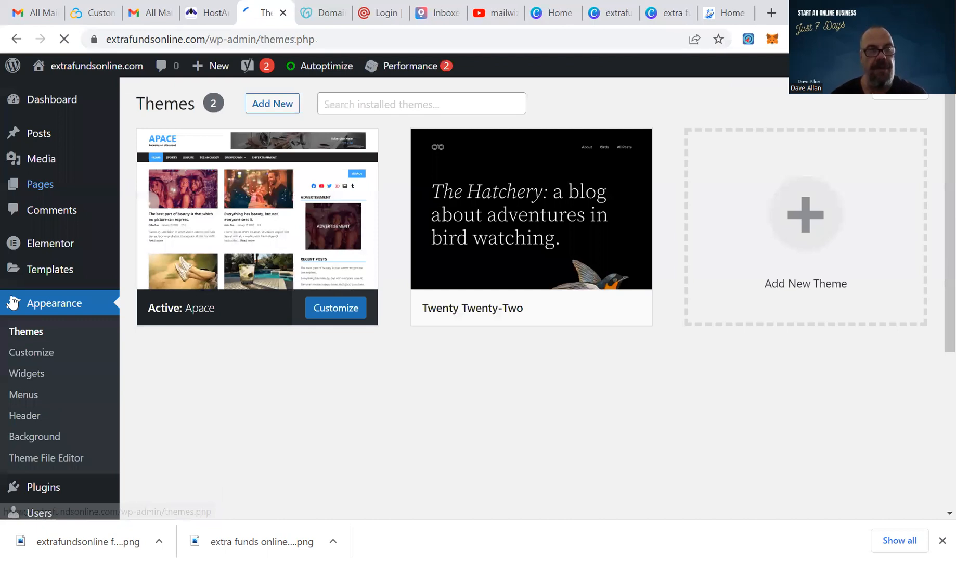
Set the site's permalink structure to Post name and save the change
{"action": "scroll", "coordinate": [43, 318], "scroll_direction": "down", "scroll_amount": 5}
{"action": "mouse_move", "coordinate": [123, 311]}
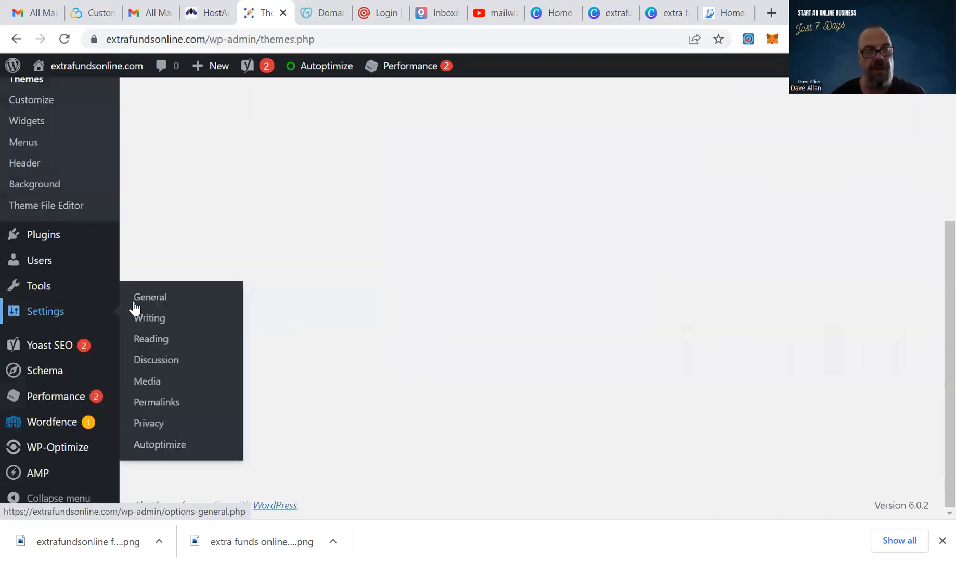
{"action": "left_click", "coordinate": [156, 401]}
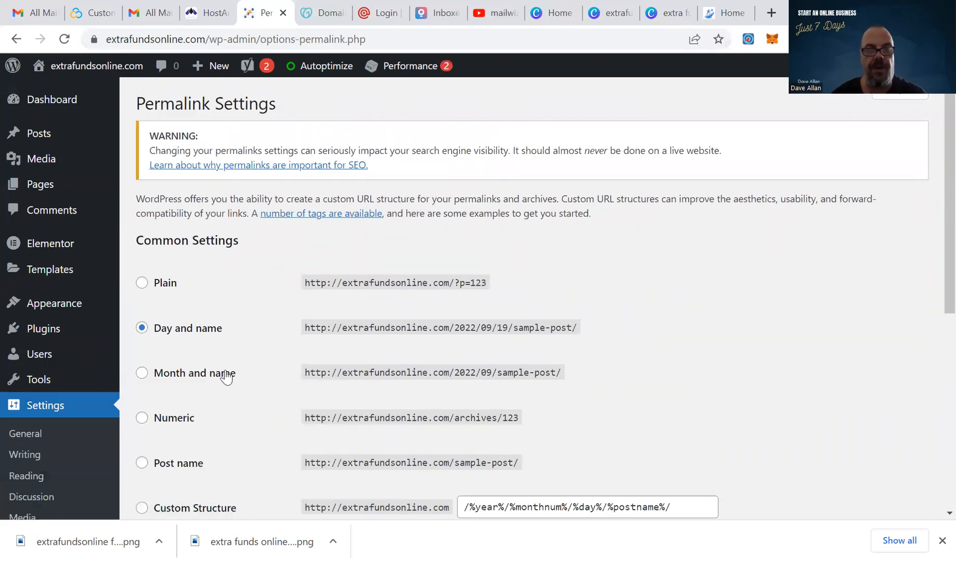
{"action": "scroll", "coordinate": [226, 374], "scroll_direction": "down", "scroll_amount": 2}
{"action": "left_click", "coordinate": [142, 368]}
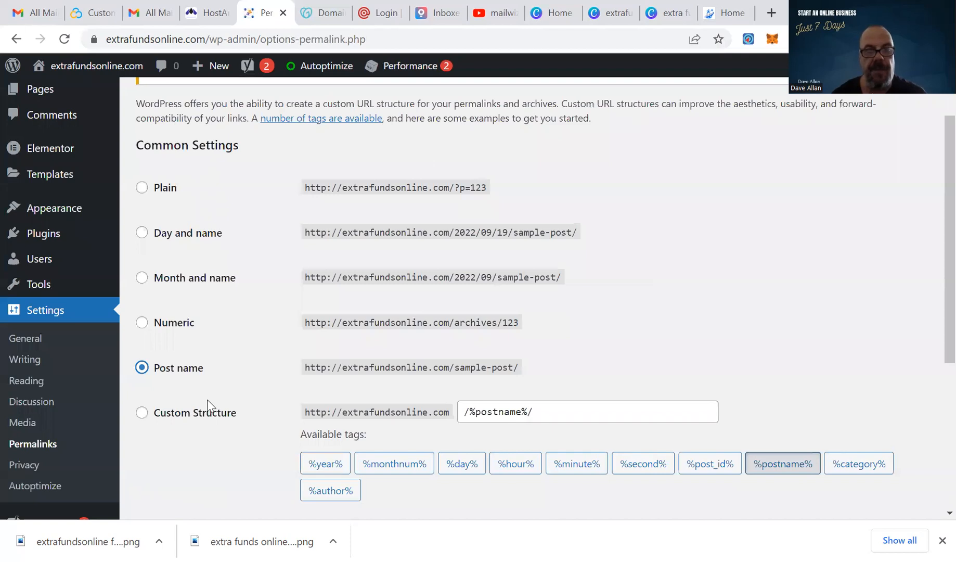
{"action": "scroll", "coordinate": [208, 406], "scroll_direction": "down", "scroll_amount": 5}
{"action": "left_click", "coordinate": [187, 442]}
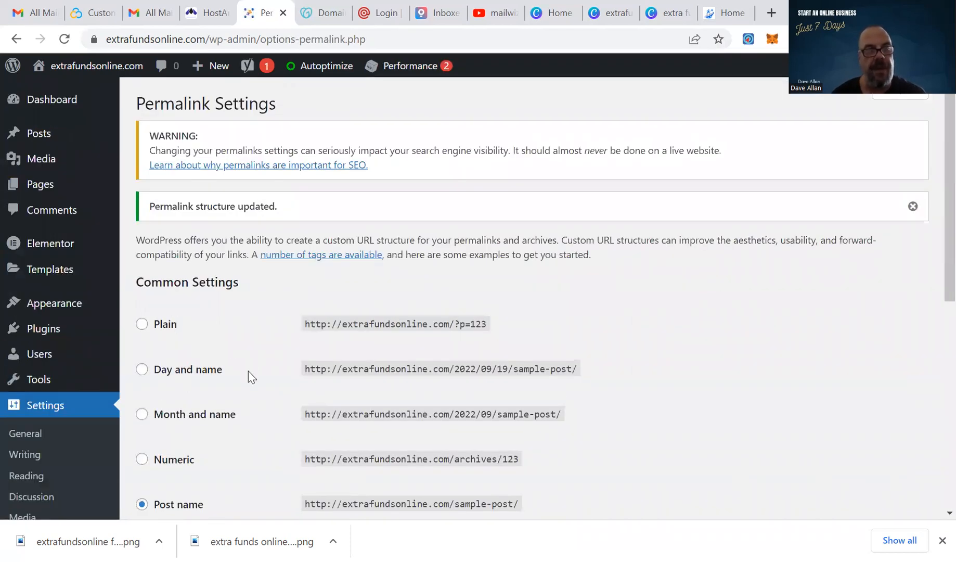
Review the site's General settings and Writing settings without changing anything
{"action": "left_click", "coordinate": [26, 433]}
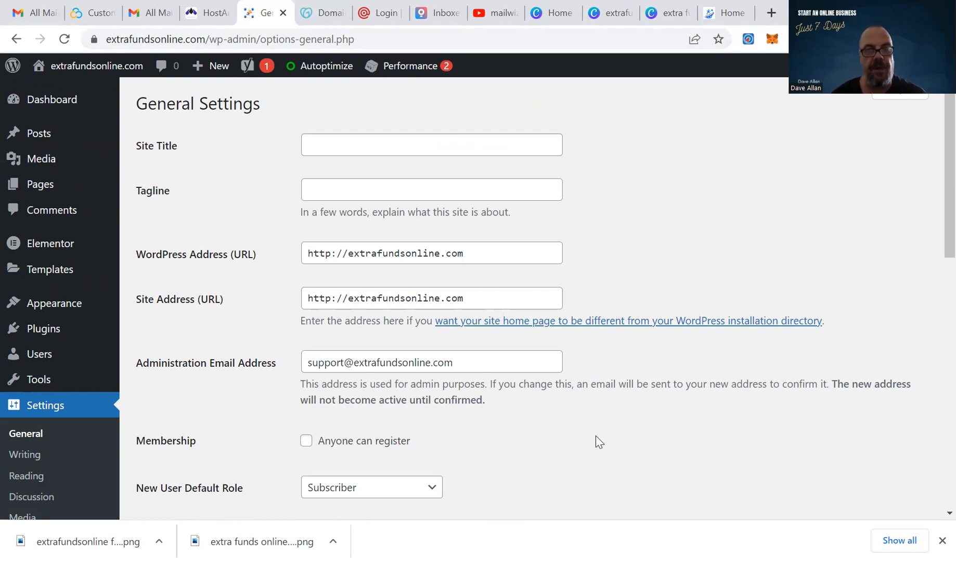
{"action": "scroll", "coordinate": [596, 436], "scroll_direction": "down", "scroll_amount": 4}
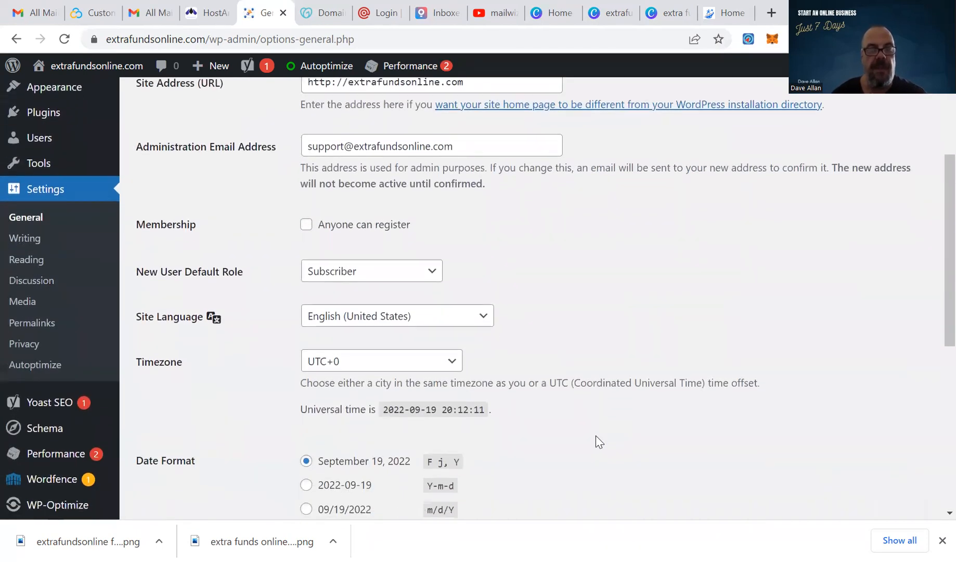
{"action": "scroll", "coordinate": [523, 396], "scroll_direction": "down", "scroll_amount": 5}
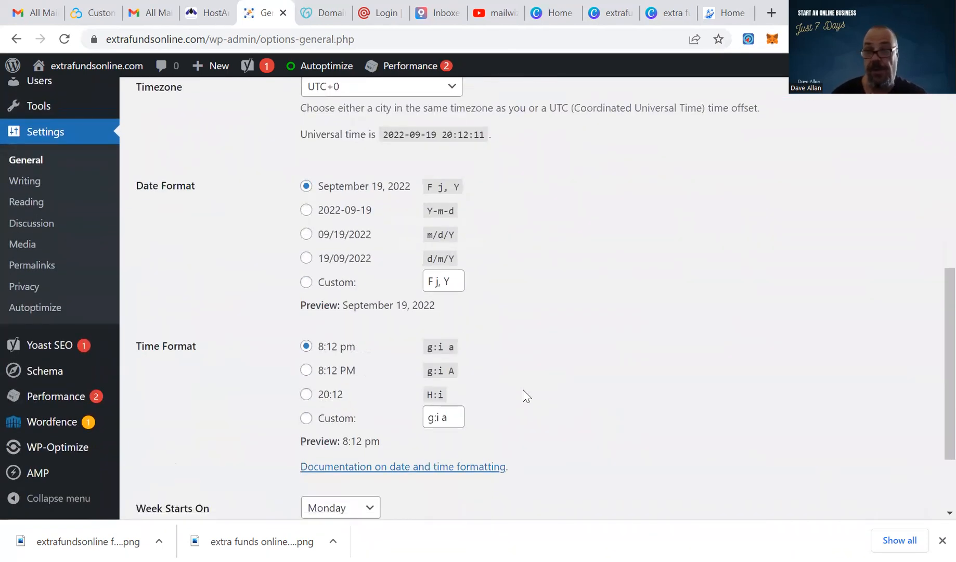
{"action": "scroll", "coordinate": [526, 395], "scroll_direction": "down", "scroll_amount": 1}
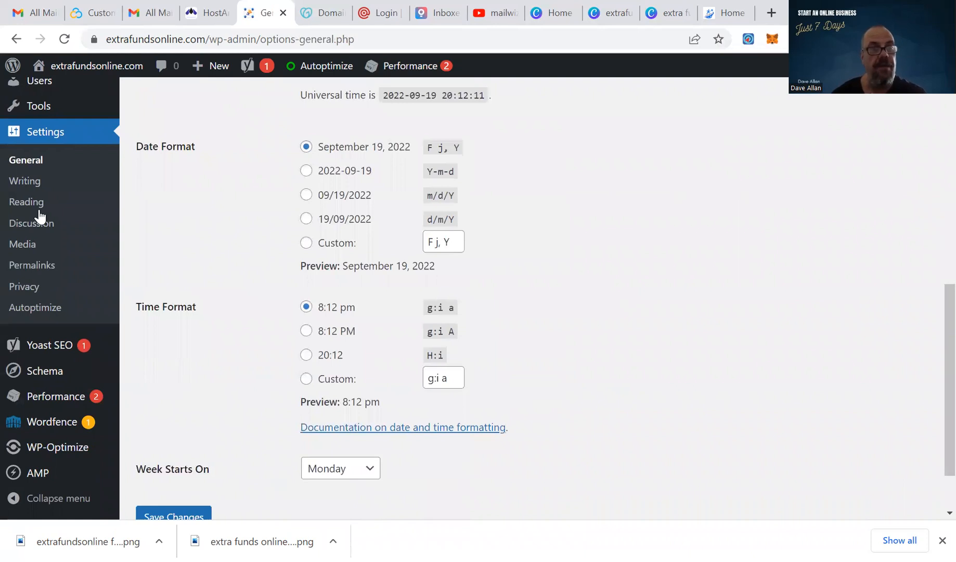
{"action": "left_click", "coordinate": [38, 182]}
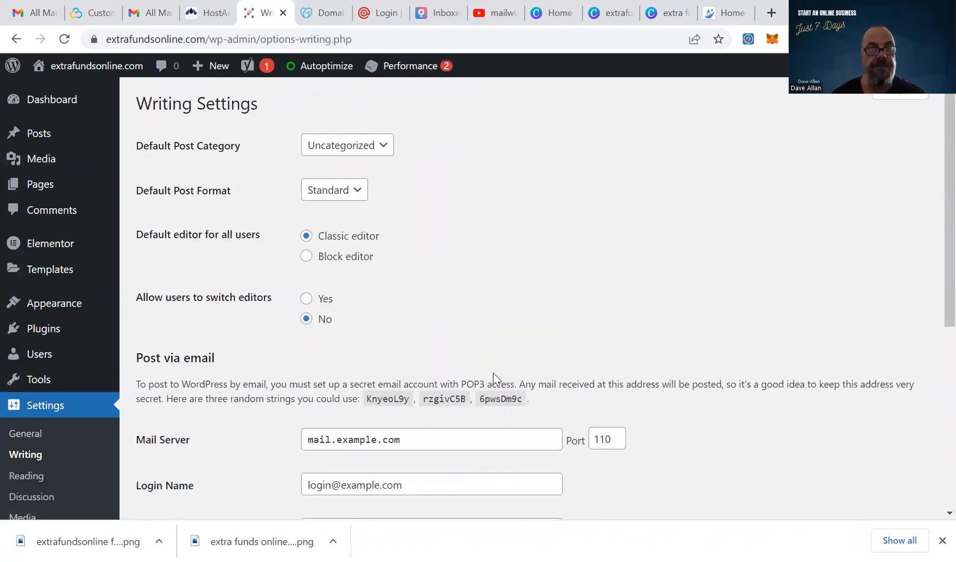
{"action": "scroll", "coordinate": [508, 386], "scroll_direction": "down", "scroll_amount": 6}
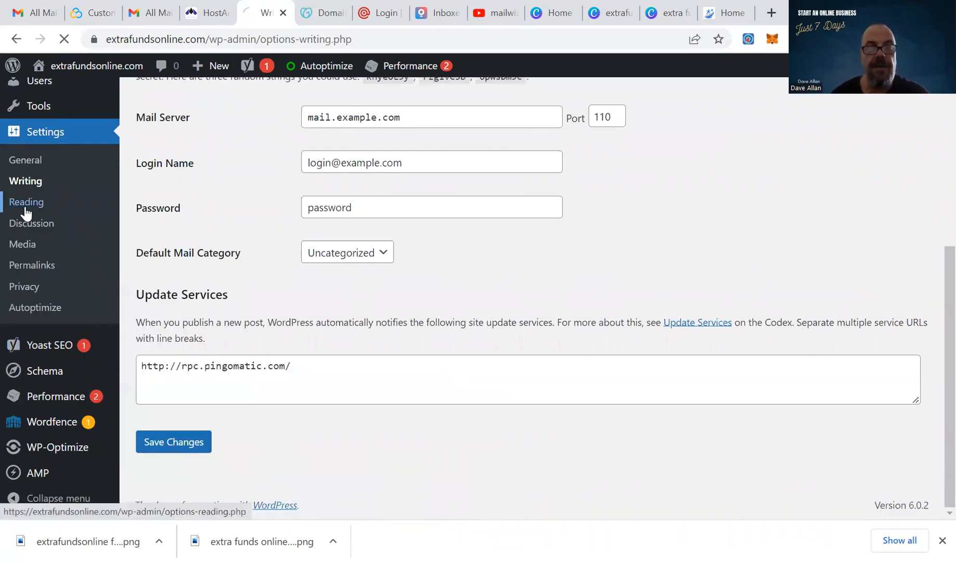
Choose Excerpt in the Reading settings as the content included for each post in a feed
{"action": "left_click", "coordinate": [24, 203]}
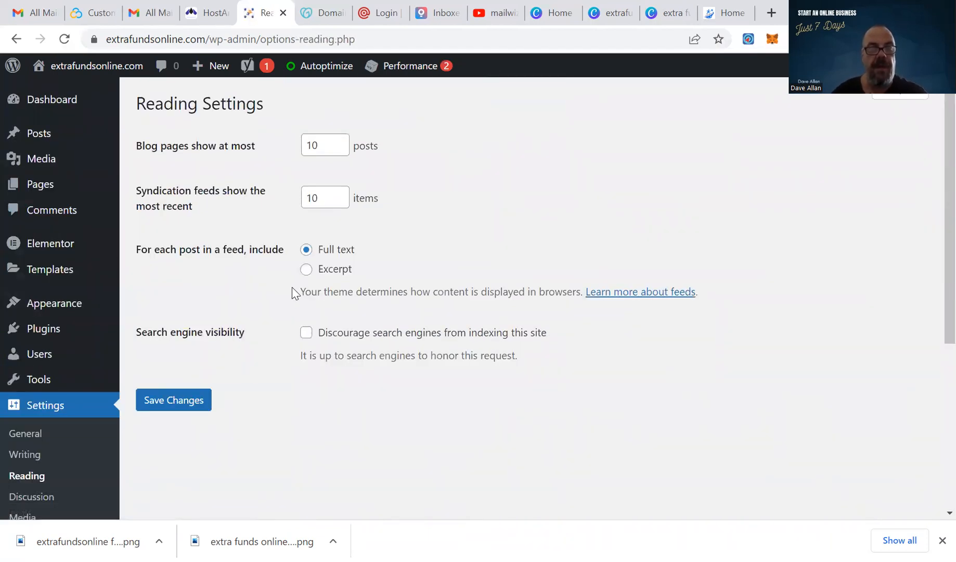
{"action": "left_click", "coordinate": [307, 269]}
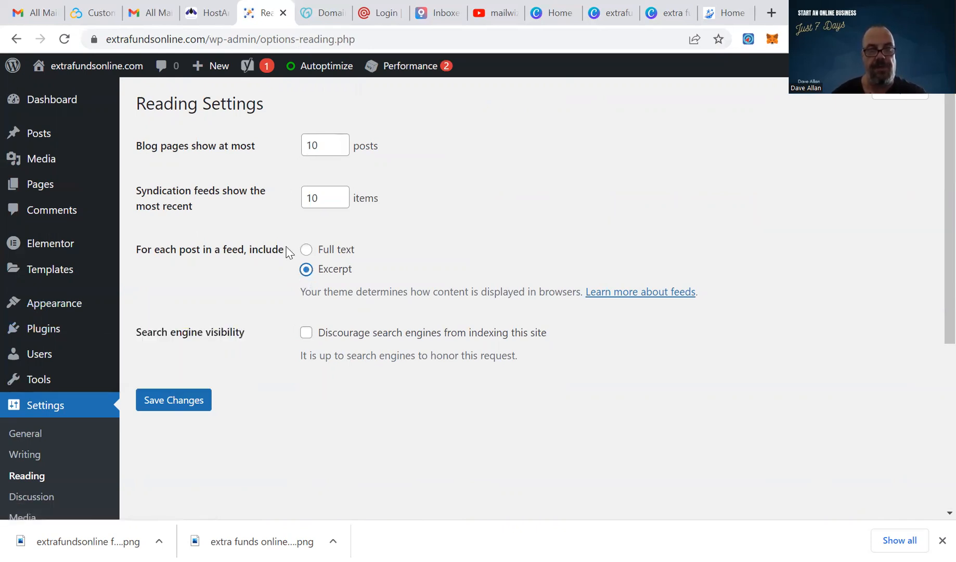
{"action": "scroll", "coordinate": [63, 463], "scroll_direction": "down", "scroll_amount": 2}
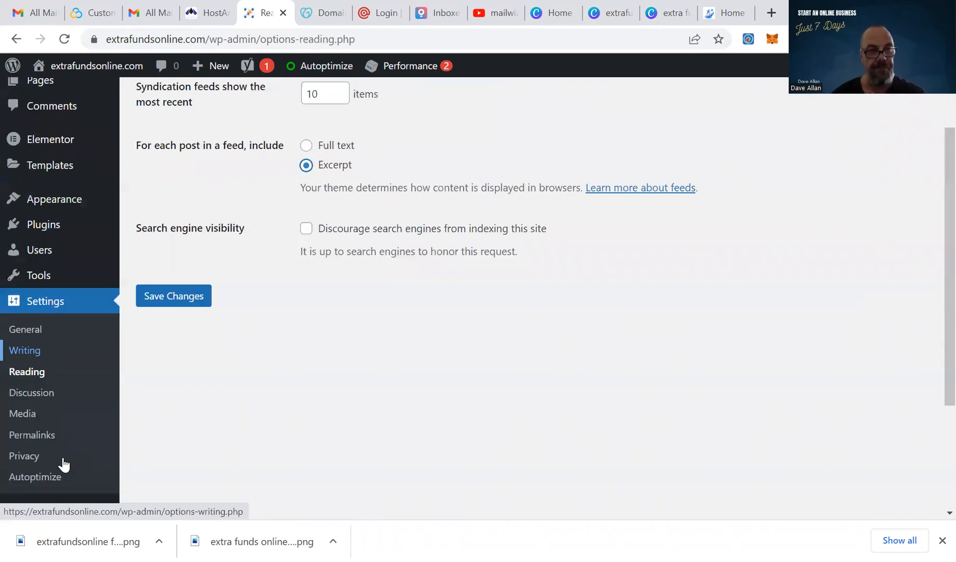
Review the comment options in the Discussion settings and the privacy policy page options in the Privacy settings
{"action": "left_click", "coordinate": [27, 399]}
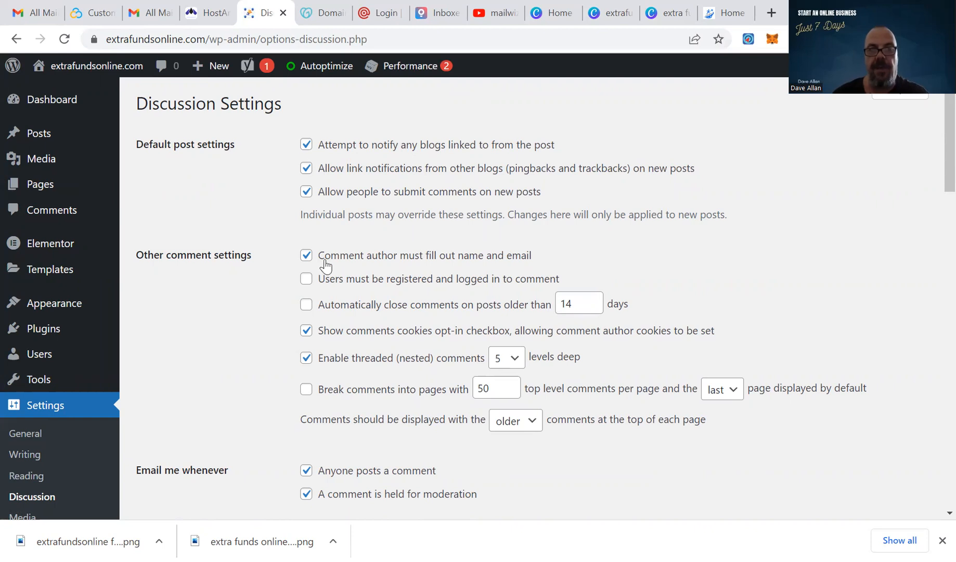
{"action": "scroll", "coordinate": [210, 420], "scroll_direction": "down", "scroll_amount": 2}
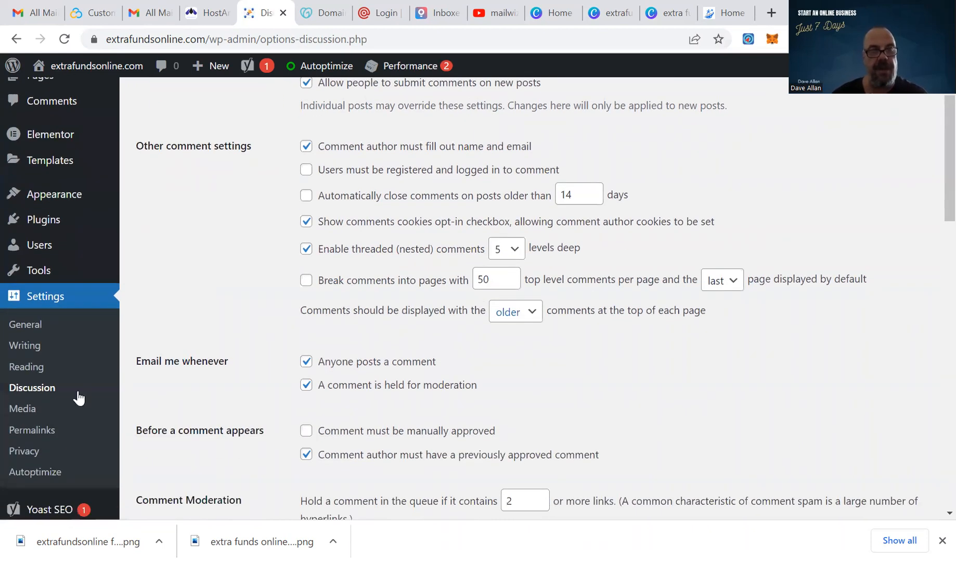
{"action": "scroll", "coordinate": [77, 394], "scroll_direction": "down", "scroll_amount": 1}
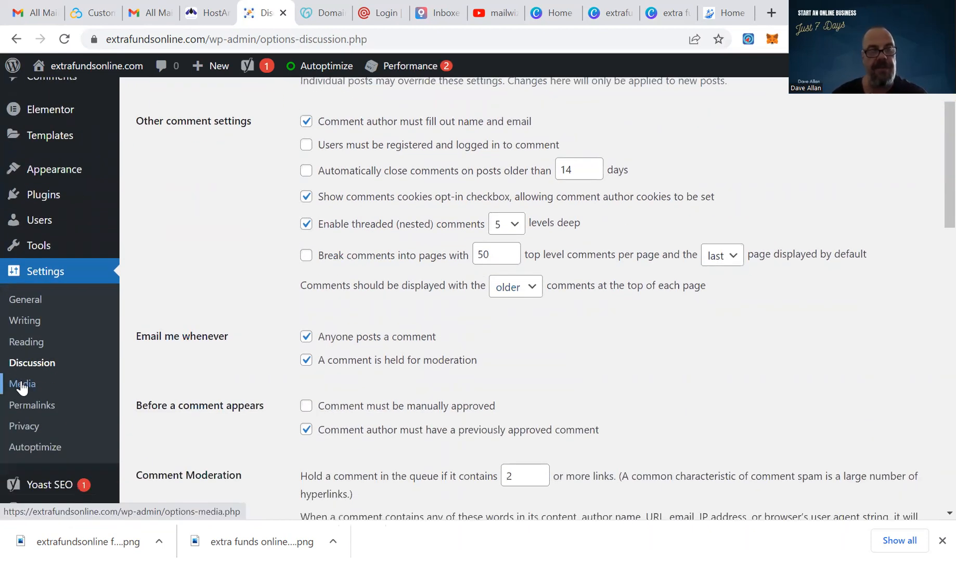
{"action": "left_click", "coordinate": [27, 428]}
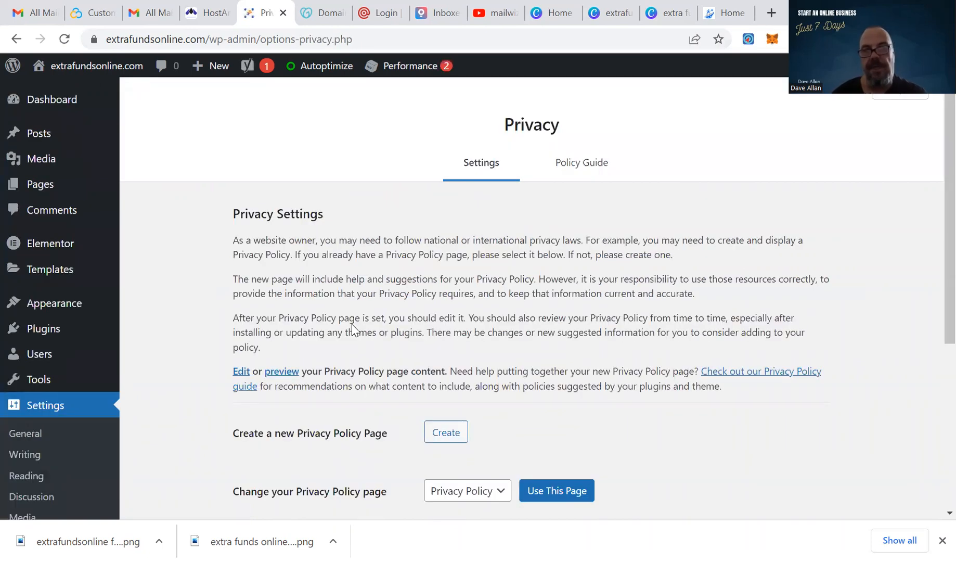
{"action": "scroll", "coordinate": [618, 435], "scroll_direction": "down", "scroll_amount": 3}
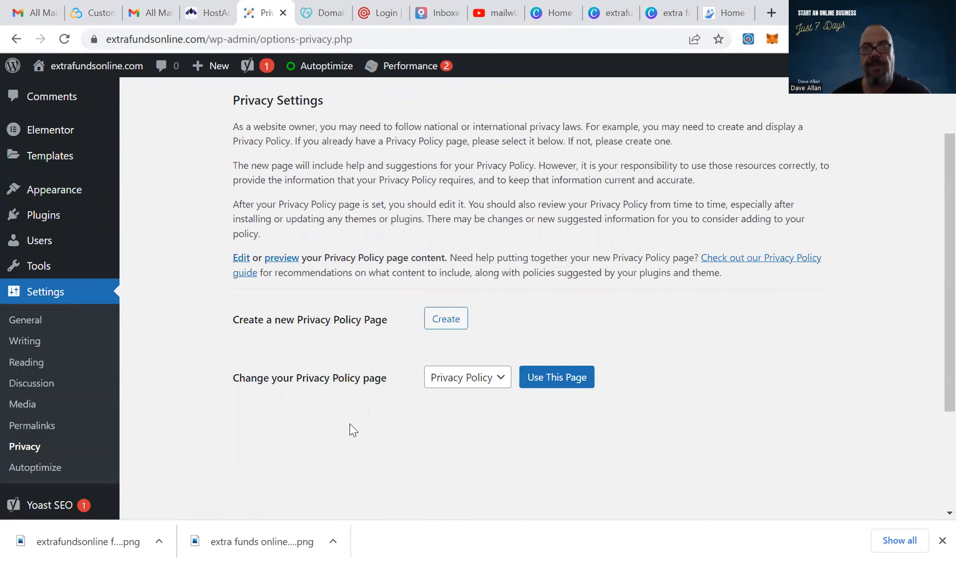
{"action": "scroll", "coordinate": [73, 354], "scroll_direction": "down", "scroll_amount": 2}
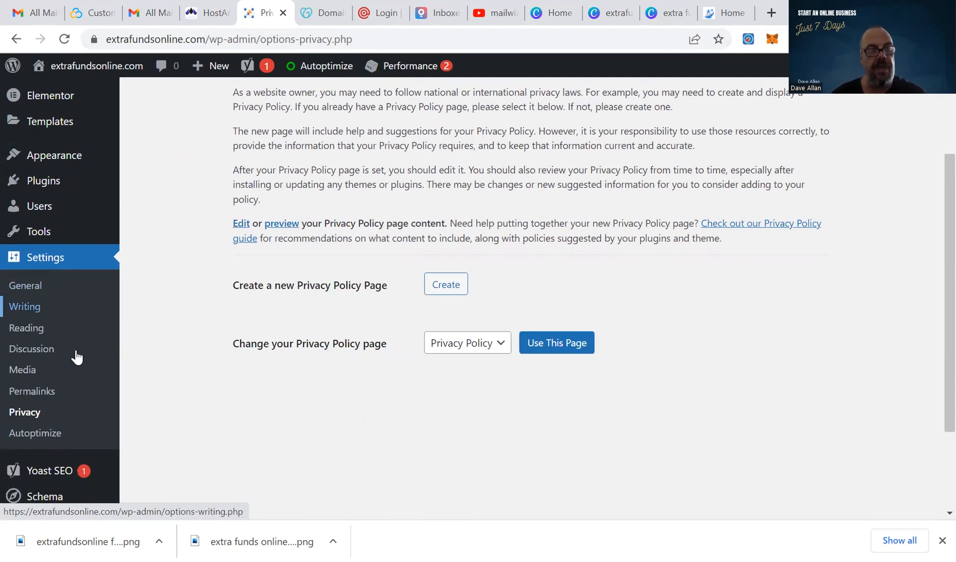
Look over the JavaScript, CSS and HTML options in the Autoptimize settings
{"action": "left_click", "coordinate": [34, 402]}
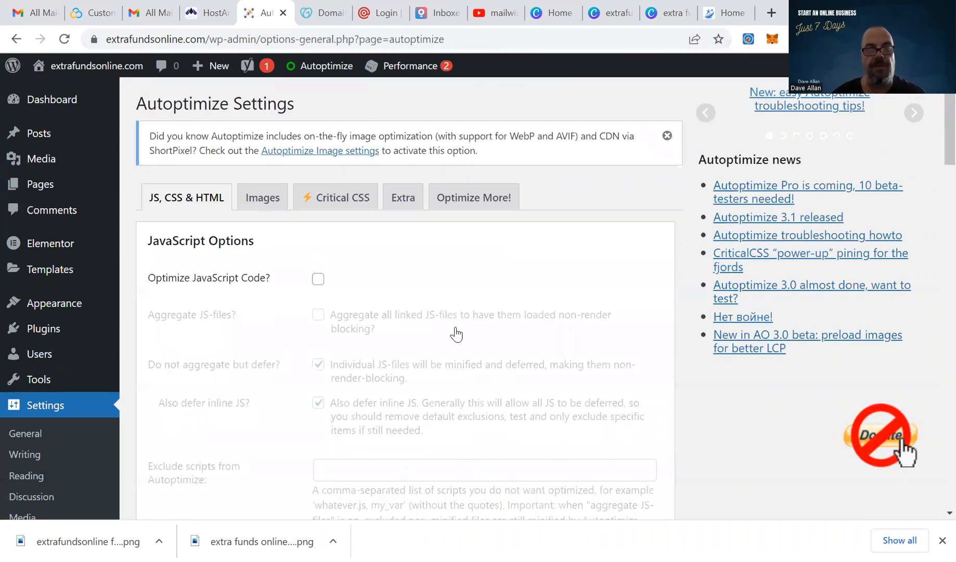
{"action": "scroll", "coordinate": [457, 334], "scroll_direction": "down", "scroll_amount": 3}
{"action": "scroll", "coordinate": [456, 333], "scroll_direction": "down", "scroll_amount": 5}
{"action": "scroll", "coordinate": [454, 326], "scroll_direction": "up", "scroll_amount": 10}
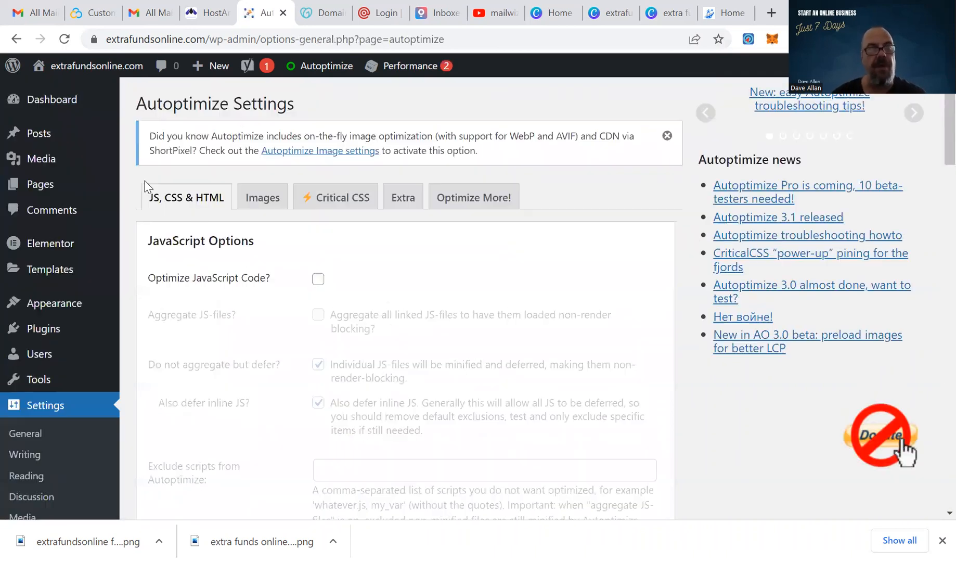
Start a new blank post from the Posts list and place the cursor in its content area
{"action": "mouse_move", "coordinate": [25, 181]}
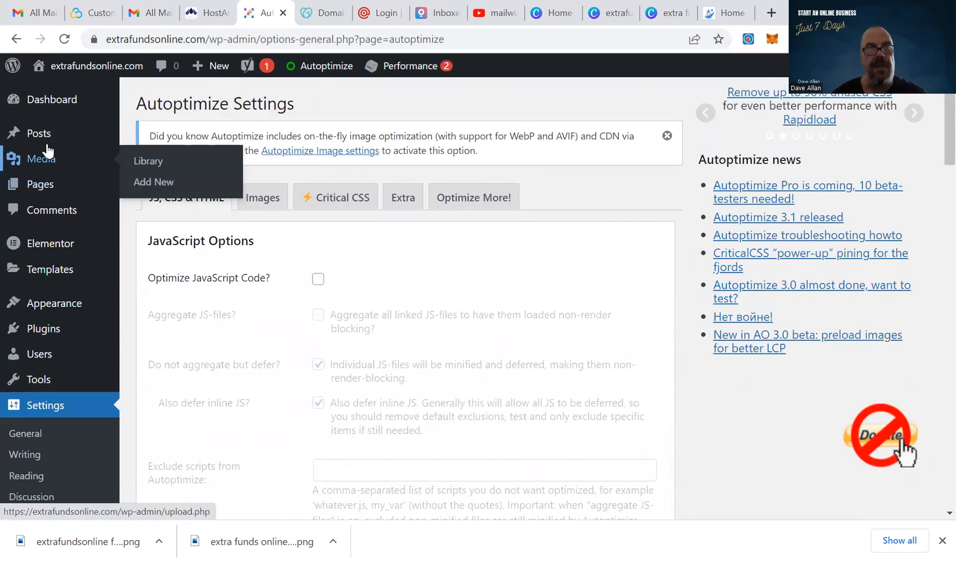
{"action": "mouse_move", "coordinate": [67, 139]}
{"action": "left_click", "coordinate": [160, 137]}
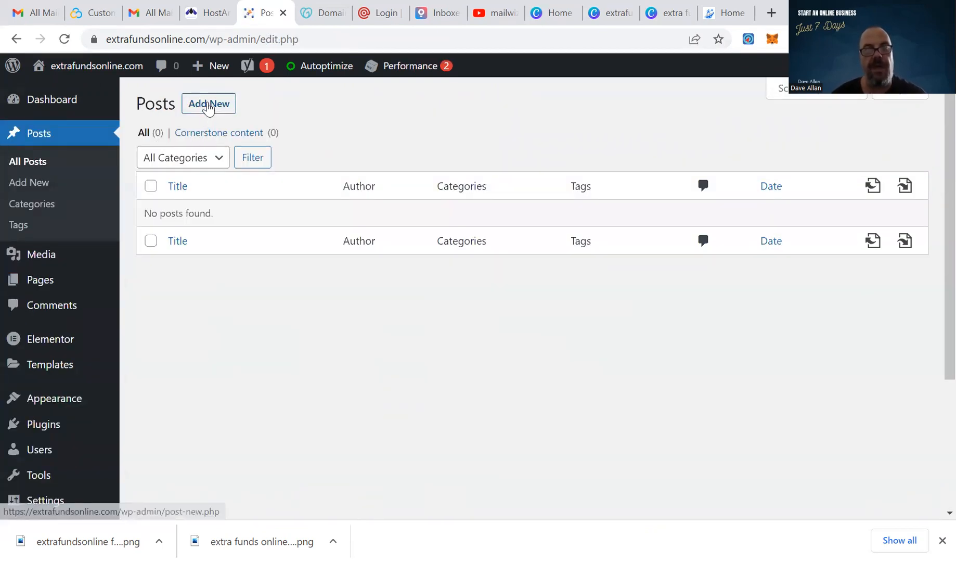
{"action": "left_click", "coordinate": [209, 104]}
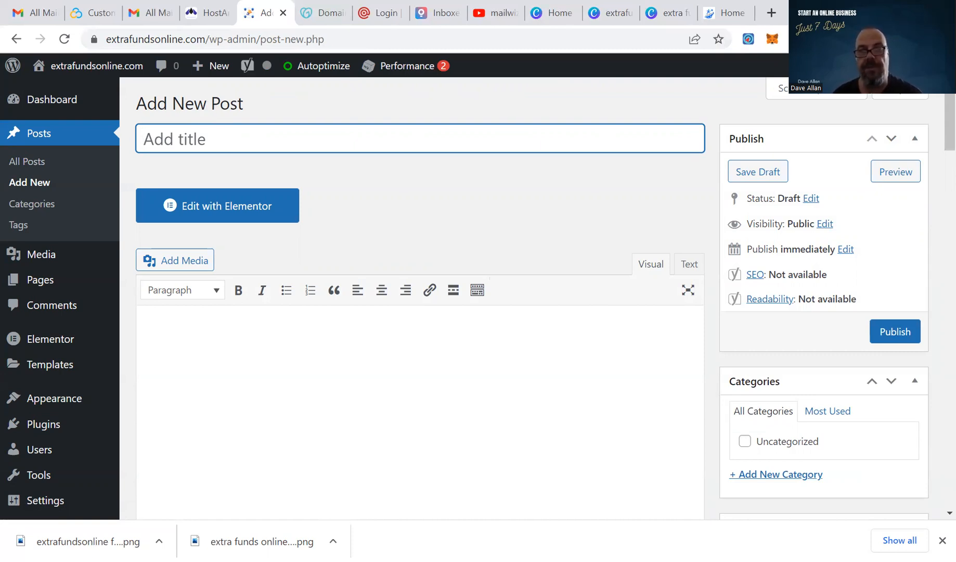
{"action": "left_click", "coordinate": [304, 381]}
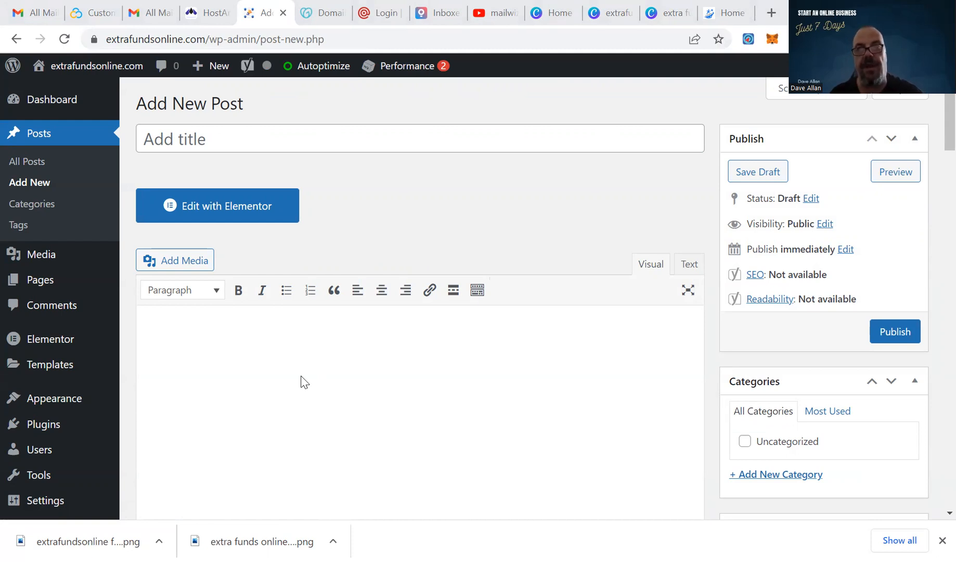
Paste the prepared autoresponder article into the post's content area
{"action": "left_click", "coordinate": [216, 312]}
{"action": "key", "text": "ctrl+v"}
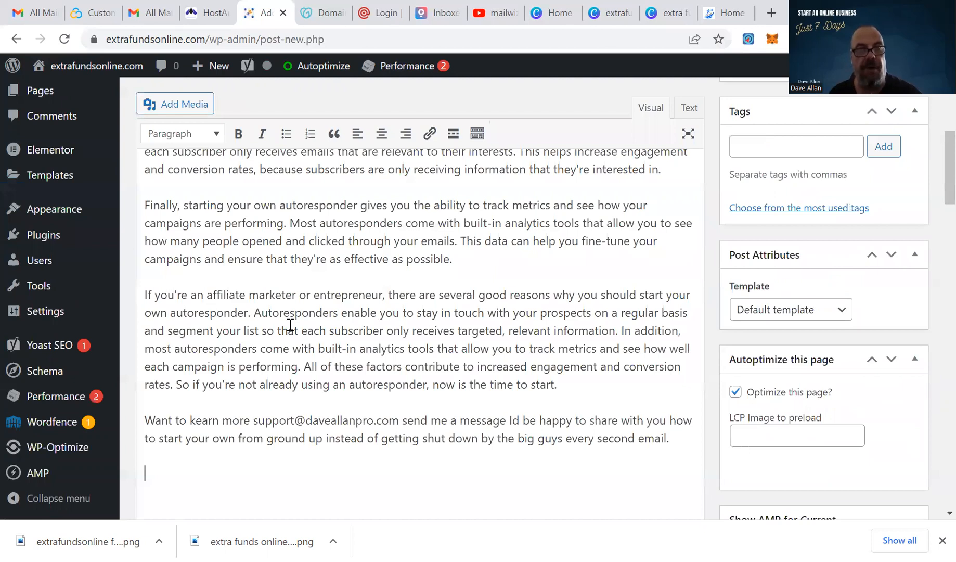
{"action": "scroll", "coordinate": [311, 330], "scroll_direction": "up", "scroll_amount": 10}
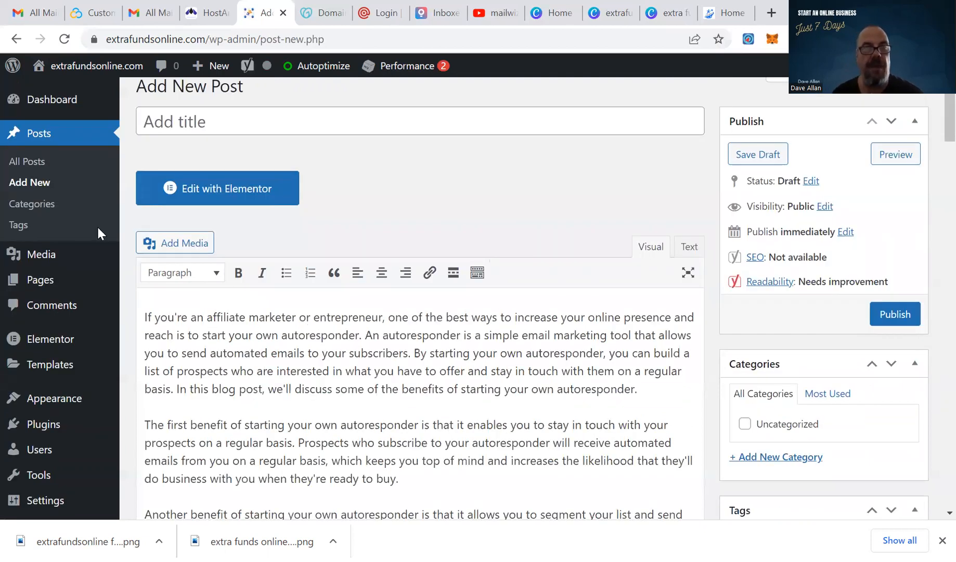
Title the post "Why You Need Email Marketing"
{"action": "scroll", "coordinate": [165, 135], "scroll_direction": "up", "scroll_amount": 1}
{"action": "left_click", "coordinate": [165, 135]}
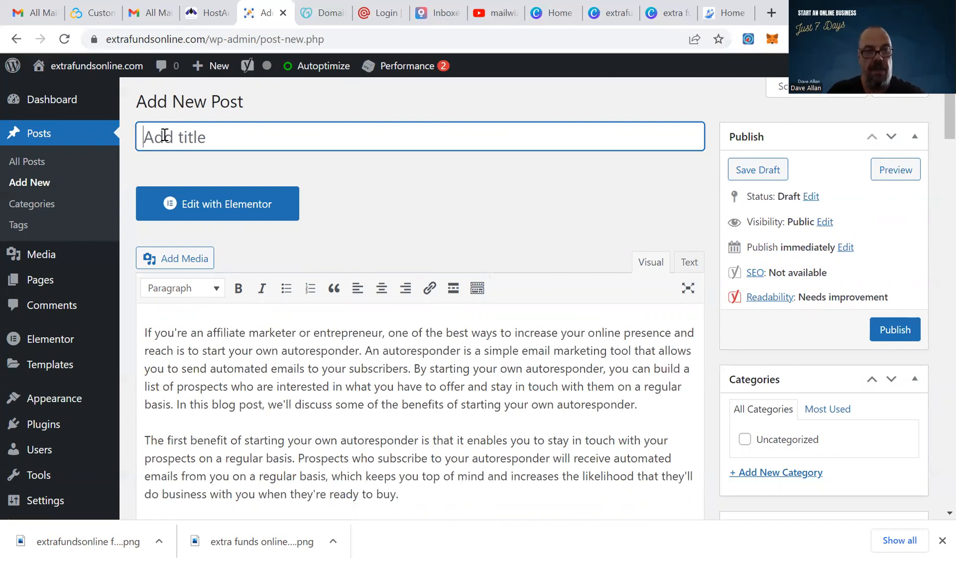
{"action": "type", "text": "Wh"}
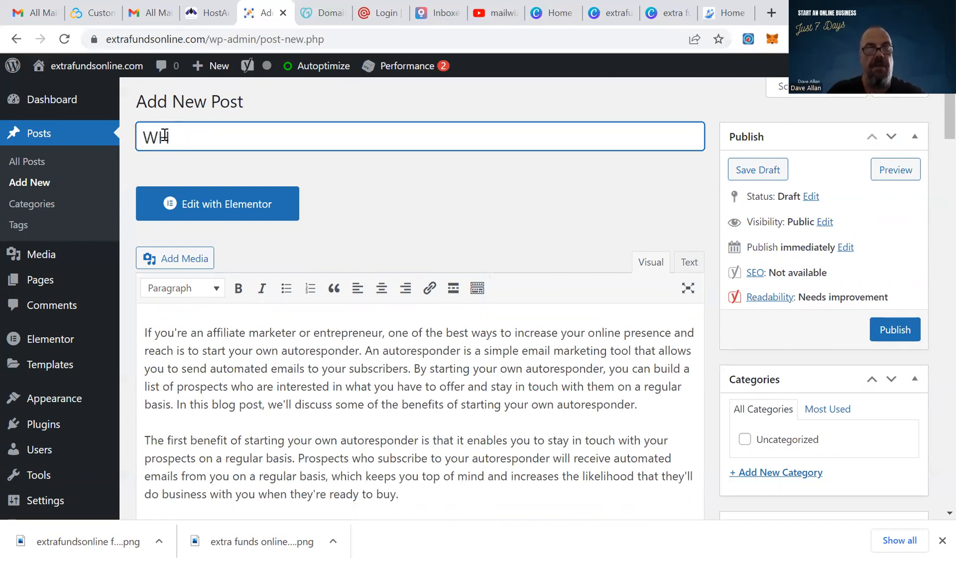
{"action": "type", "text": "ayhy yo"}
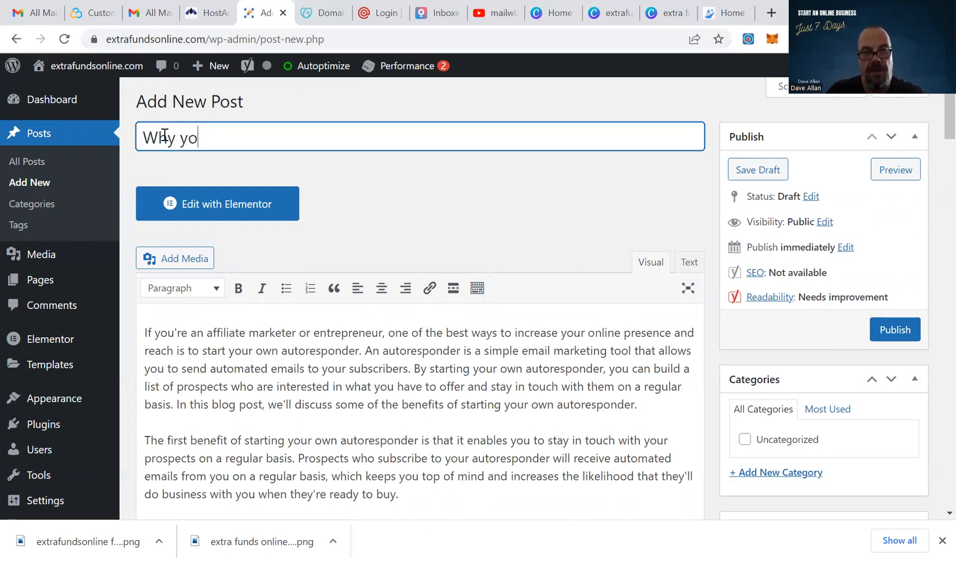
{"action": "type", "text": "u need emai"}
{"action": "key", "text": "BackSpace"}
{"action": "key", "text": "BackSpace"}
{"action": "key", "text": "BackSpace"}
{"action": "key", "text": "BackSpace"}
{"action": "key", "text": "BackSpace"}
{"action": "key", "text": "BackSpace"}
{"action": "key", "text": "BackSpace"}
{"action": "key", "text": "BackSpace"}
{"action": "key", "text": "BackSpace"}
{"action": "key", "text": "BackSpace"}
{"action": "key", "text": "BackSpace"}
{"action": "type", "text": "You Ne"}
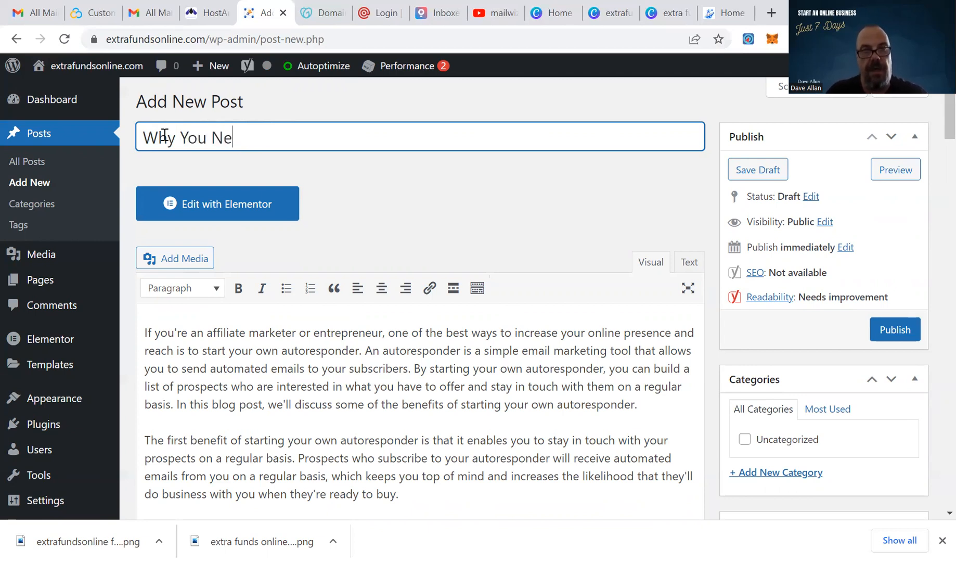
{"action": "type", "text": "ed Email Marketing"}
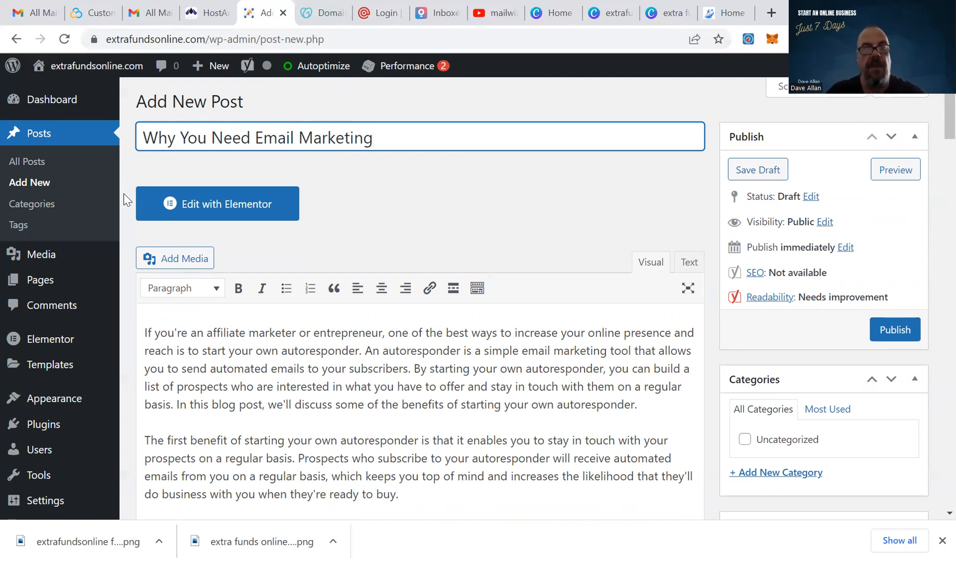
Set the Yoast SEO focus keyphrase to "email marketing" and look over the post's search preview, slug and meta description fields
{"action": "scroll", "coordinate": [559, 399], "scroll_direction": "down", "scroll_amount": 6}
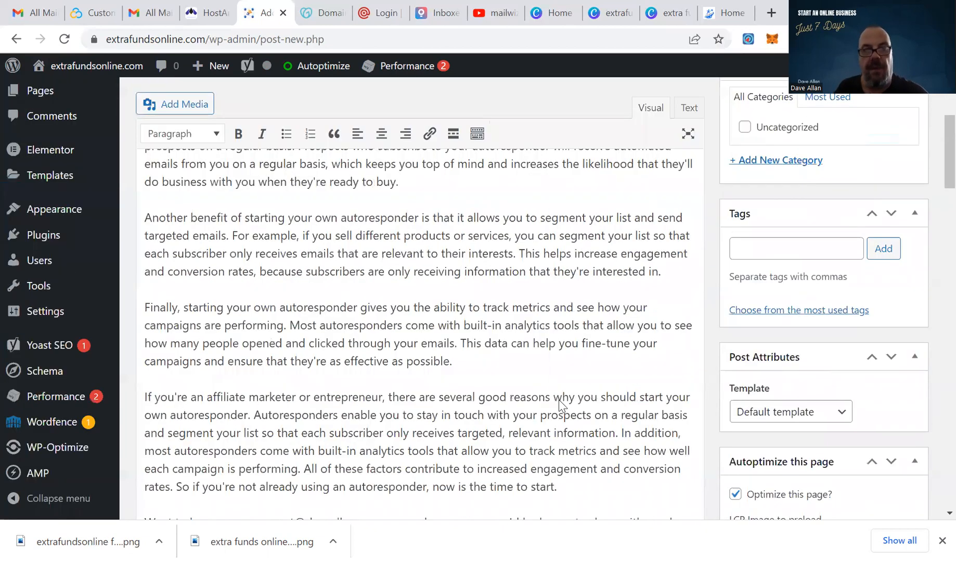
{"action": "scroll", "coordinate": [559, 405], "scroll_direction": "down", "scroll_amount": 5}
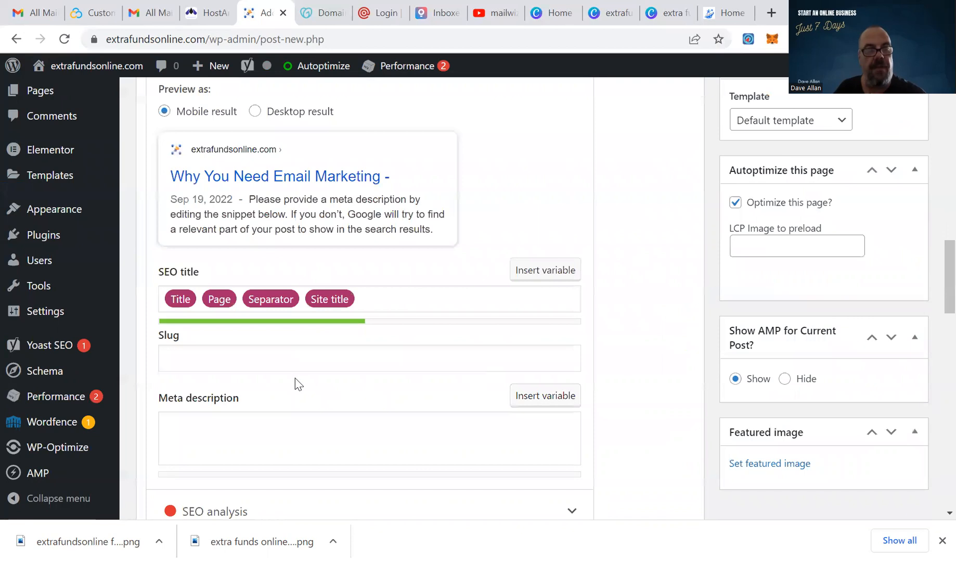
{"action": "scroll", "coordinate": [295, 378], "scroll_direction": "up", "scroll_amount": 4}
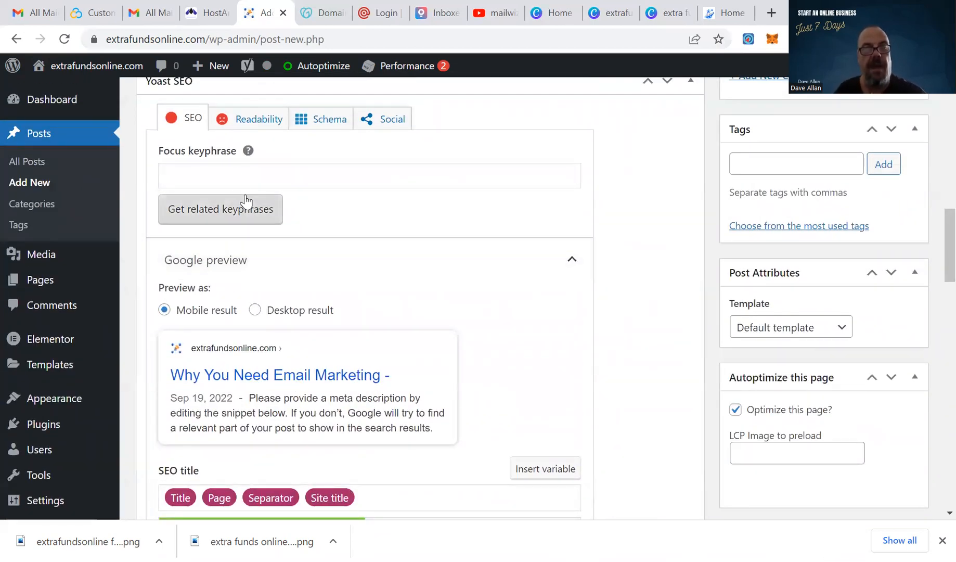
{"action": "left_click", "coordinate": [241, 173]}
{"action": "type", "text": "e"}
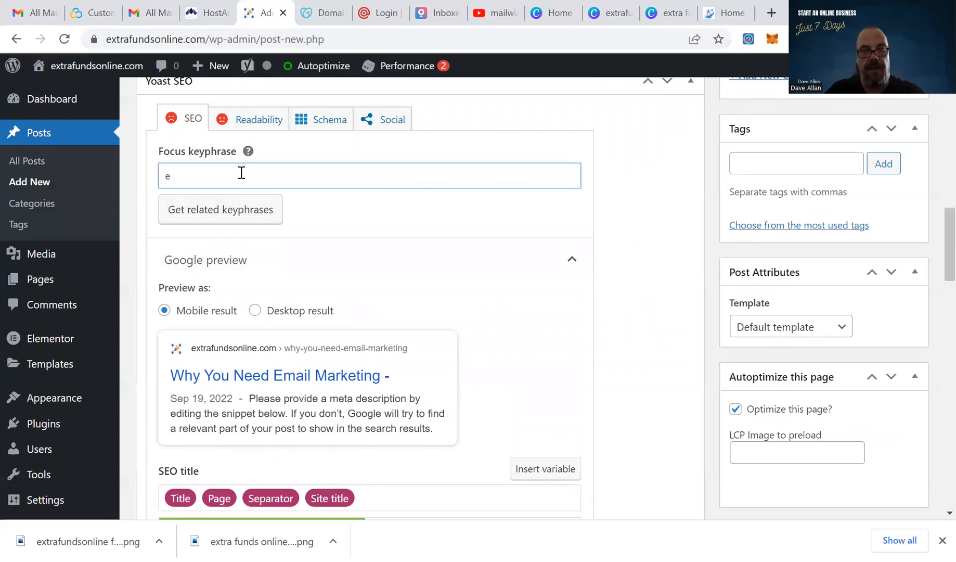
{"action": "type", "text": "mail marketing"}
{"action": "key", "text": "Tab"}
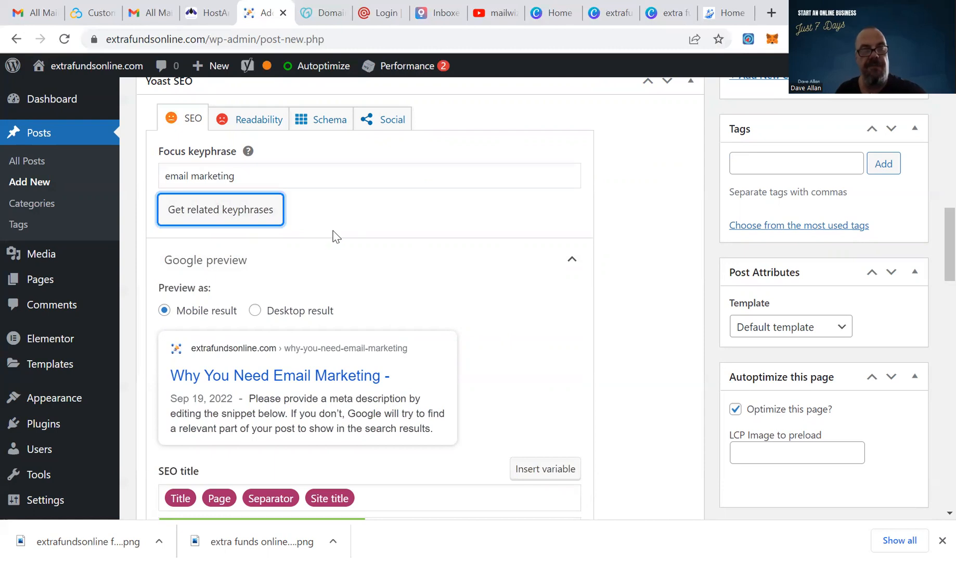
{"action": "scroll", "coordinate": [411, 282], "scroll_direction": "down", "scroll_amount": 2}
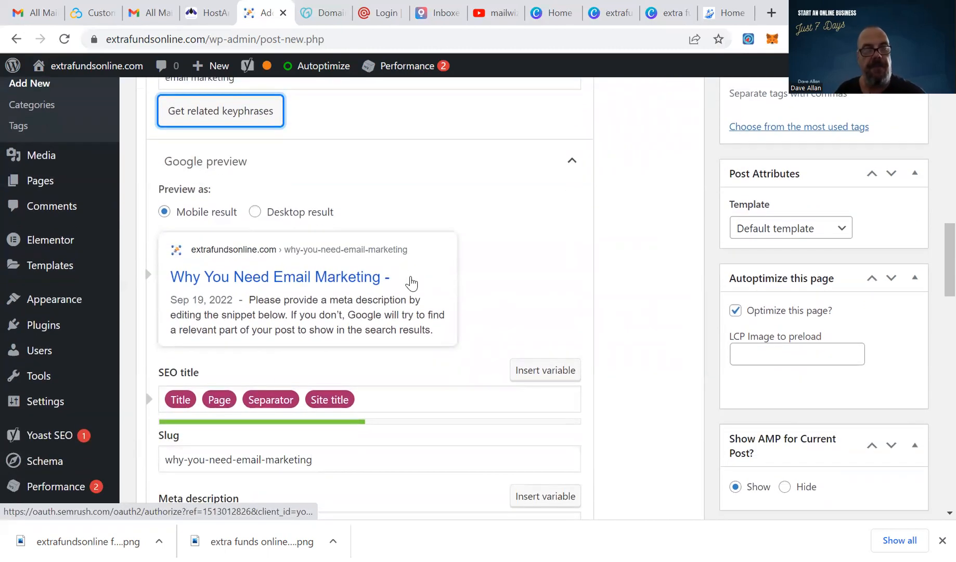
{"action": "scroll", "coordinate": [411, 281], "scroll_direction": "down", "scroll_amount": 3}
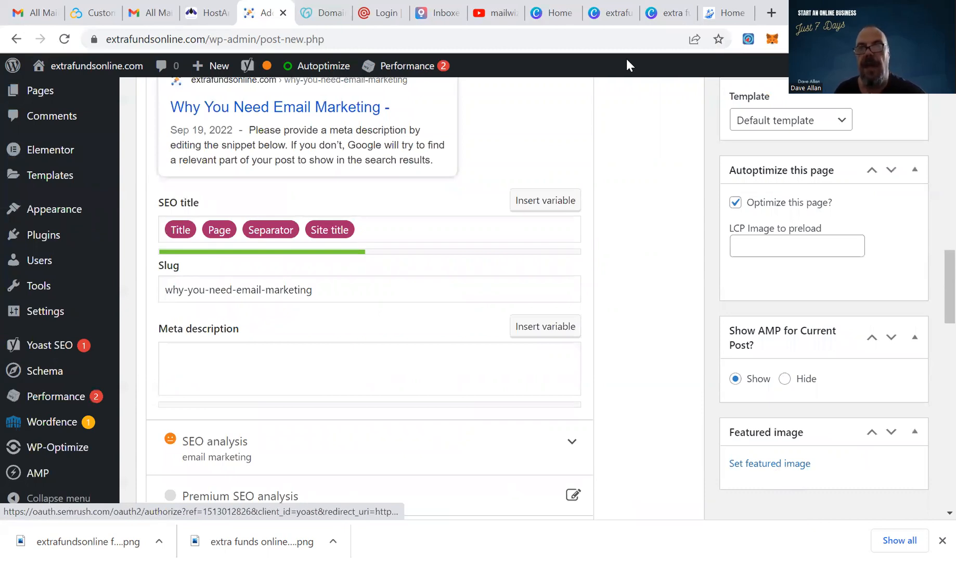
Switch to Canva and open the recent 1500 x 900 px E-mail Marketing design, "Why you need to start your own autoresponder"
{"action": "left_click", "coordinate": [659, 13]}
{"action": "left_click", "coordinate": [609, 13]}
{"action": "left_click", "coordinate": [552, 15]}
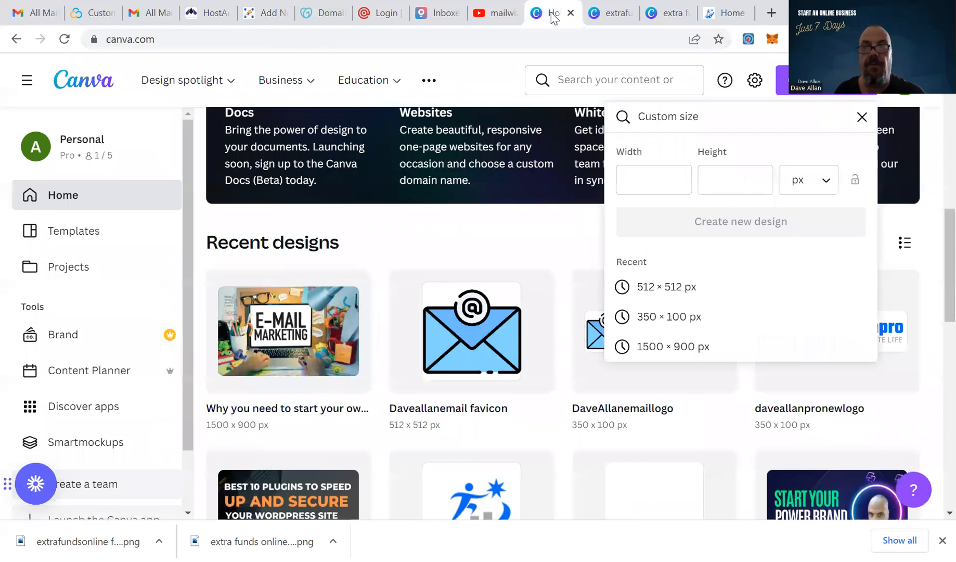
{"action": "left_click", "coordinate": [513, 220]}
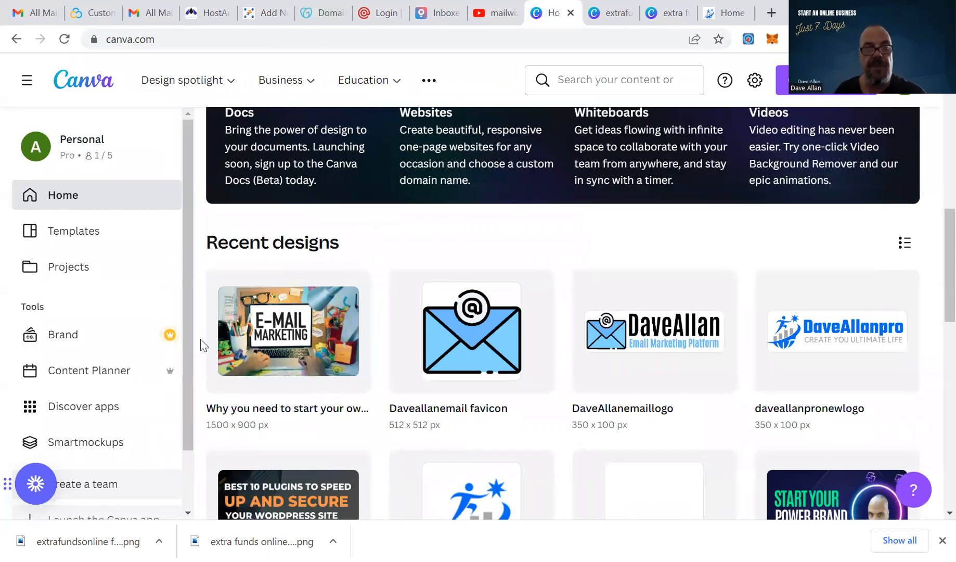
{"action": "left_click", "coordinate": [258, 338]}
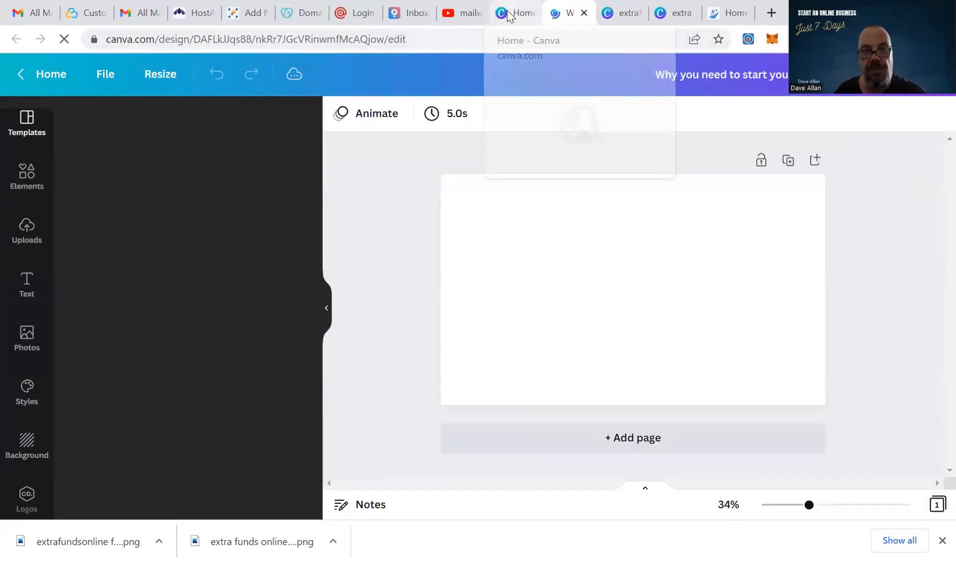
{"action": "left_click", "coordinate": [510, 14]}
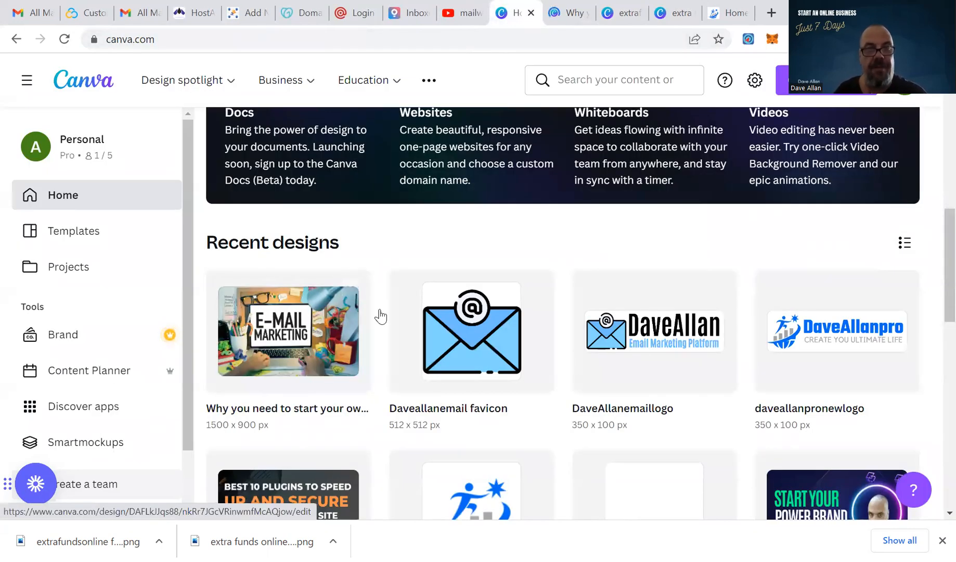
{"action": "left_click", "coordinate": [570, 12]}
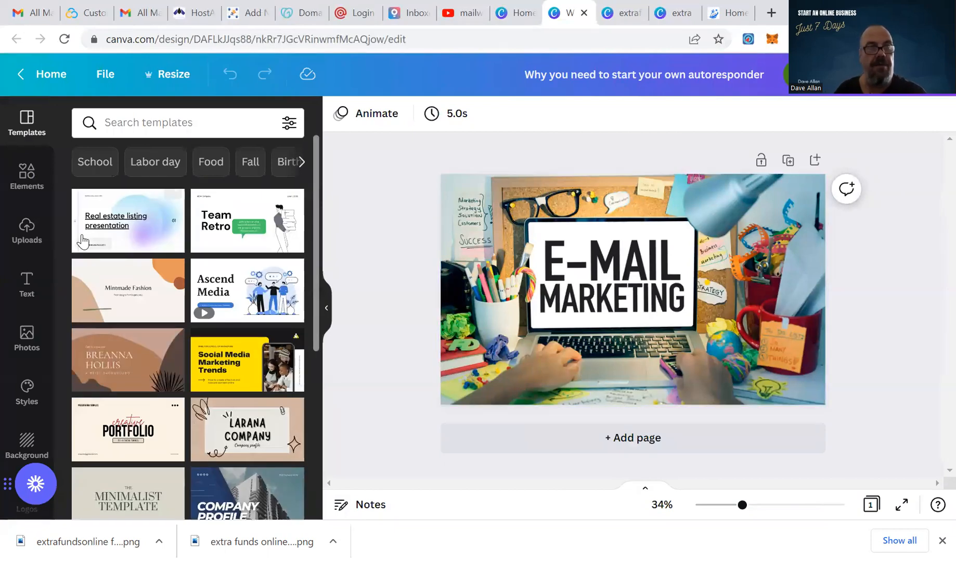
Search the Canva photos for "email marketing" and browse the images
{"action": "left_click", "coordinate": [27, 339]}
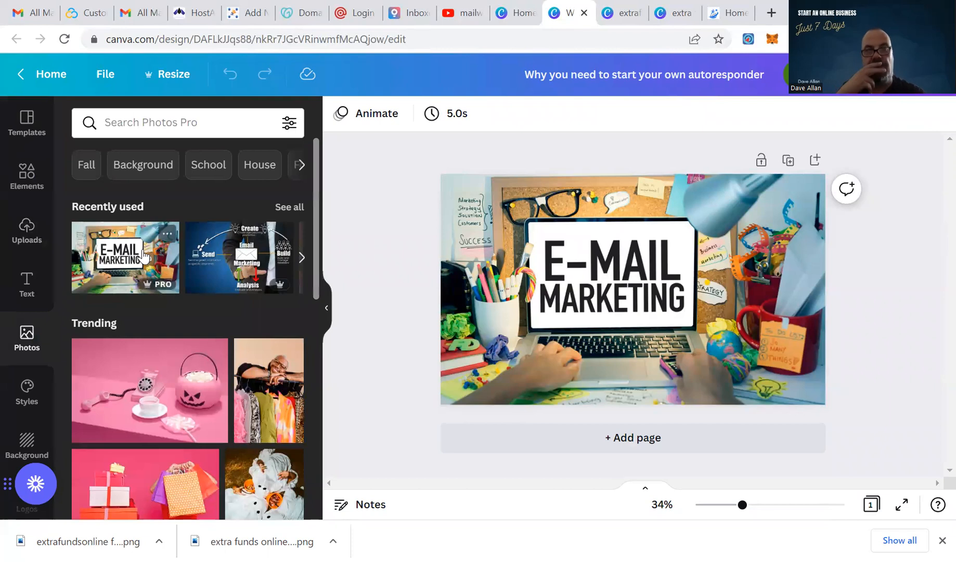
{"action": "left_click", "coordinate": [142, 128]}
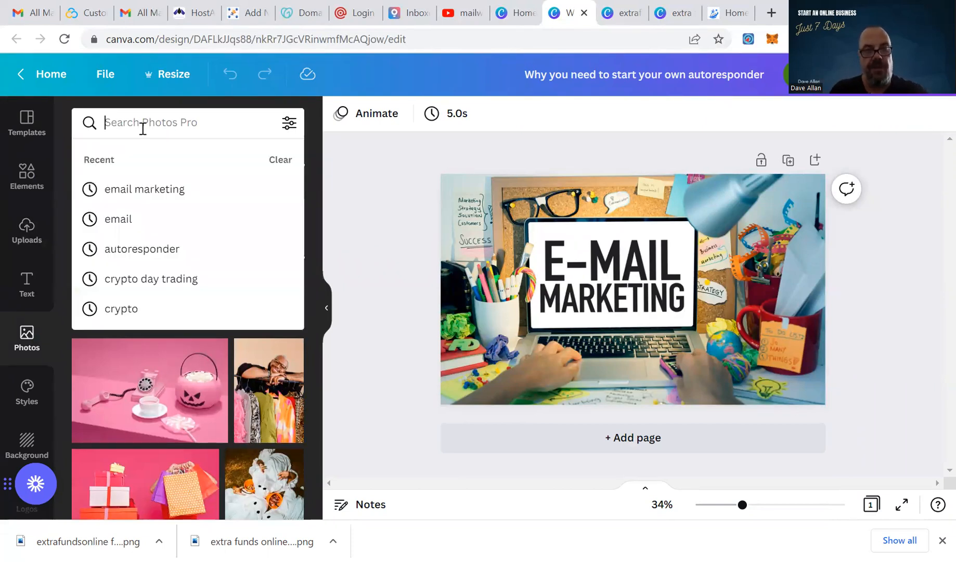
{"action": "type", "text": "email marketing"}
{"action": "key", "text": "Return"}
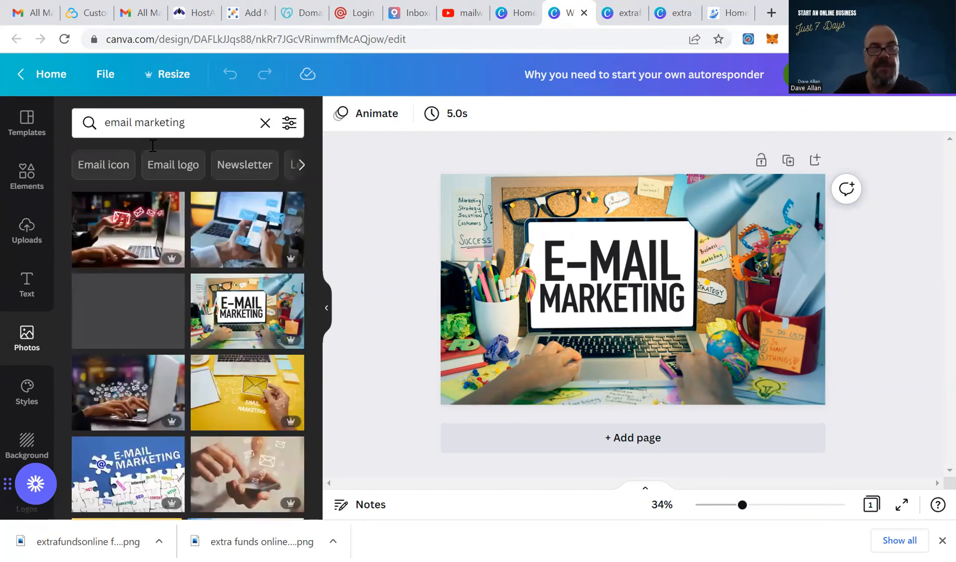
{"action": "scroll", "coordinate": [161, 365], "scroll_direction": "down", "scroll_amount": 5}
{"action": "scroll", "coordinate": [163, 366], "scroll_direction": "down", "scroll_amount": 10}
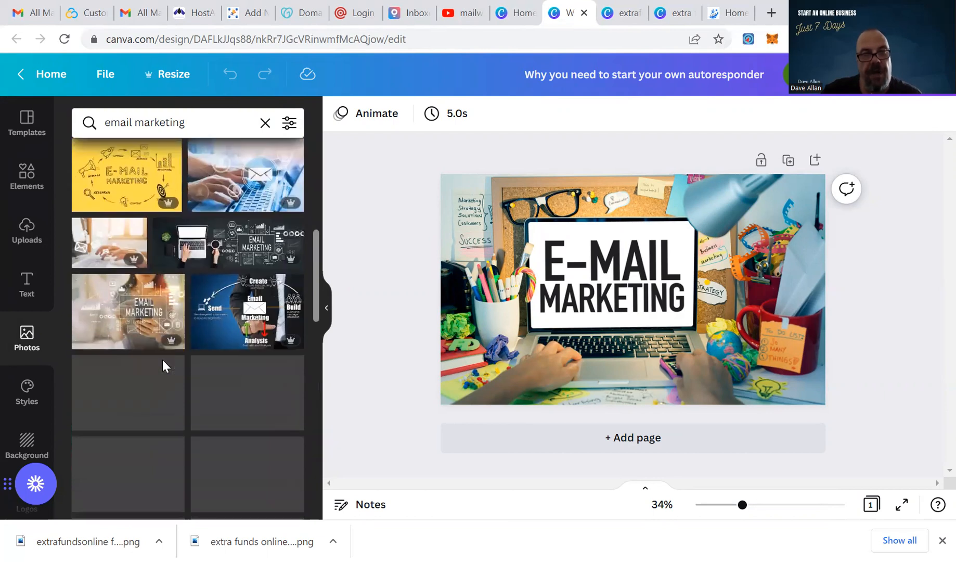
{"action": "scroll", "coordinate": [163, 361], "scroll_direction": "up", "scroll_amount": 1}
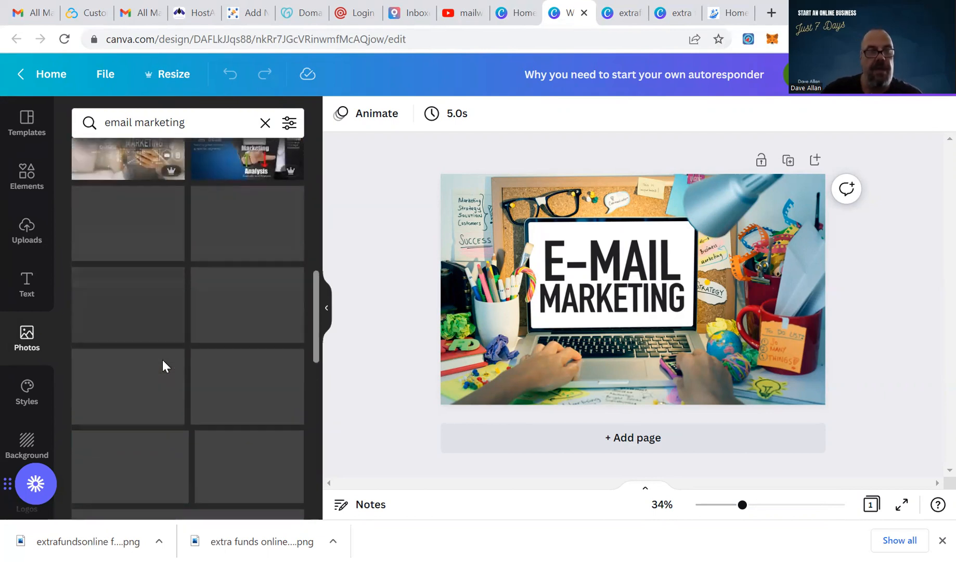
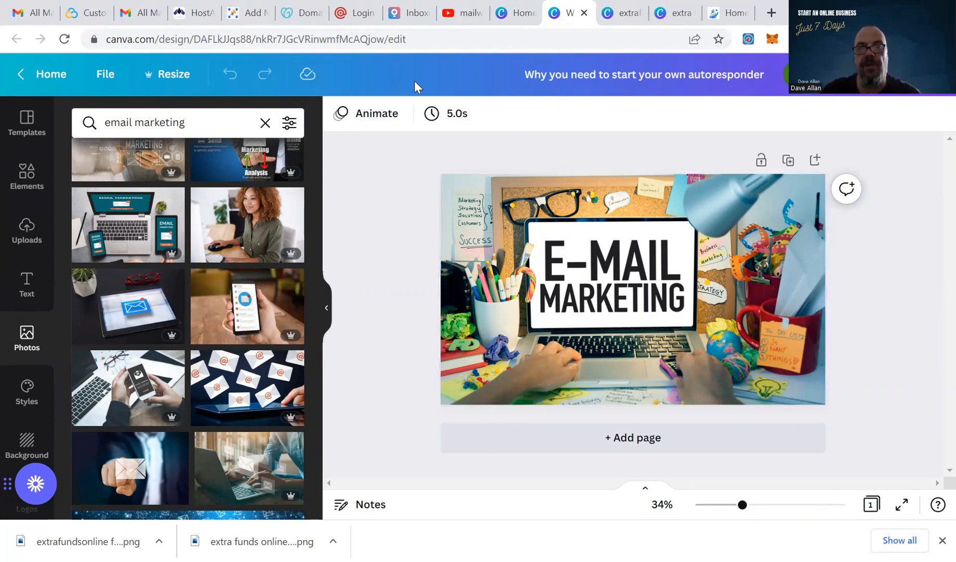
{"action": "left_click", "coordinate": [241, 21]}
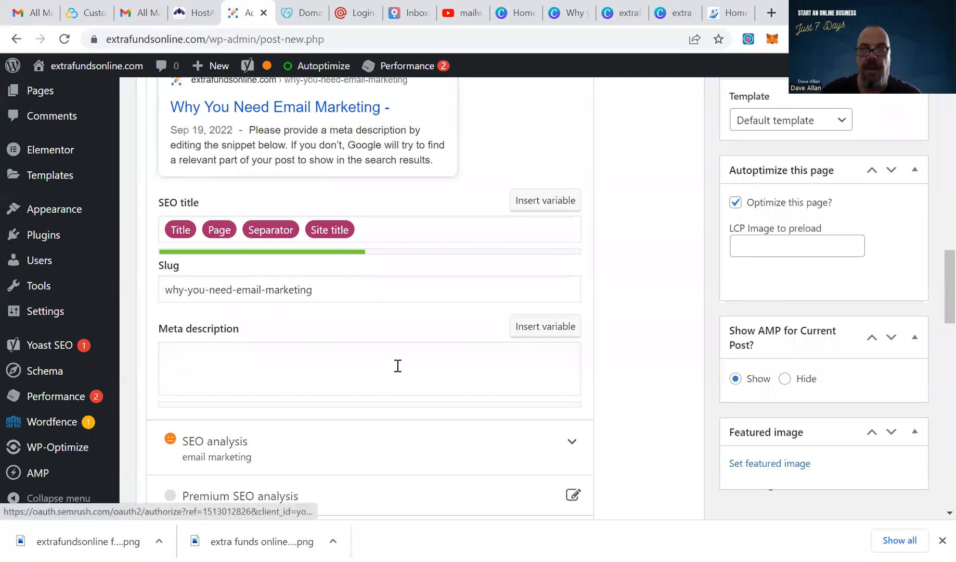
{"action": "left_click", "coordinate": [758, 464]}
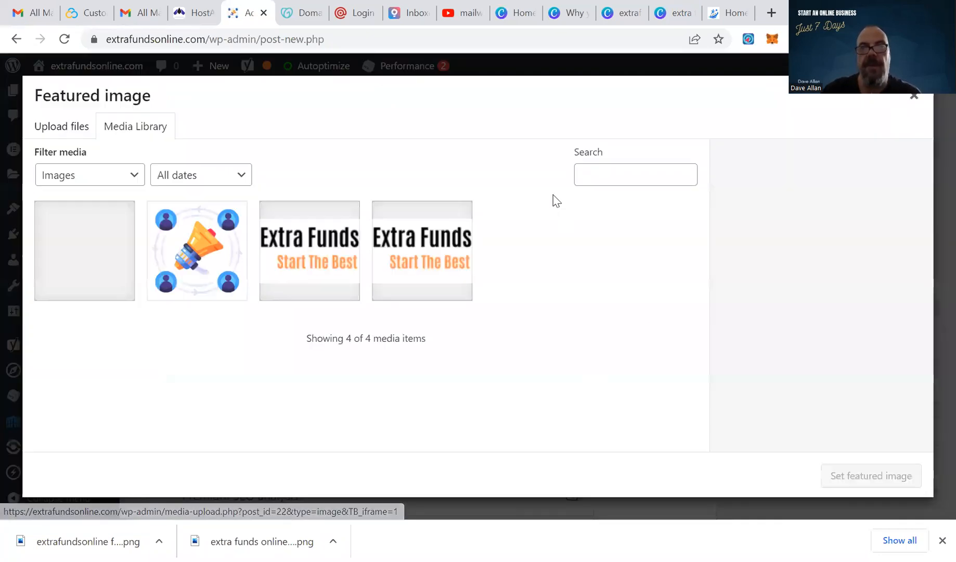
{"action": "left_click", "coordinate": [614, 15]}
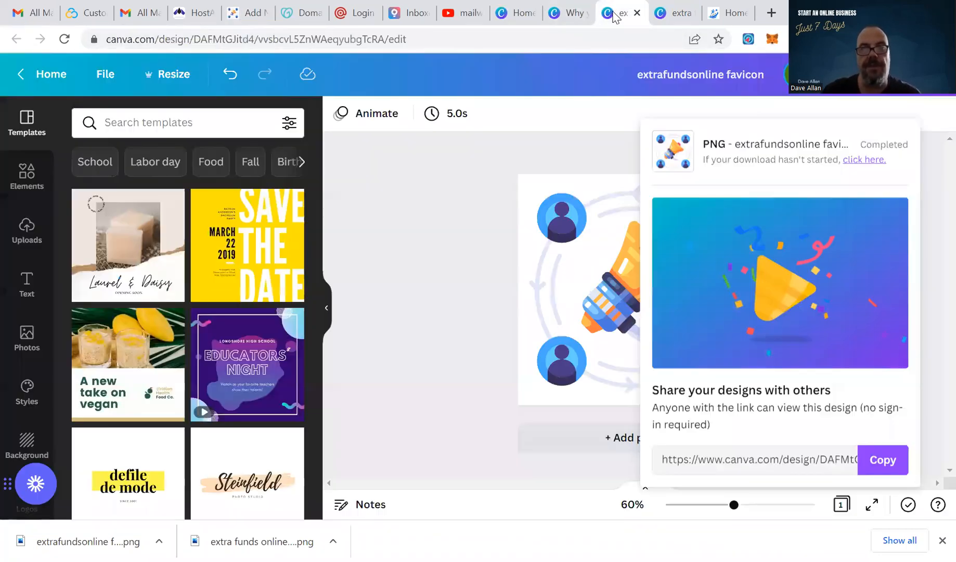
Copy the Canva design's name and replace the WordPress post title with it: "Why you need to start your own autoresponder"
{"action": "left_click", "coordinate": [566, 15]}
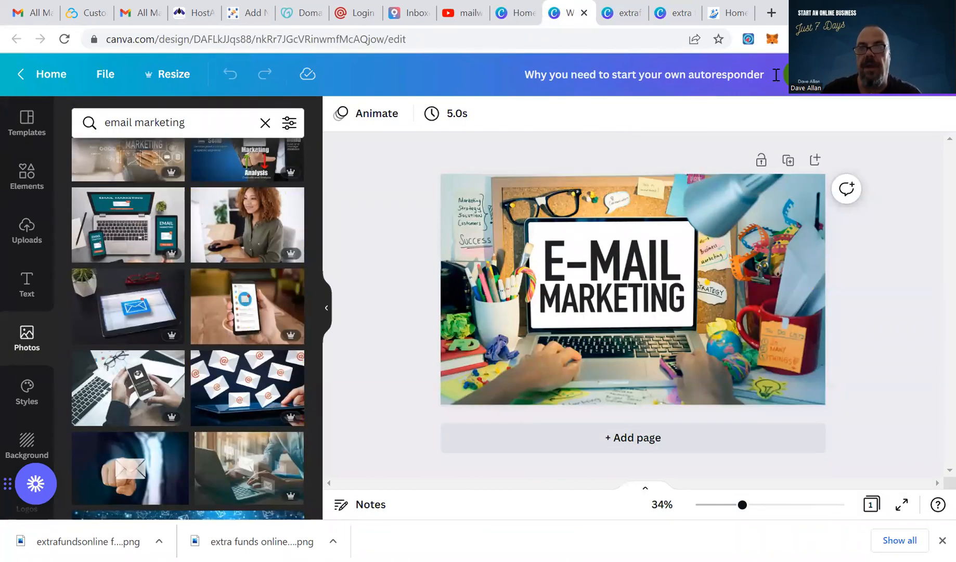
{"action": "left_click", "coordinate": [769, 76]}
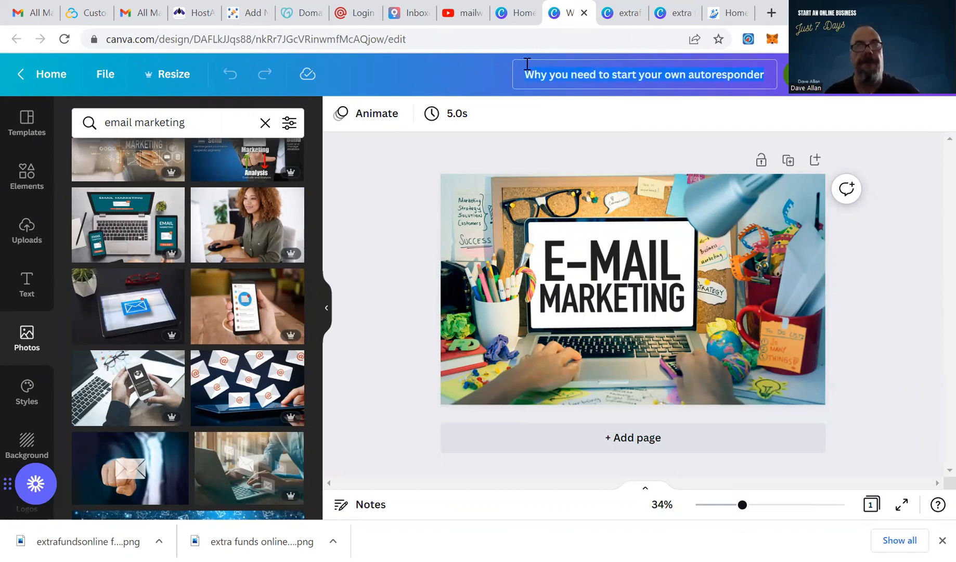
{"action": "left_click", "coordinate": [250, 13]}
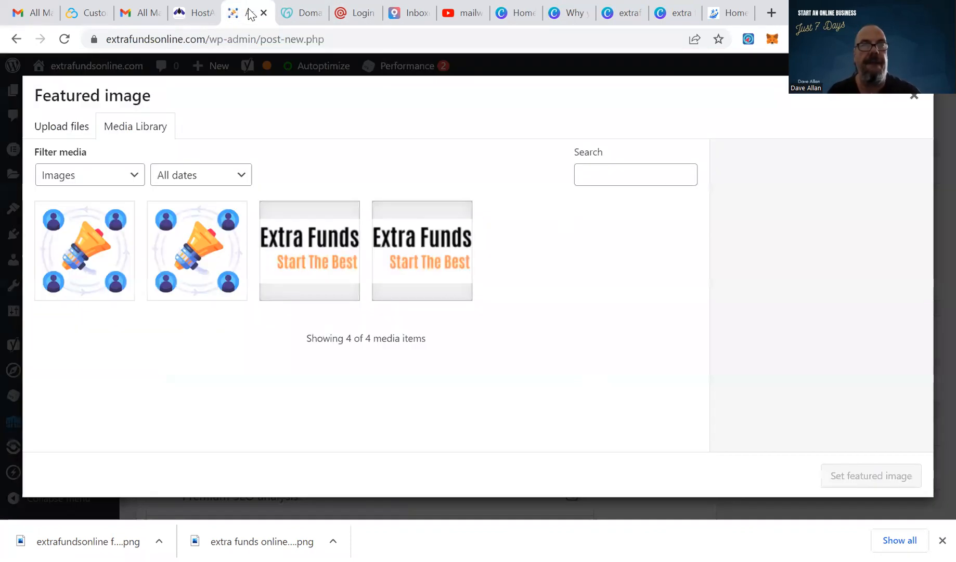
{"action": "left_click", "coordinate": [917, 97]}
{"action": "scroll", "coordinate": [354, 214], "scroll_direction": "up", "scroll_amount": 12}
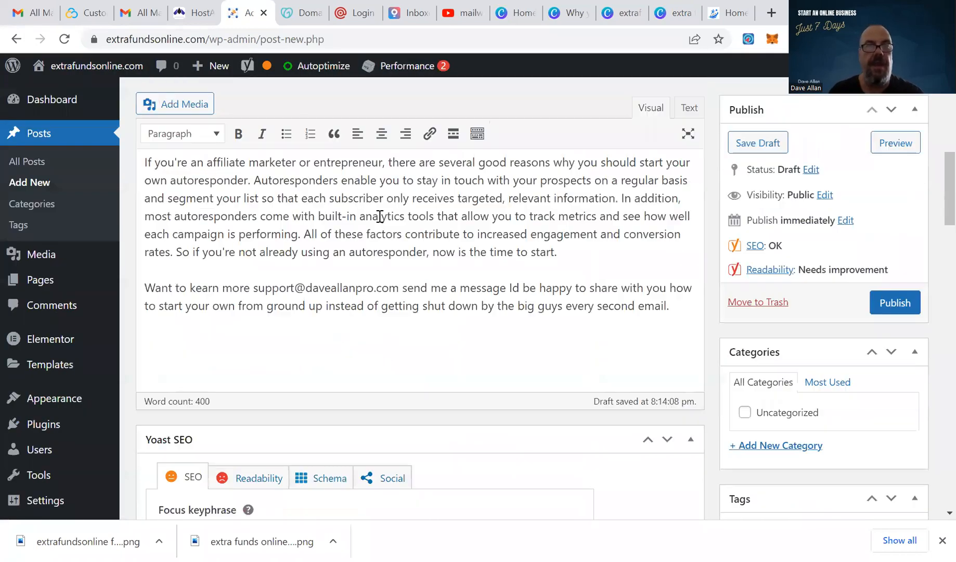
{"action": "scroll", "coordinate": [381, 221], "scroll_direction": "up", "scroll_amount": 5}
{"action": "left_click", "coordinate": [385, 127]}
{"action": "key", "text": "BackSpace"}
{"action": "key", "text": "BackSpace"}
{"action": "key", "text": "BackSpace"}
{"action": "key", "text": "BackSpace"}
{"action": "key", "text": "BackSpace"}
{"action": "key", "text": "BackSpace"}
{"action": "key", "text": "BackSpace"}
{"action": "key", "text": "BackSpace"}
{"action": "key", "text": "BackSpace"}
{"action": "key", "text": "BackSpace"}
{"action": "key", "text": "BackSpace"}
{"action": "key", "text": "BackSpace"}
{"action": "key", "text": "BackSpace"}
{"action": "key", "text": "BackSpace"}
{"action": "key", "text": "BackSpace"}
{"action": "key", "text": "BackSpace"}
{"action": "key", "text": "BackSpace"}
{"action": "key", "text": "BackSpace"}
{"action": "key", "text": "BackSpace"}
{"action": "key", "text": "BackSpace"}
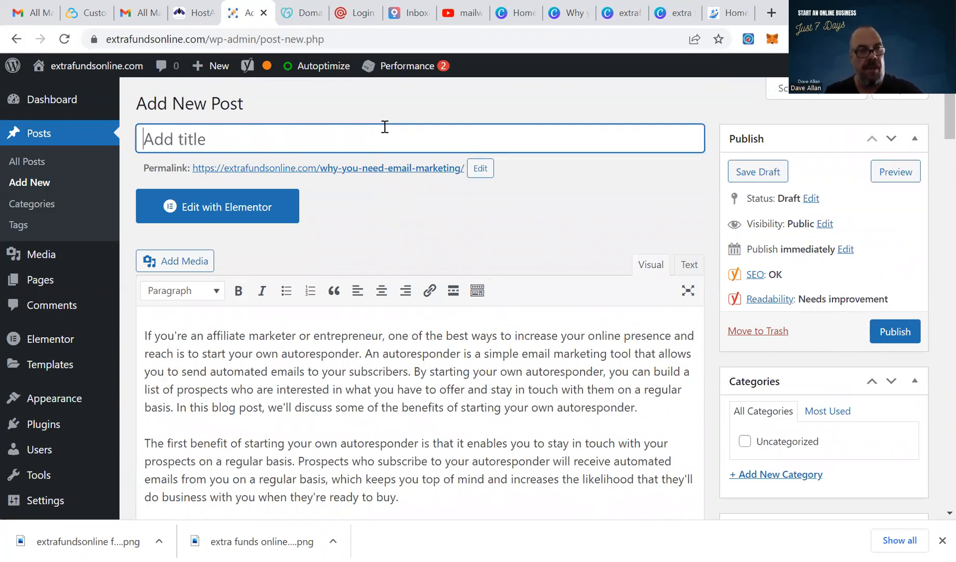
{"action": "type", "text": "Why you need to start your own autoresponder"}
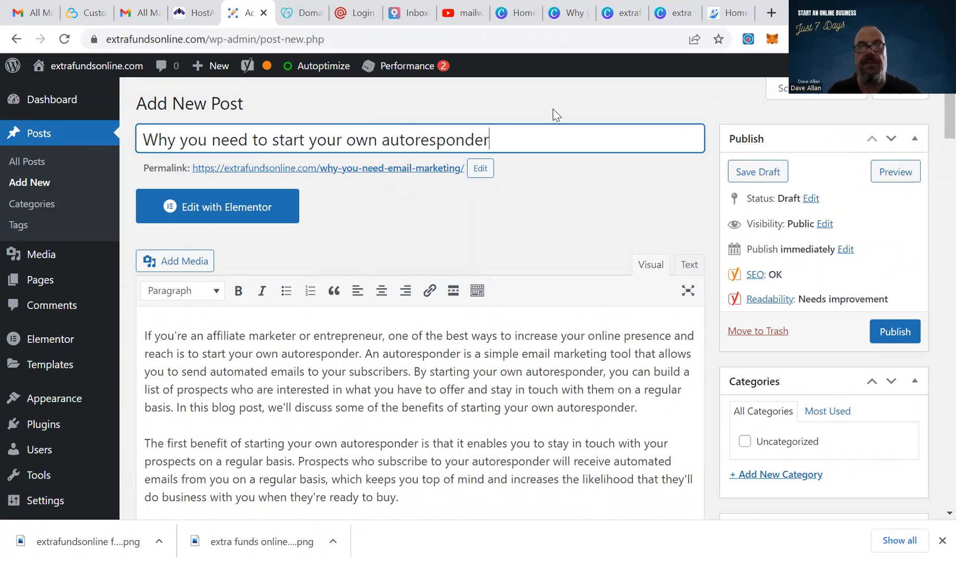
Switch to Canva and download the 1500 × 900 px E-mail Marketing design as a PNG
{"action": "left_click", "coordinate": [521, 22]}
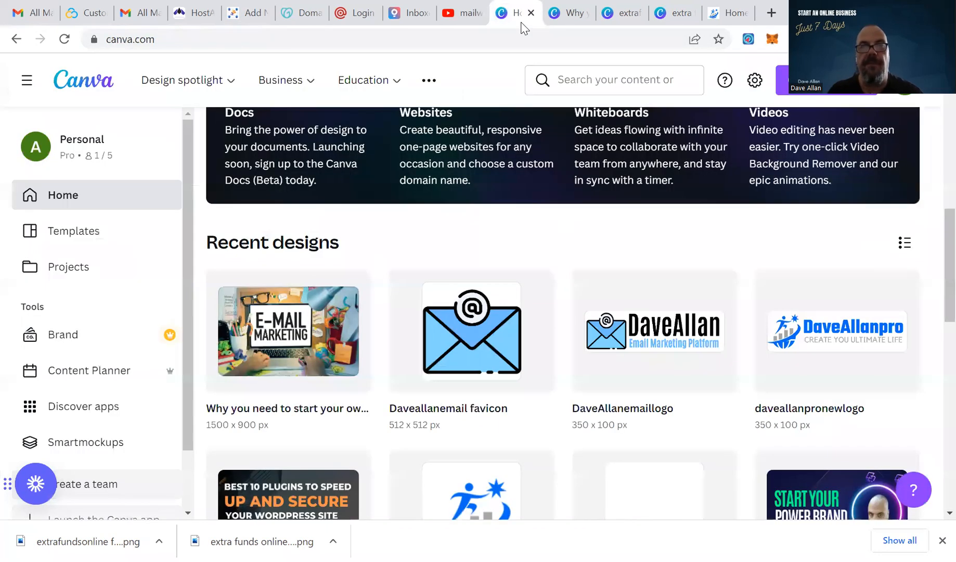
{"action": "left_click", "coordinate": [561, 15]}
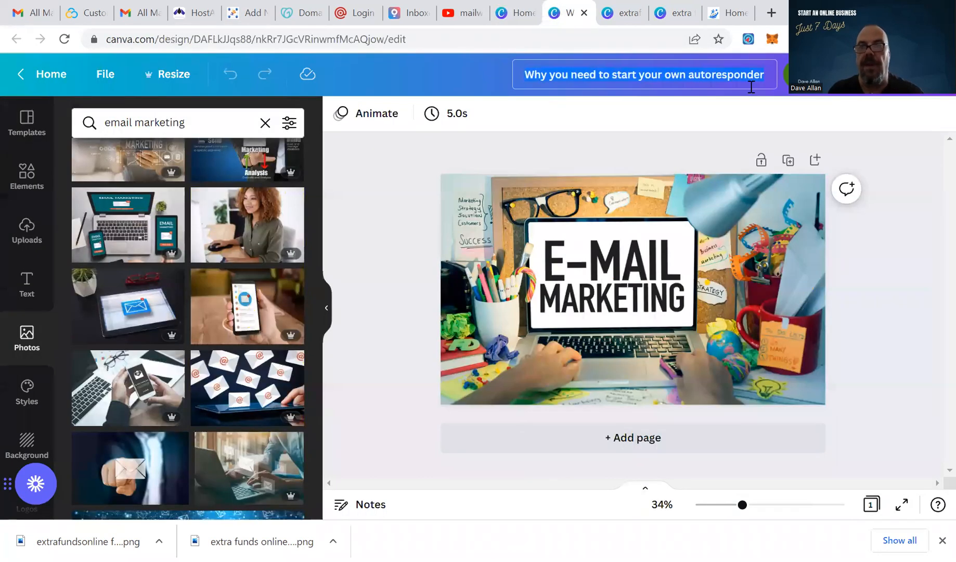
{"action": "left_click", "coordinate": [918, 75]}
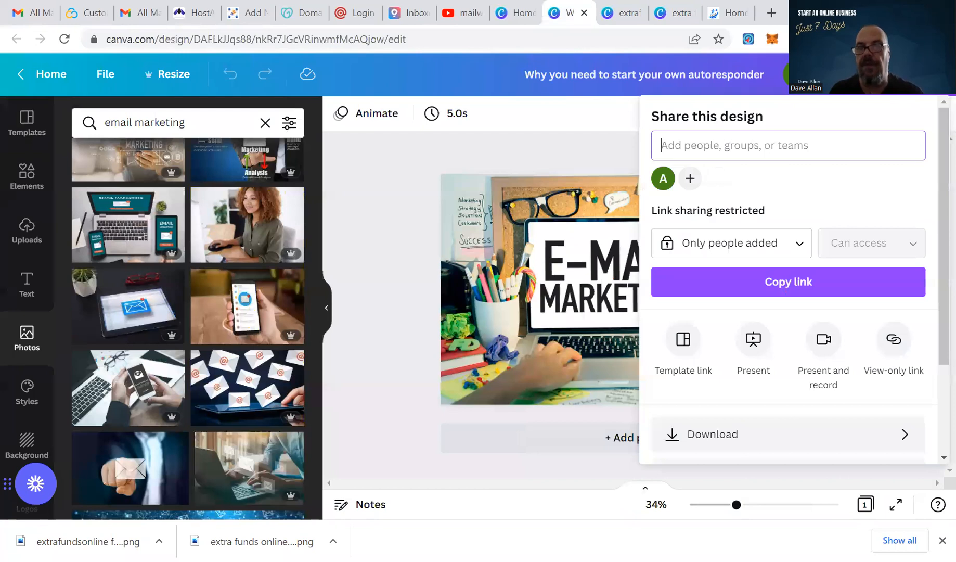
{"action": "left_click", "coordinate": [767, 435]}
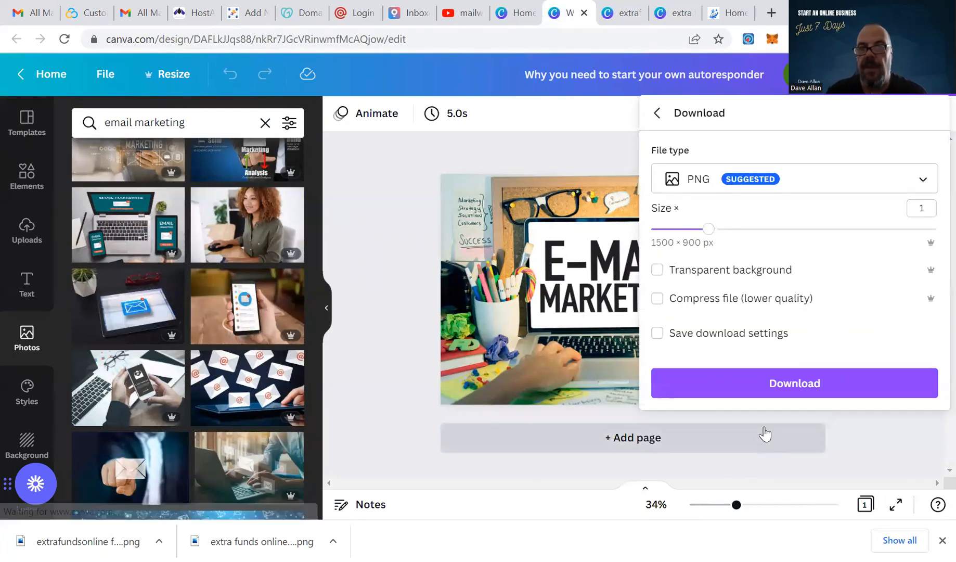
{"action": "left_click", "coordinate": [774, 393]}
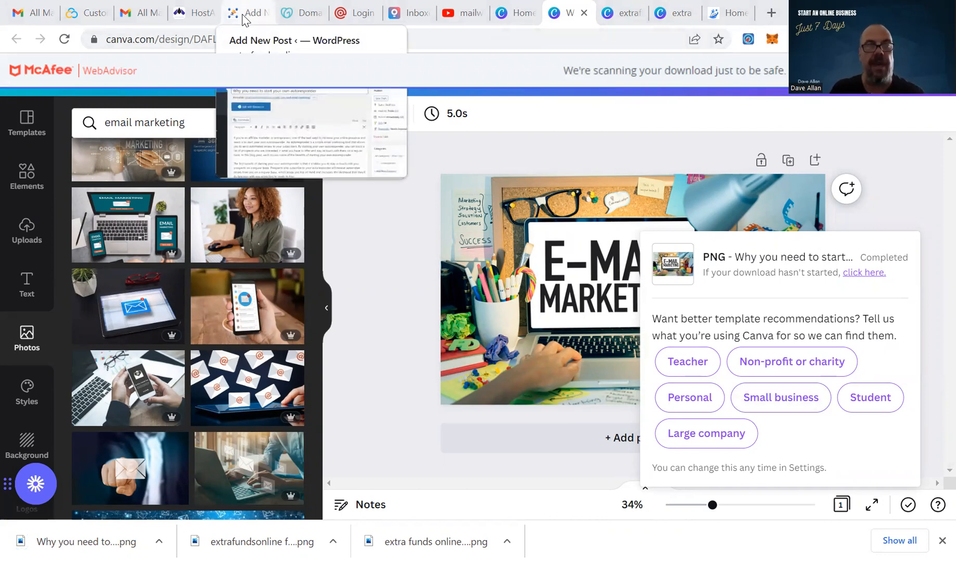
Back in the WordPress post, upload the downloaded "Why you need to start your own autoresponder (1)" PNG and set it as the featured image
{"action": "left_click", "coordinate": [245, 21]}
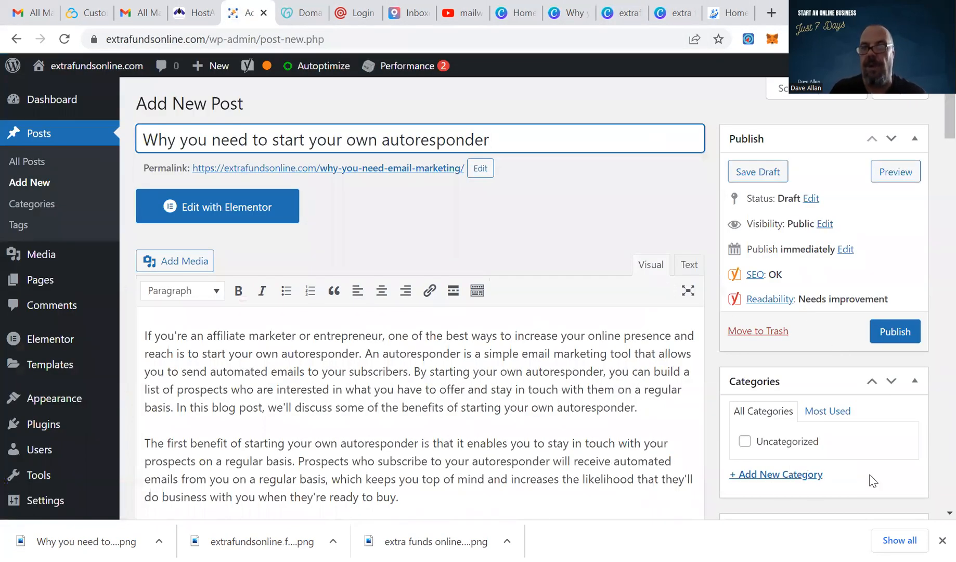
{"action": "scroll", "coordinate": [873, 480], "scroll_direction": "down", "scroll_amount": 4}
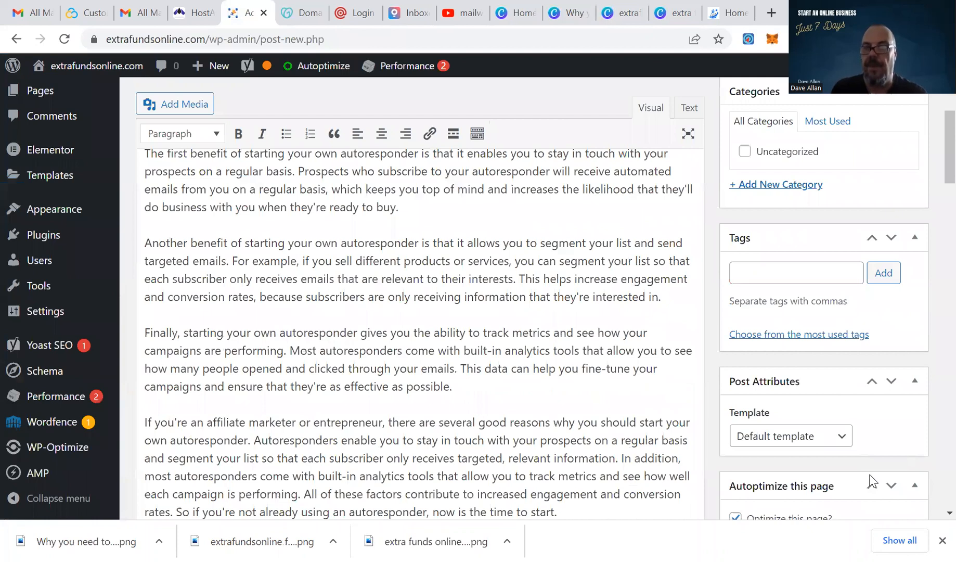
{"action": "scroll", "coordinate": [873, 481], "scroll_direction": "down", "scroll_amount": 7}
{"action": "left_click", "coordinate": [770, 463]}
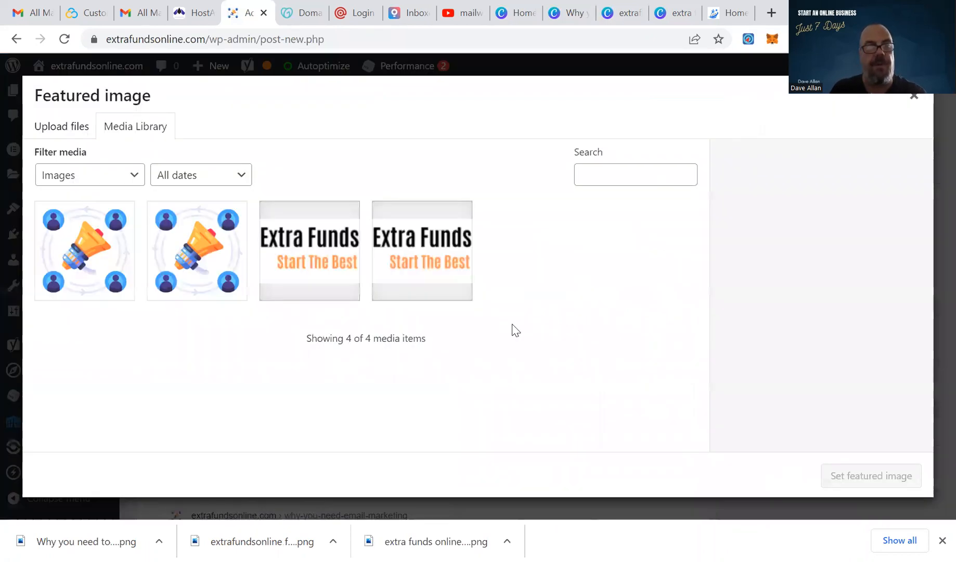
{"action": "left_click", "coordinate": [58, 134]}
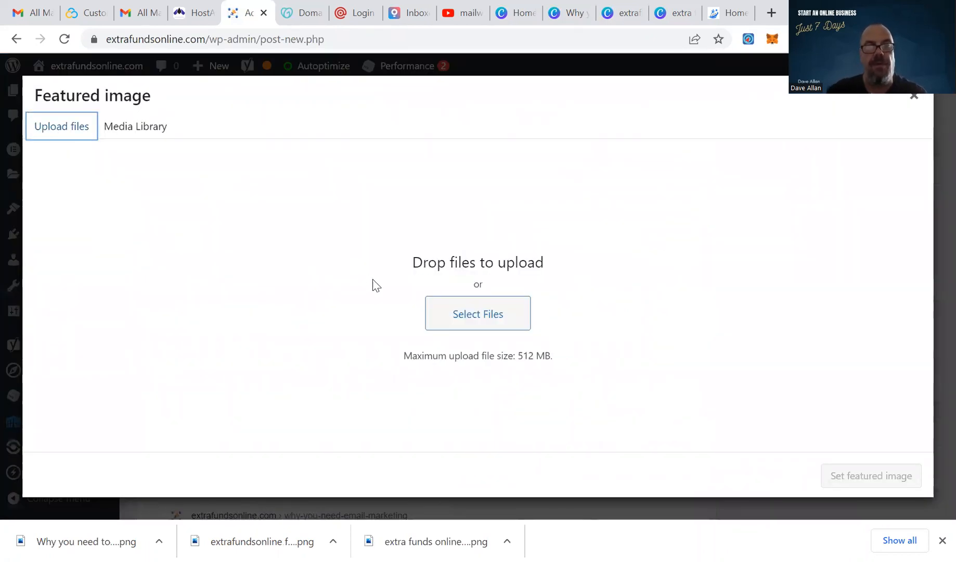
{"action": "left_click", "coordinate": [455, 308]}
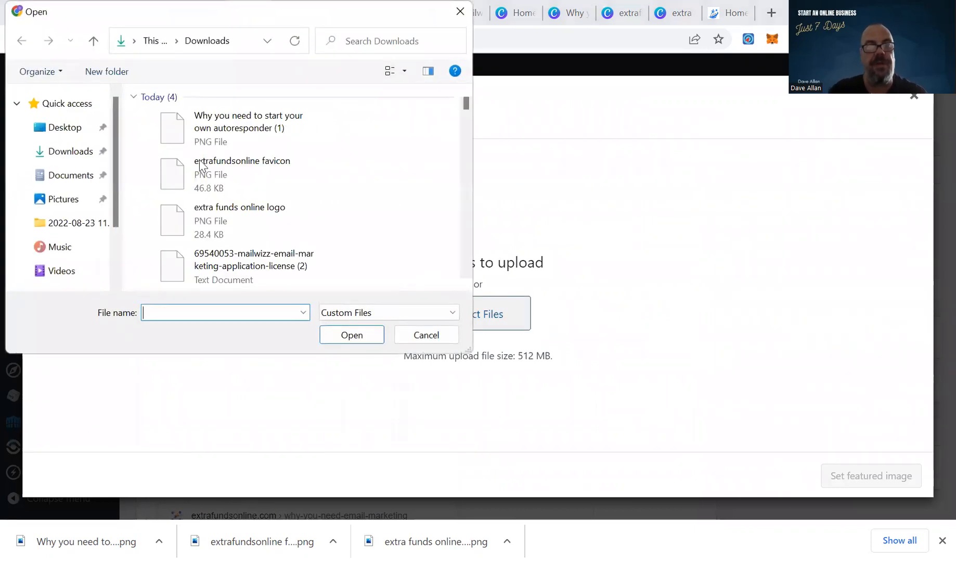
{"action": "left_click", "coordinate": [220, 131]}
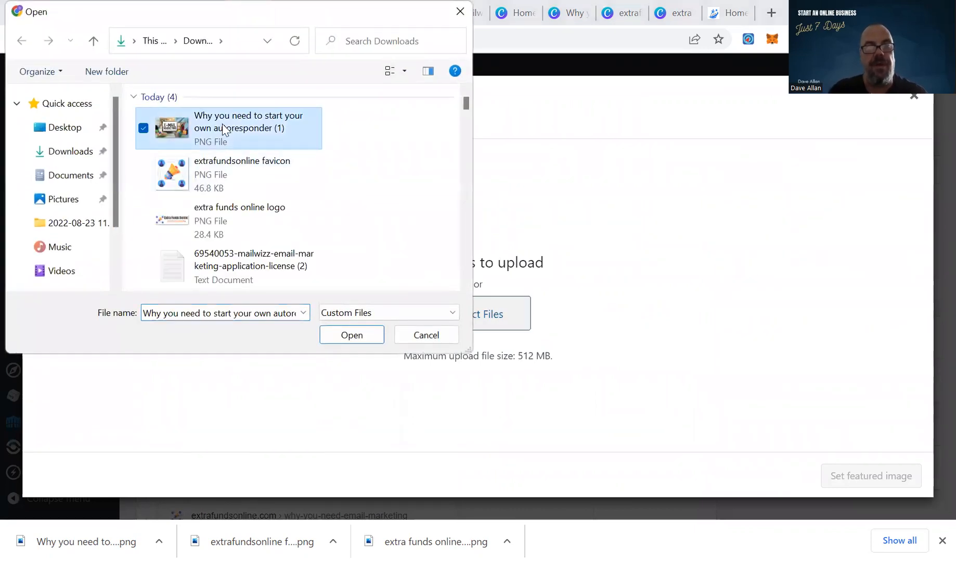
{"action": "left_click", "coordinate": [343, 335]}
{"action": "scroll", "coordinate": [848, 374], "scroll_direction": "down", "scroll_amount": 3}
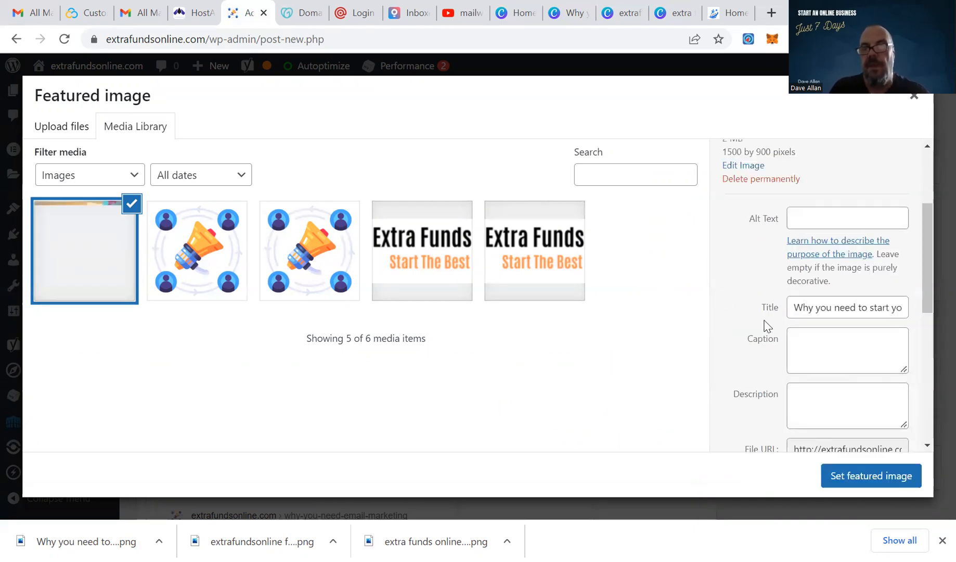
{"action": "left_click", "coordinate": [874, 477]}
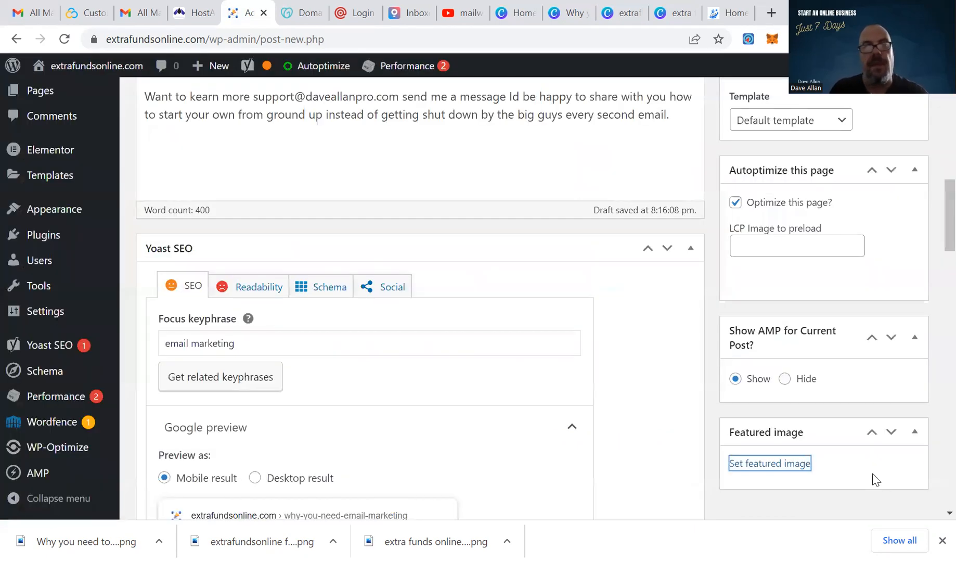
Publish the post "Why you need to start your own autoresponder"
{"action": "scroll", "coordinate": [652, 344], "scroll_direction": "up", "scroll_amount": 10}
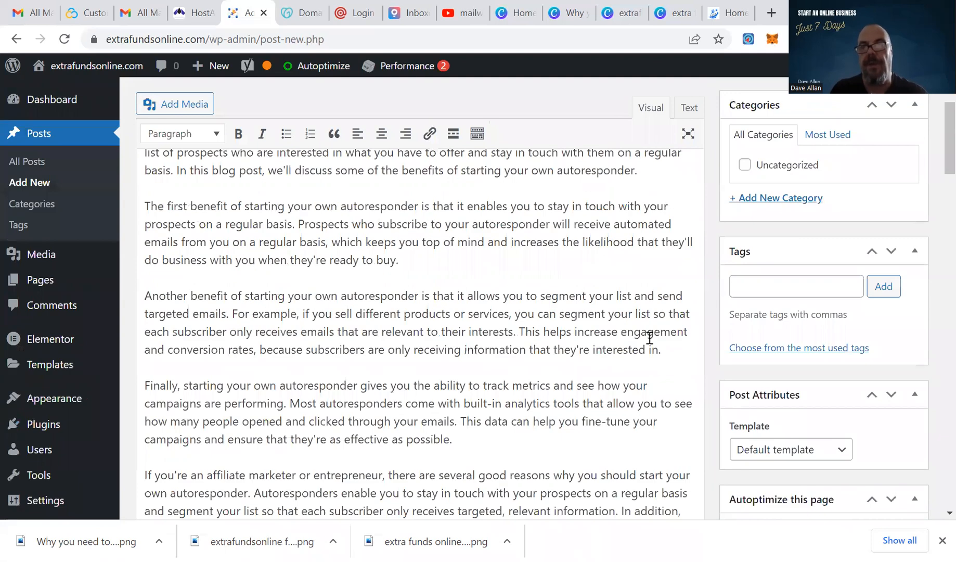
{"action": "scroll", "coordinate": [893, 339], "scroll_direction": "up", "scroll_amount": 5}
{"action": "left_click", "coordinate": [893, 337]}
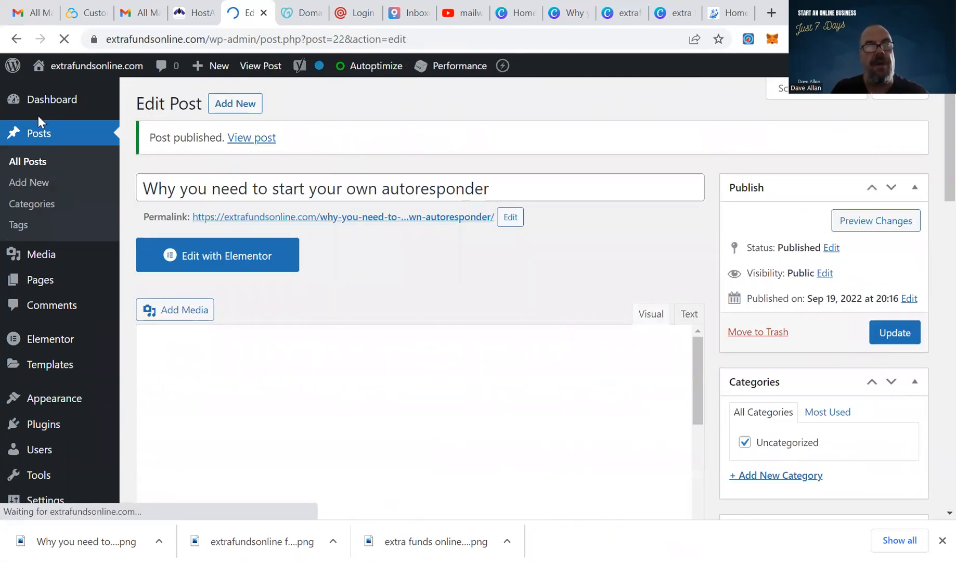
Visit the live site and examine the home page's logo, new post excerpt, sidebar widgets and footer
{"action": "mouse_move", "coordinate": [80, 70]}
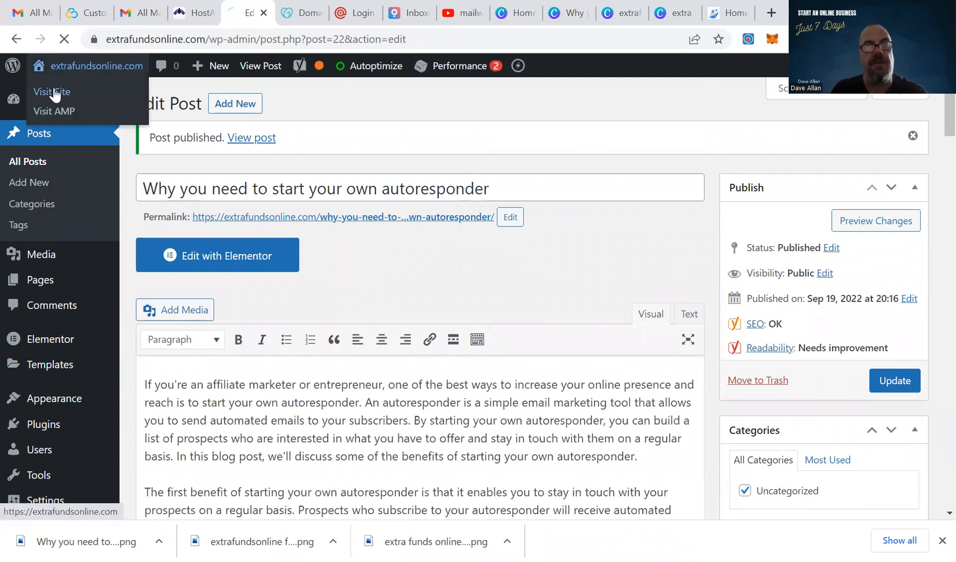
{"action": "left_click", "coordinate": [54, 92]}
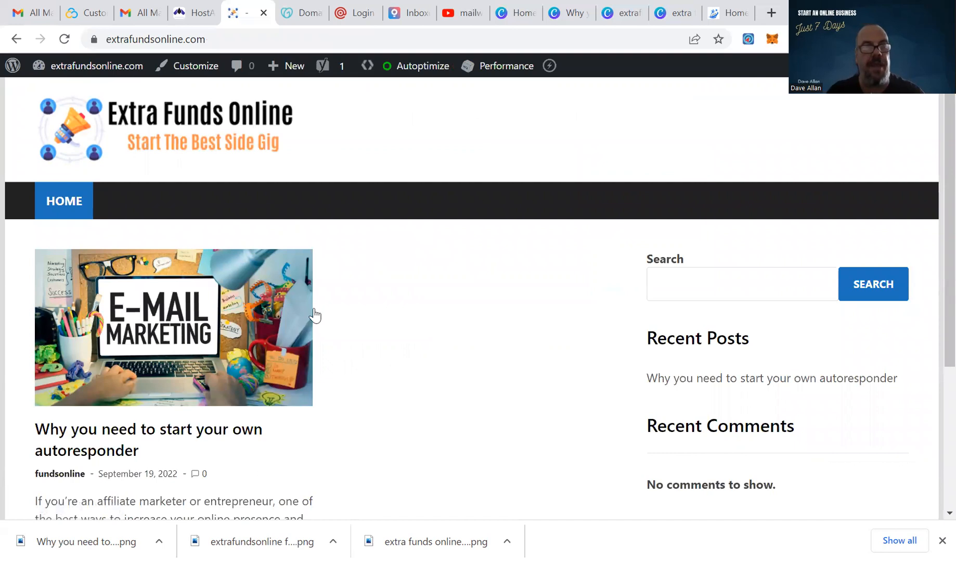
{"action": "scroll", "coordinate": [455, 362], "scroll_direction": "down", "scroll_amount": 2}
{"action": "scroll", "coordinate": [455, 362], "scroll_direction": "down", "scroll_amount": 1}
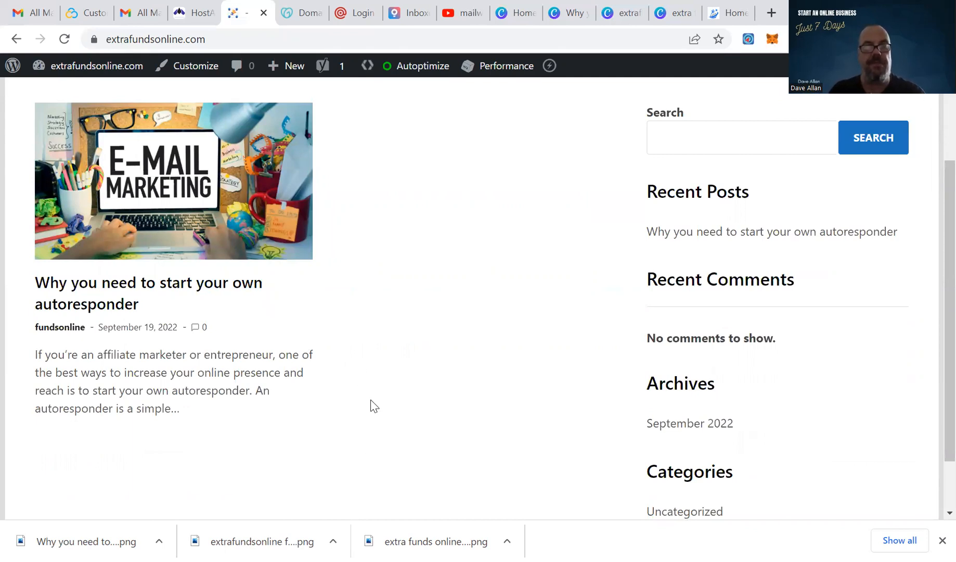
{"action": "scroll", "coordinate": [370, 406], "scroll_direction": "down", "scroll_amount": 2}
{"action": "scroll", "coordinate": [370, 406], "scroll_direction": "up", "scroll_amount": 4}
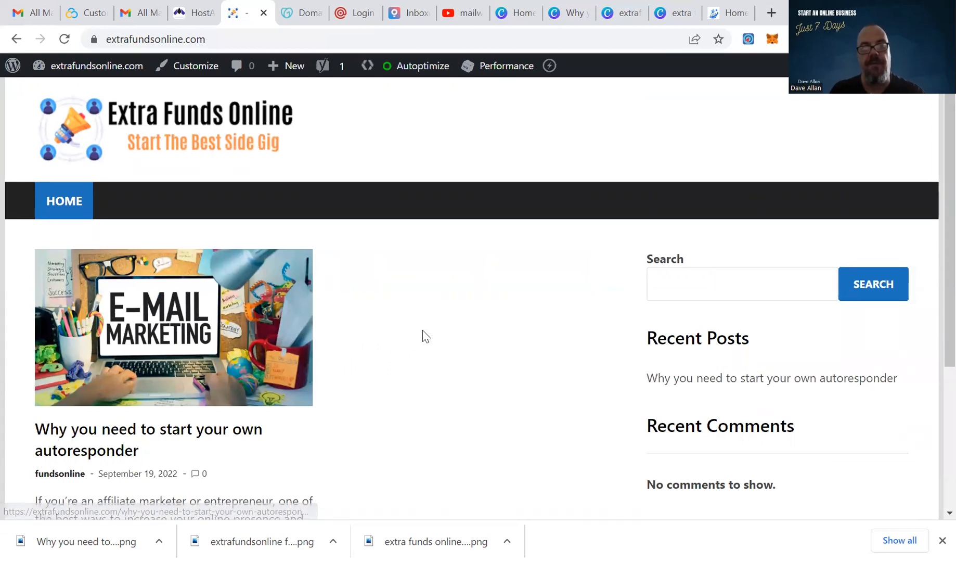
{"action": "scroll", "coordinate": [533, 379], "scroll_direction": "down", "scroll_amount": 2}
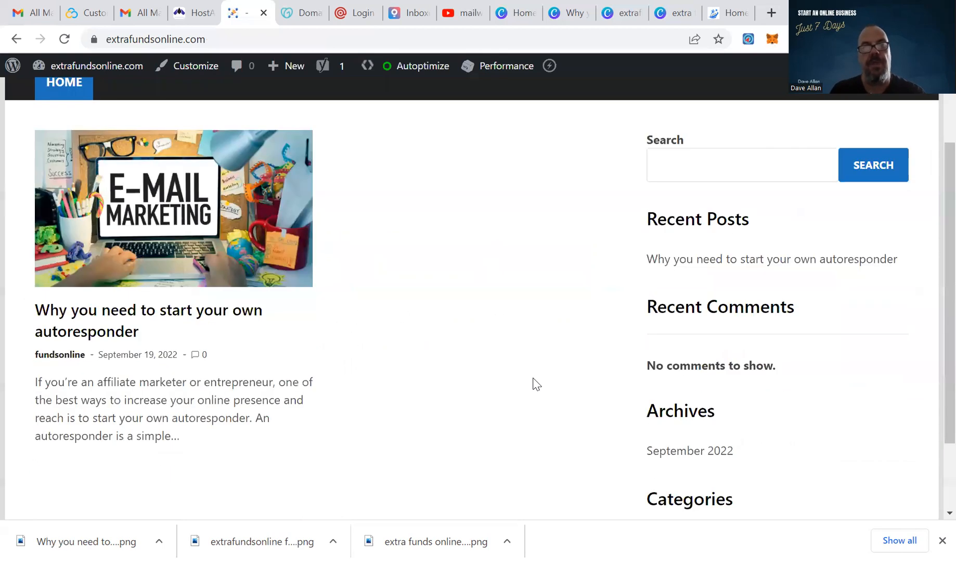
{"action": "scroll", "coordinate": [535, 384], "scroll_direction": "down", "scroll_amount": 1}
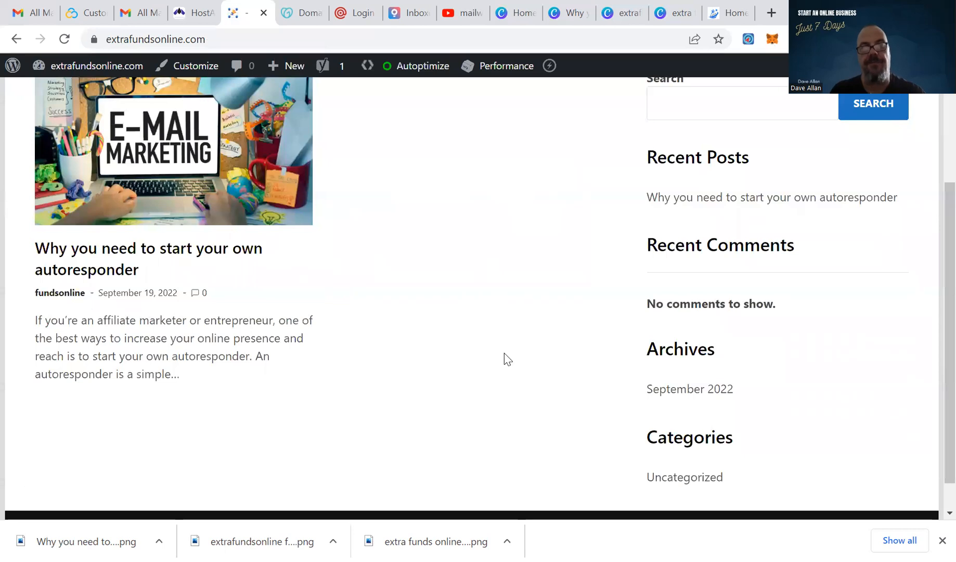
{"action": "scroll", "coordinate": [505, 359], "scroll_direction": "down", "scroll_amount": 1}
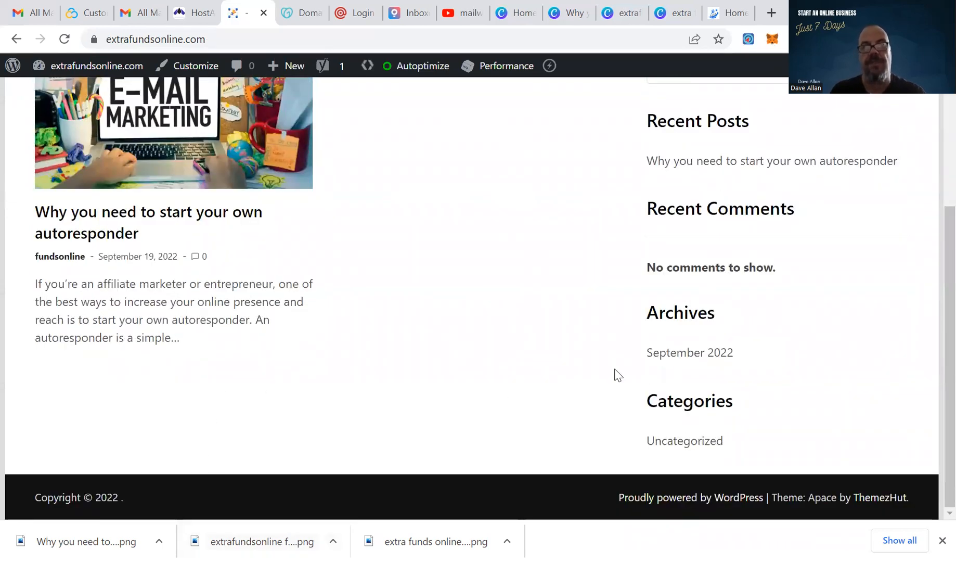
{"action": "scroll", "coordinate": [618, 374], "scroll_direction": "up", "scroll_amount": 3}
{"action": "scroll", "coordinate": [617, 374], "scroll_direction": "up", "scroll_amount": 1}
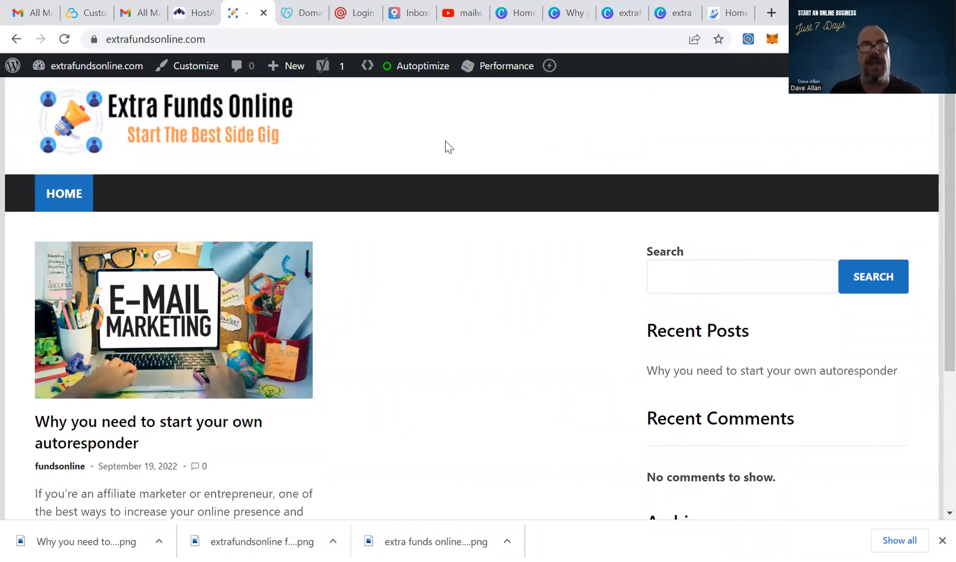
{"action": "scroll", "coordinate": [719, 317], "scroll_direction": "down", "scroll_amount": 1}
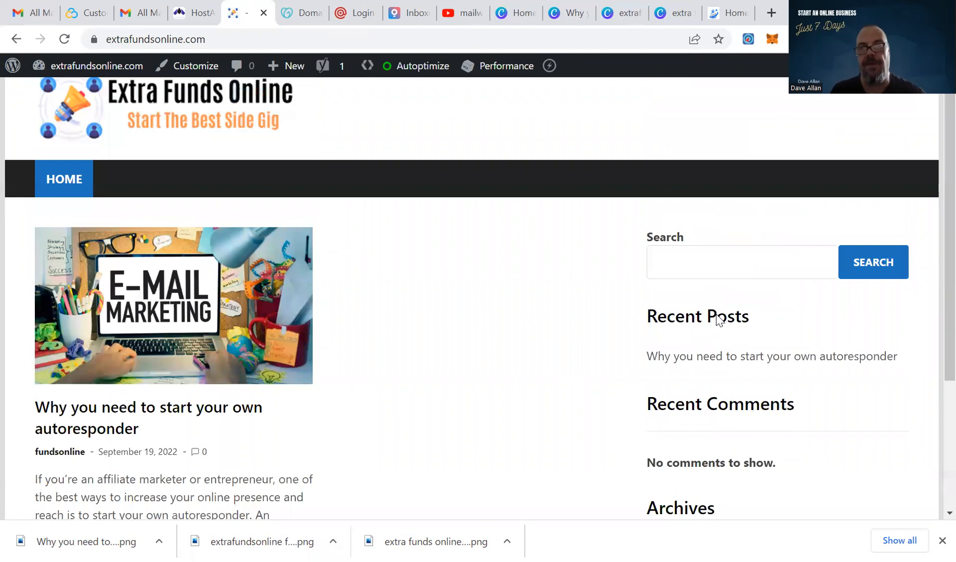
{"action": "scroll", "coordinate": [718, 318], "scroll_direction": "down", "scroll_amount": 3}
{"action": "scroll", "coordinate": [726, 313], "scroll_direction": "up", "scroll_amount": 4}
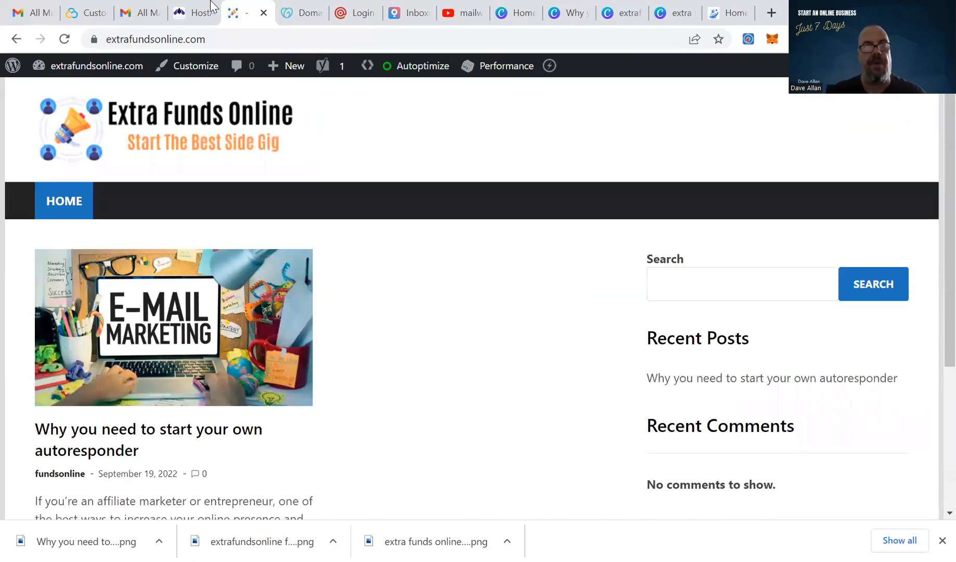
Return to the WordPress dashboard, open the Widgets page under Appearance and dismiss the block widgets welcome guide
{"action": "left_click", "coordinate": [186, 15]}
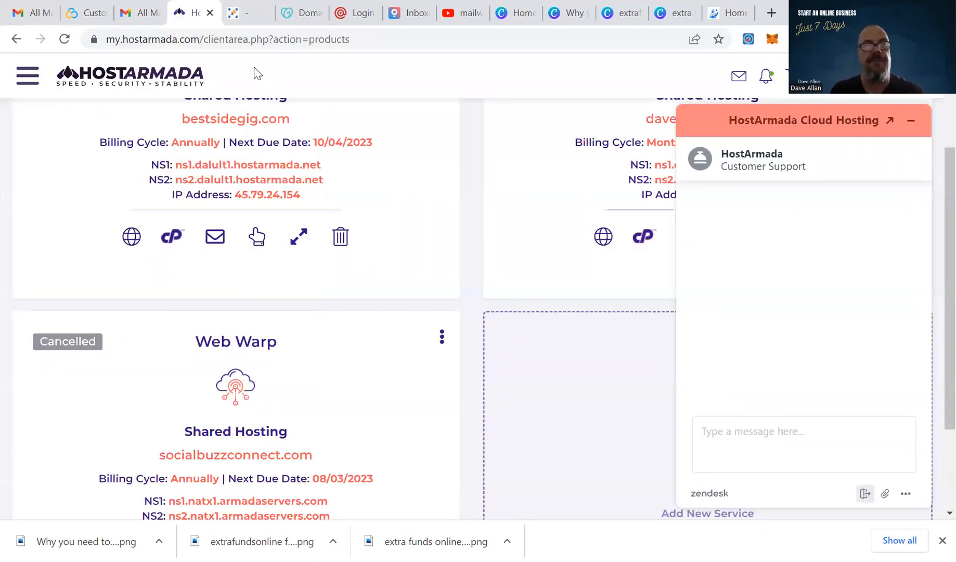
{"action": "left_click", "coordinate": [240, 18]}
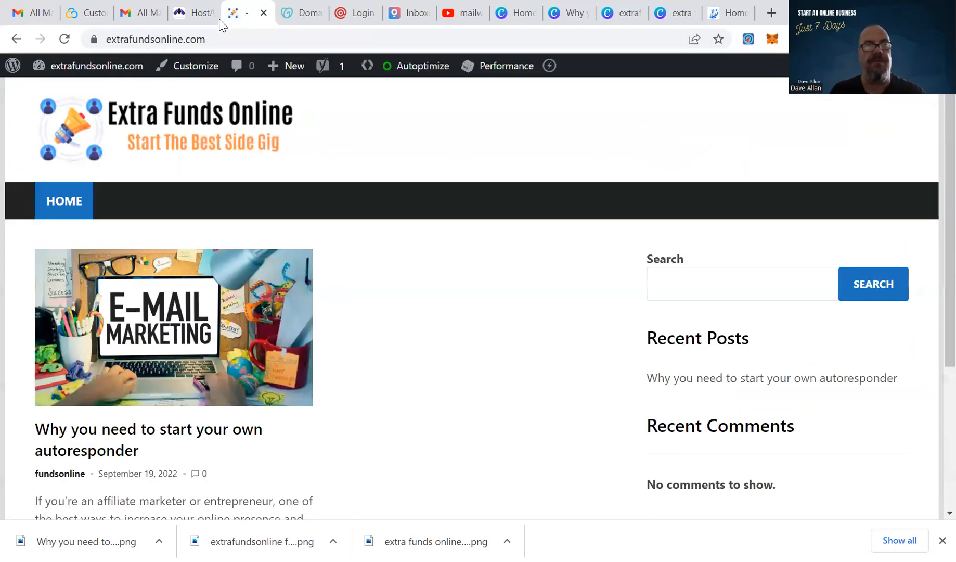
{"action": "mouse_move", "coordinate": [78, 66]}
{"action": "left_click", "coordinate": [60, 93]}
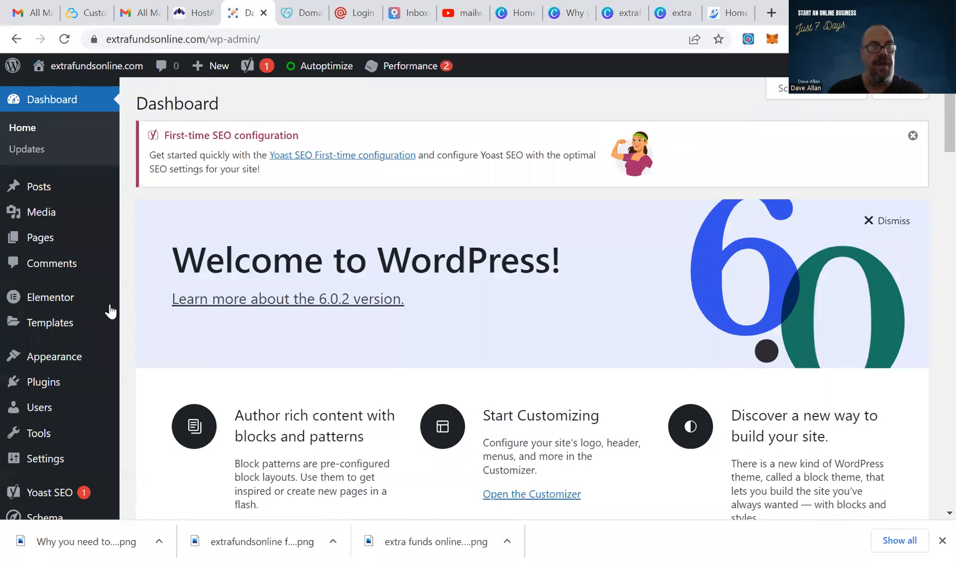
{"action": "mouse_move", "coordinate": [60, 359]}
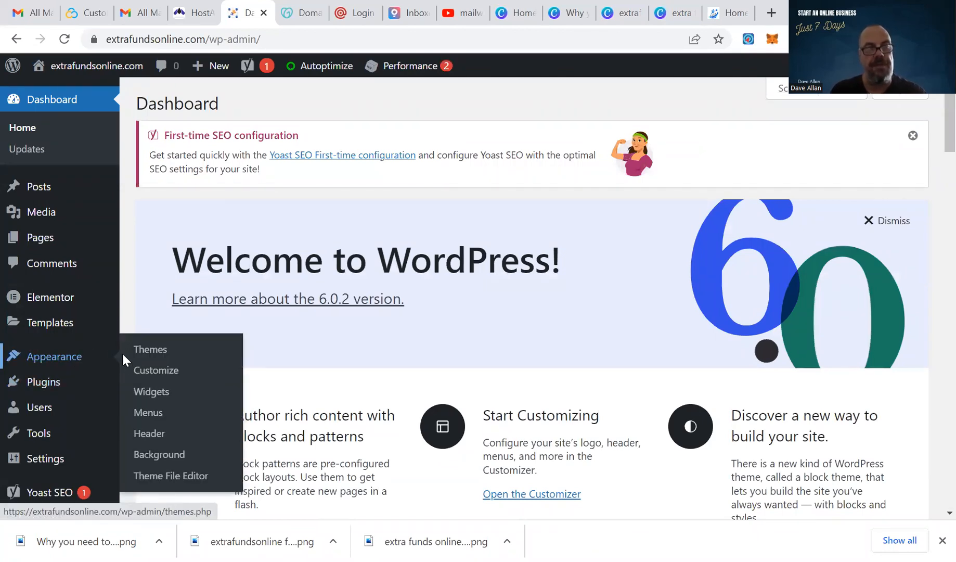
{"action": "left_click", "coordinate": [151, 392]}
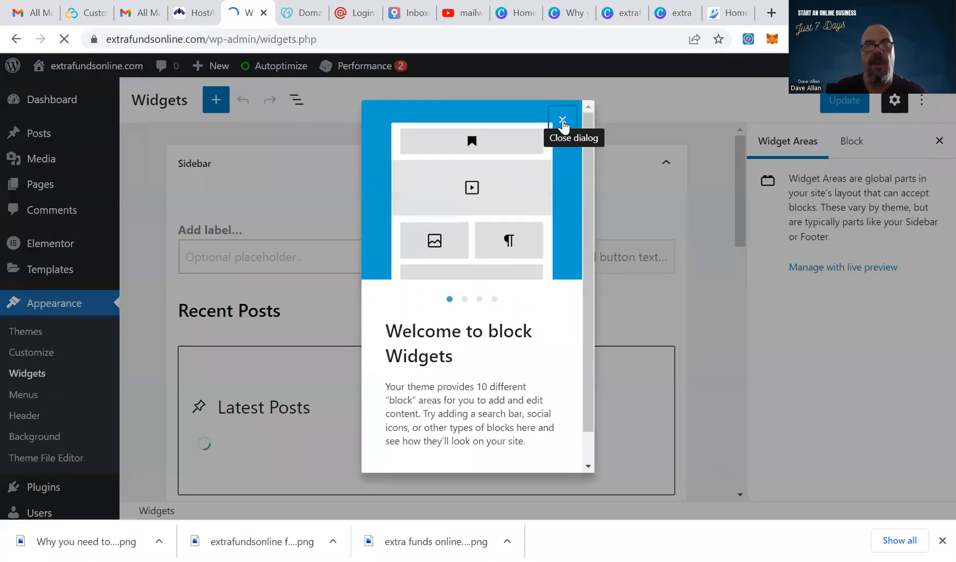
{"action": "left_click", "coordinate": [562, 120]}
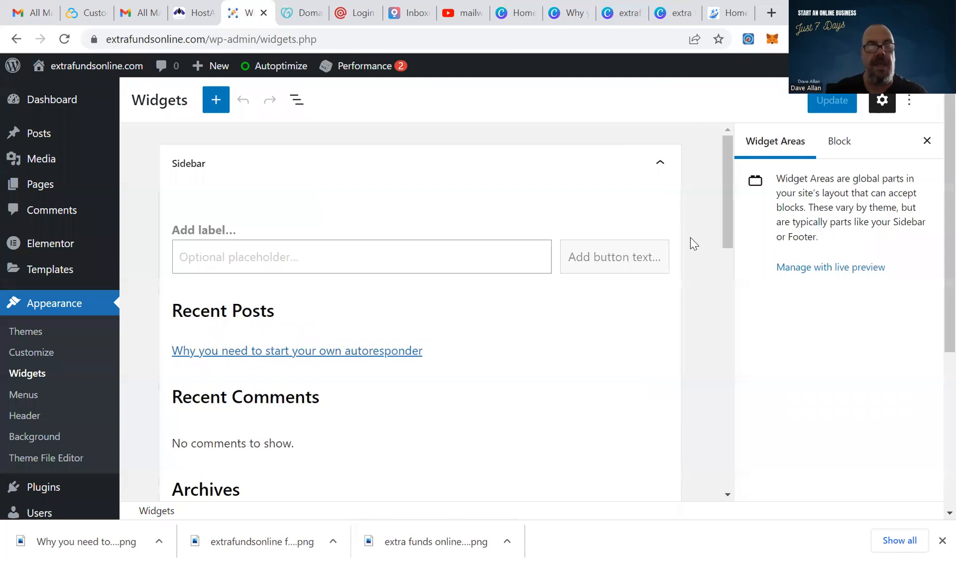
Look through the blocks in the Sidebar widget area and the header and footer widget areas below it
{"action": "scroll", "coordinate": [713, 289], "scroll_direction": "down", "scroll_amount": 4}
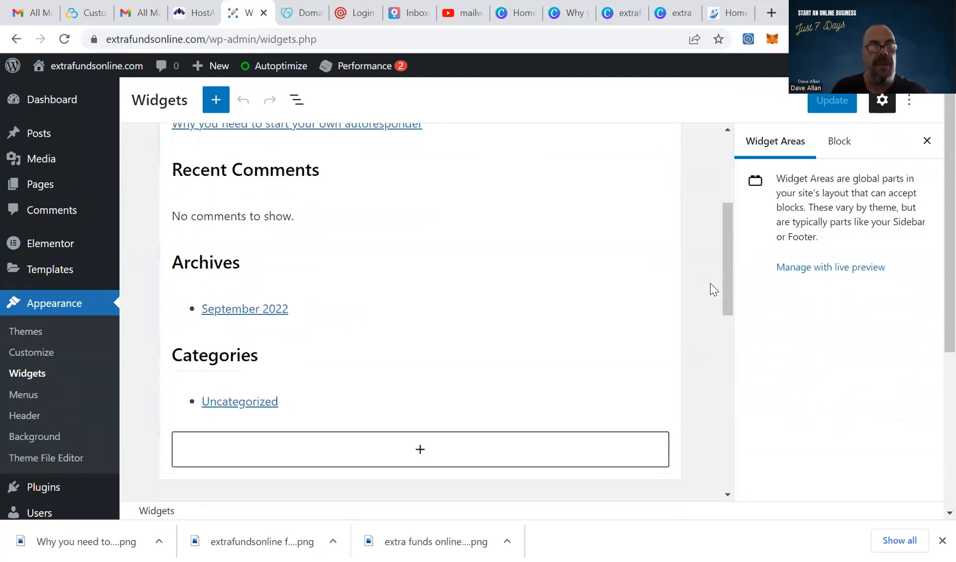
{"action": "scroll", "coordinate": [713, 289], "scroll_direction": "down", "scroll_amount": 5}
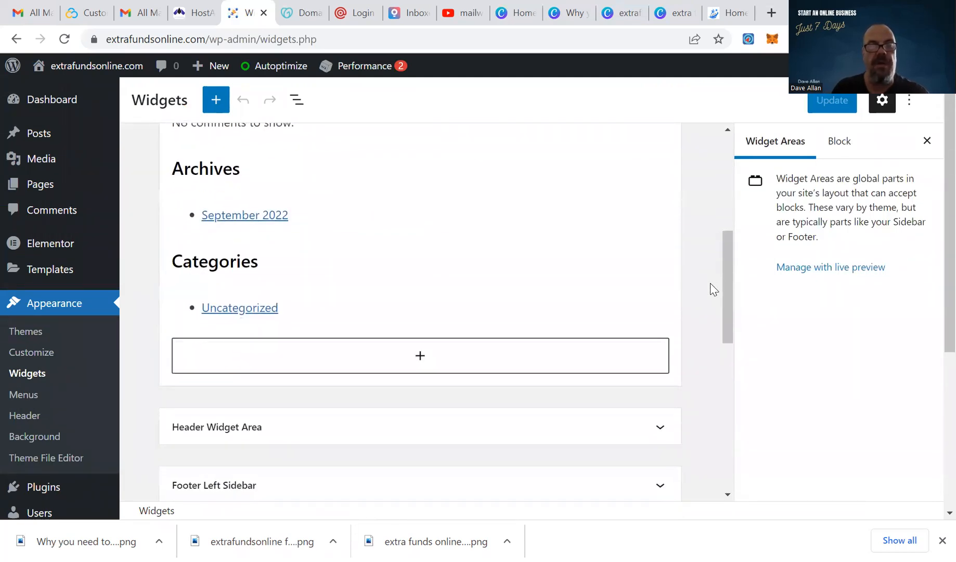
{"action": "scroll", "coordinate": [712, 288], "scroll_direction": "up", "scroll_amount": 4}
{"action": "scroll", "coordinate": [712, 289], "scroll_direction": "up", "scroll_amount": 4}
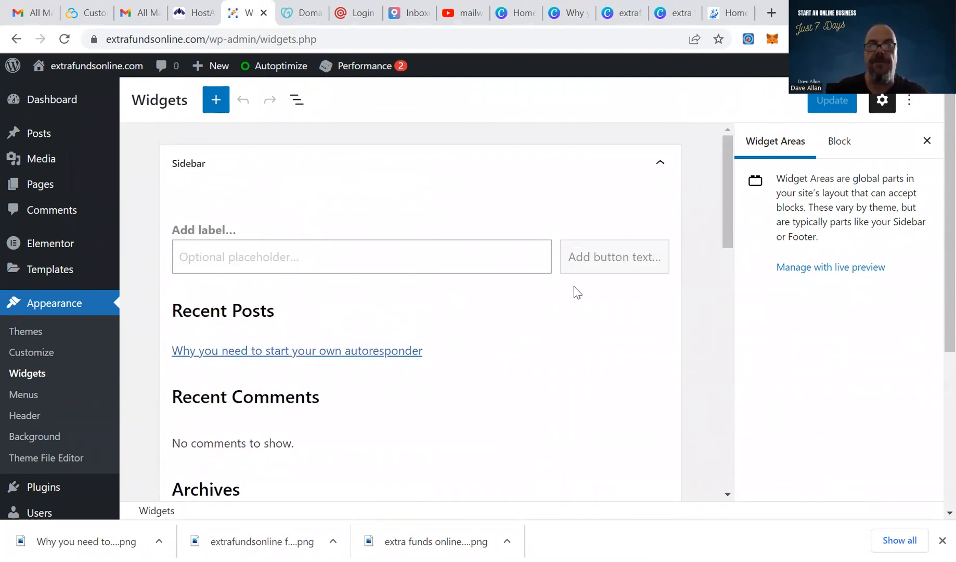
{"action": "scroll", "coordinate": [534, 394], "scroll_direction": "down", "scroll_amount": 4}
{"action": "scroll", "coordinate": [384, 341], "scroll_direction": "up", "scroll_amount": 3}
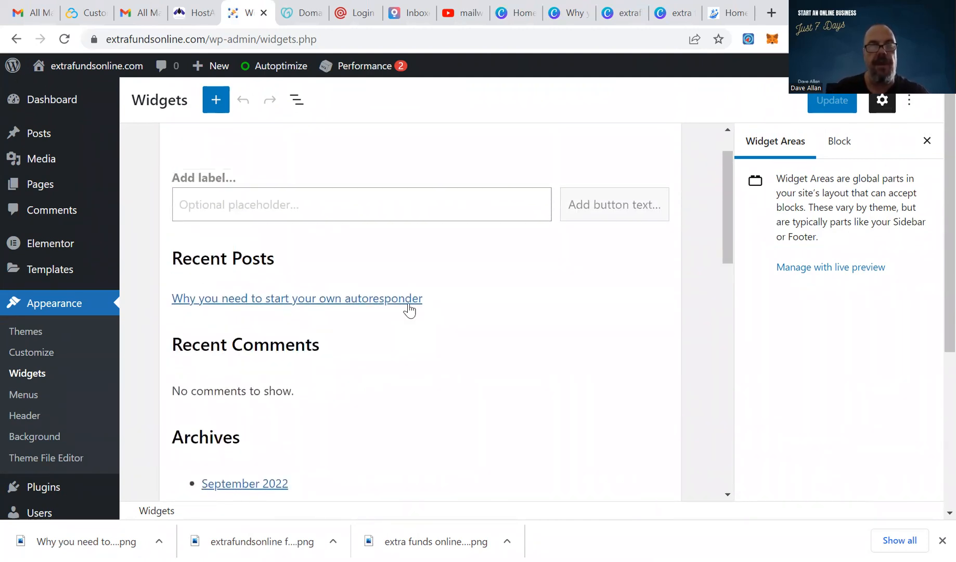
Remove the Latest Posts block and its "Recent Posts" heading from the Sidebar widget area
{"action": "left_click", "coordinate": [421, 300]}
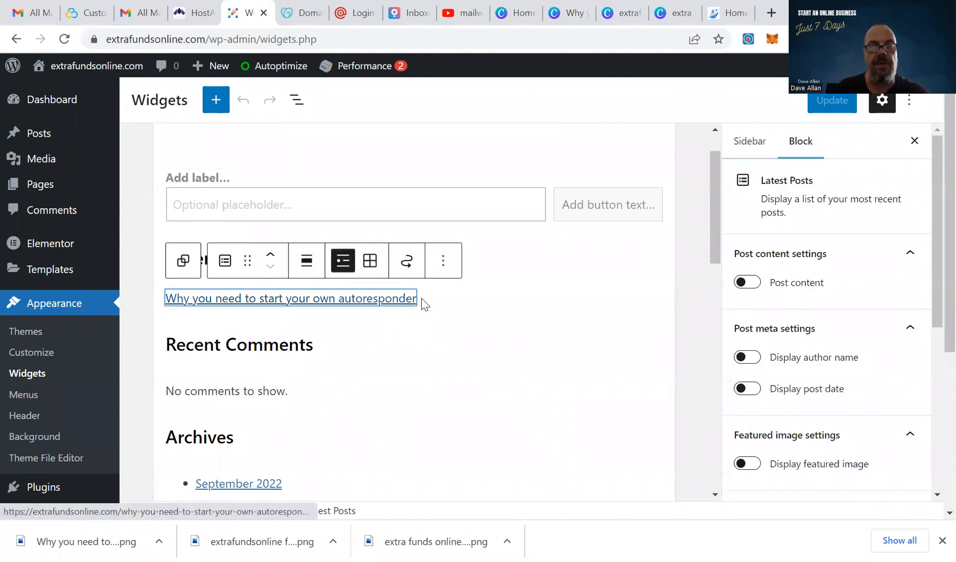
{"action": "left_click", "coordinate": [477, 320]}
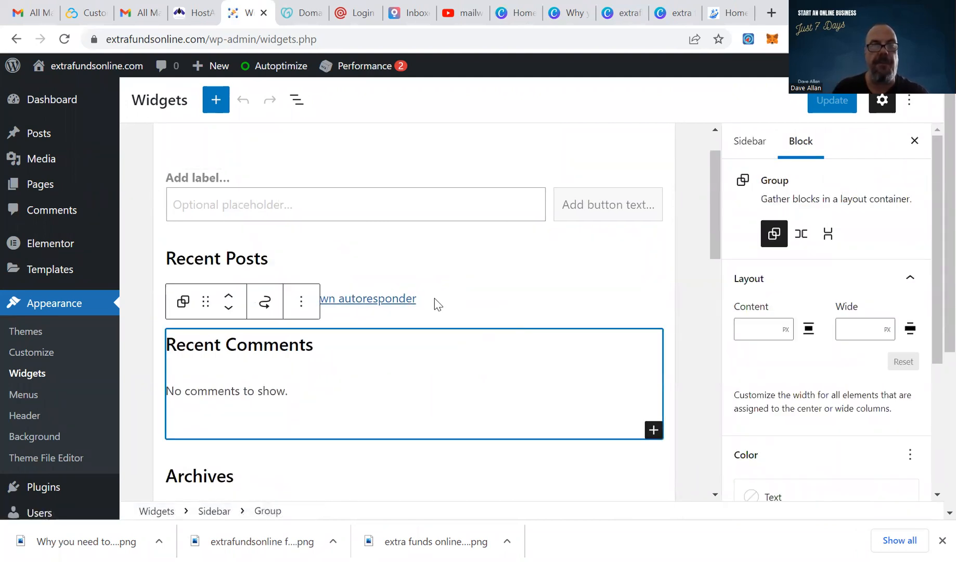
{"action": "left_click", "coordinate": [420, 300]}
{"action": "left_click", "coordinate": [443, 260]}
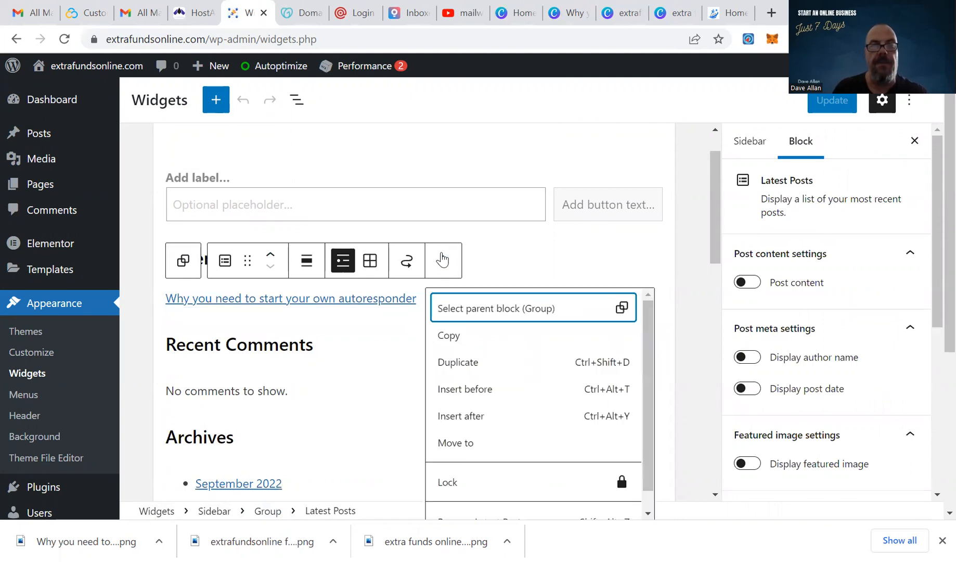
{"action": "scroll", "coordinate": [481, 408], "scroll_direction": "down", "scroll_amount": 1}
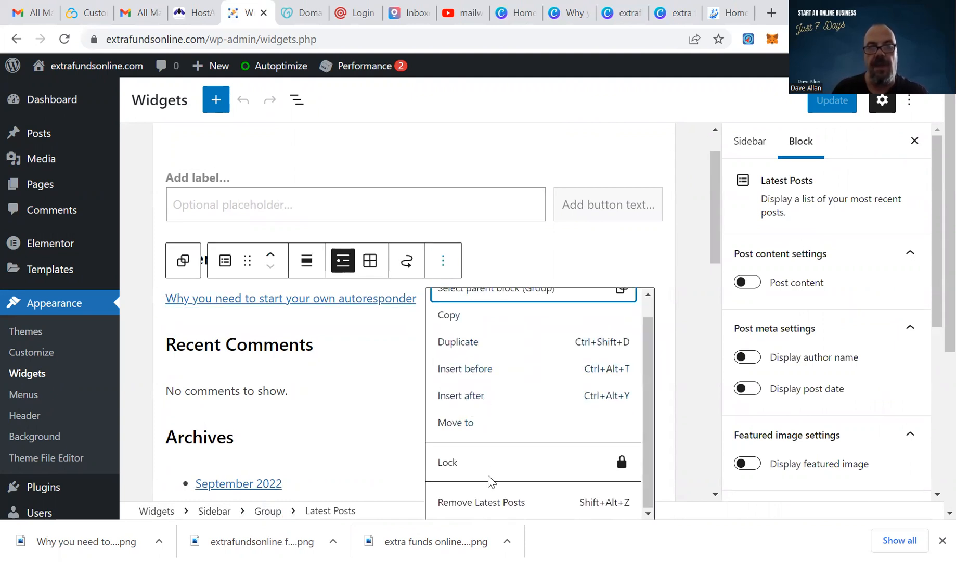
{"action": "left_click", "coordinate": [489, 496]}
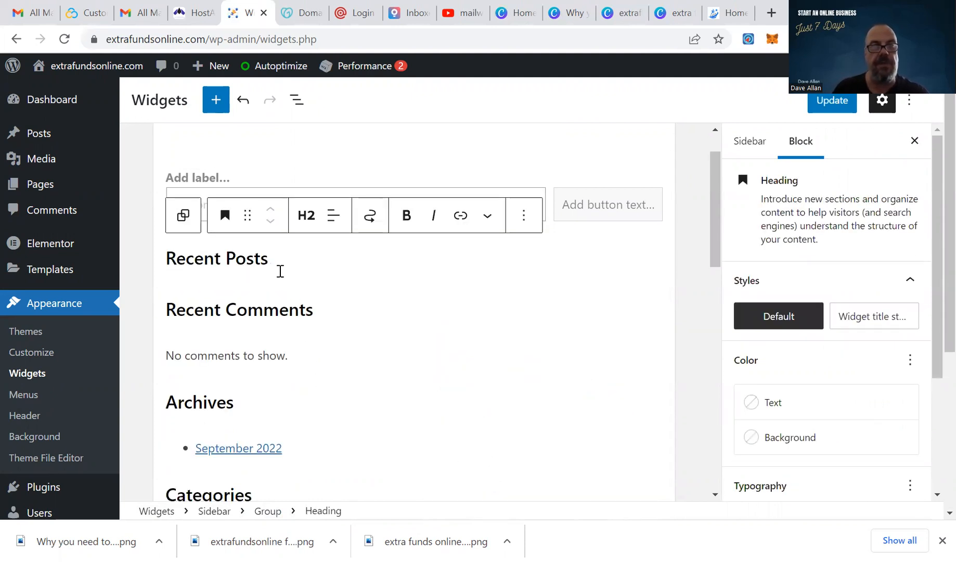
{"action": "left_click", "coordinate": [524, 217]}
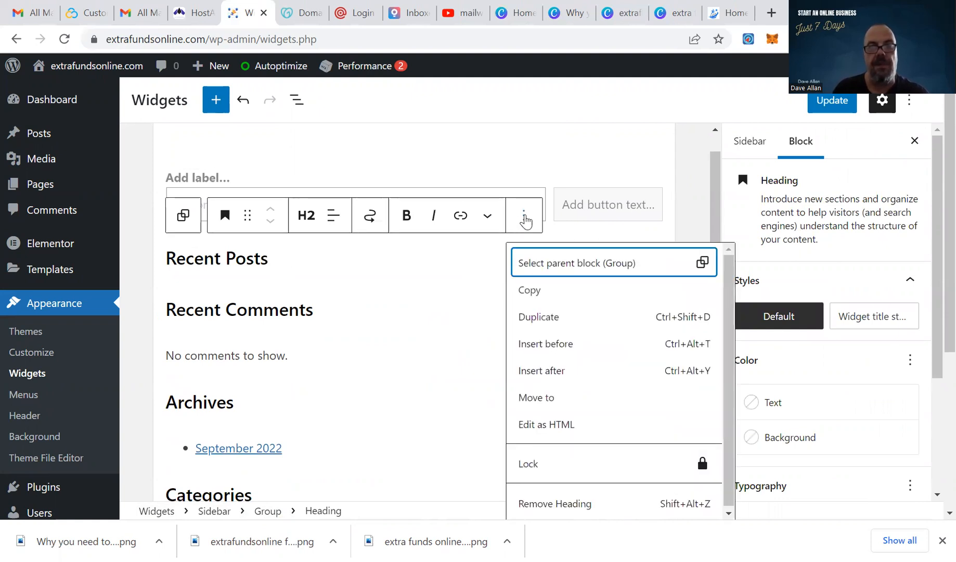
{"action": "left_click", "coordinate": [567, 492]}
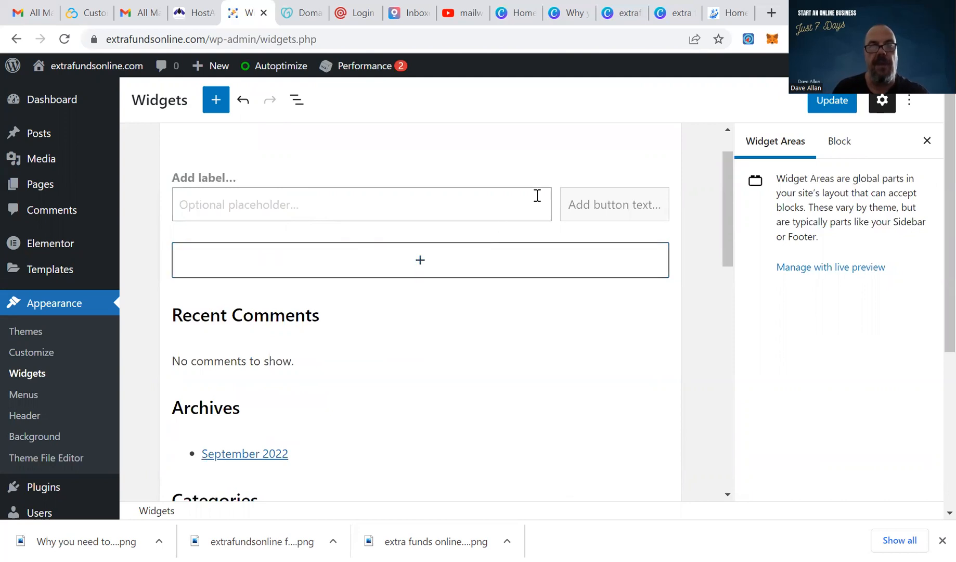
Remove the unlabelled Search block from the Sidebar widget area
{"action": "left_click", "coordinate": [558, 193]}
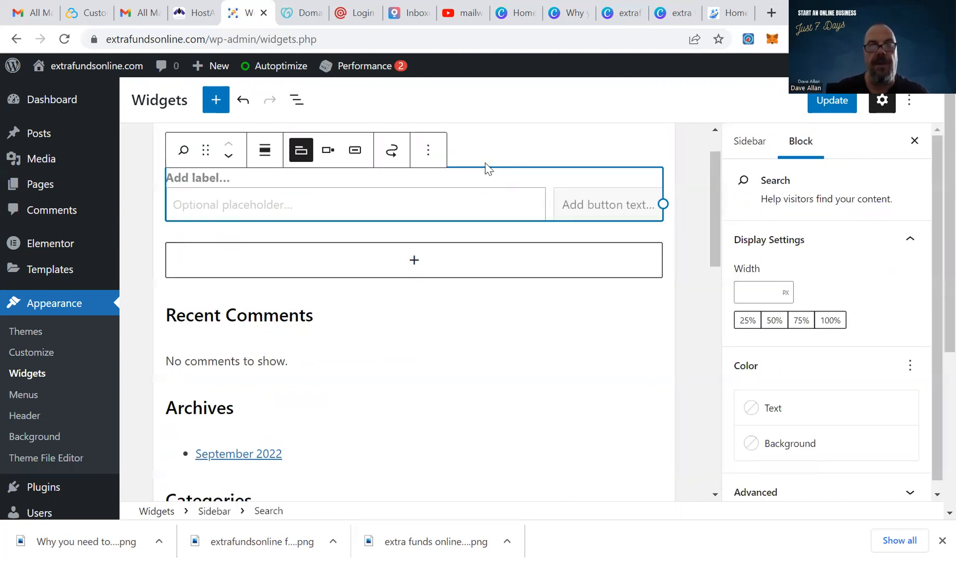
{"action": "left_click", "coordinate": [428, 150]}
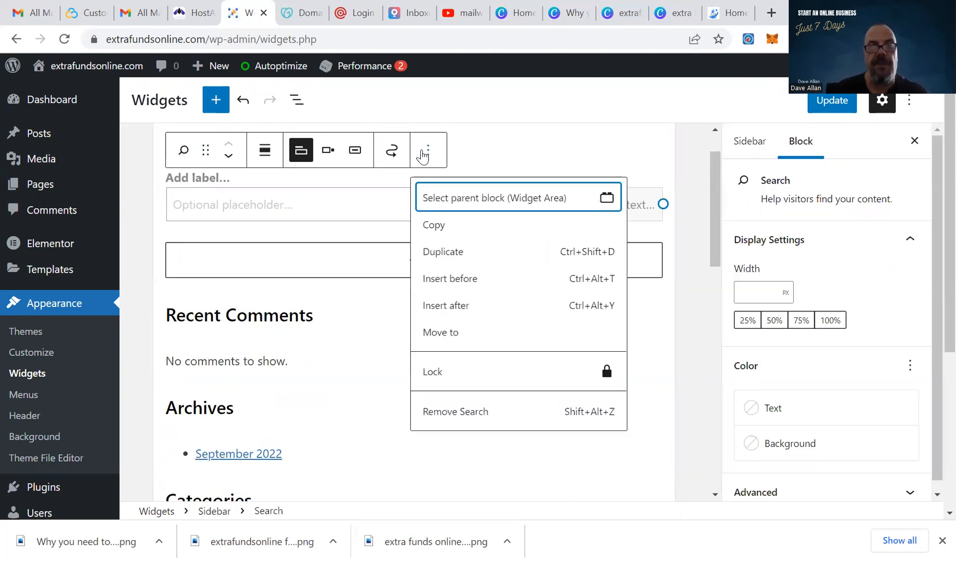
{"action": "left_click", "coordinate": [435, 410]}
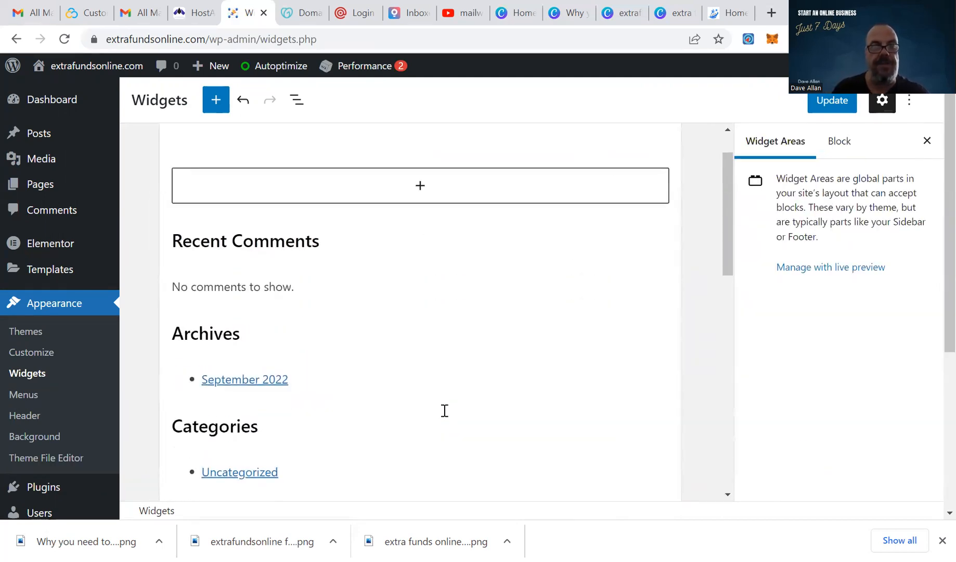
Remove the "Recent Comments" heading and the Latest Comments block from the Sidebar widget area
{"action": "left_click", "coordinate": [320, 242]}
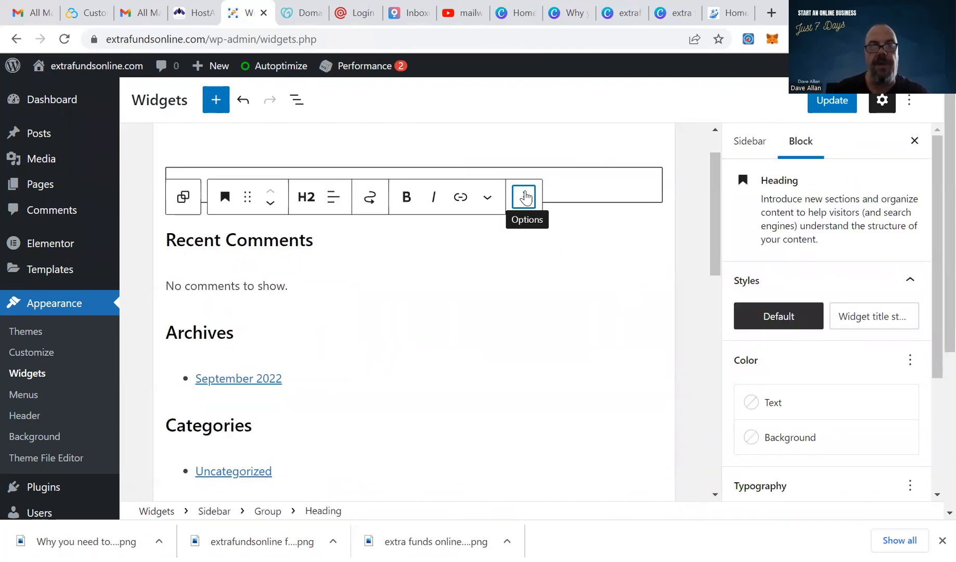
{"action": "left_click", "coordinate": [525, 197]}
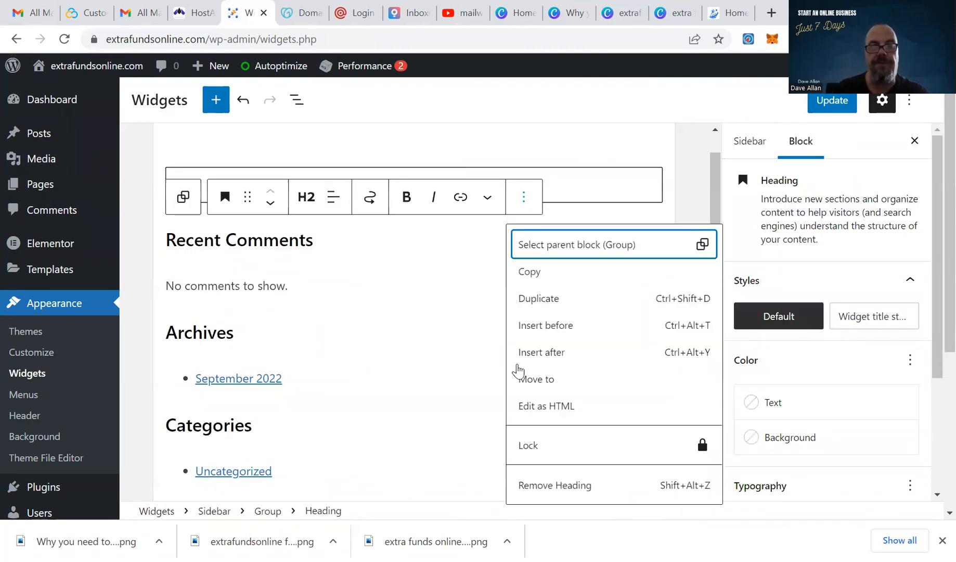
{"action": "left_click", "coordinate": [556, 487]}
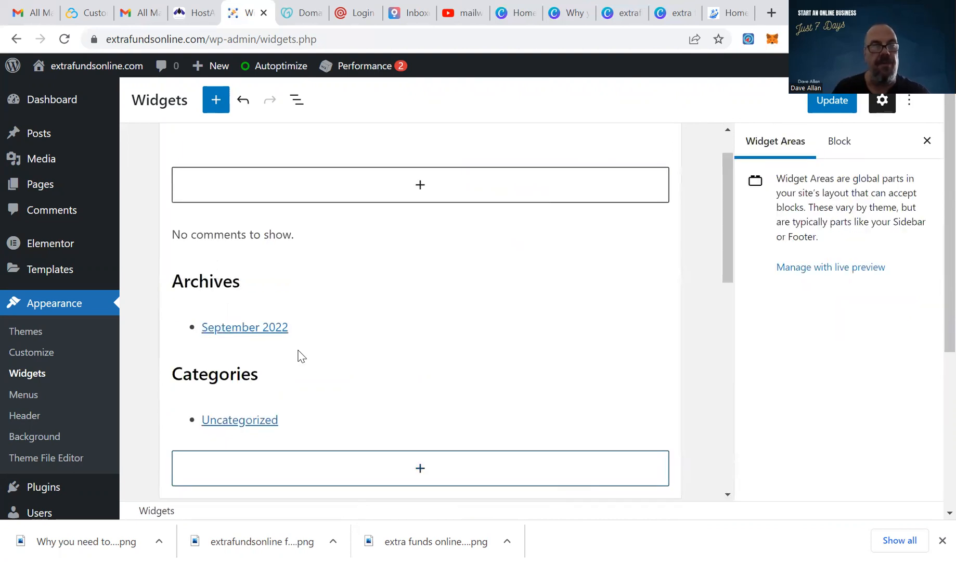
{"action": "left_click", "coordinate": [299, 237]}
{"action": "left_click", "coordinate": [385, 196]}
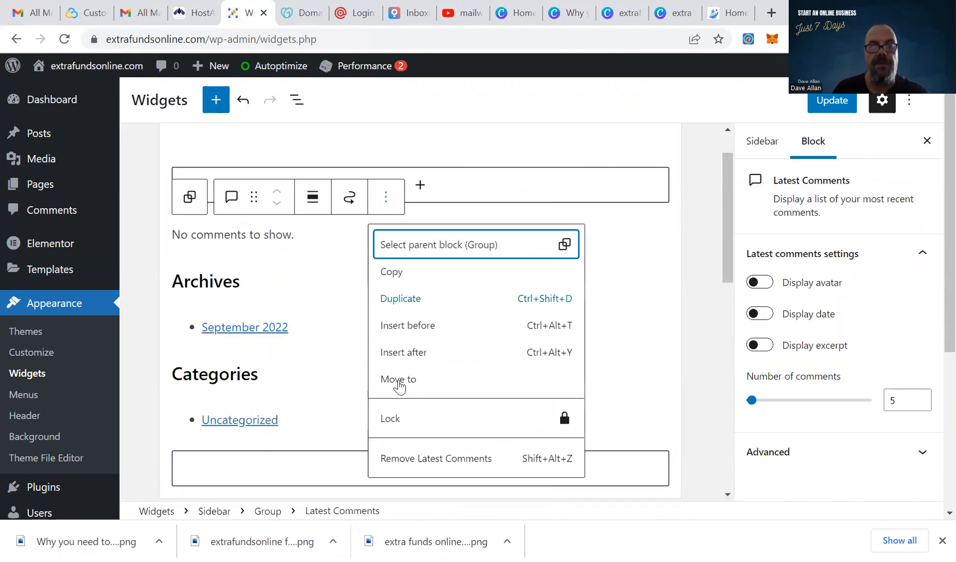
{"action": "left_click", "coordinate": [413, 460]}
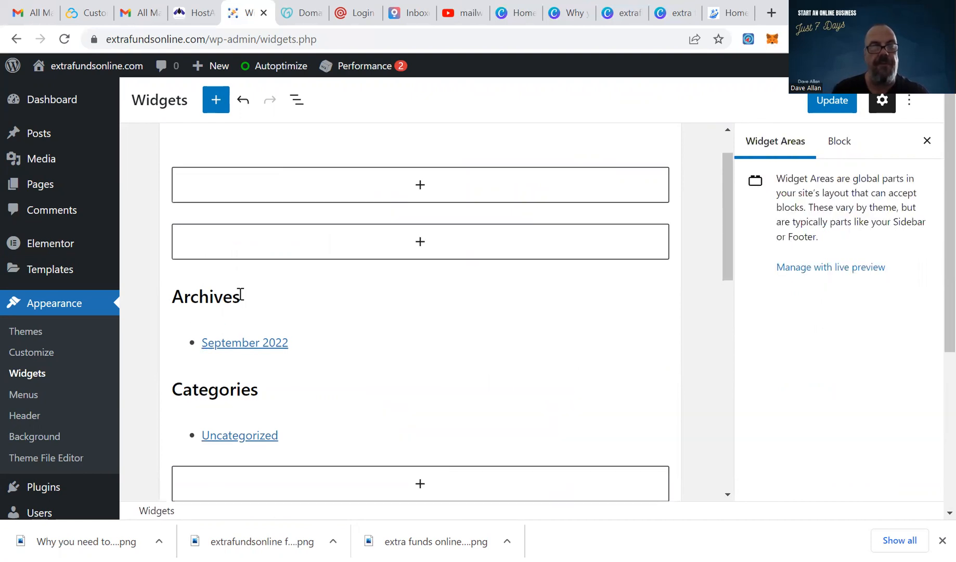
Remove the "Archives" heading and the Archives block below it from the Sidebar widget area
{"action": "left_click", "coordinate": [251, 302]}
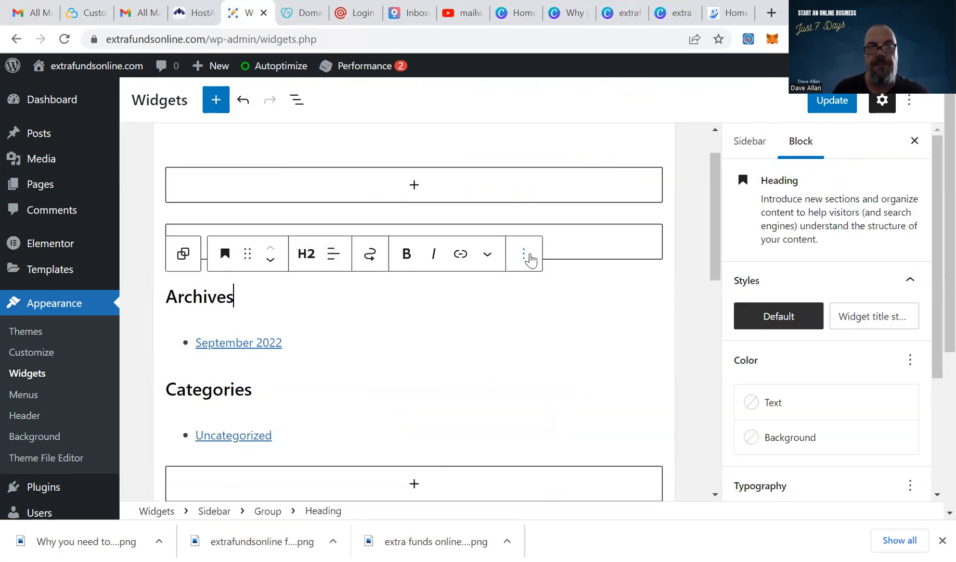
{"action": "left_click", "coordinate": [525, 255]}
{"action": "scroll", "coordinate": [559, 447], "scroll_direction": "down", "scroll_amount": 1}
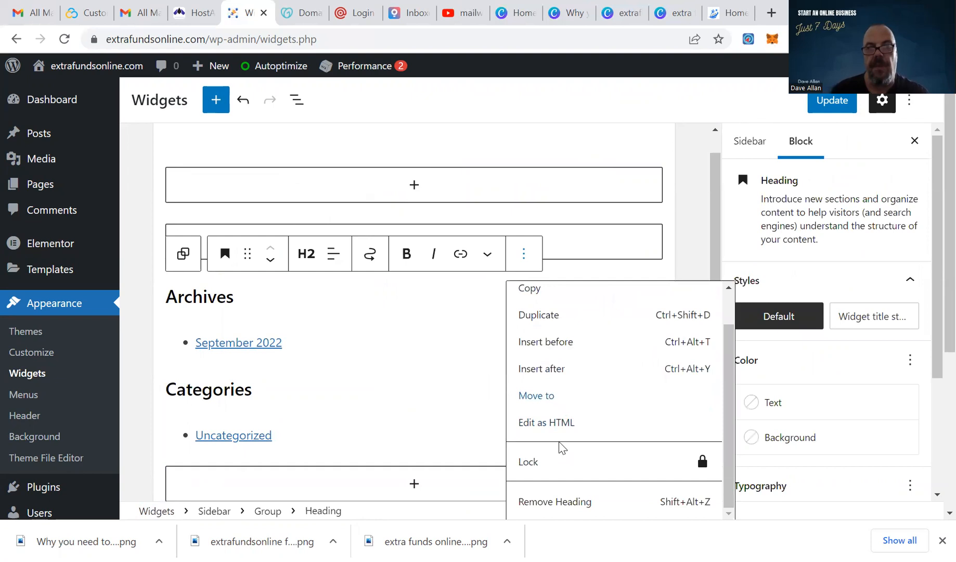
{"action": "left_click", "coordinate": [552, 489]}
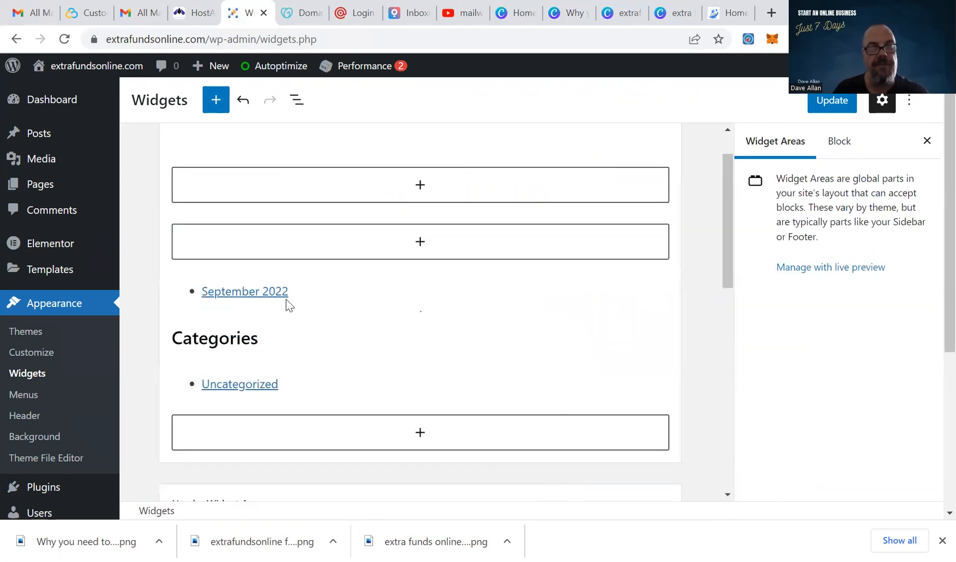
{"action": "left_click", "coordinate": [302, 287]}
{"action": "left_click", "coordinate": [385, 254]}
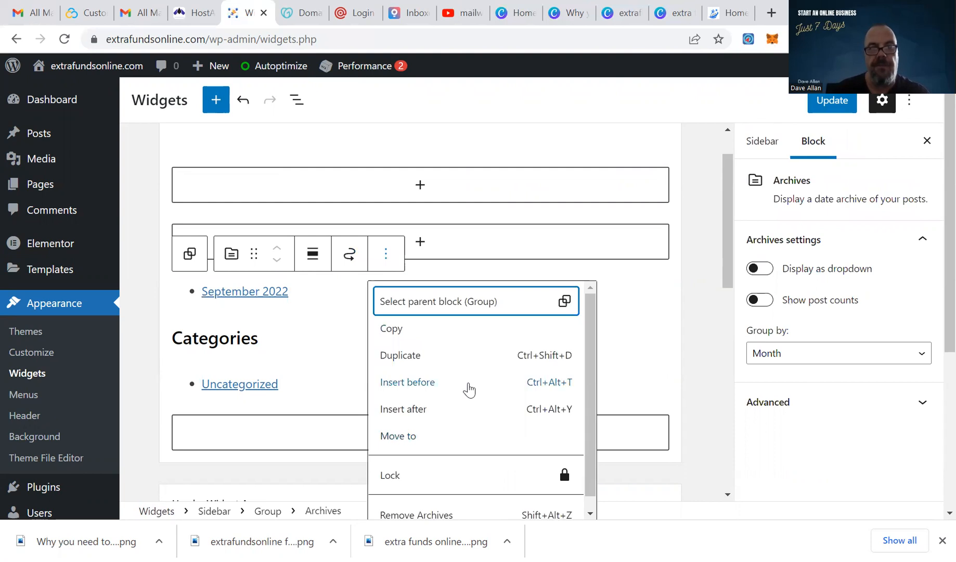
{"action": "left_click", "coordinate": [458, 486]}
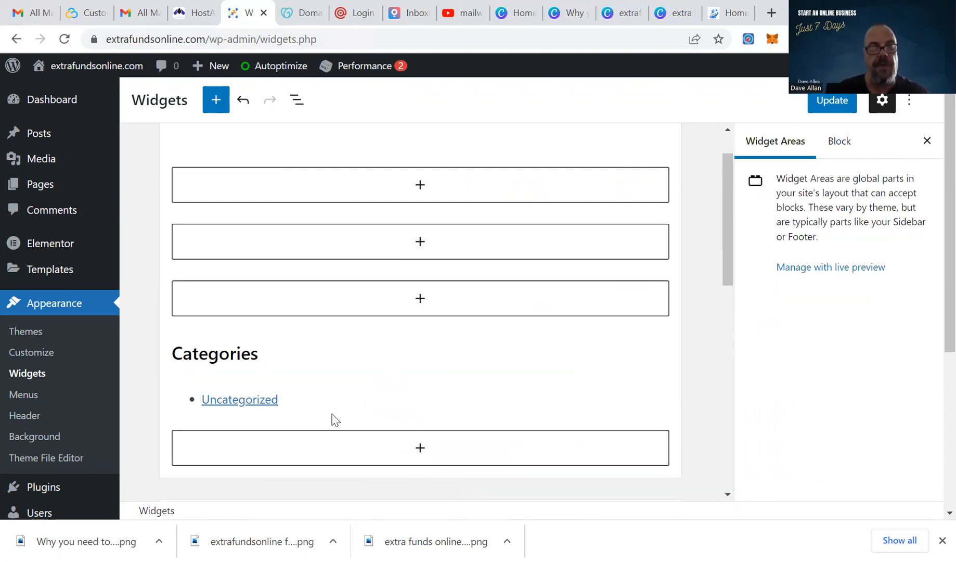
Remove the "Categories" heading and the Categories block listing "Uncategorized" from the Sidebar widget area
{"action": "left_click", "coordinate": [269, 364]}
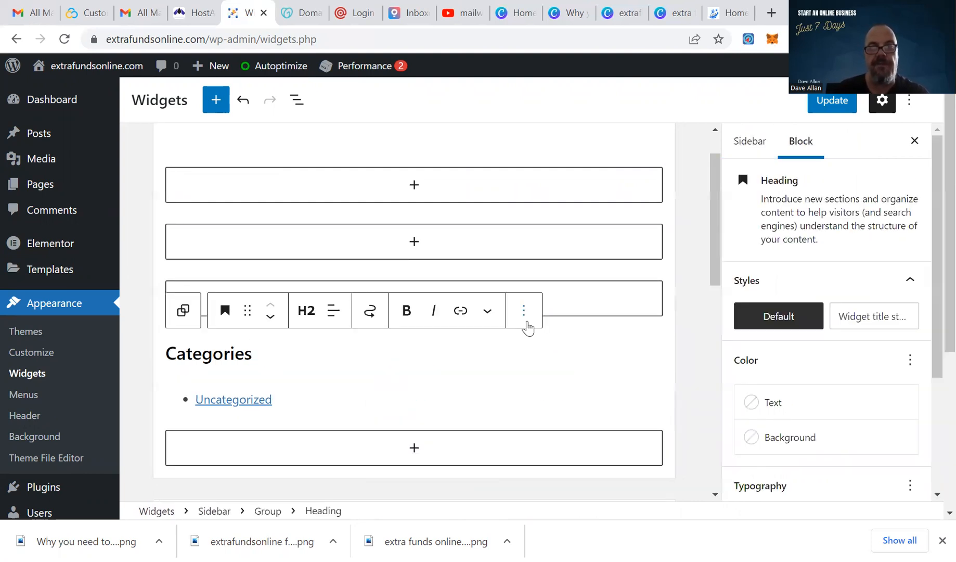
{"action": "left_click", "coordinate": [525, 312]}
{"action": "scroll", "coordinate": [553, 250], "scroll_direction": "down", "scroll_amount": 1}
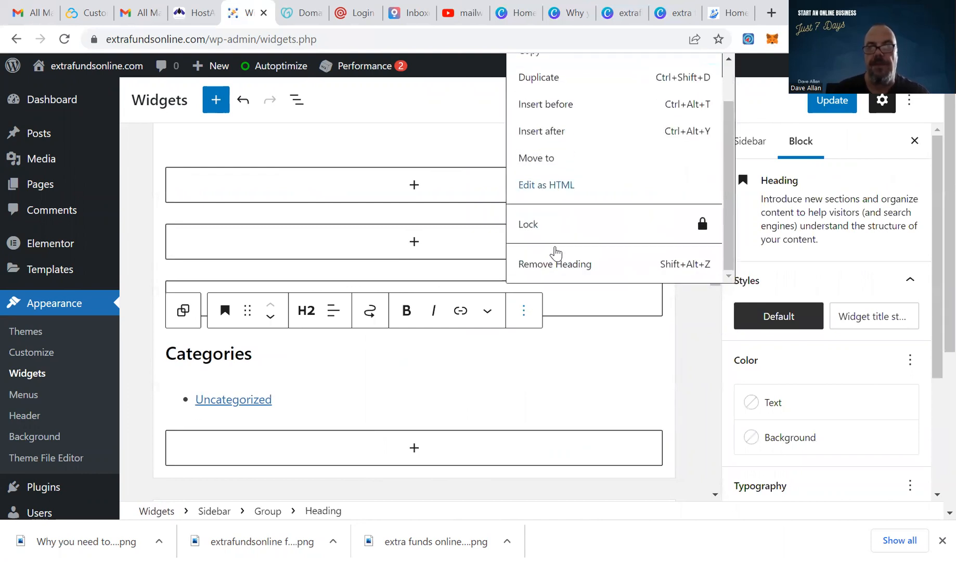
{"action": "left_click", "coordinate": [558, 270]}
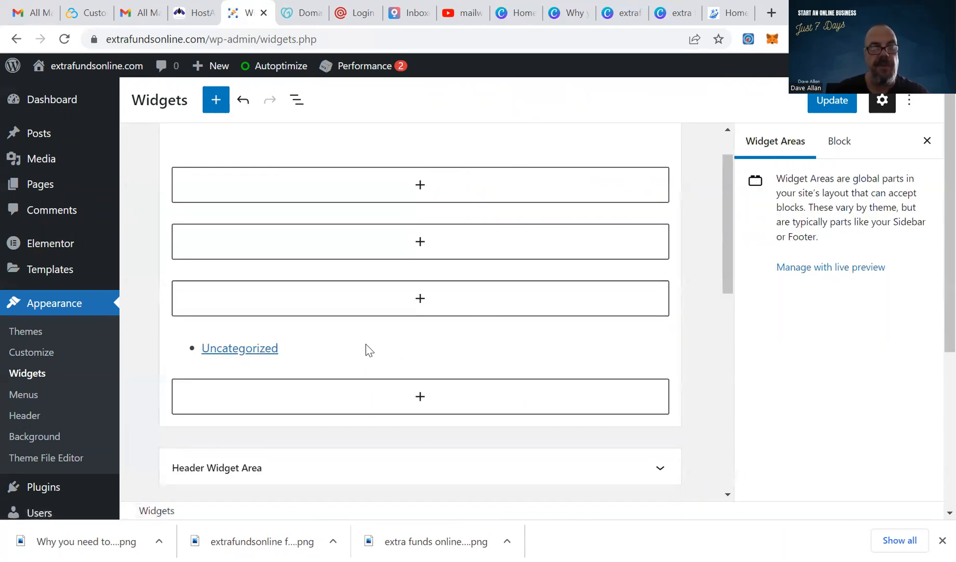
{"action": "left_click", "coordinate": [304, 355]}
{"action": "left_click", "coordinate": [385, 312]}
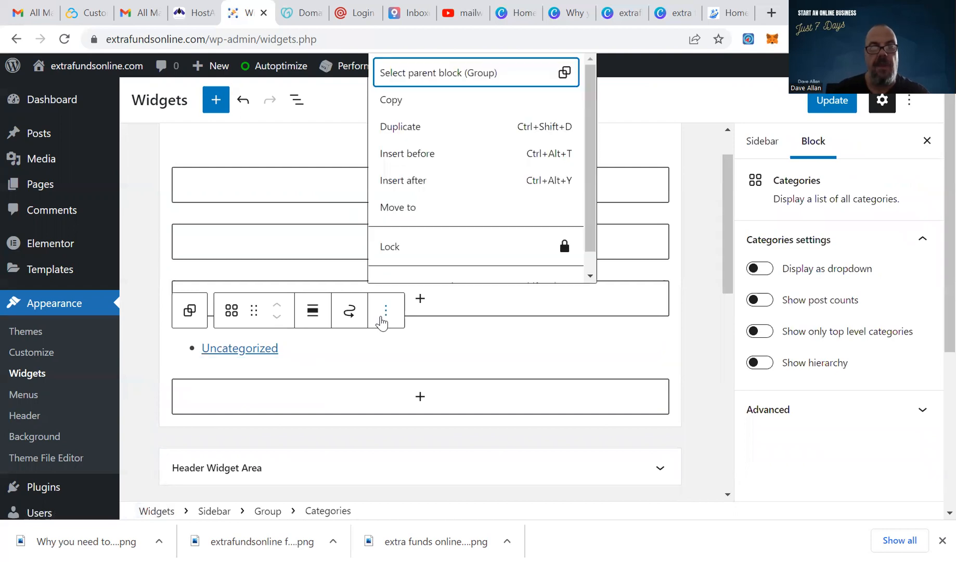
{"action": "scroll", "coordinate": [464, 253], "scroll_direction": "down", "scroll_amount": 1}
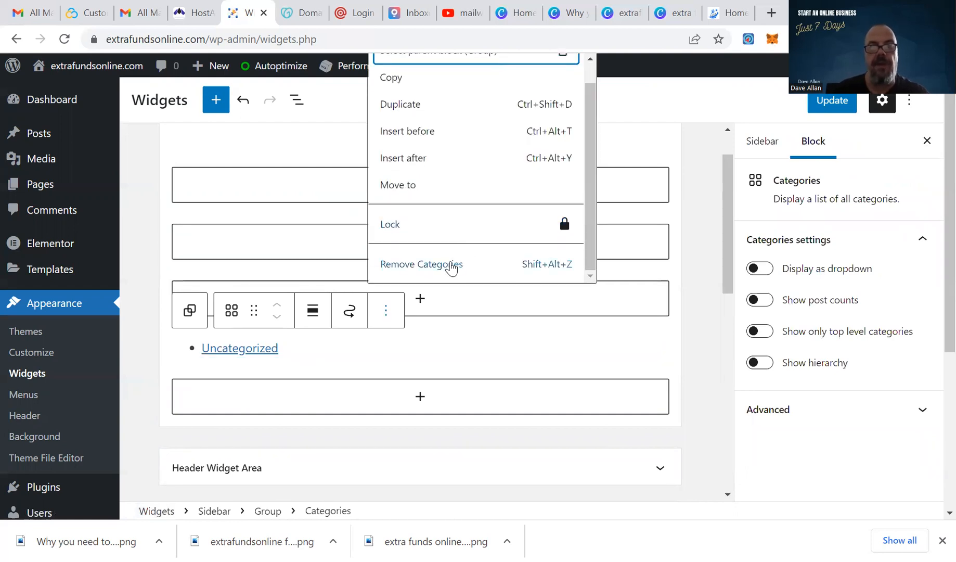
{"action": "left_click", "coordinate": [451, 266]}
Browse the full block library and insert a Search block into the first empty group of the Sidebar widget area
{"action": "left_click", "coordinate": [418, 185]}
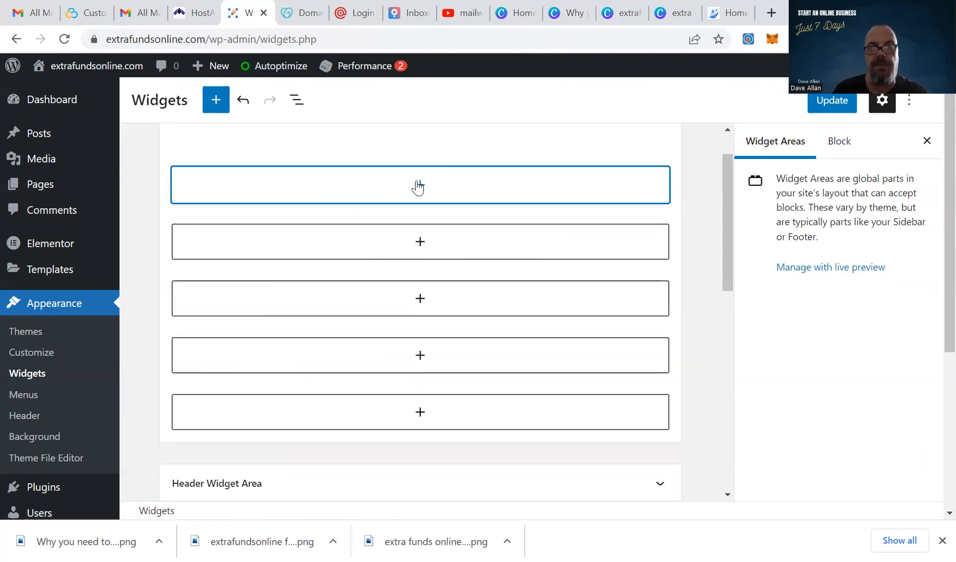
{"action": "scroll", "coordinate": [392, 284], "scroll_direction": "down", "scroll_amount": 1}
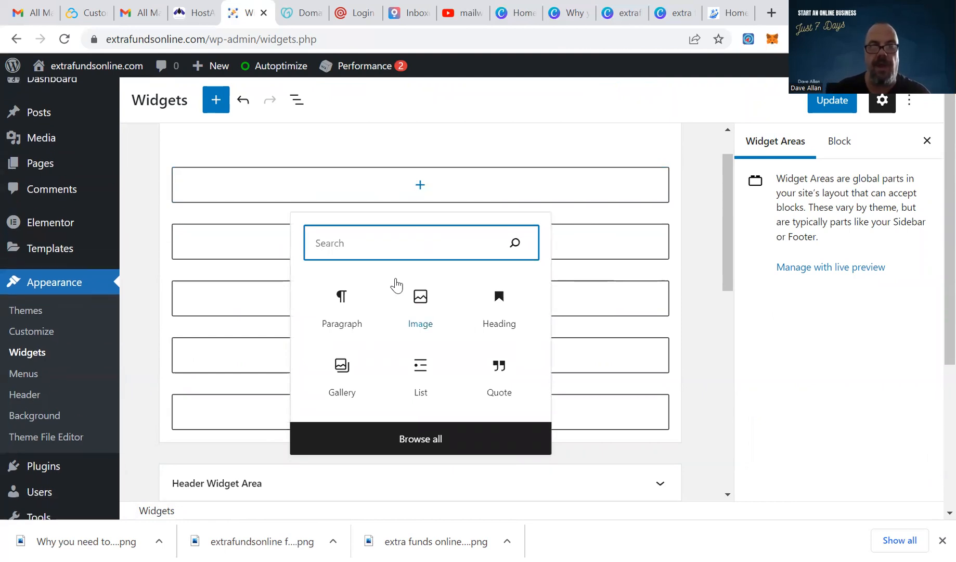
{"action": "left_click", "coordinate": [411, 440]}
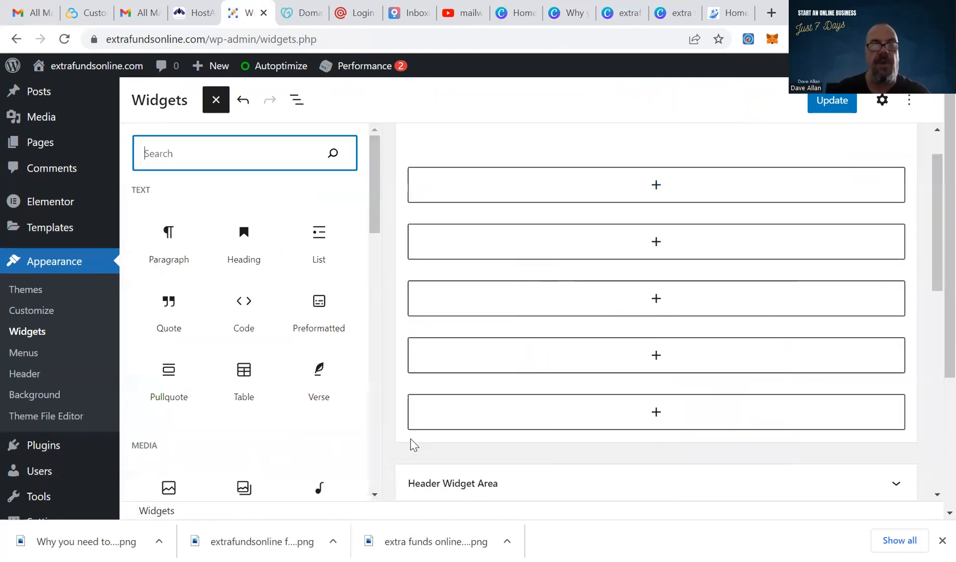
{"action": "scroll", "coordinate": [245, 262], "scroll_direction": "down", "scroll_amount": 2}
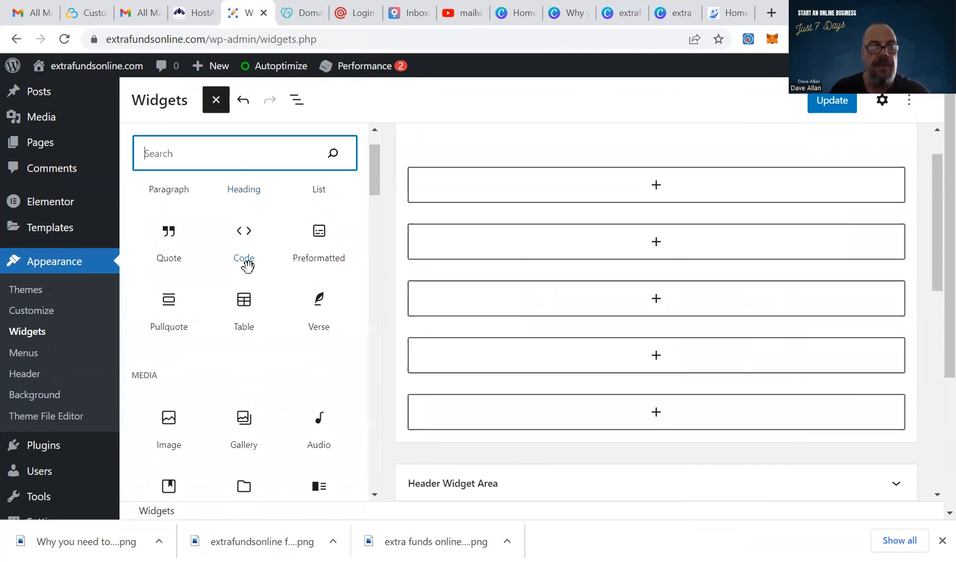
{"action": "scroll", "coordinate": [246, 307], "scroll_direction": "down", "scroll_amount": 2}
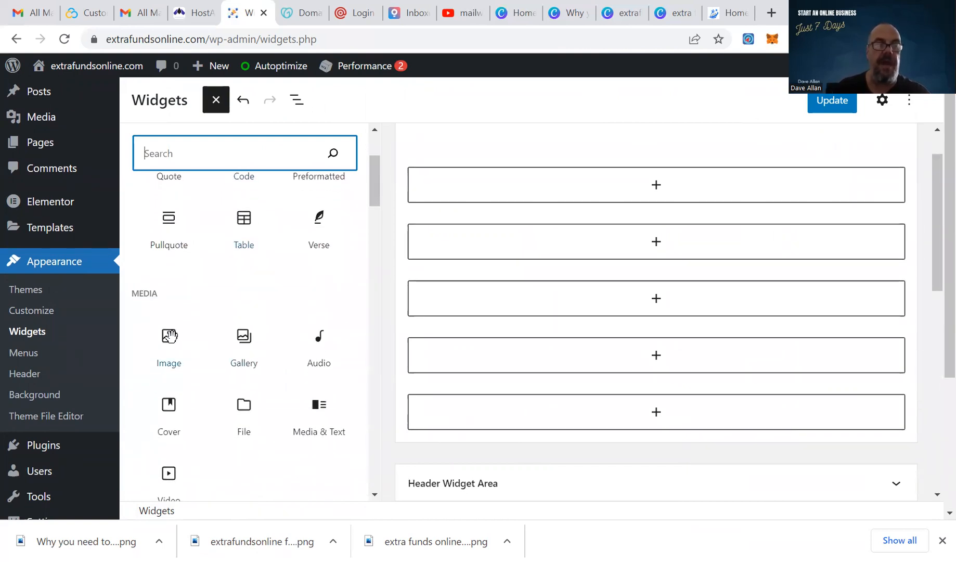
{"action": "scroll", "coordinate": [172, 338], "scroll_direction": "down", "scroll_amount": 5}
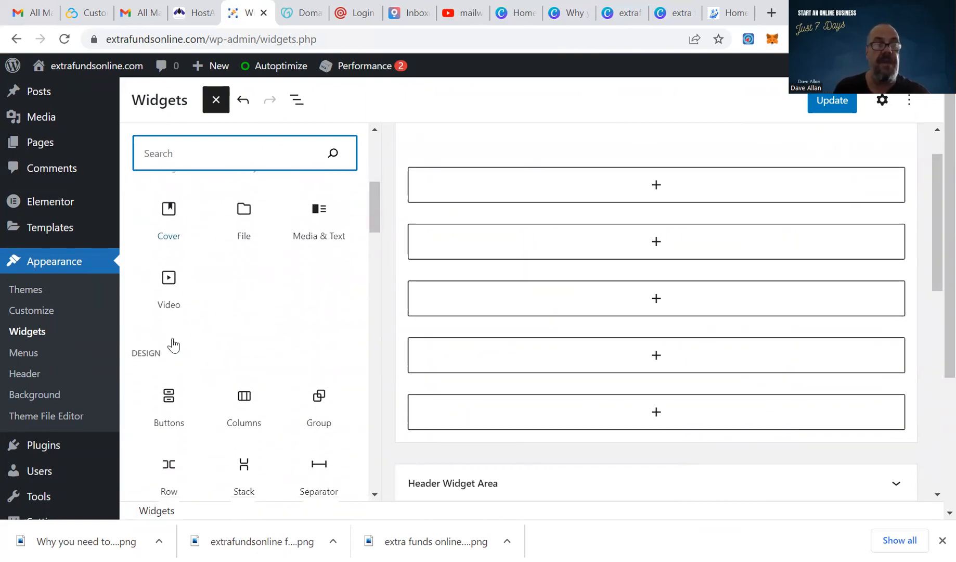
{"action": "scroll", "coordinate": [175, 345], "scroll_direction": "down", "scroll_amount": 6}
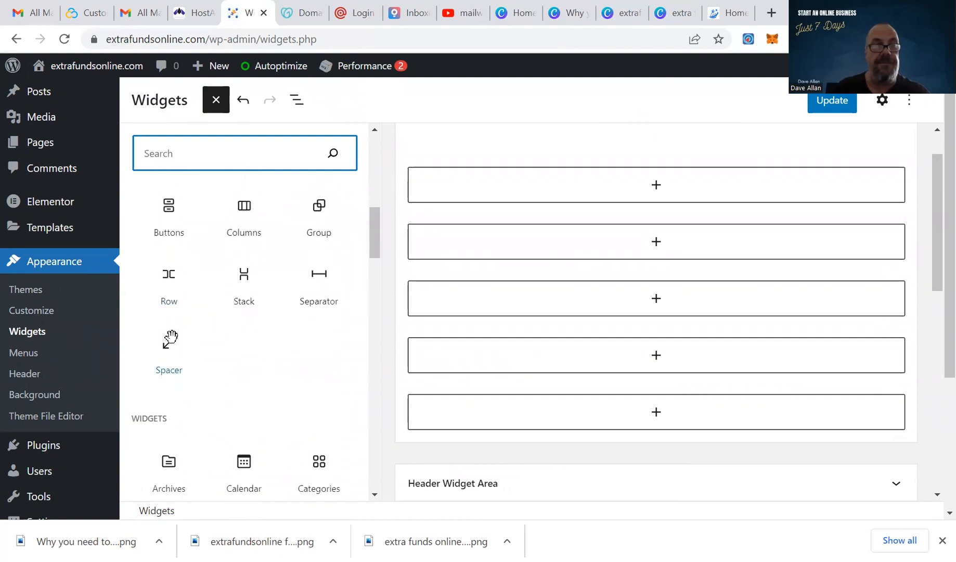
{"action": "scroll", "coordinate": [244, 327], "scroll_direction": "down", "scroll_amount": 2}
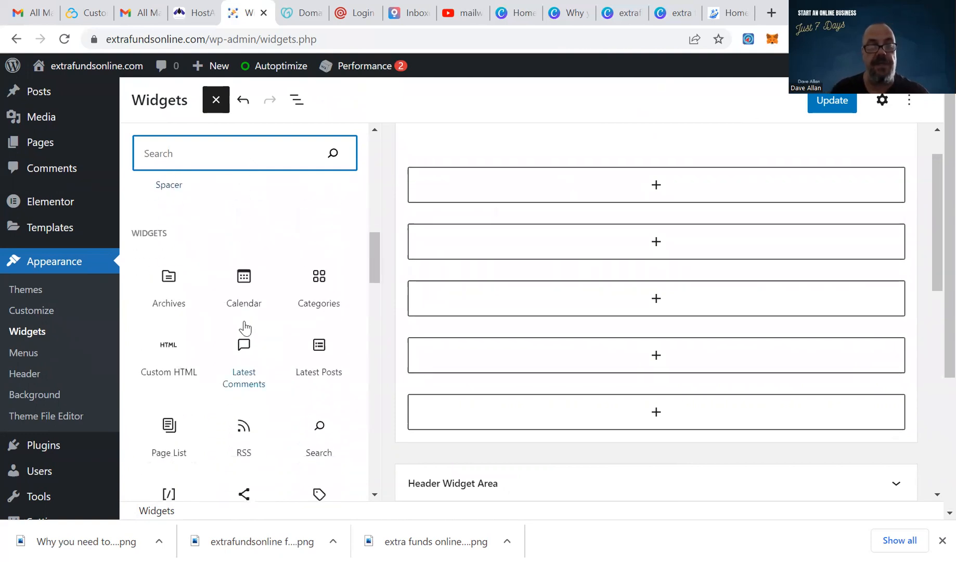
{"action": "left_click", "coordinate": [319, 432]}
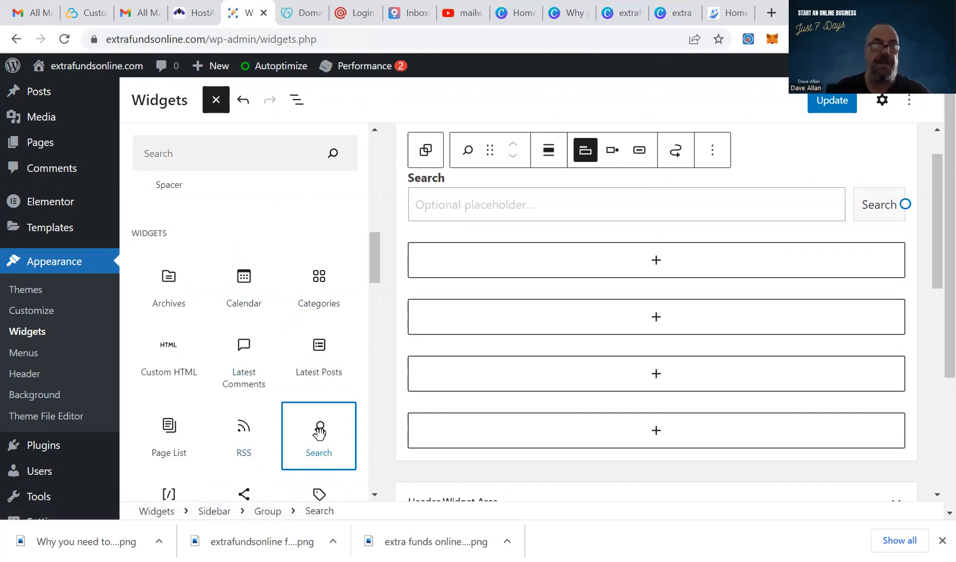
{"action": "scroll", "coordinate": [243, 341], "scroll_direction": "down", "scroll_amount": 3}
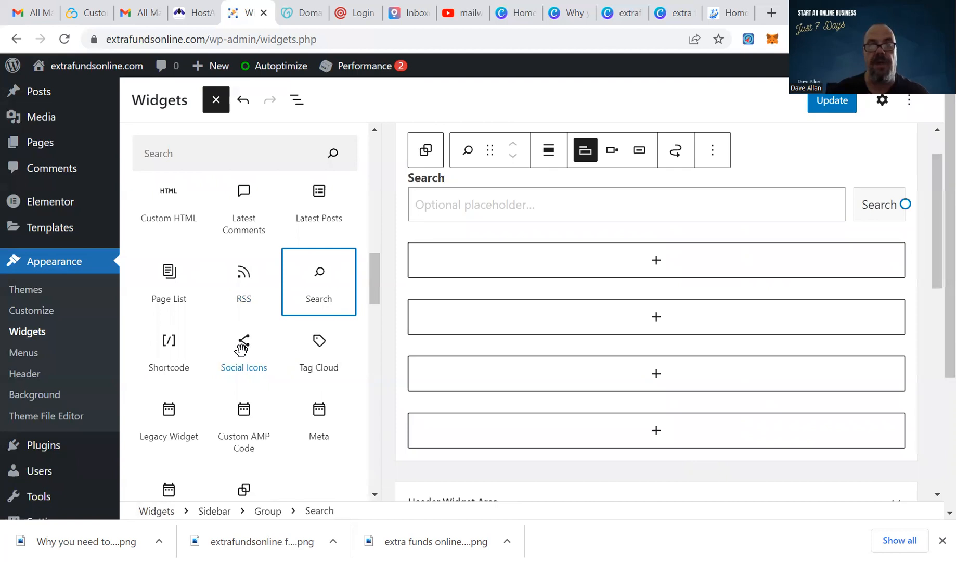
Insert a Social Icons block into the empty group below the Search block and add a Facebook icon to it
{"action": "left_click", "coordinate": [643, 268]}
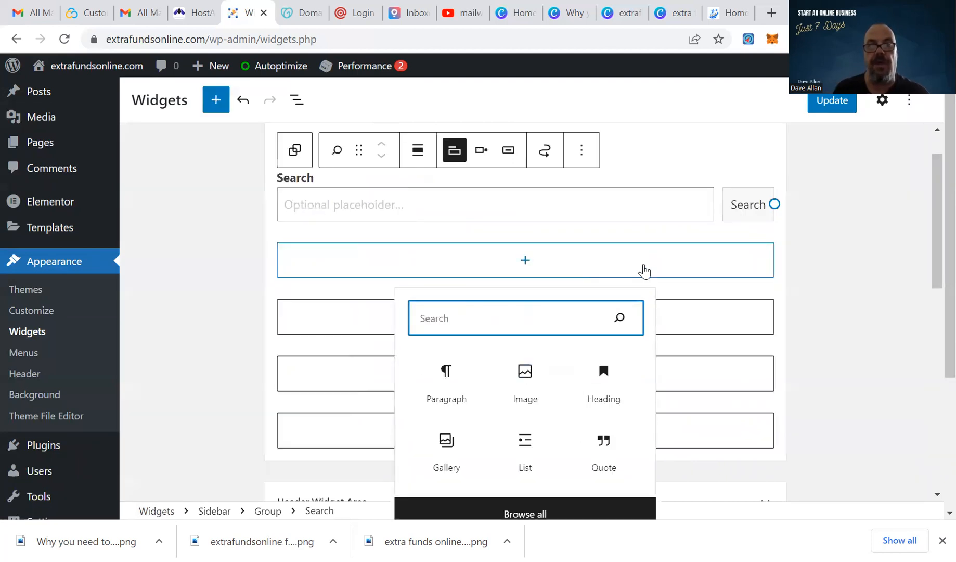
{"action": "type", "text": "social"}
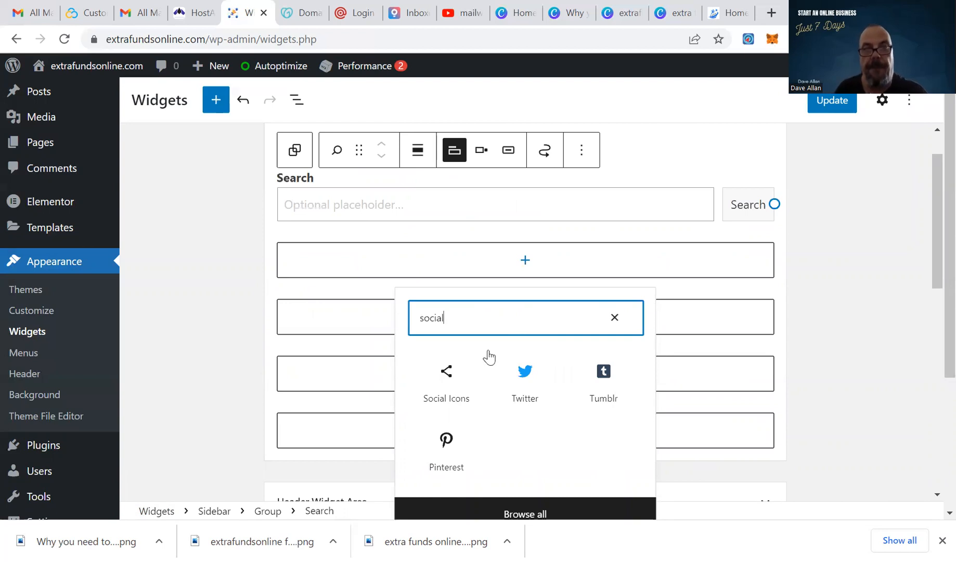
{"action": "left_click", "coordinate": [448, 379]}
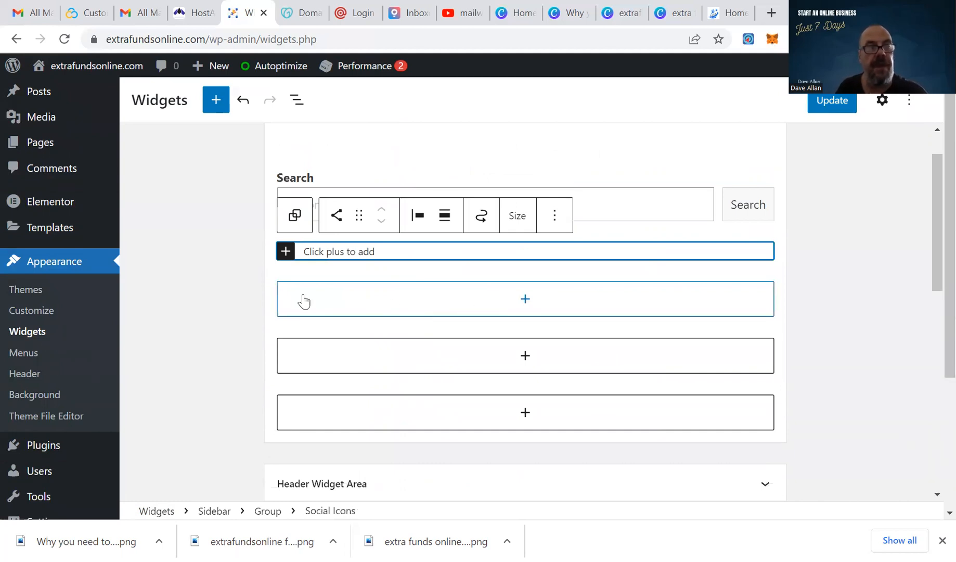
{"action": "left_click", "coordinate": [285, 251]}
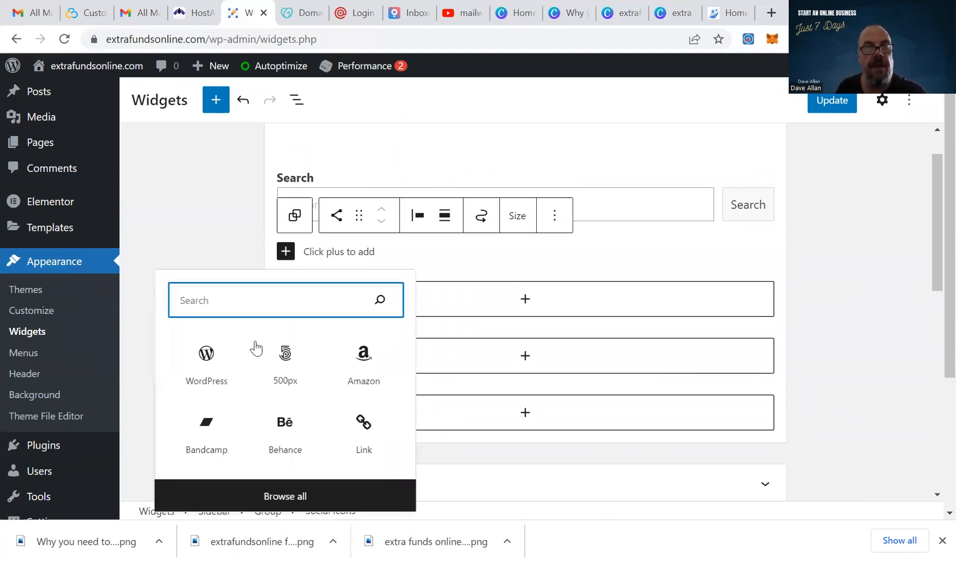
{"action": "scroll", "coordinate": [309, 380], "scroll_direction": "down", "scroll_amount": 2}
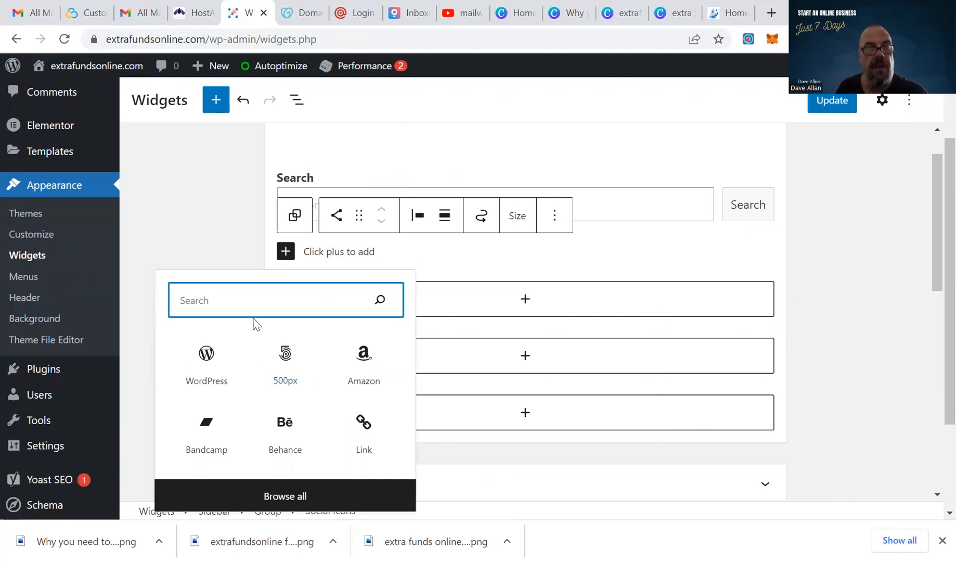
{"action": "type", "text": "face"}
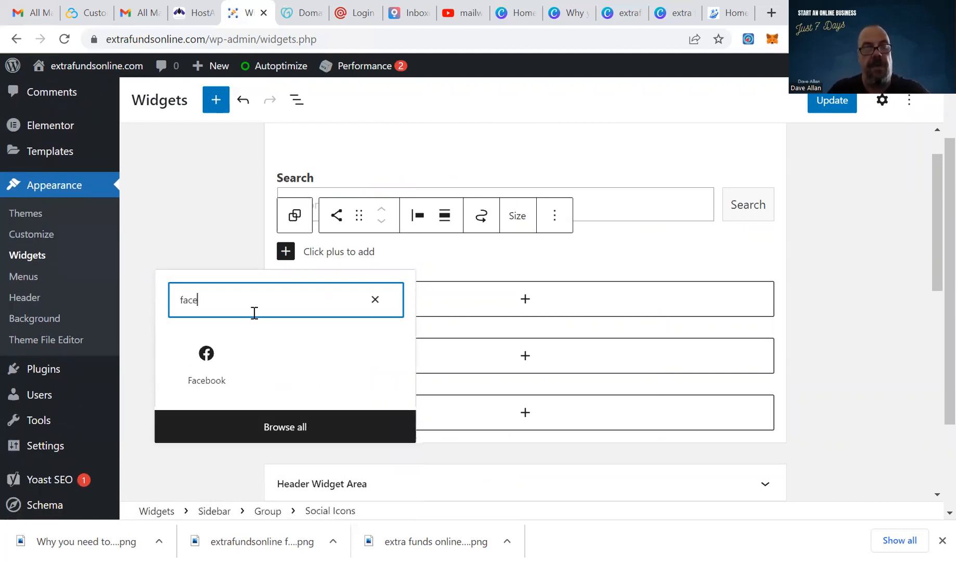
{"action": "left_click", "coordinate": [212, 356]}
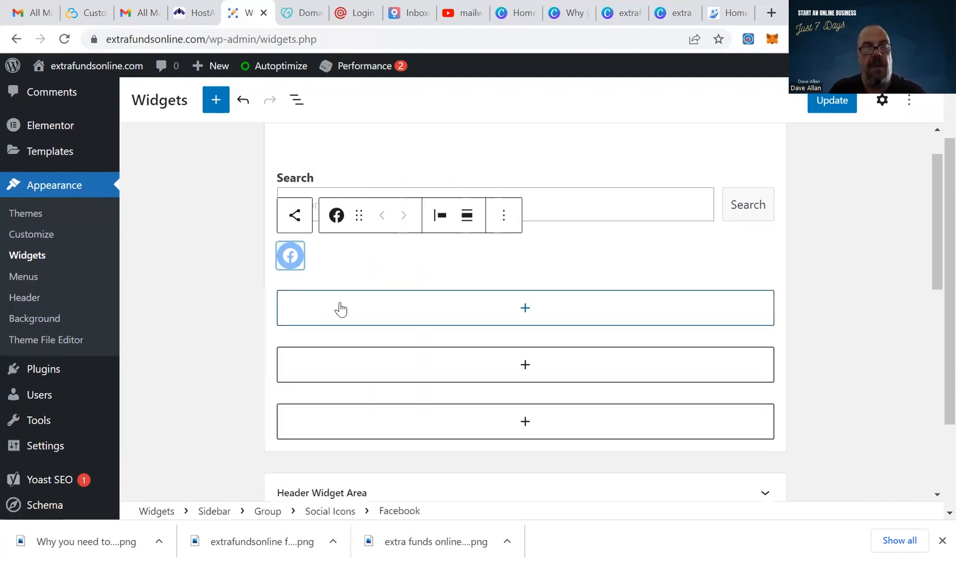
Add a Pinterest icon after the Facebook icon in the Social Icons block
{"action": "left_click", "coordinate": [331, 265]}
{"action": "left_click", "coordinate": [321, 256]}
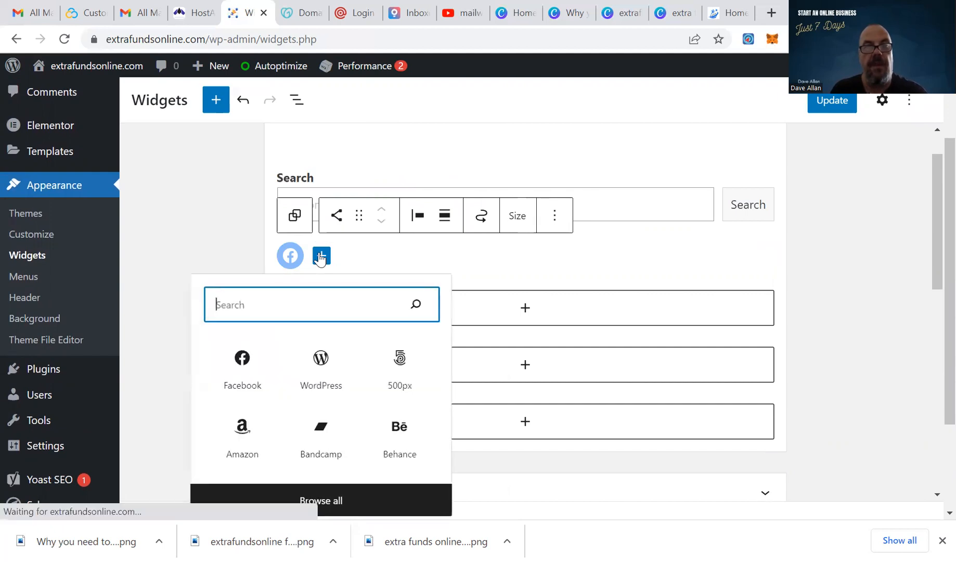
{"action": "type", "text": "pinter"}
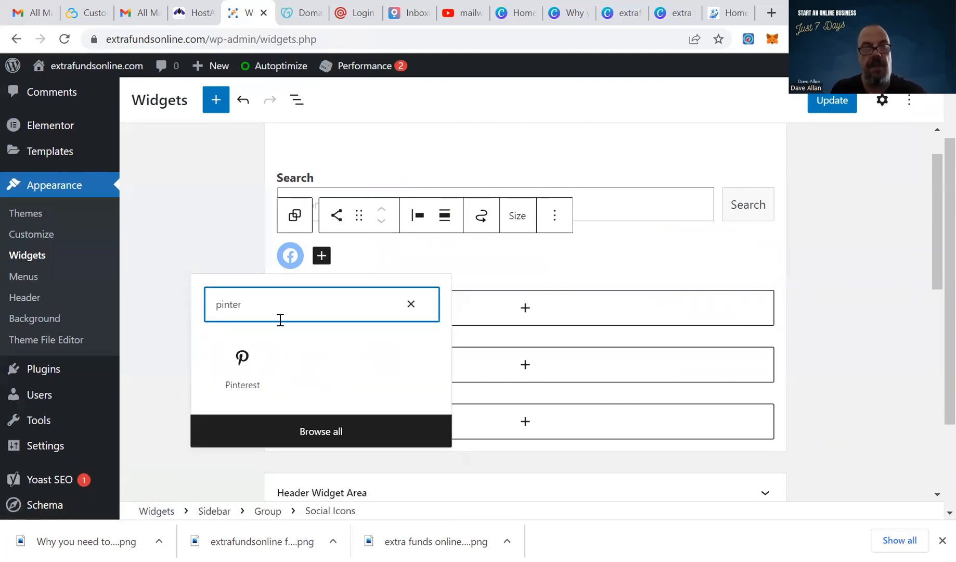
{"action": "left_click", "coordinate": [243, 360]}
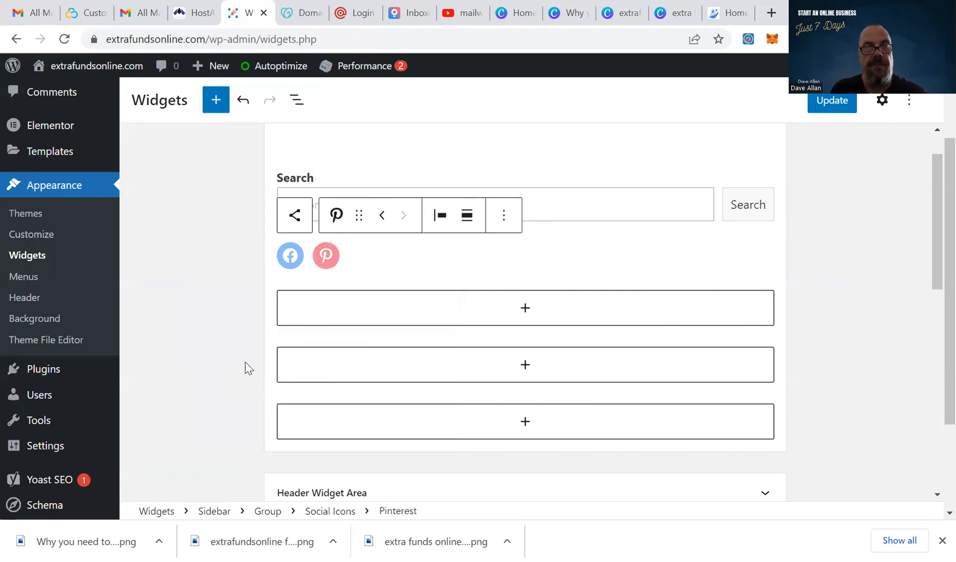
Add a Twitter icon after the Pinterest icon in the Social Icons block
{"action": "left_click", "coordinate": [363, 261]}
{"action": "left_click", "coordinate": [357, 256]}
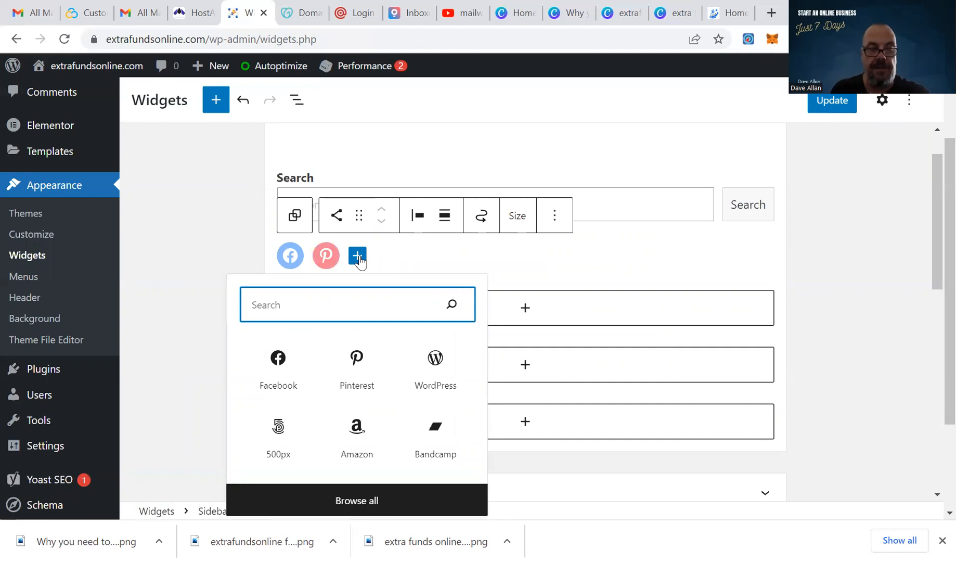
{"action": "type", "text": "twite"}
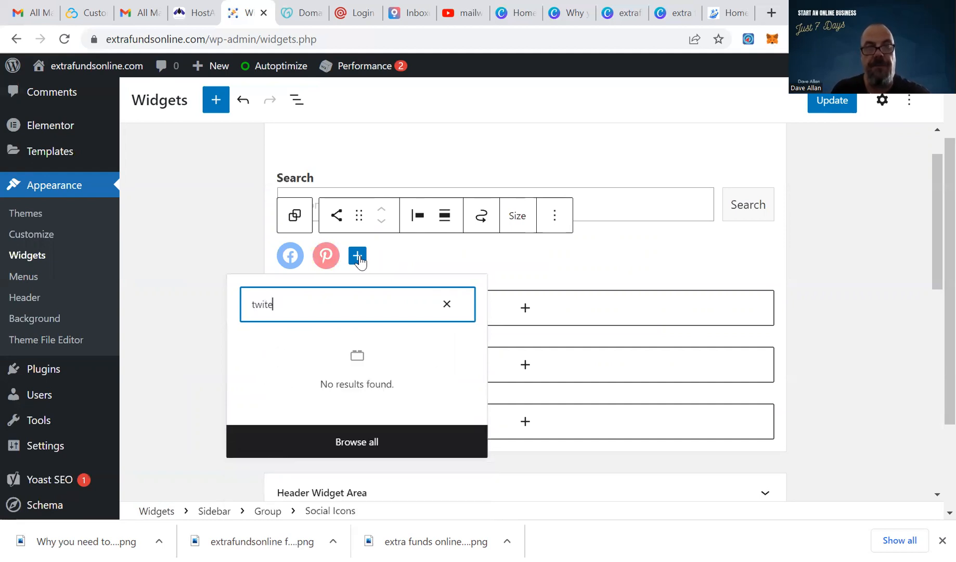
{"action": "key", "text": "BackSpace"}
{"action": "type", "text": "ter"}
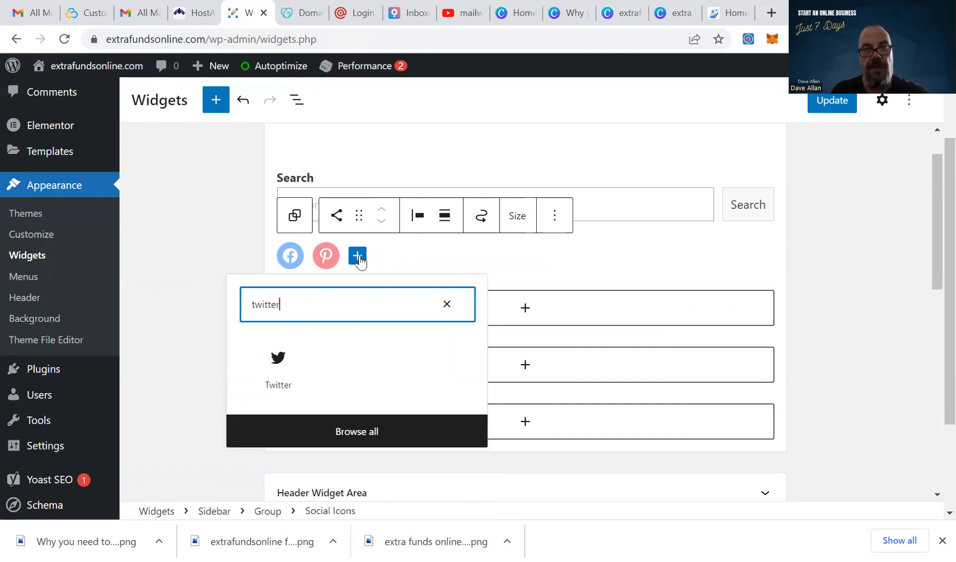
{"action": "left_click", "coordinate": [278, 366]}
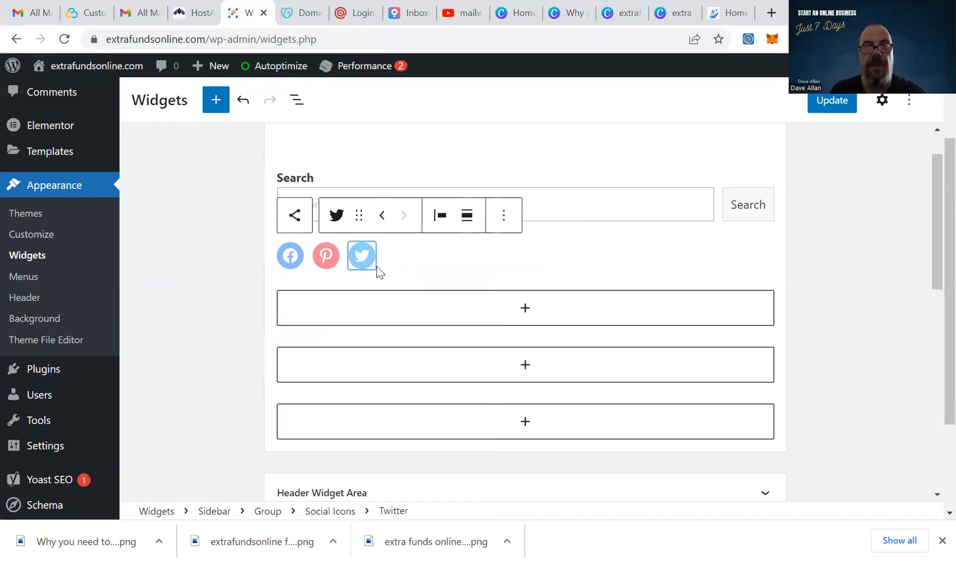
Add YouTube and TikTok icons after the Twitter icon in the Social Icons block
{"action": "left_click", "coordinate": [391, 257]}
{"action": "left_click", "coordinate": [392, 257]}
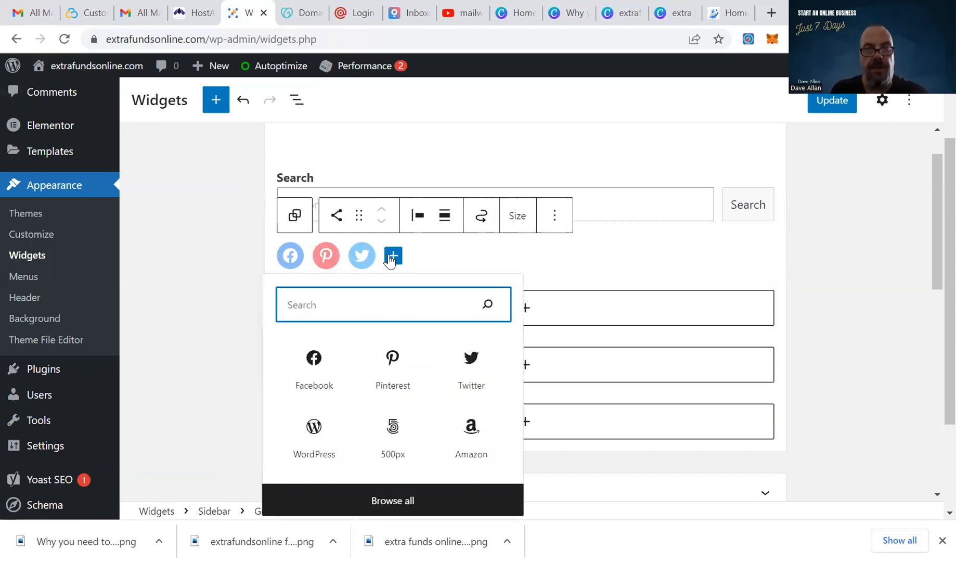
{"action": "type", "text": "youtube"}
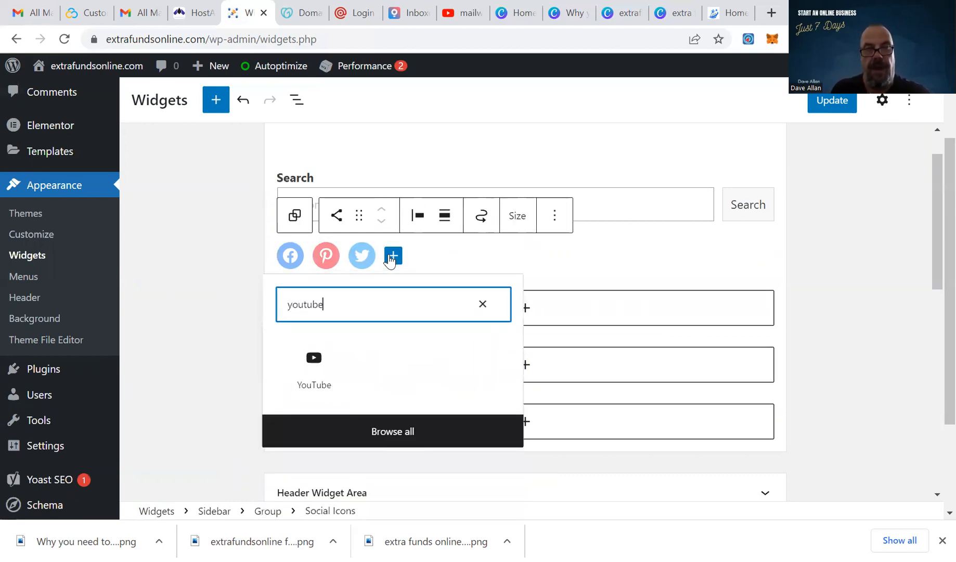
{"action": "left_click", "coordinate": [314, 364]}
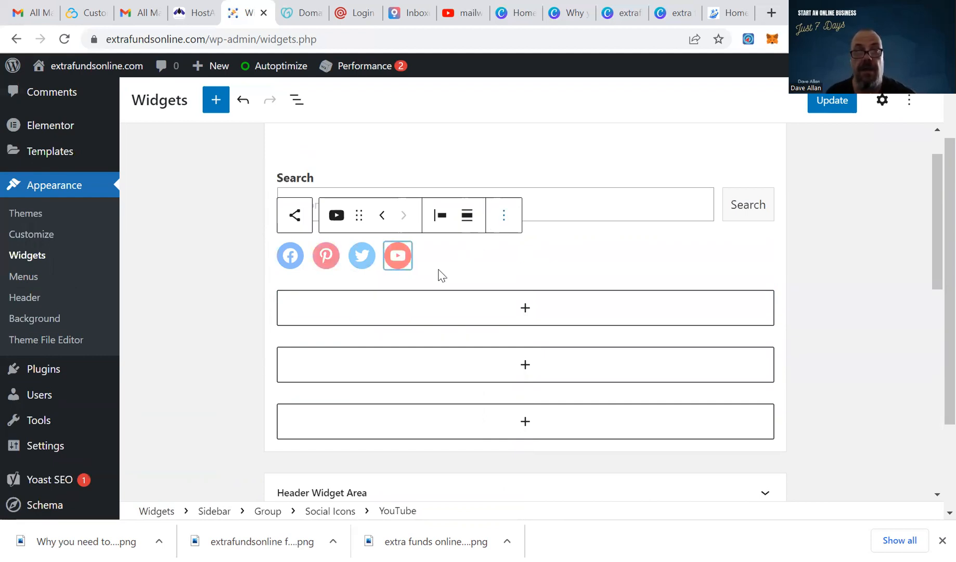
{"action": "left_click", "coordinate": [419, 256]}
{"action": "left_click", "coordinate": [428, 255]}
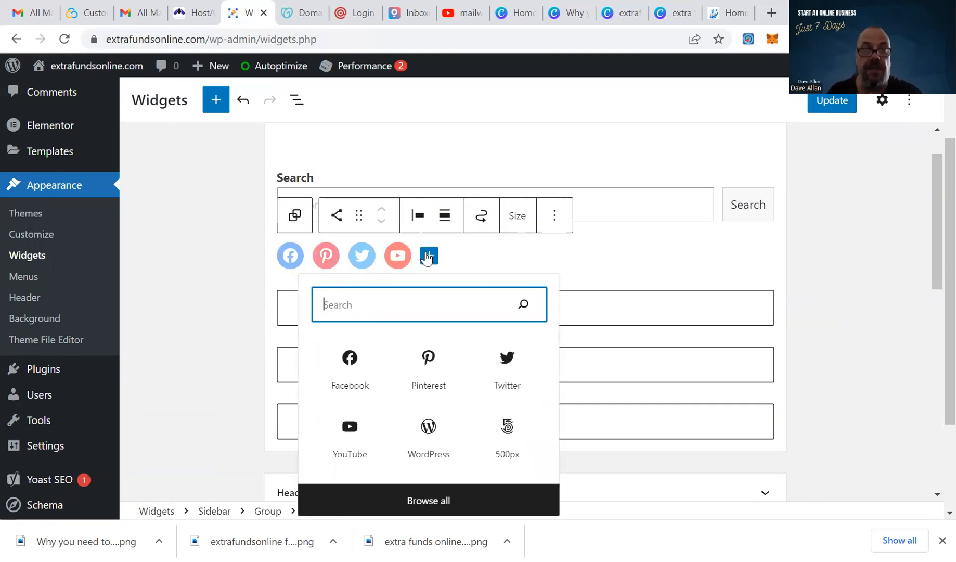
{"action": "type", "text": "tik"}
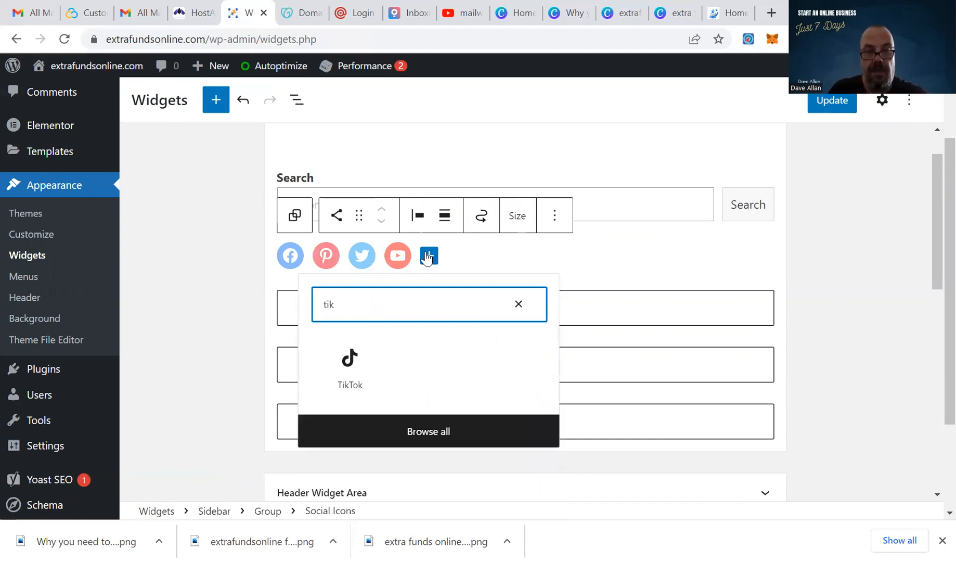
{"action": "left_click", "coordinate": [352, 364]}
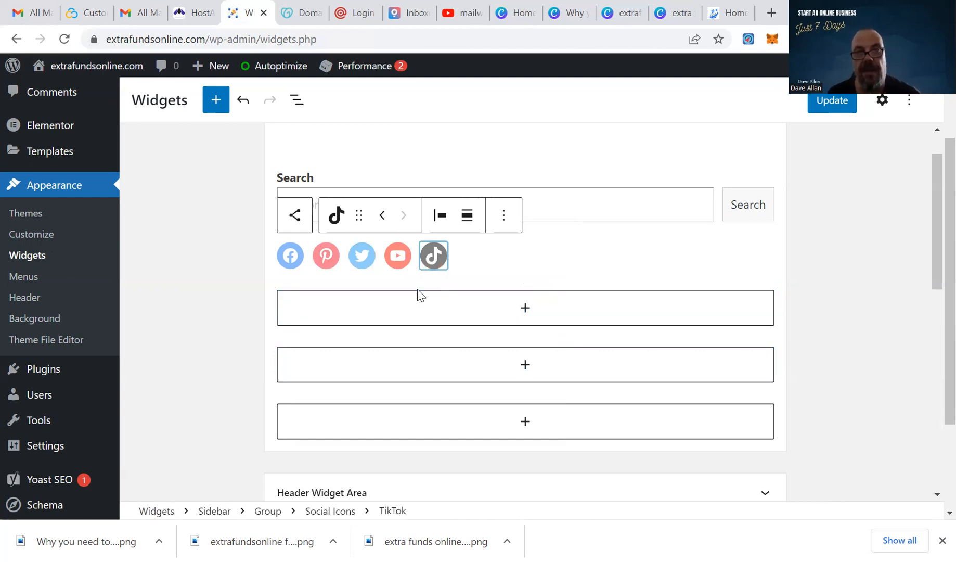
Add an Instagram icon at the end of the Social Icons block and save the widget changes
{"action": "mouse_move", "coordinate": [433, 279]}
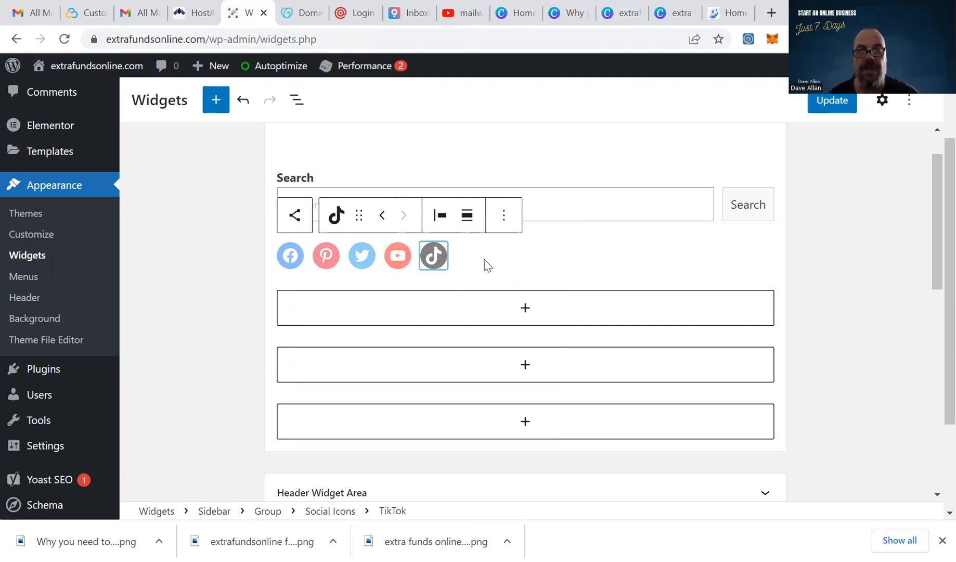
{"action": "left_click", "coordinate": [457, 264]}
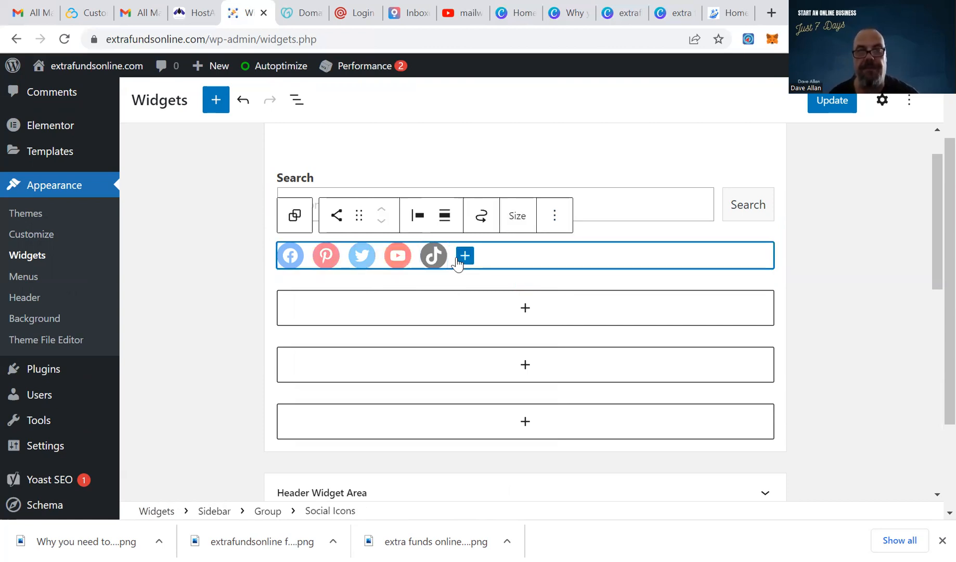
{"action": "left_click", "coordinate": [464, 255]}
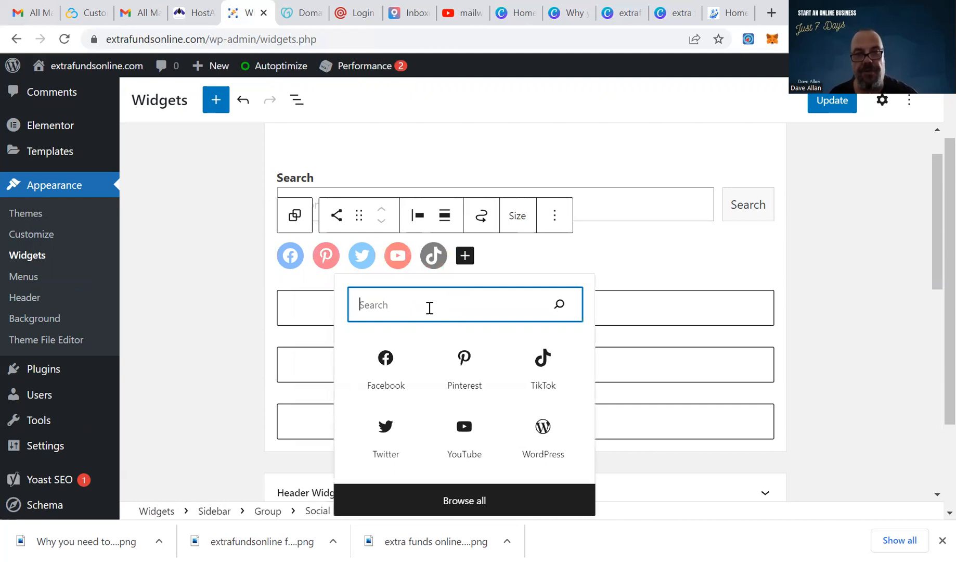
{"action": "type", "text": "insta"}
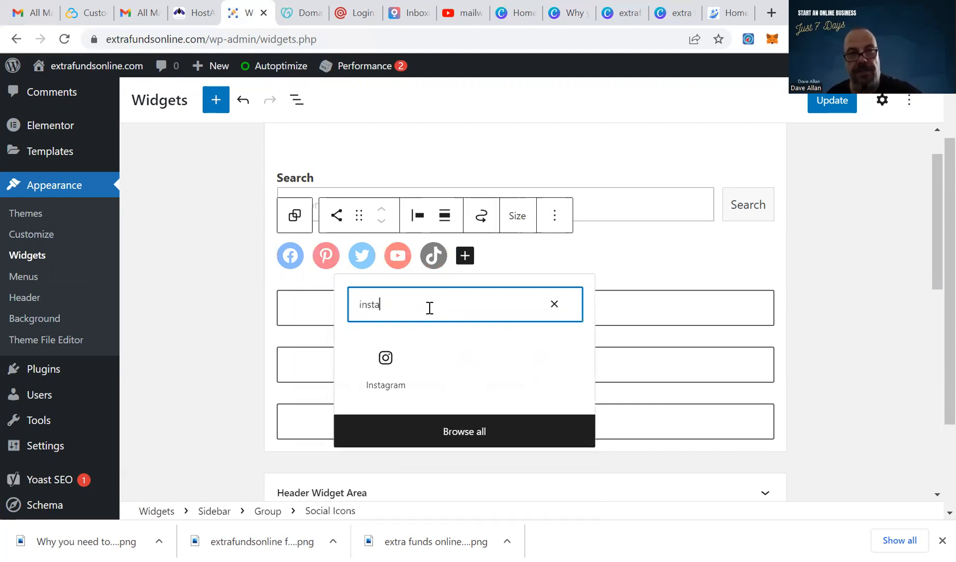
{"action": "left_click", "coordinate": [385, 357]}
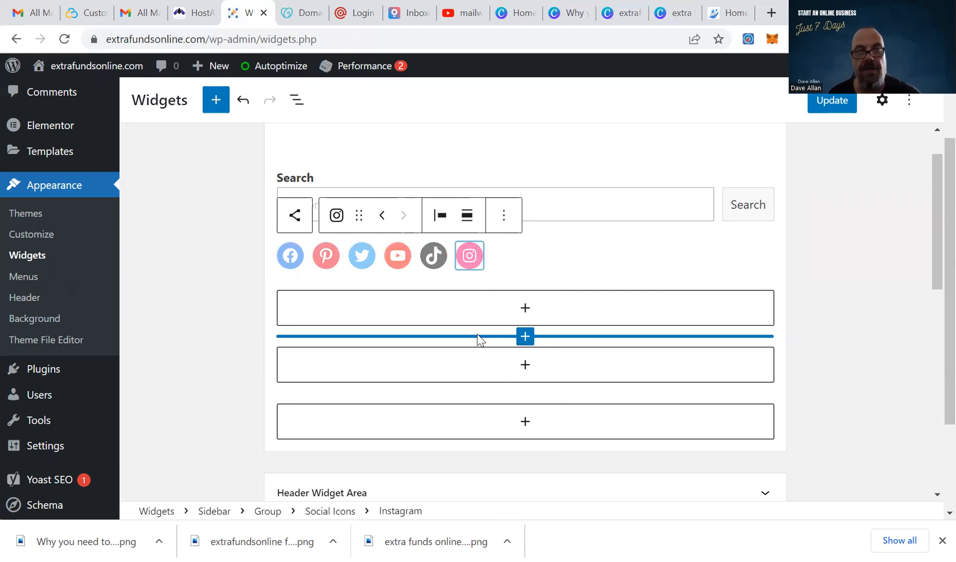
{"action": "scroll", "coordinate": [604, 212], "scroll_direction": "up", "scroll_amount": 1}
{"action": "left_click", "coordinate": [829, 101]}
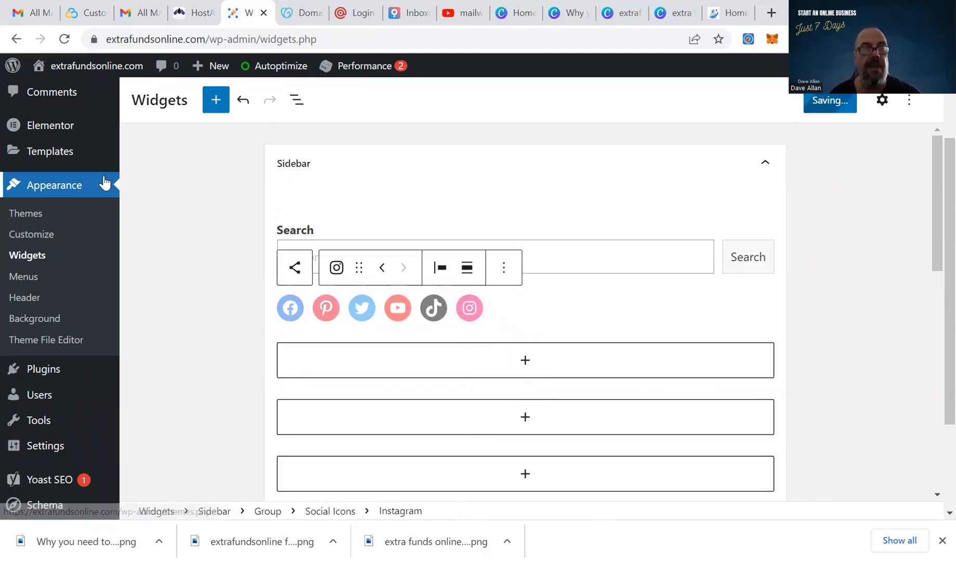
{"action": "left_click", "coordinate": [525, 362]}
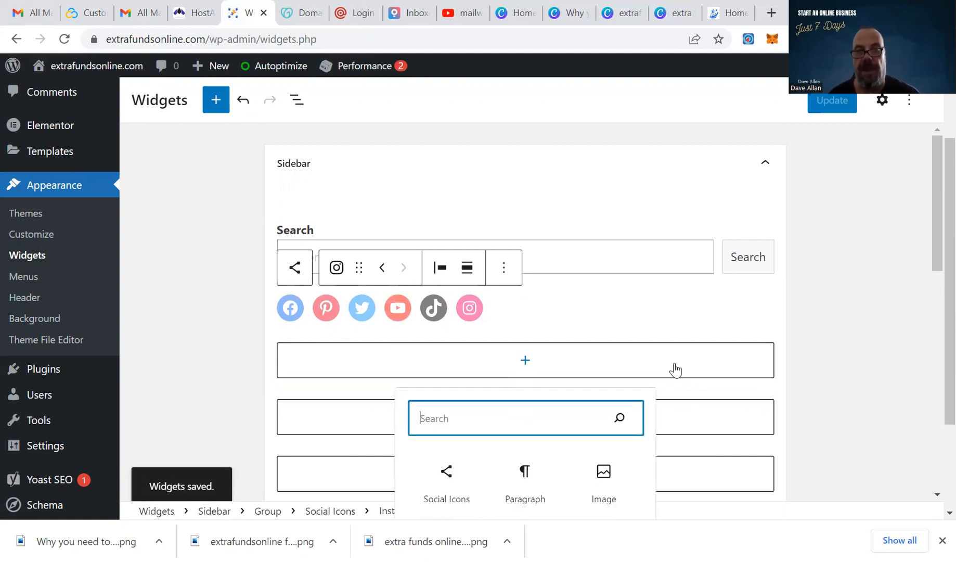
{"action": "scroll", "coordinate": [674, 369], "scroll_direction": "down", "scroll_amount": 1}
{"action": "scroll", "coordinate": [675, 368], "scroll_direction": "down", "scroll_amount": 1}
{"action": "type", "text": "html"}
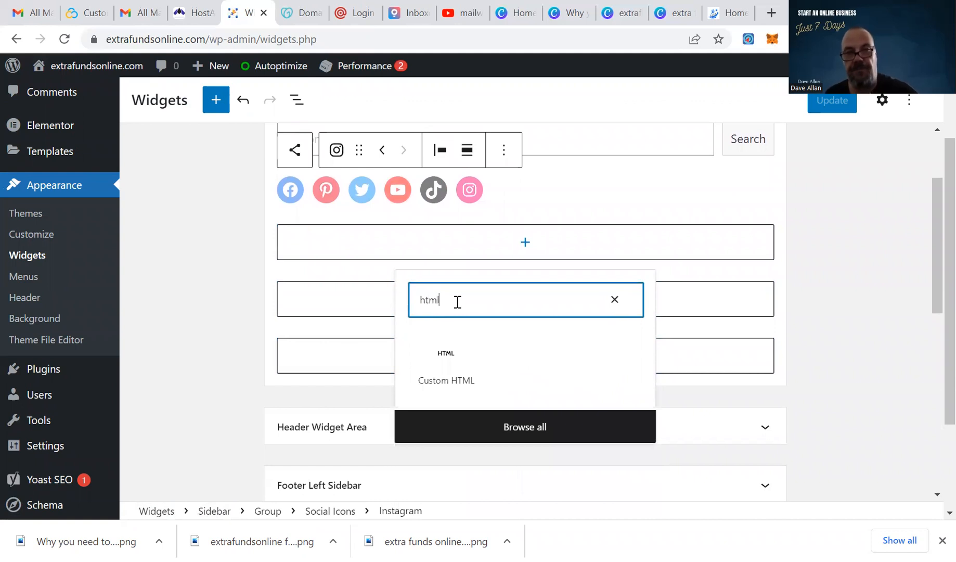
{"action": "left_click", "coordinate": [440, 367]}
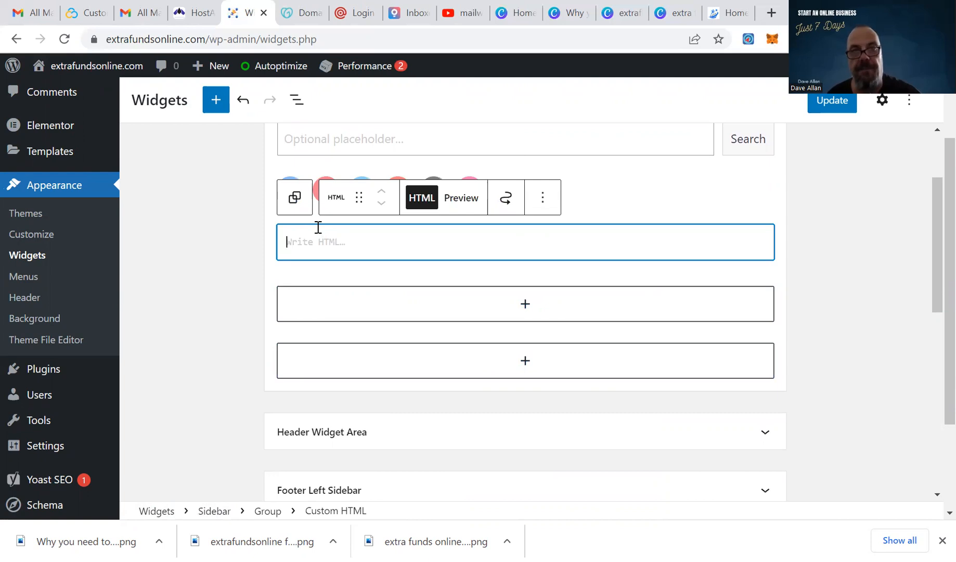
{"action": "left_click", "coordinate": [543, 197]}
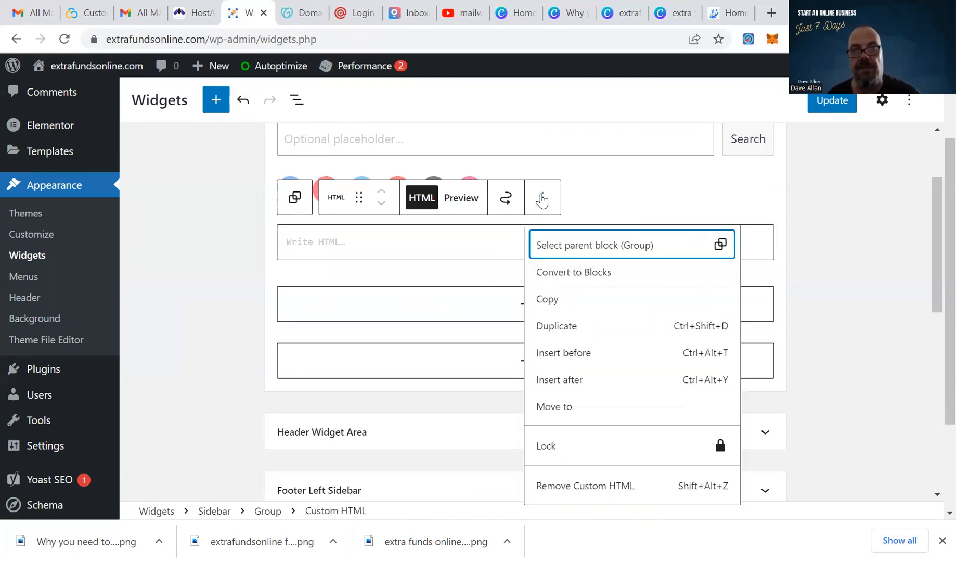
{"action": "left_click", "coordinate": [605, 485]}
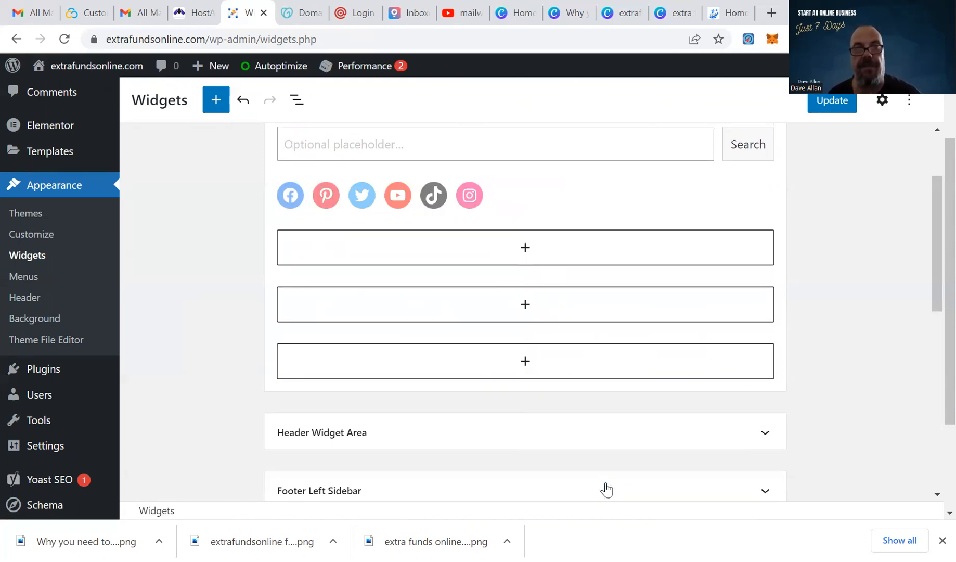
Stay on the widgets page to save the pending changes, and open the live extrafundsonline.com site
{"action": "mouse_move", "coordinate": [51, 93]}
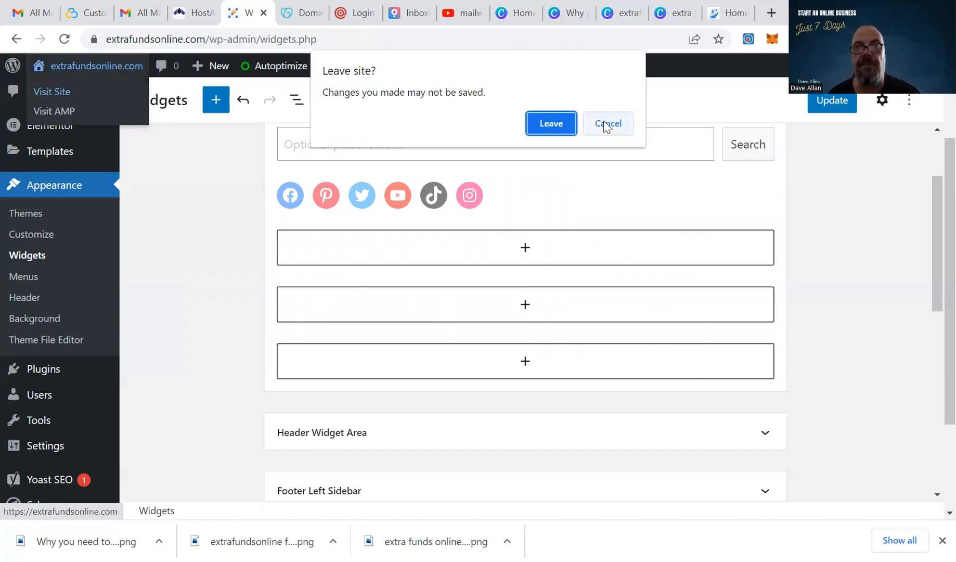
{"action": "left_click", "coordinate": [606, 124]}
{"action": "left_click", "coordinate": [843, 99]}
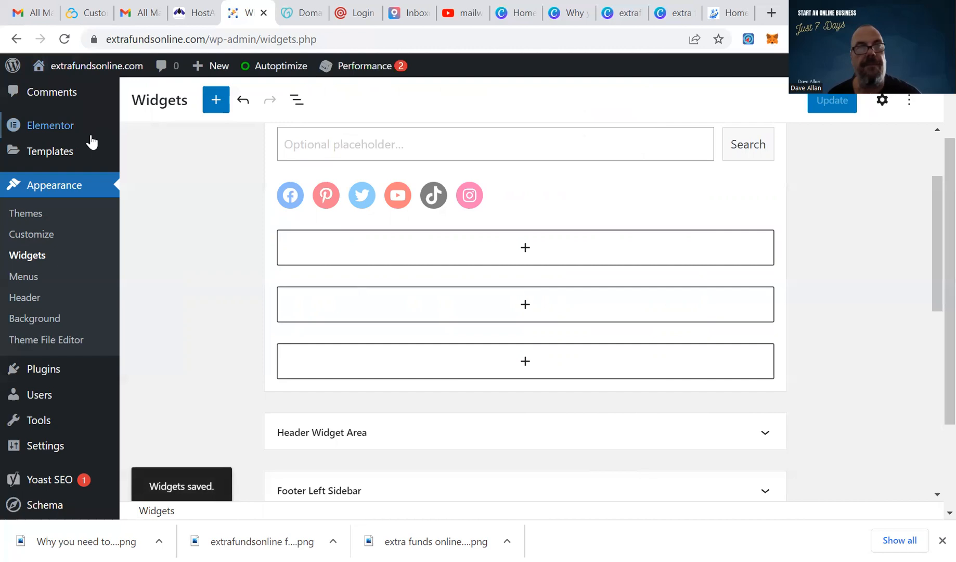
{"action": "mouse_move", "coordinate": [95, 105]}
{"action": "mouse_move", "coordinate": [85, 73]}
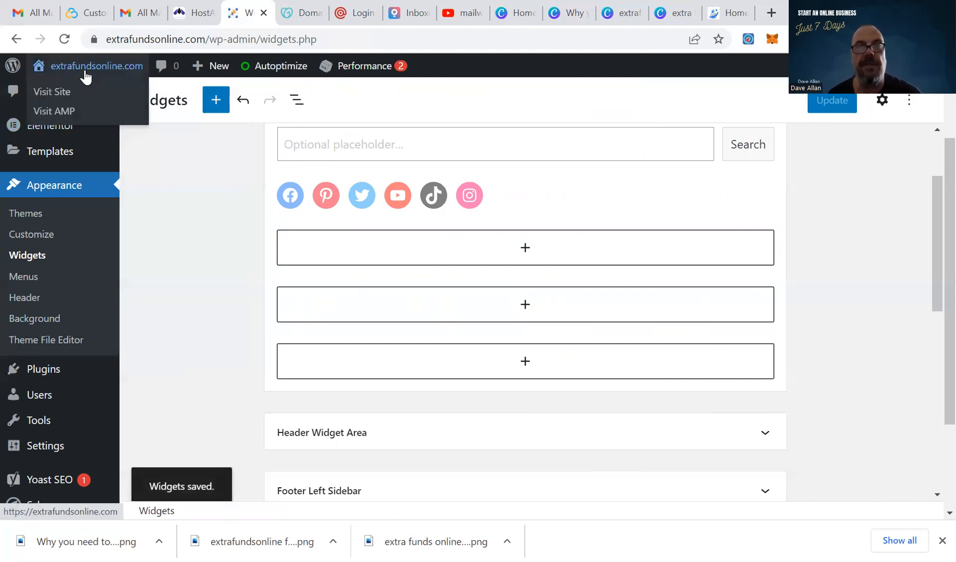
{"action": "left_click", "coordinate": [54, 91]}
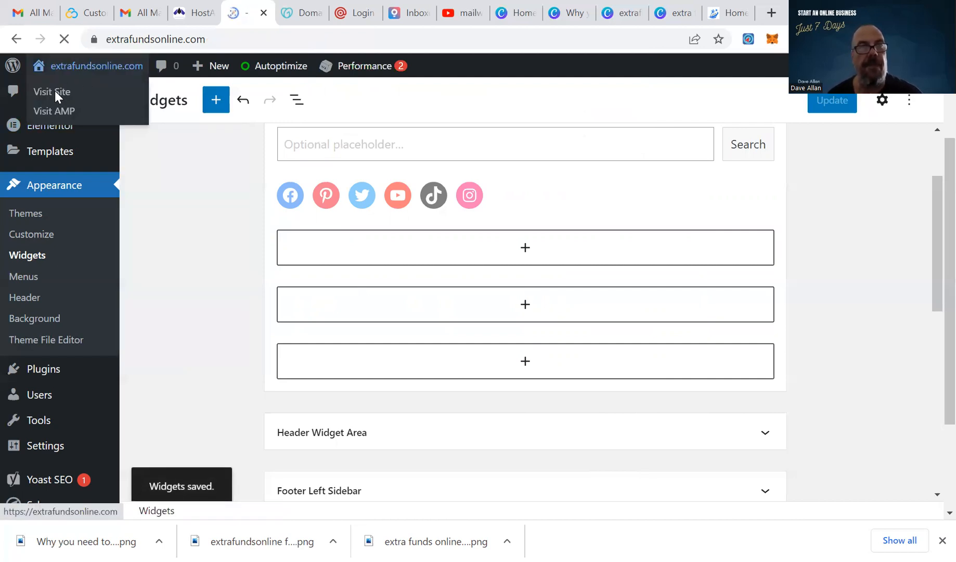
Check the sidebar on the live homepage and return to the Widgets page
{"action": "scroll", "coordinate": [538, 335], "scroll_direction": "down", "scroll_amount": 3}
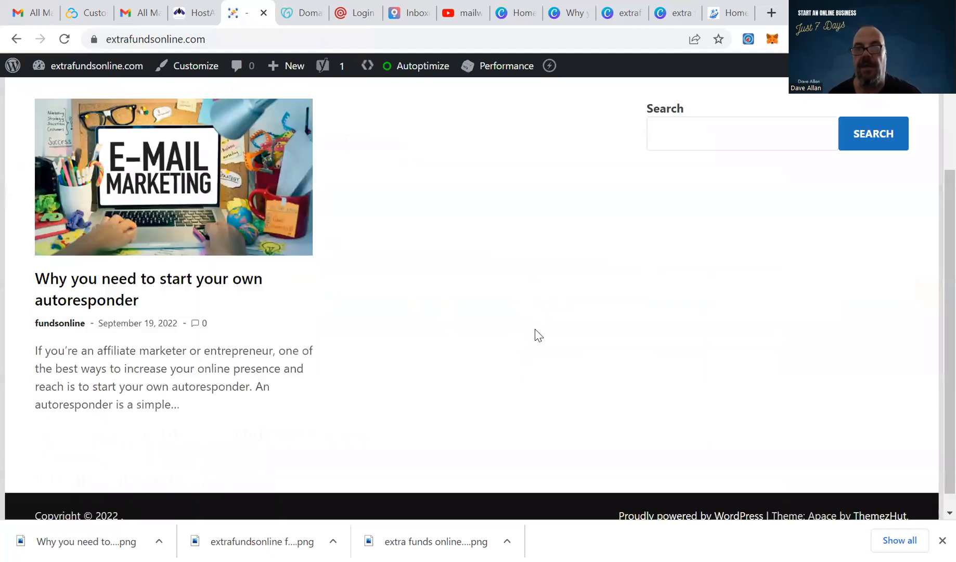
{"action": "scroll", "coordinate": [538, 334], "scroll_direction": "up", "scroll_amount": 3}
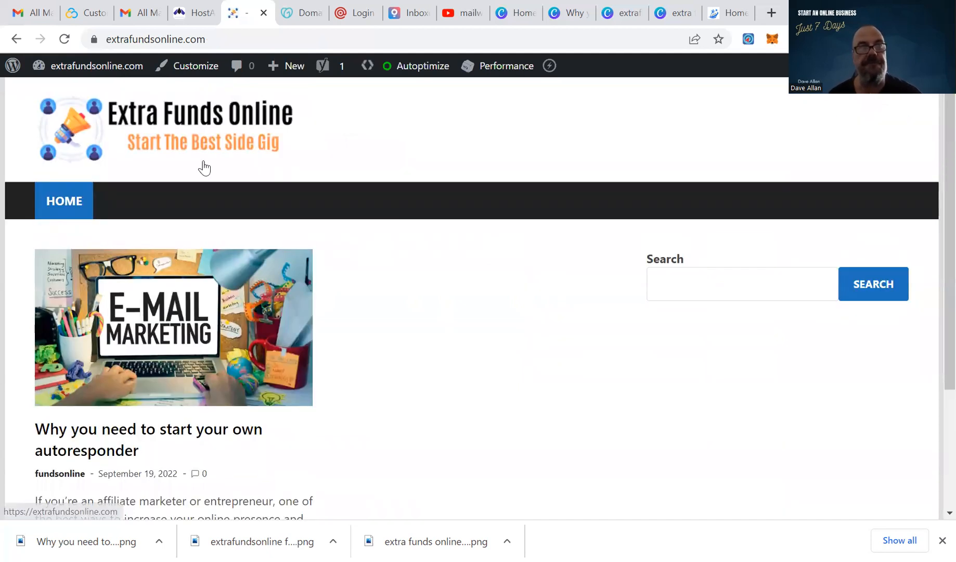
{"action": "left_click", "coordinate": [15, 40]}
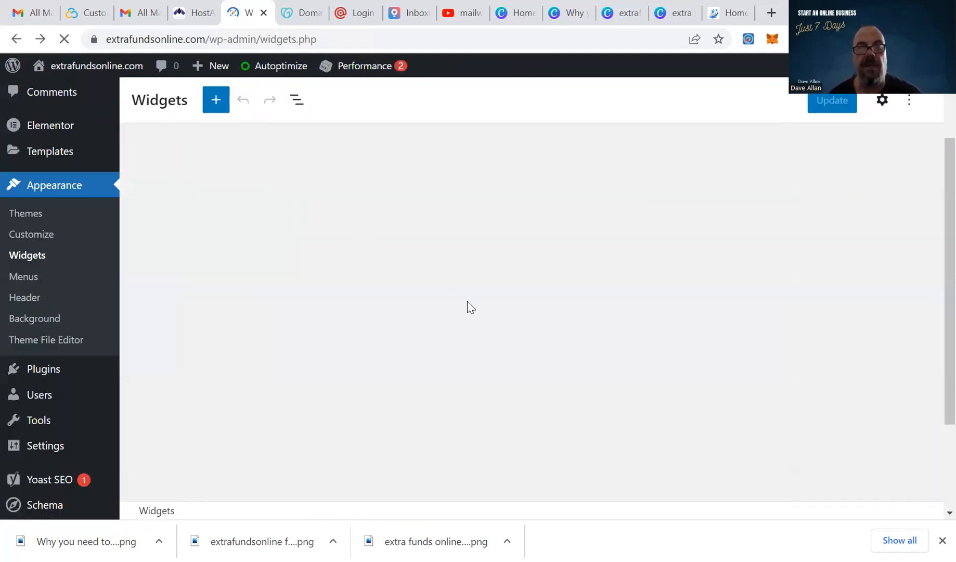
Reload the Widgets page and flush all of the site's performance caches
{"action": "scroll", "coordinate": [414, 395], "scroll_direction": "down", "scroll_amount": 2}
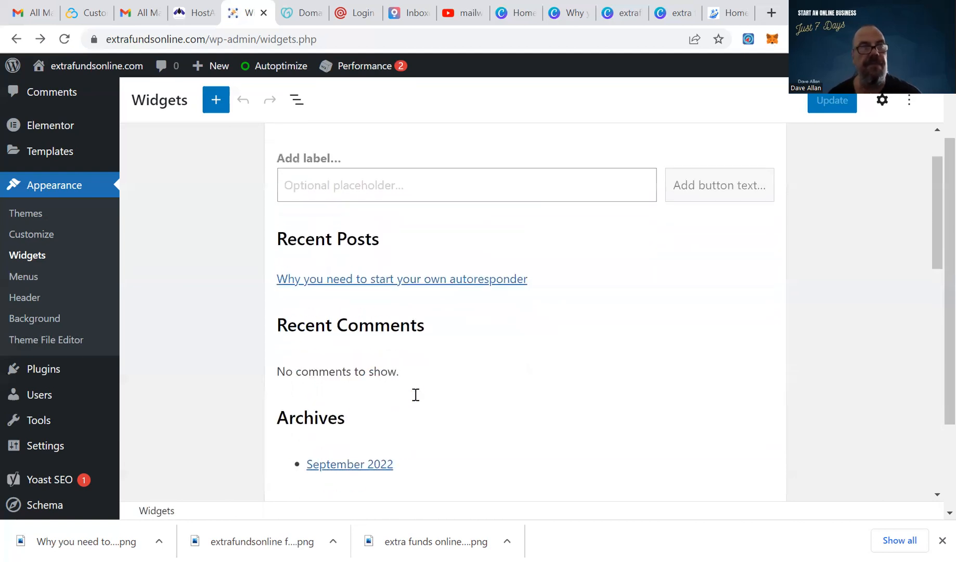
{"action": "scroll", "coordinate": [415, 395], "scroll_direction": "up", "scroll_amount": 1}
{"action": "left_click", "coordinate": [64, 39]}
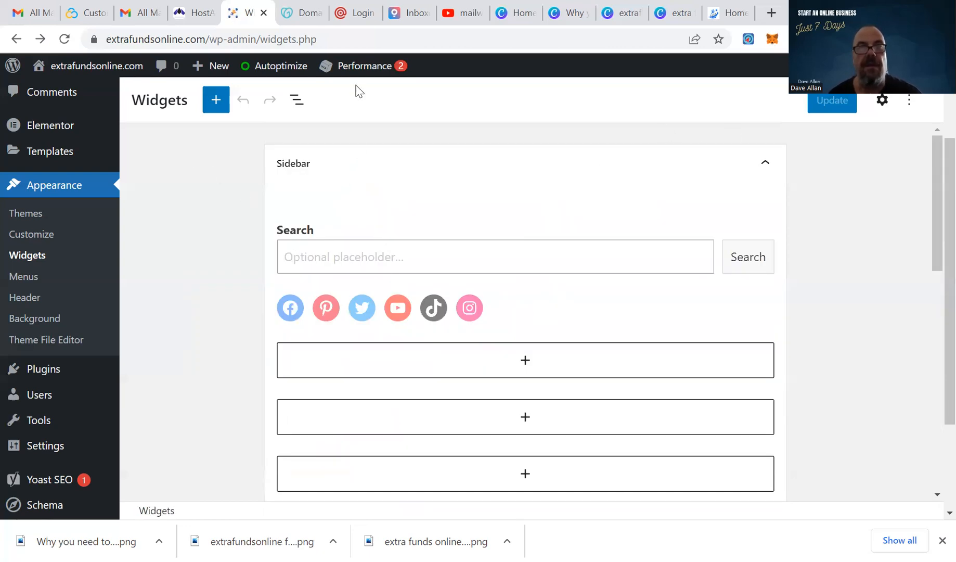
{"action": "mouse_move", "coordinate": [355, 74]}
{"action": "left_click", "coordinate": [359, 115]}
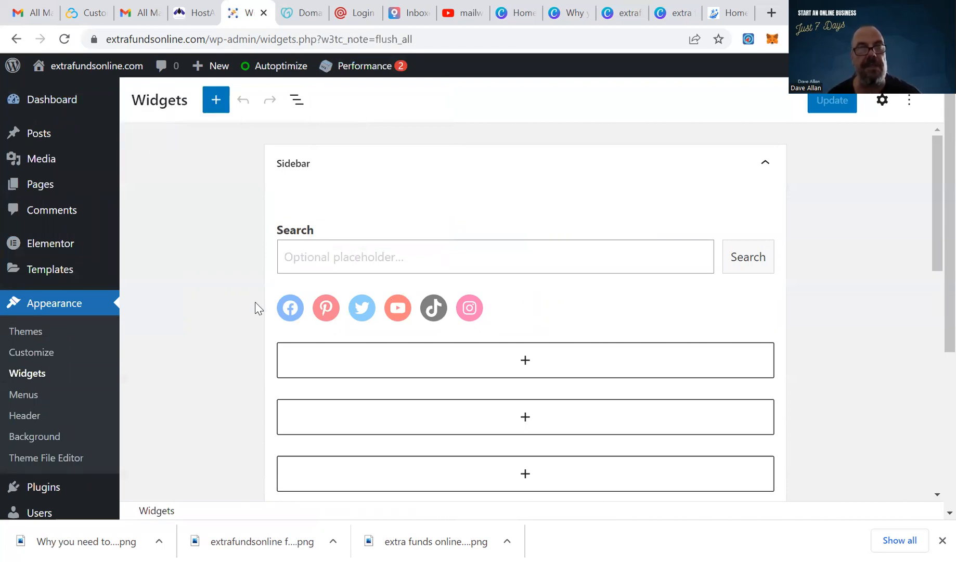
{"action": "left_click", "coordinate": [290, 315]}
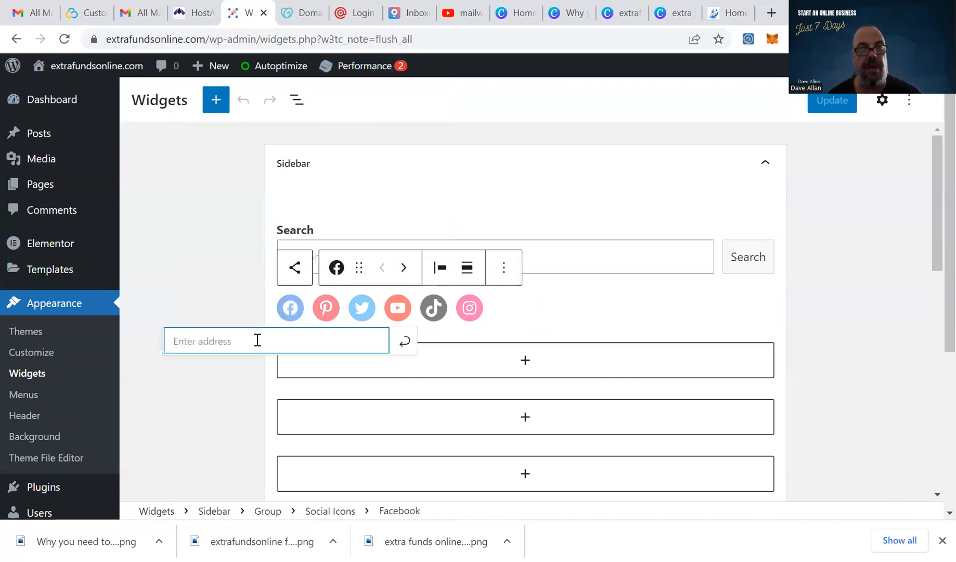
{"action": "type", "text": "www."}
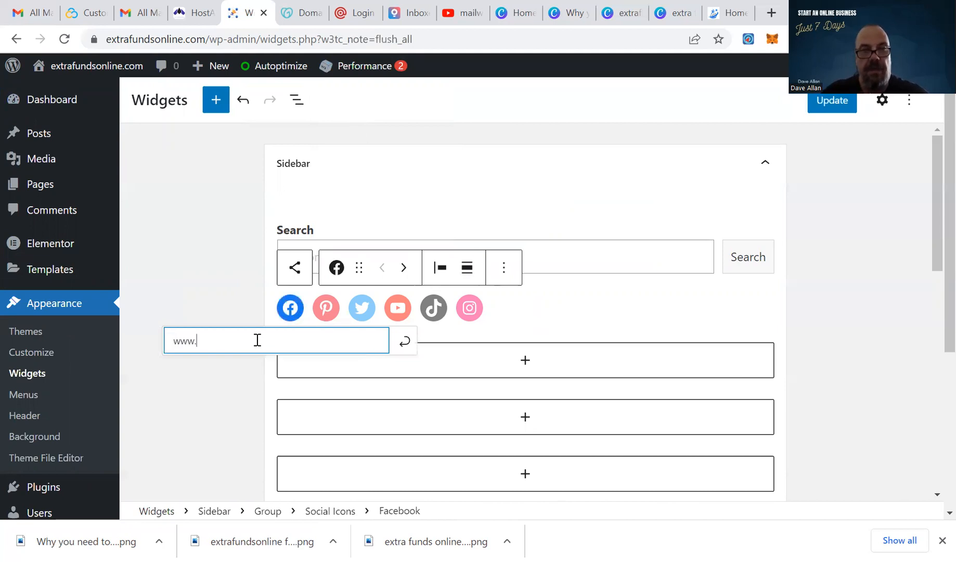
{"action": "type", "text": "facebo"}
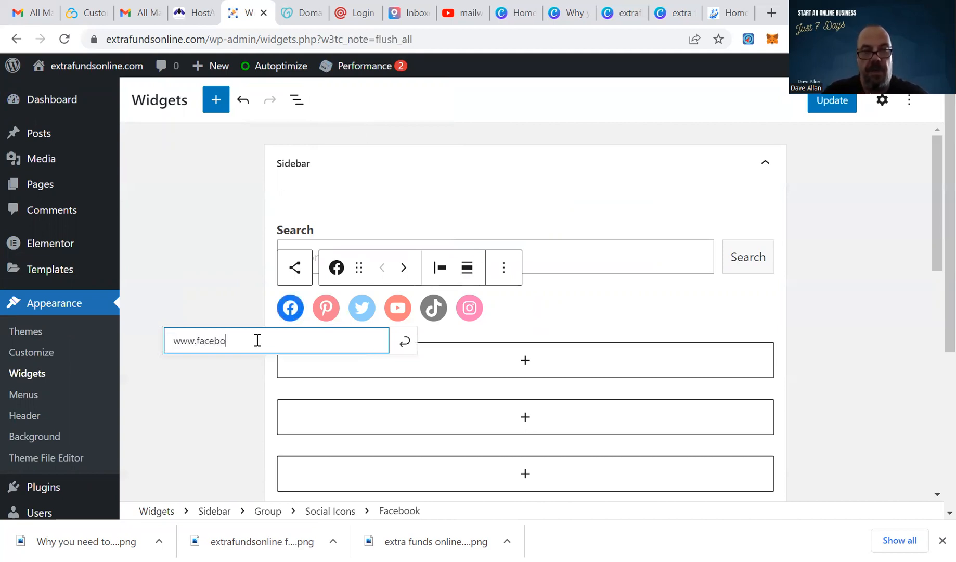
{"action": "type", "text": "ok.com"}
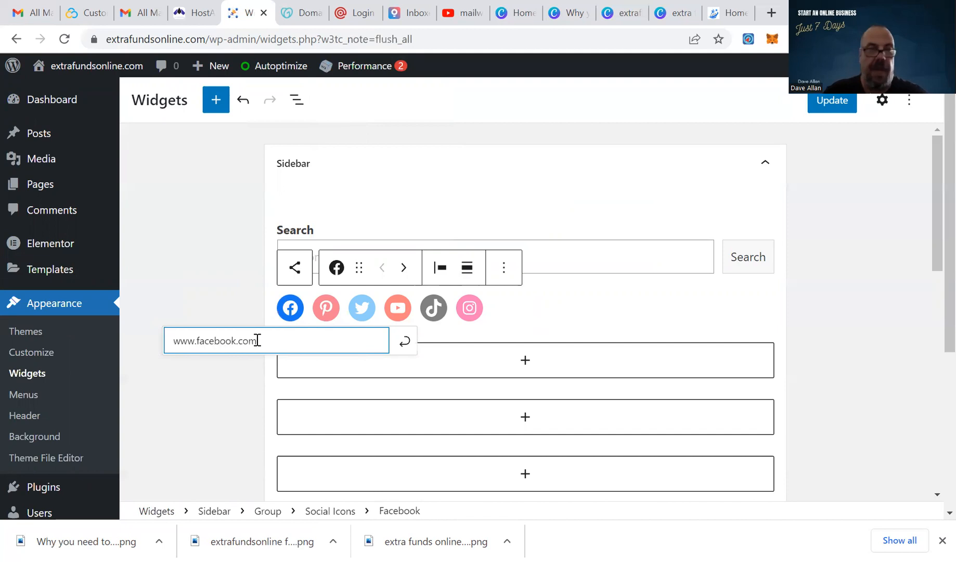
{"action": "left_click", "coordinate": [404, 341]}
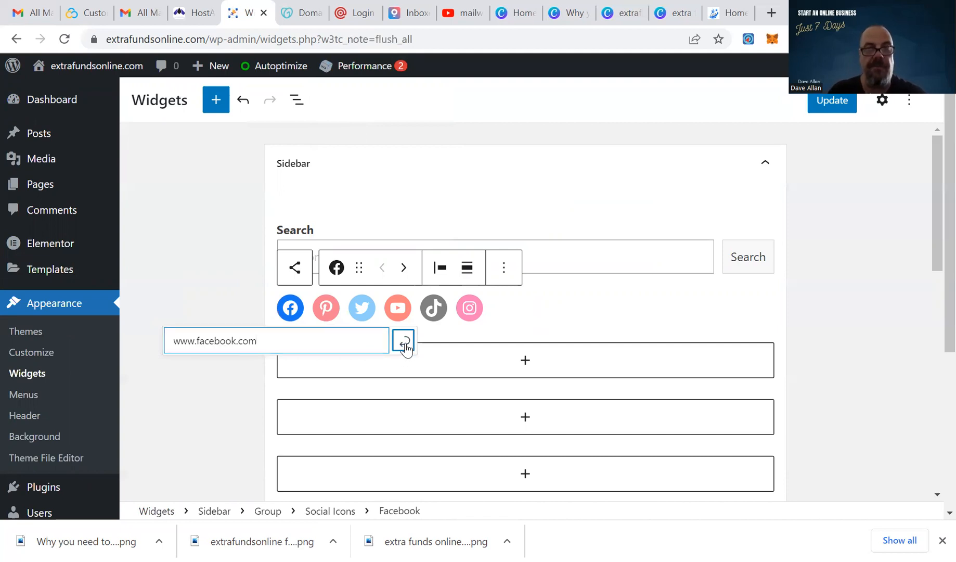
{"action": "left_click", "coordinate": [324, 314]}
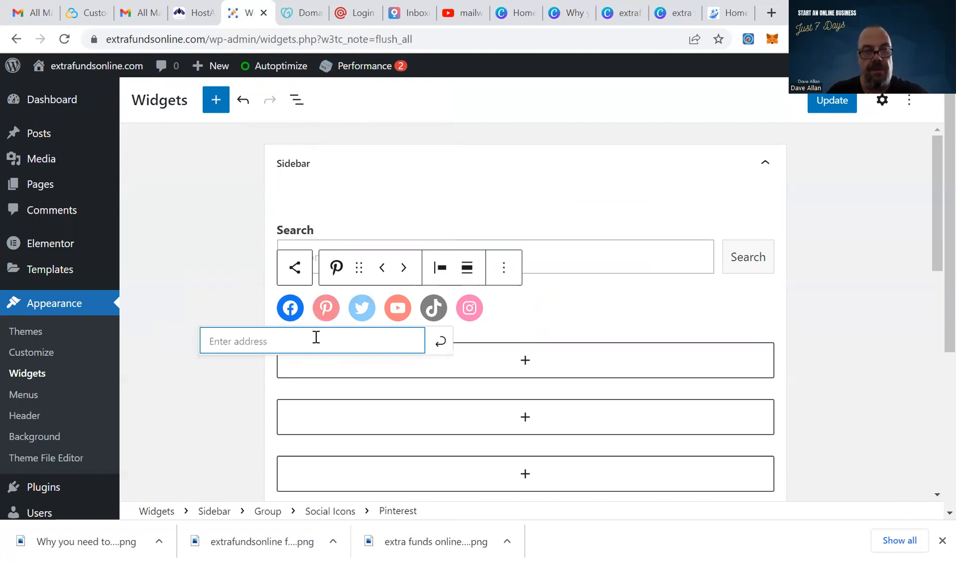
{"action": "type", "text": "www.pinterst.com"}
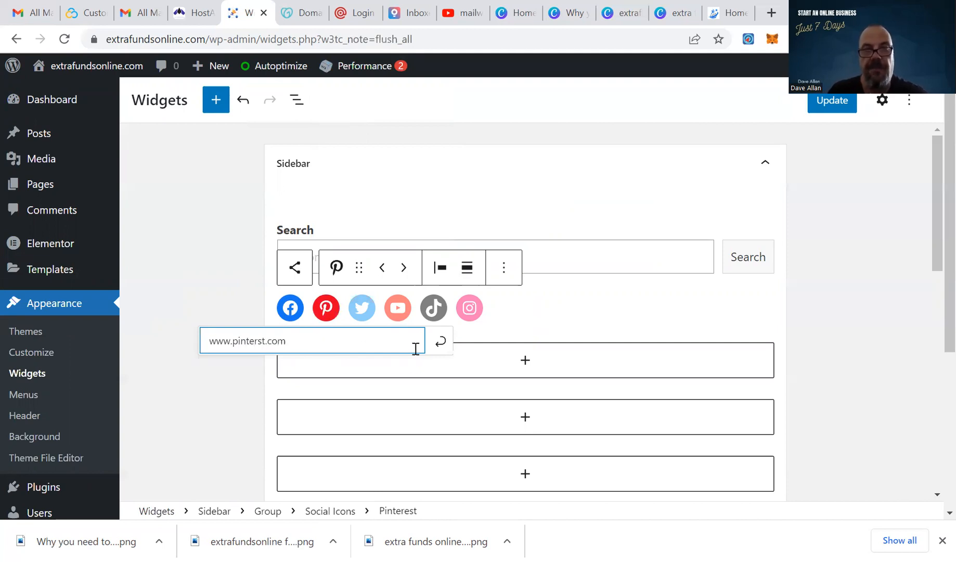
{"action": "left_click", "coordinate": [440, 341]}
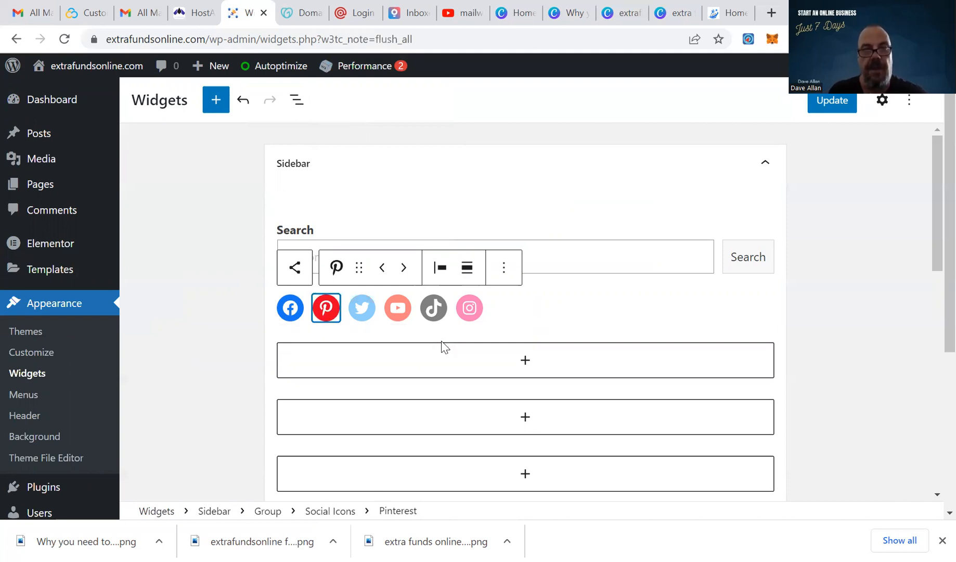
{"action": "left_click", "coordinate": [363, 309]}
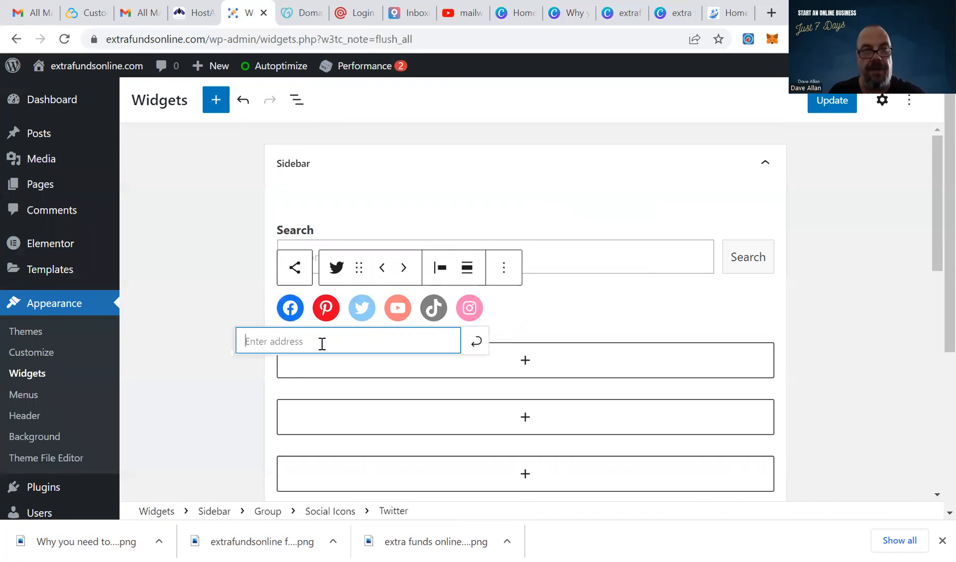
{"action": "key", "text": "Return"}
{"action": "type", "text": "www."}
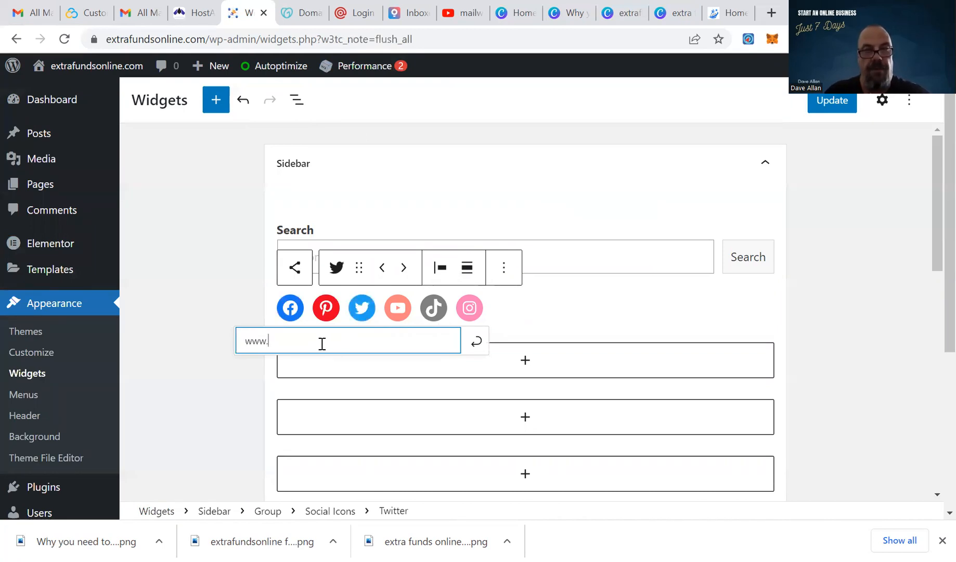
{"action": "type", "text": "twitter.com"}
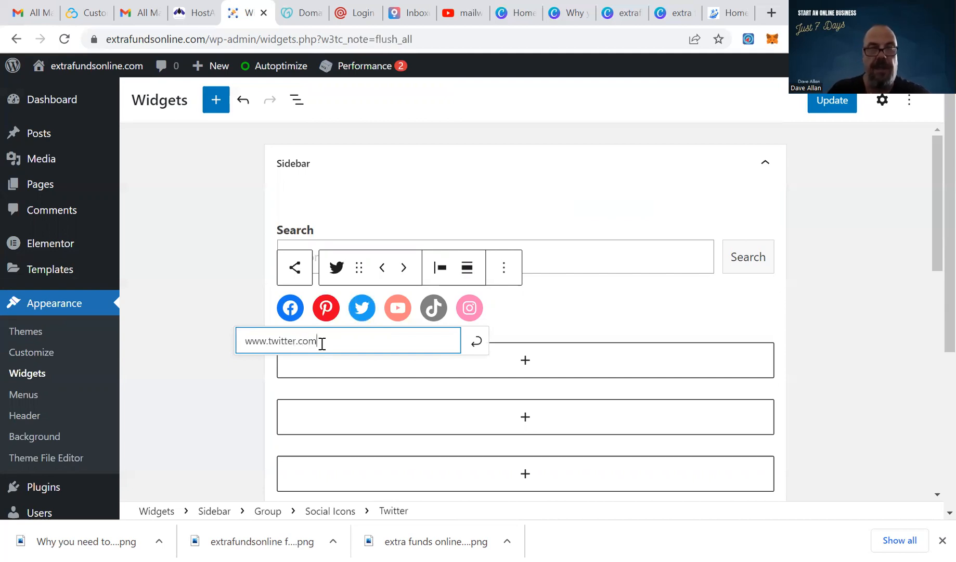
{"action": "left_click", "coordinate": [474, 341]}
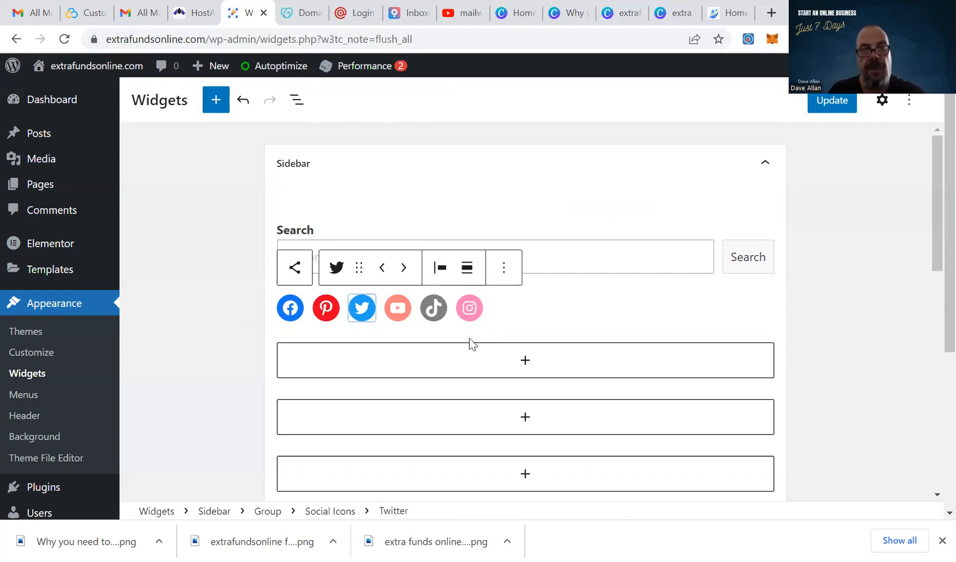
Save the widget changes and check the sidebar's social icons on the live homepage
{"action": "left_click", "coordinate": [399, 309]}
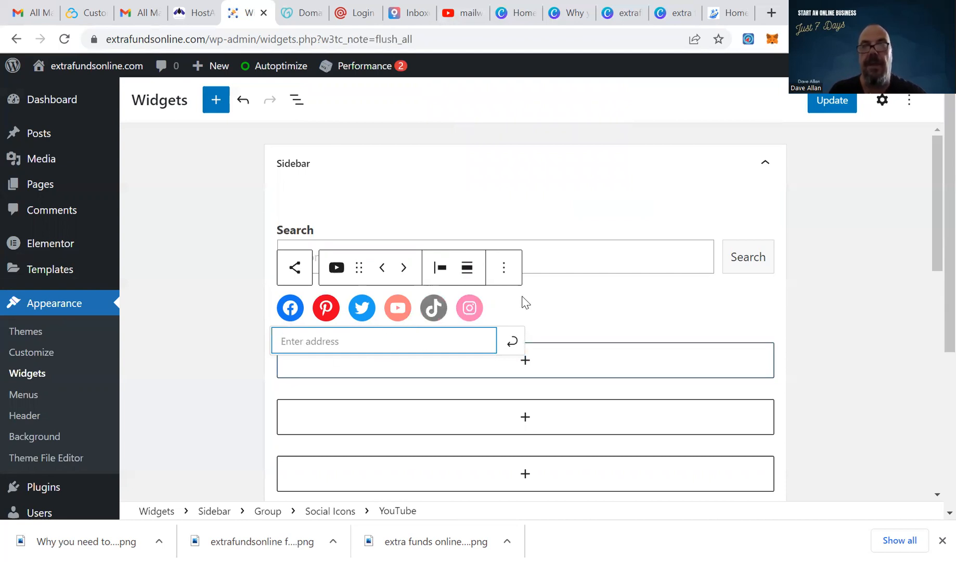
{"action": "left_click", "coordinate": [825, 100]}
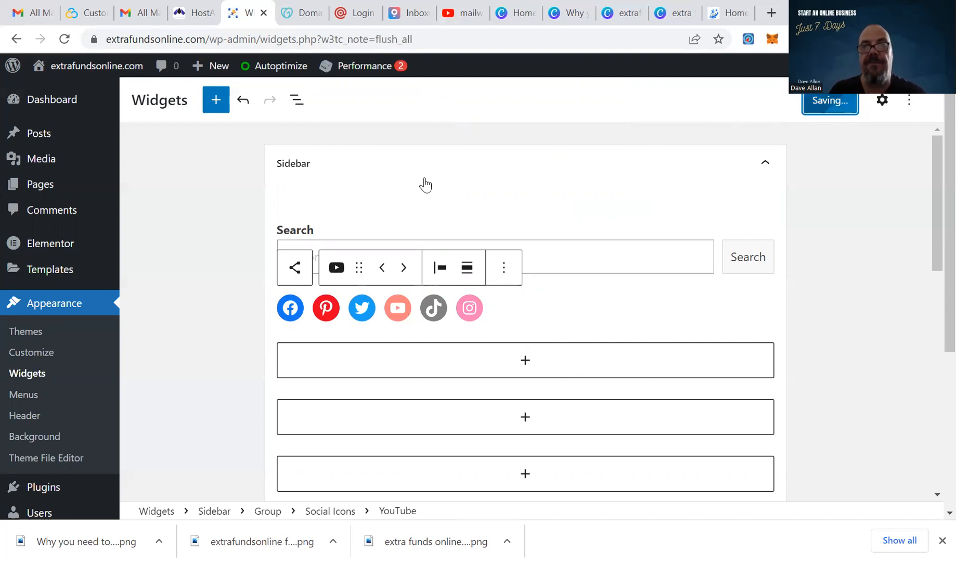
{"action": "mouse_move", "coordinate": [71, 78]}
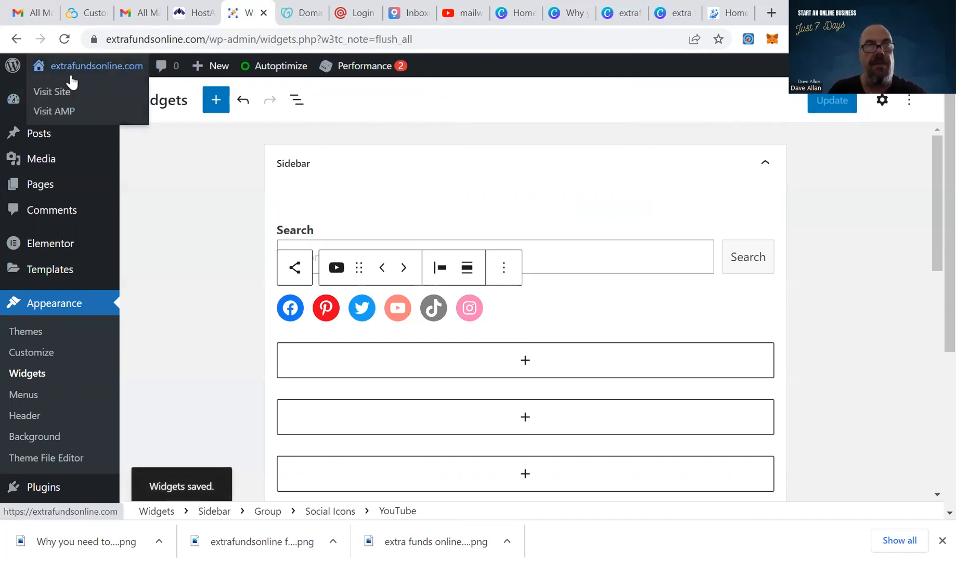
{"action": "left_click", "coordinate": [72, 95]}
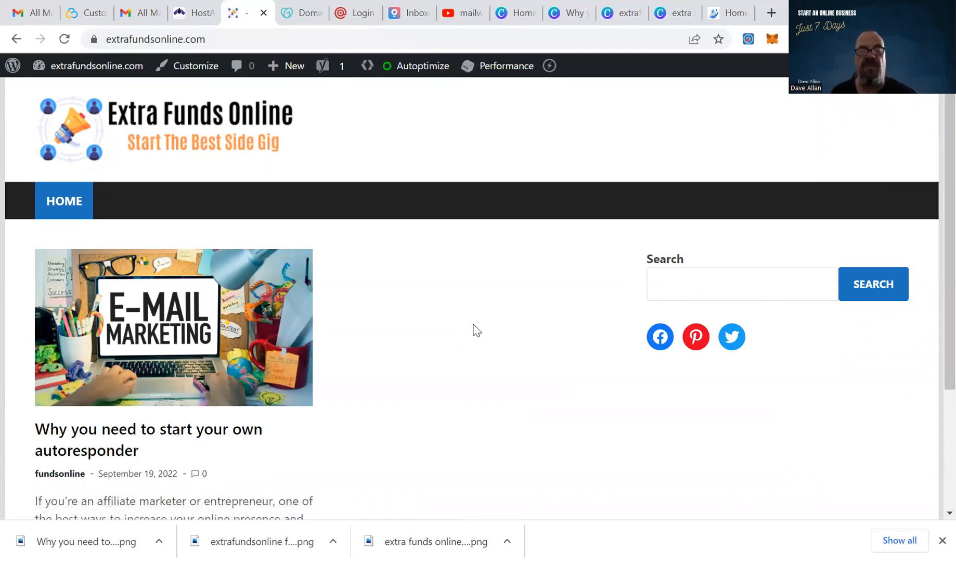
{"action": "scroll", "coordinate": [543, 316], "scroll_direction": "down", "scroll_amount": 3}
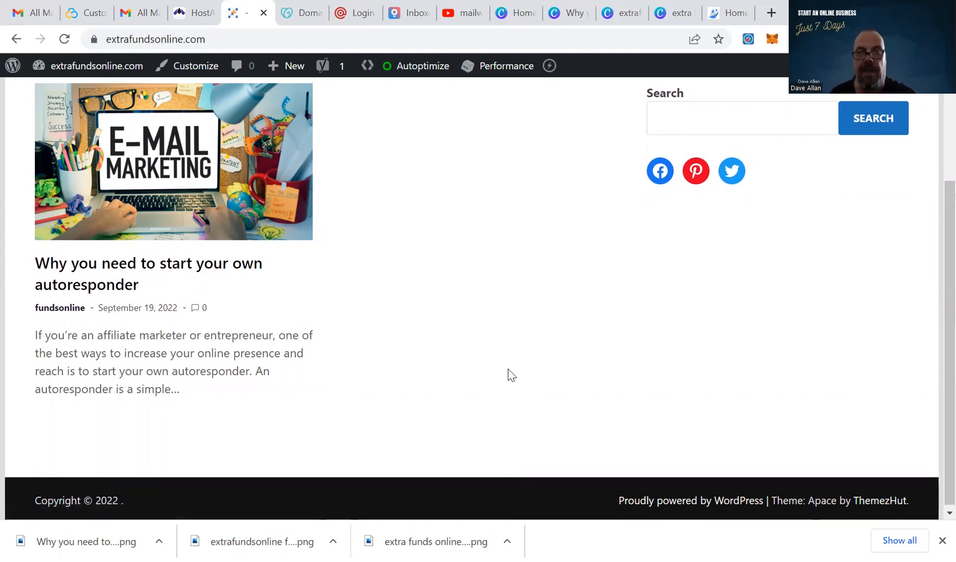
{"action": "scroll", "coordinate": [512, 375], "scroll_direction": "up", "scroll_amount": 3}
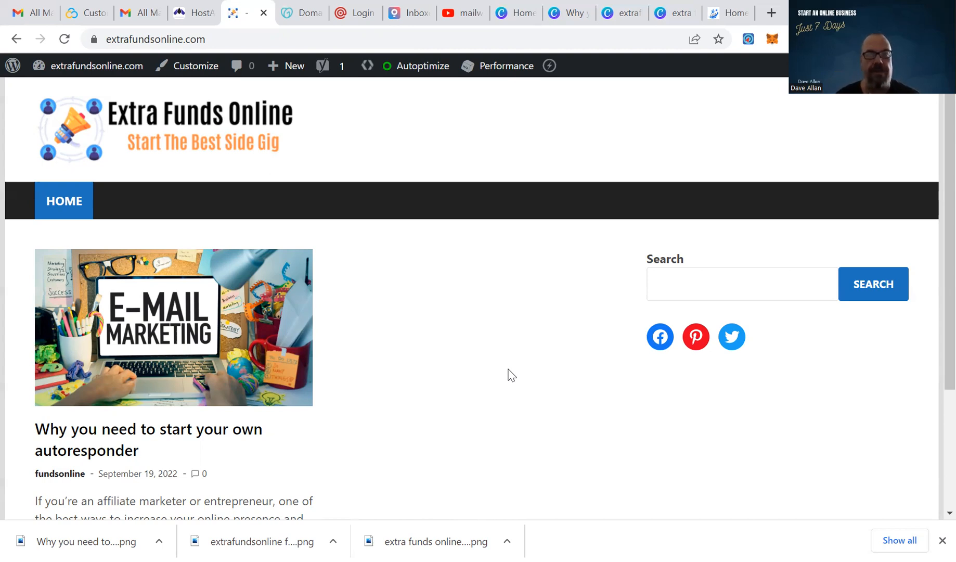
Return to the site's admin dashboard and look through its menu
{"action": "mouse_move", "coordinate": [94, 66]}
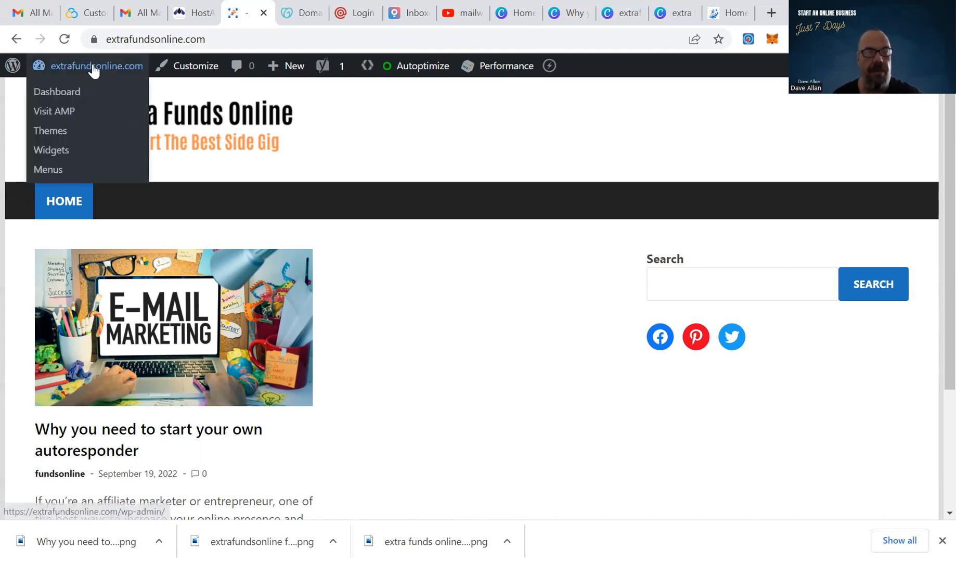
{"action": "left_click", "coordinate": [64, 82]}
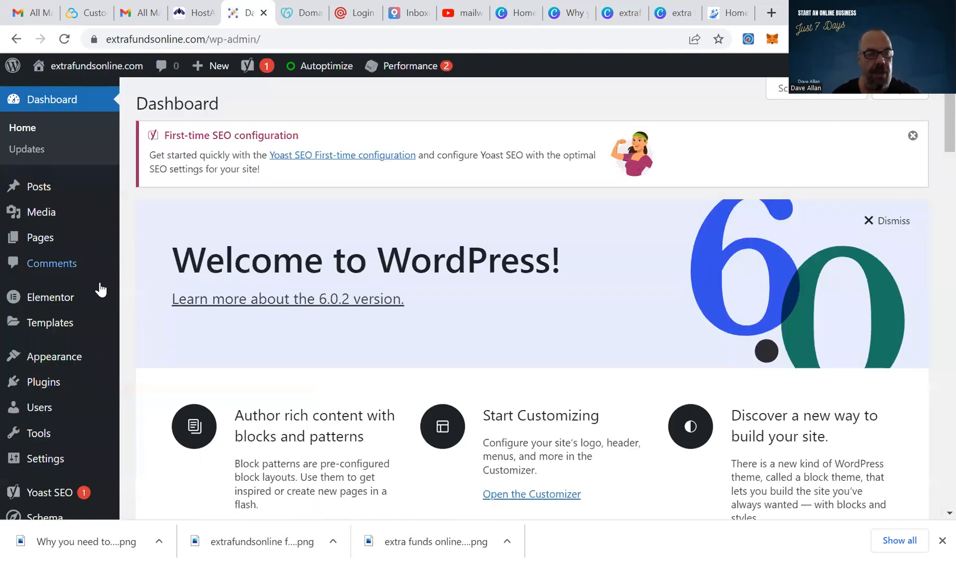
{"action": "scroll", "coordinate": [101, 291], "scroll_direction": "down", "scroll_amount": 5}
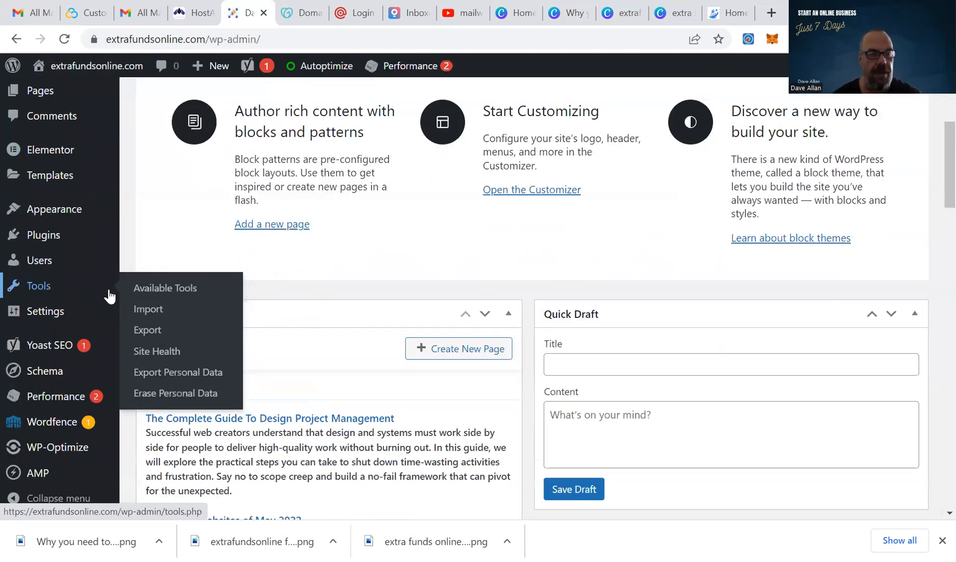